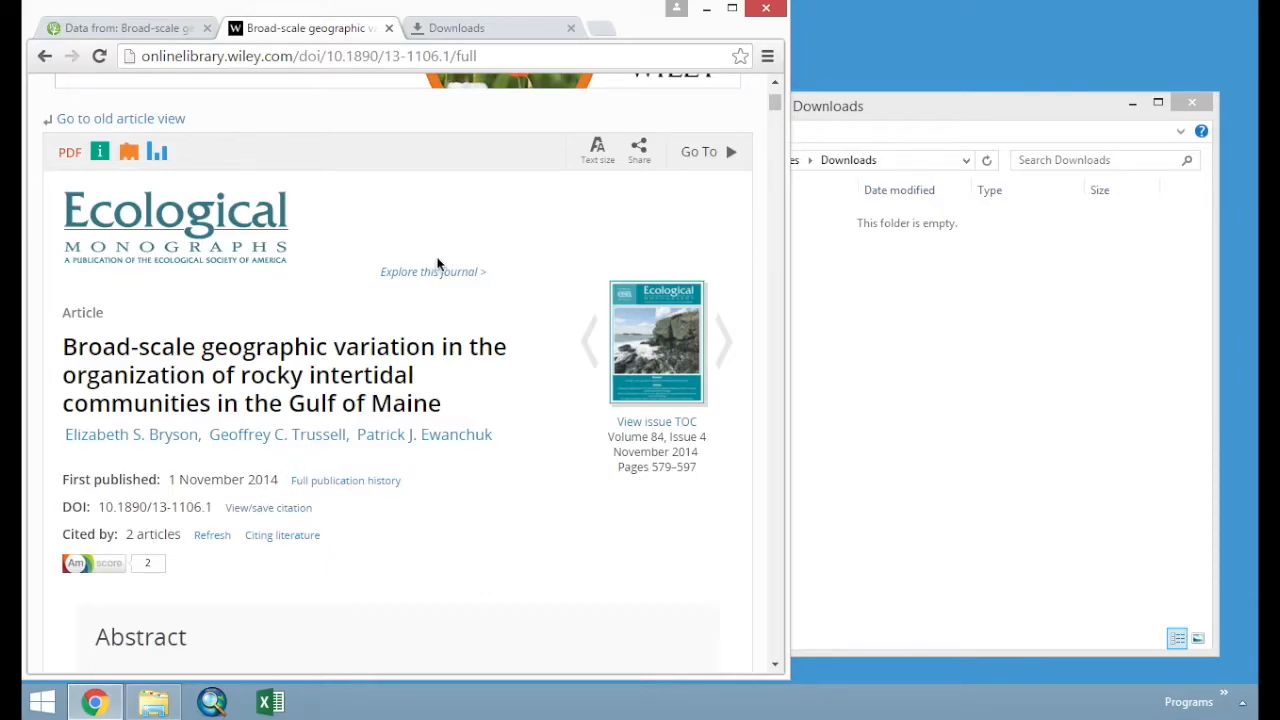
# Examine the bar-chart figures of species cover by site in the Wiley article, comparing Figures 3 and 4
pyautogui.moveTo(771, 104); pyautogui.dragTo(772, 329)
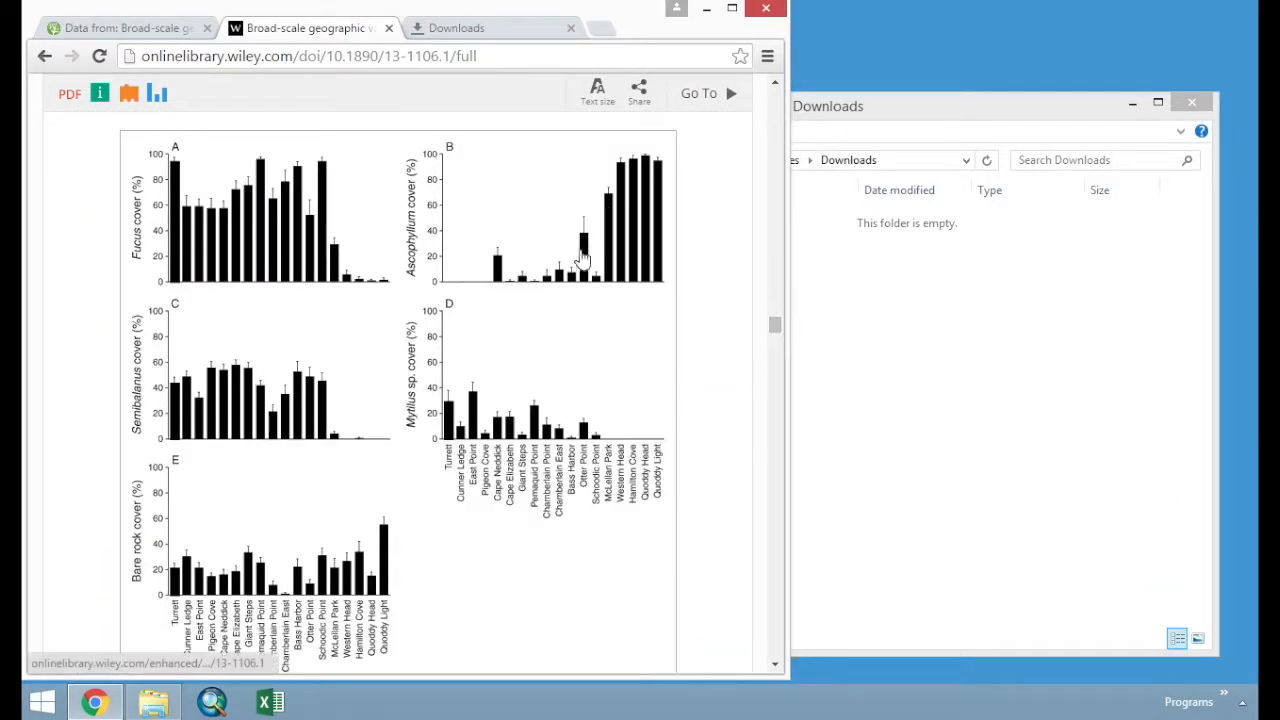
pyautogui.scroll(-1, 471, 328)
pyautogui.scroll(-10, 471, 328)
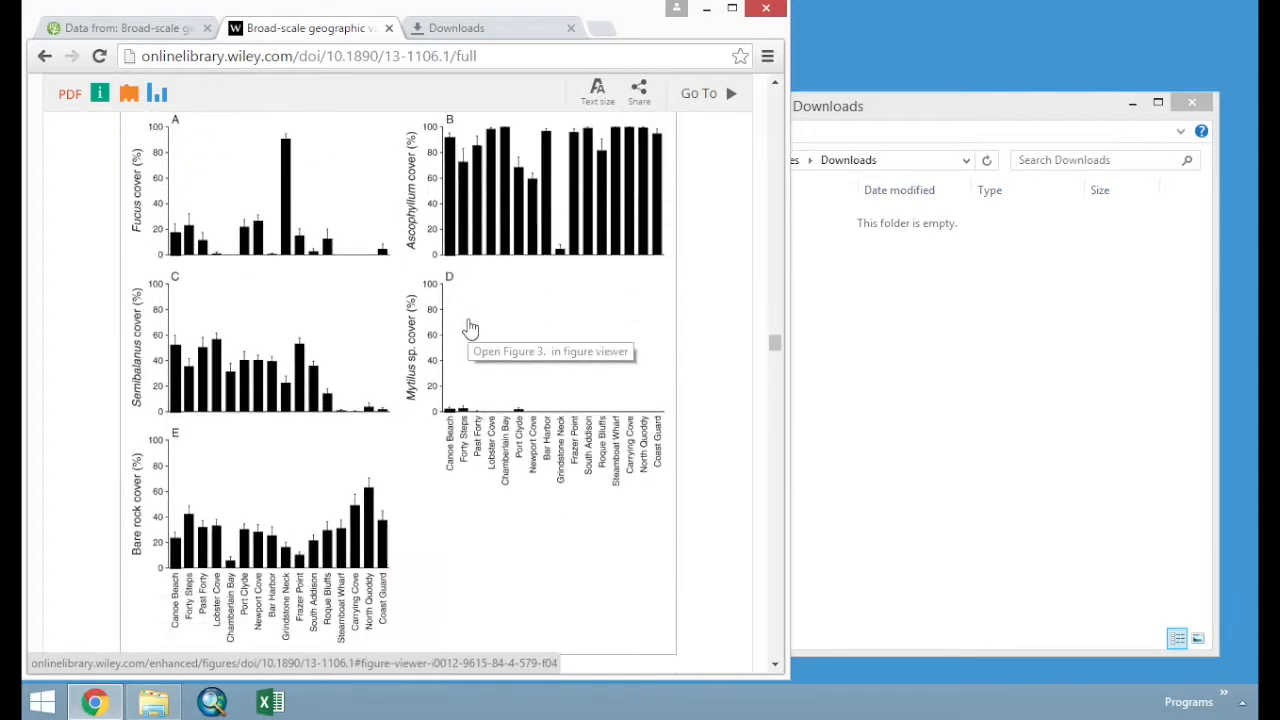
pyautogui.scroll(1, 471, 330)
pyautogui.scroll(3, 471, 330)
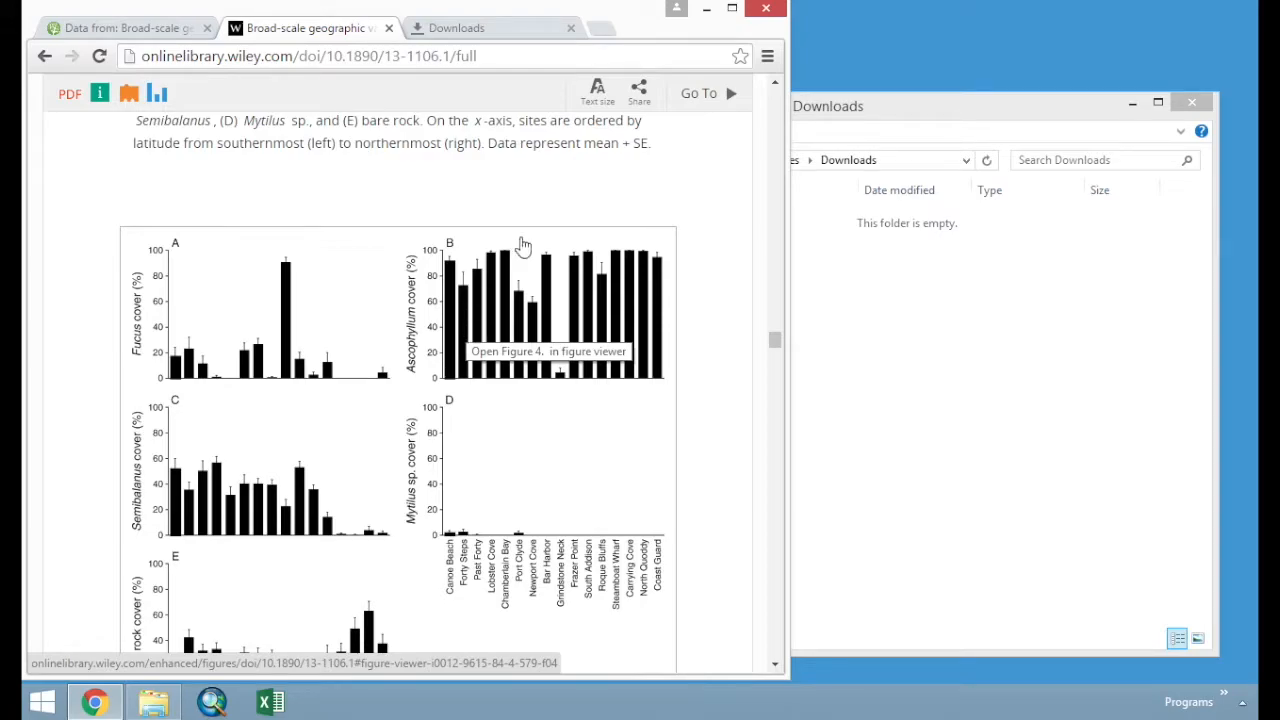
pyautogui.moveTo(775, 339)
pyautogui.mouseDown()
pyautogui.moveTo(774, 314)
pyautogui.moveTo(774, 326)
pyautogui.mouseUp()
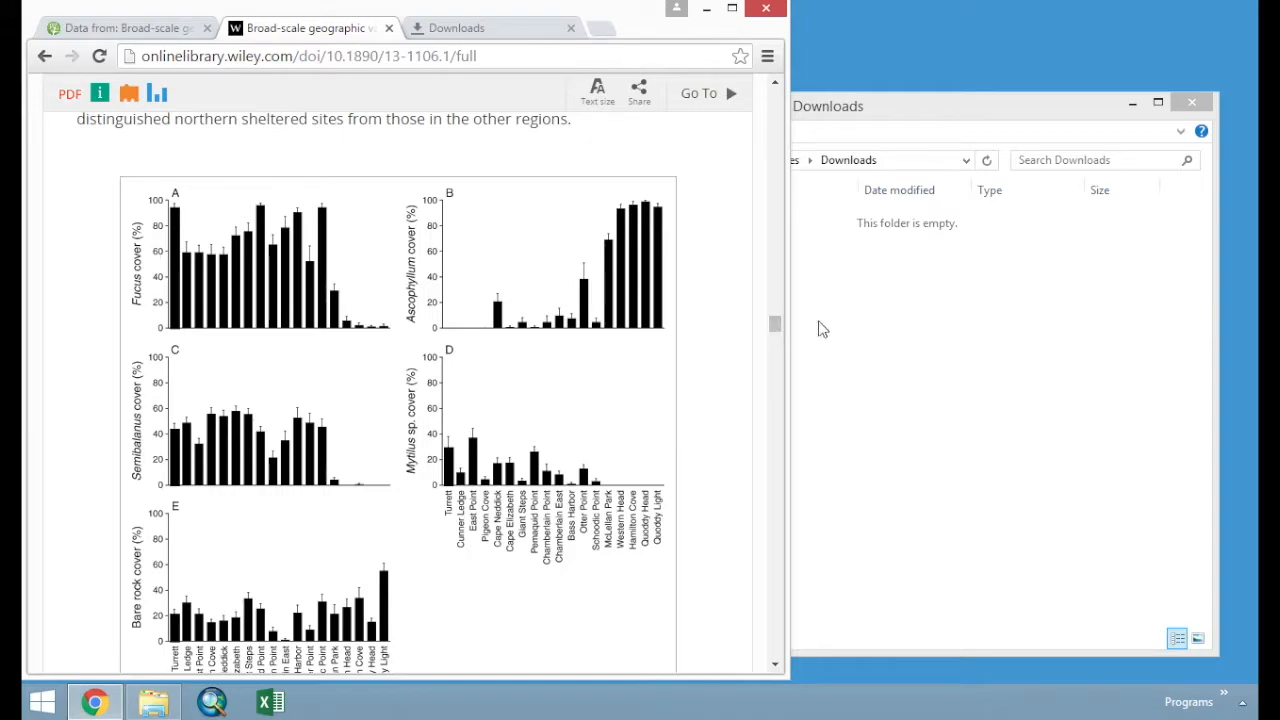
# Download Fig.2.3.4.Tab.1.App.B.C.Mature.Comms.xlsx from the article's Dryad data package page
pyautogui.click(143, 37)
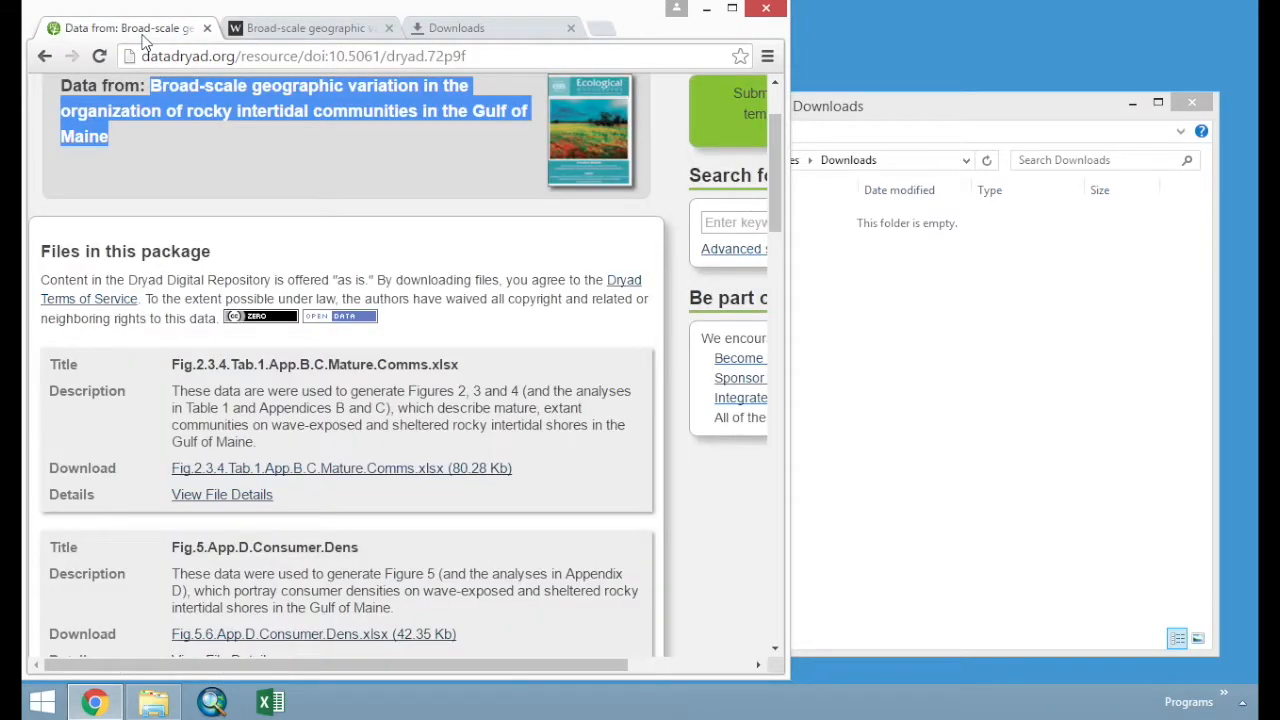
pyautogui.click(174, 264)
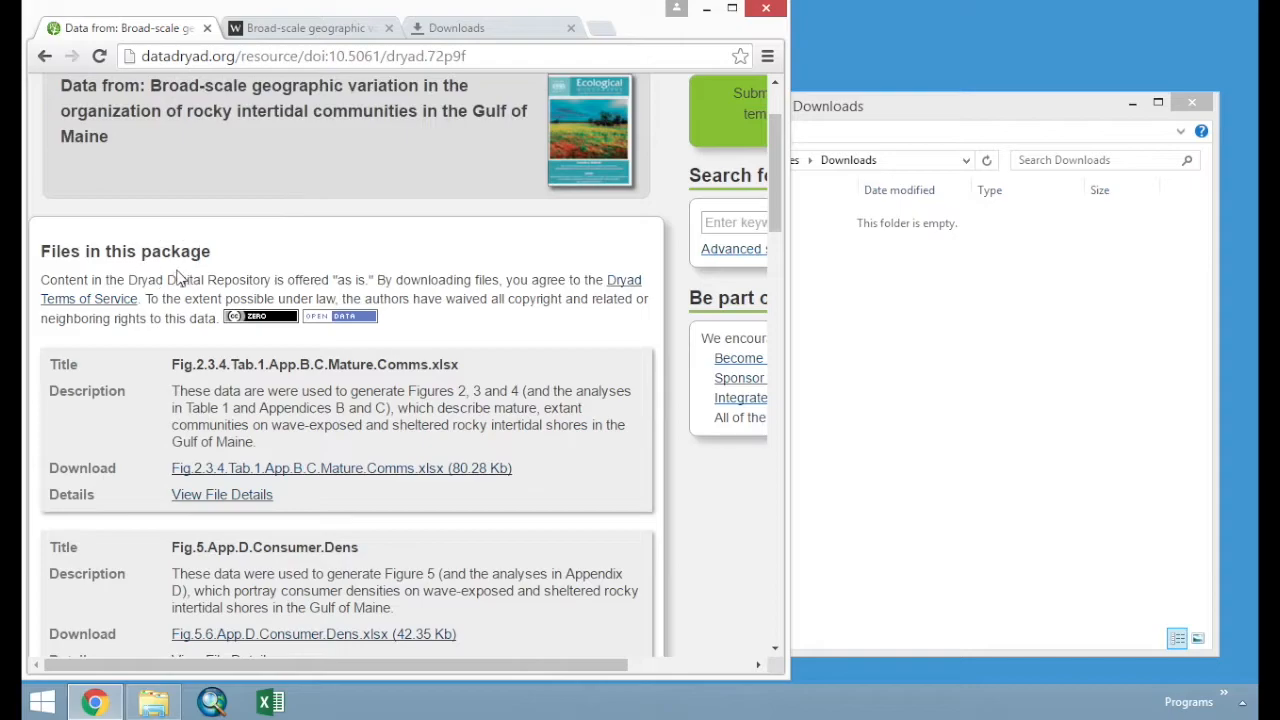
pyautogui.scroll(-1, 183, 272)
pyautogui.scroll(3, 183, 268)
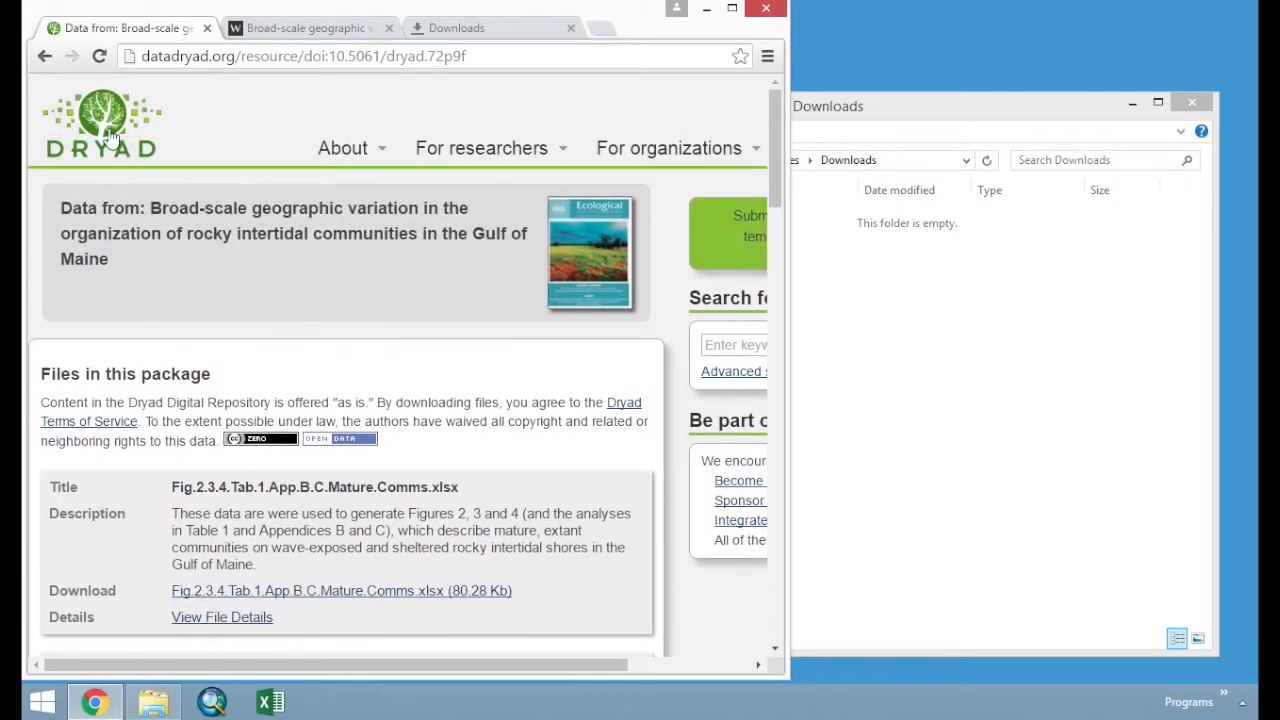
pyautogui.scroll(-3, 288, 358)
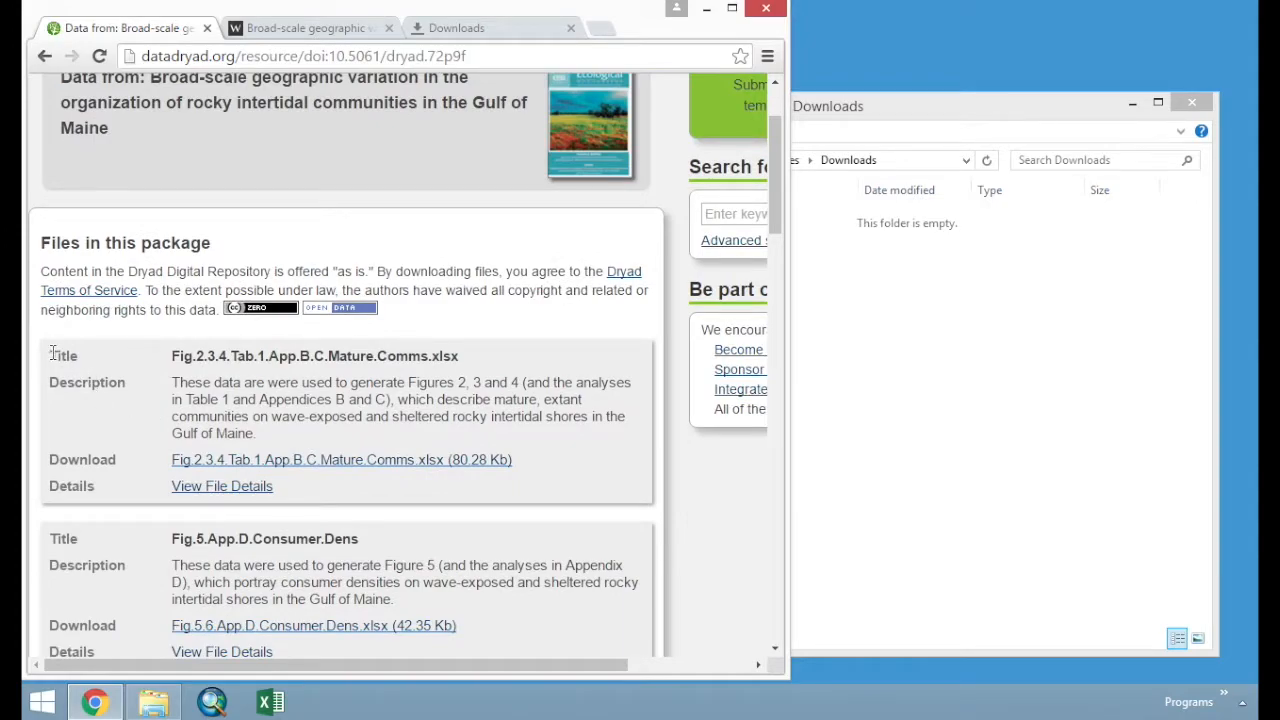
pyautogui.moveTo(52, 355); pyautogui.dragTo(378, 497)
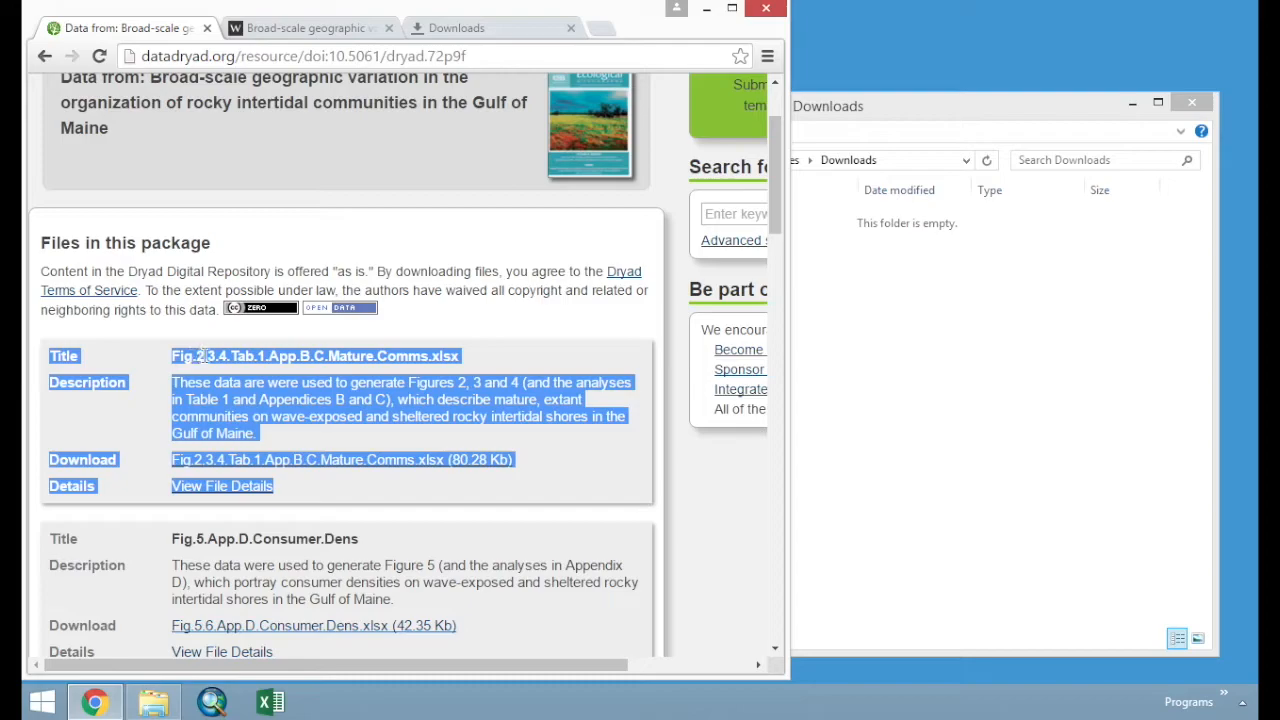
pyautogui.click(255, 378)
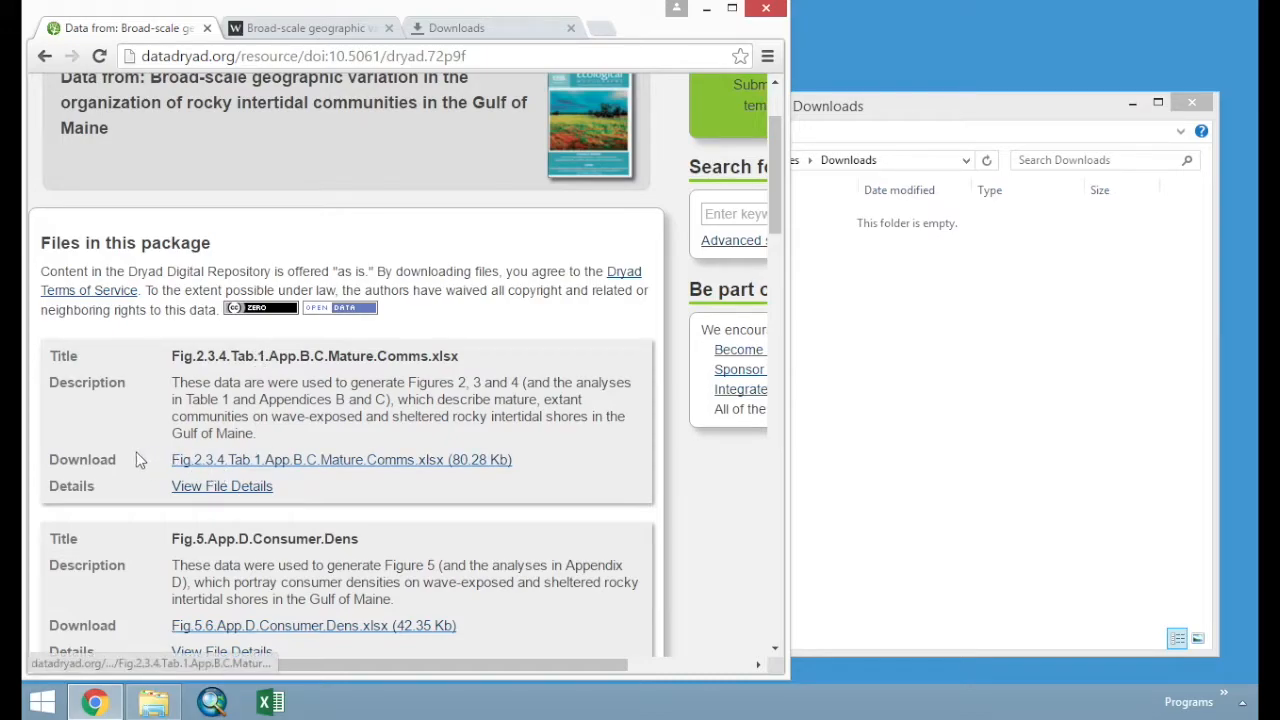
pyautogui.click(268, 459)
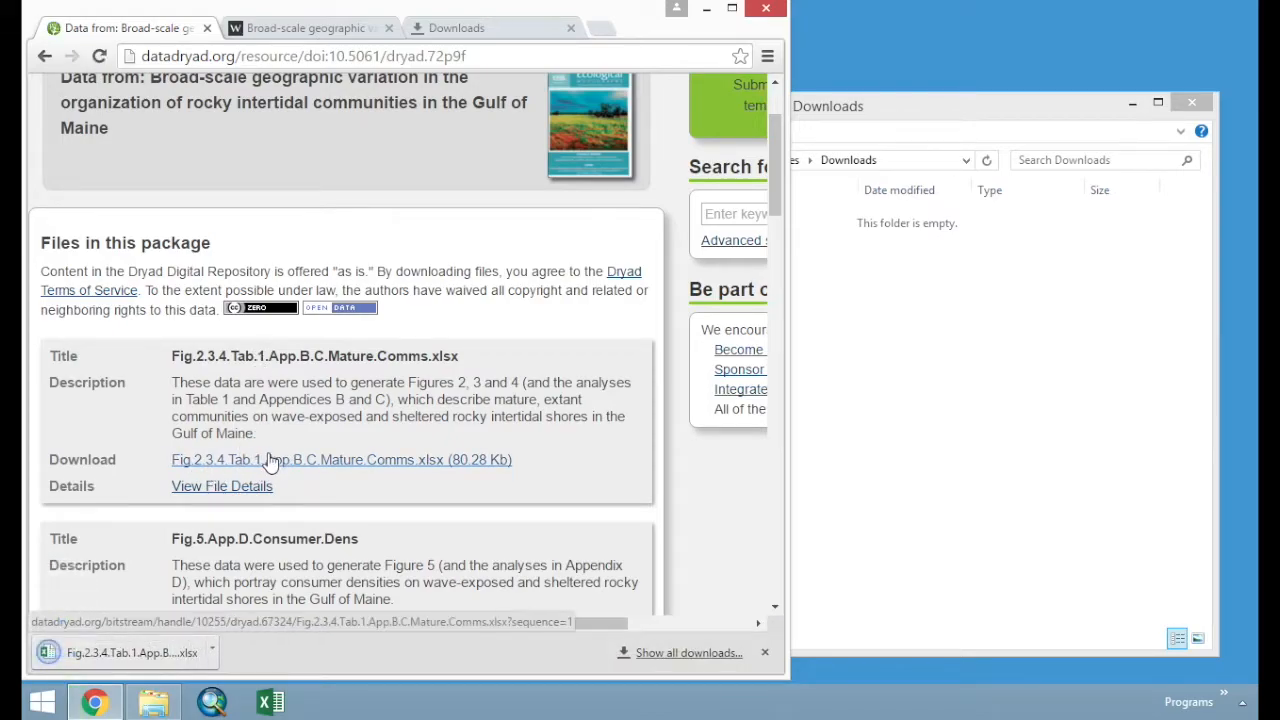
# Open the downloaded workbook from the Downloads folder in Excel and enable editing
pyautogui.click(858, 393)
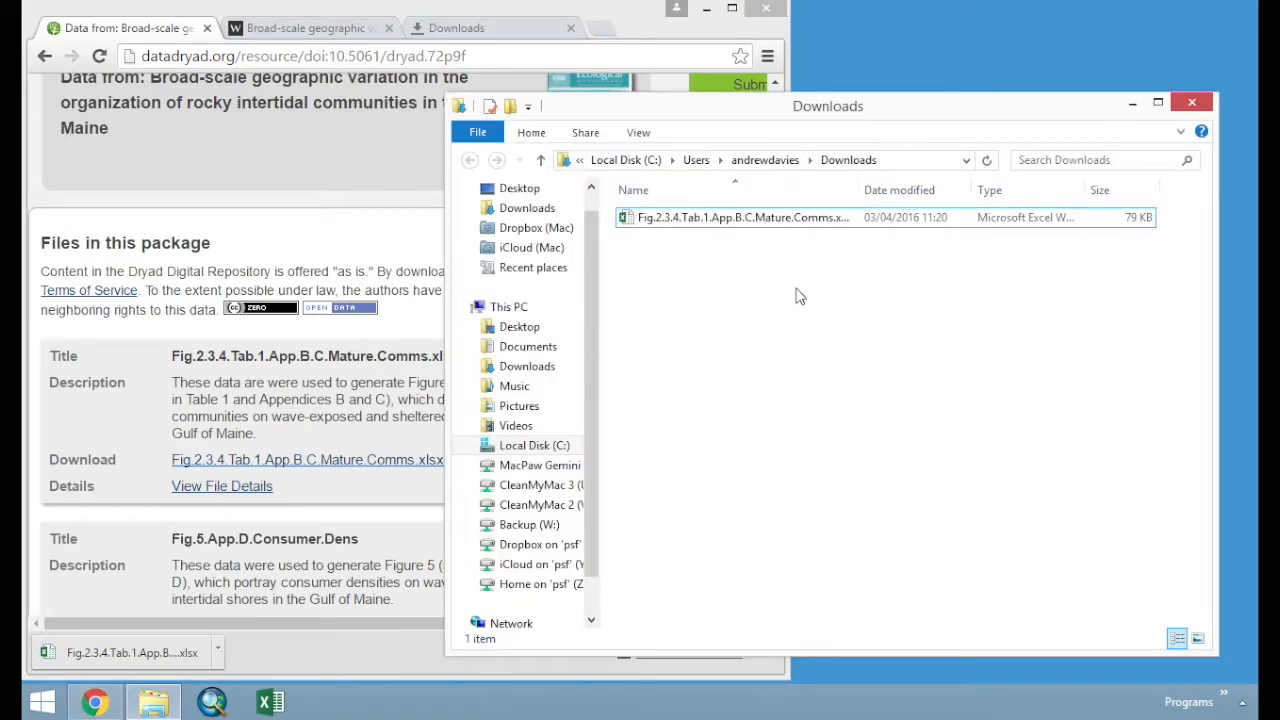
pyautogui.click(779, 230)
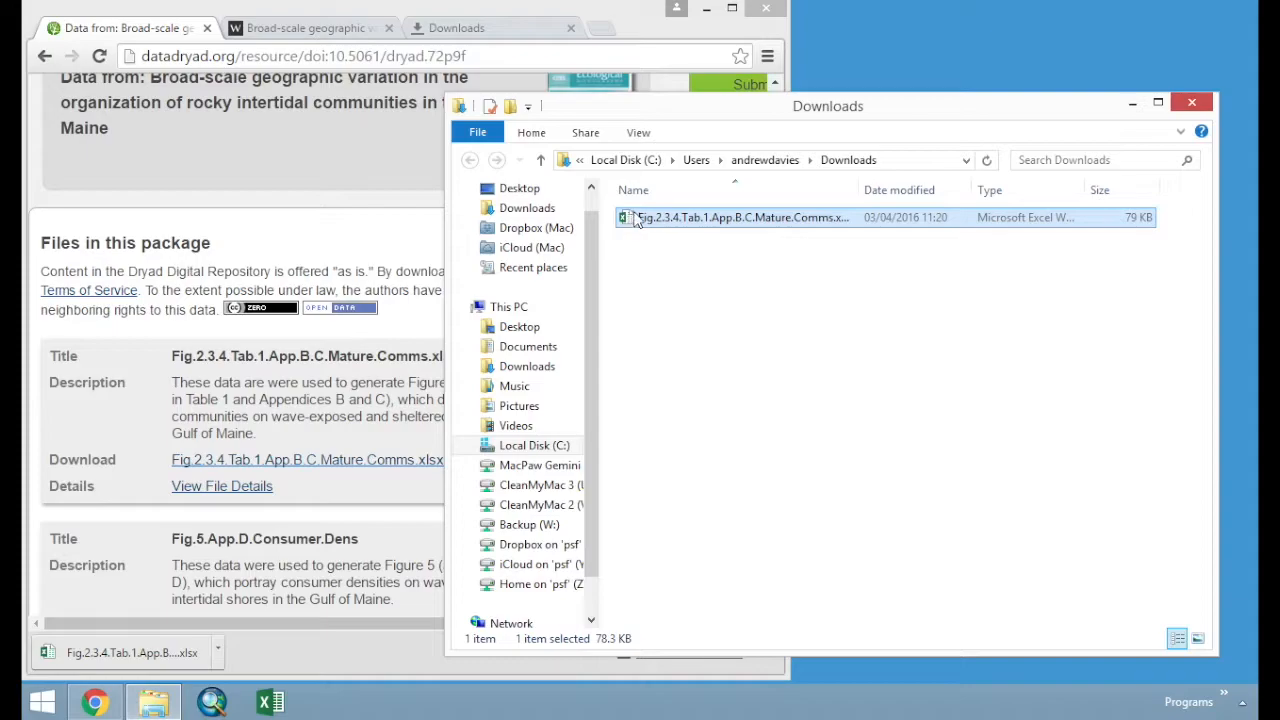
pyautogui.doubleClick(715, 219)
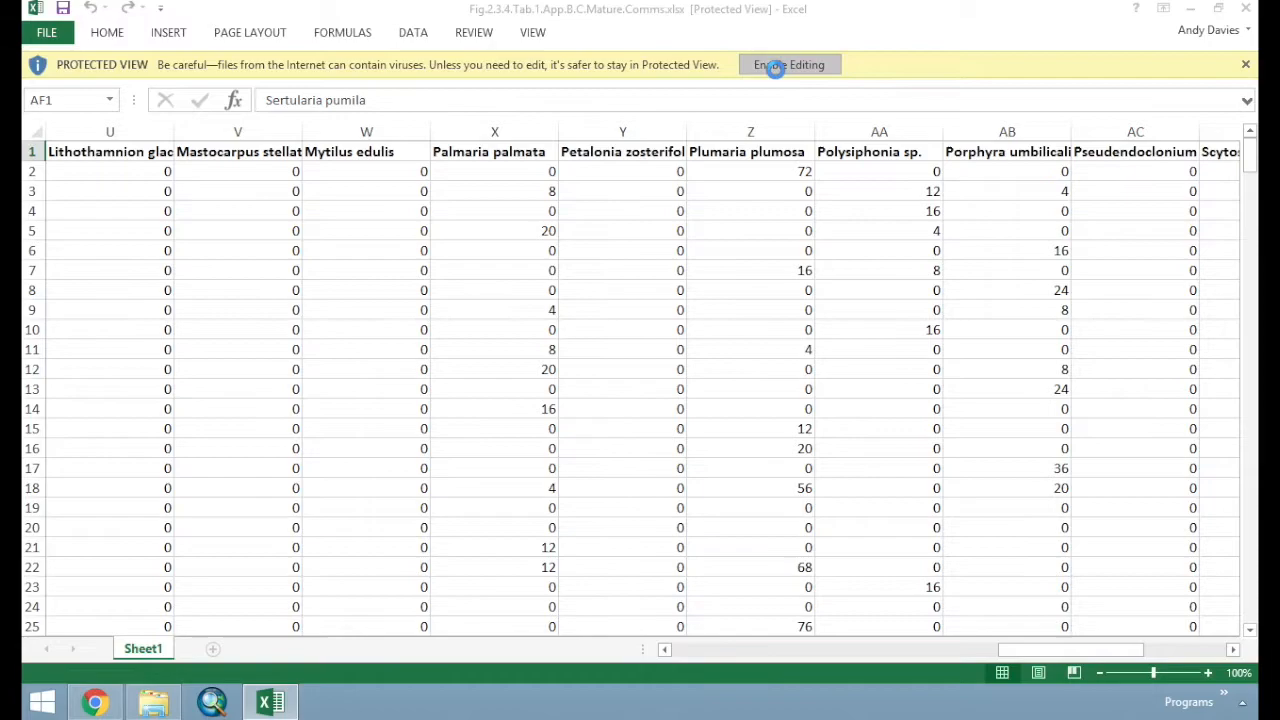
pyautogui.click(778, 64)
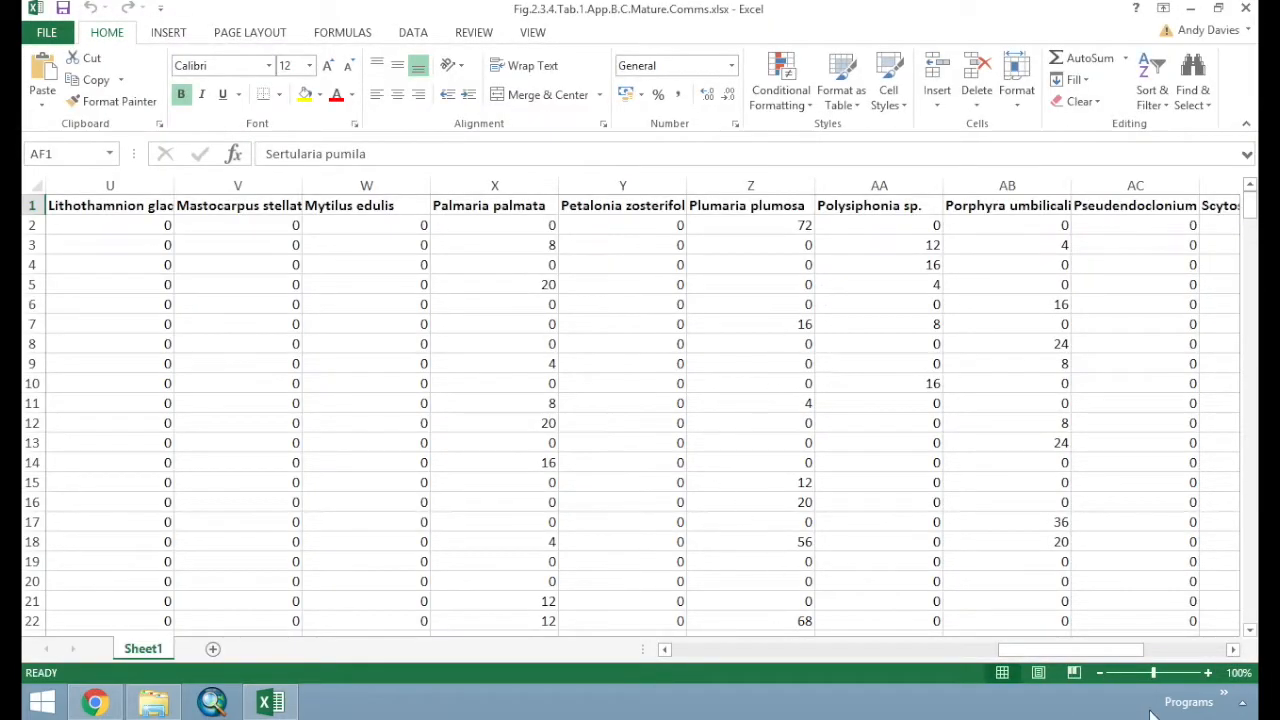
# Set the sheet zoom to 90% and bring the header row and the first columns into view
pyautogui.click(1102, 677)
pyautogui.click(1102, 677)
pyautogui.click(1102, 677)
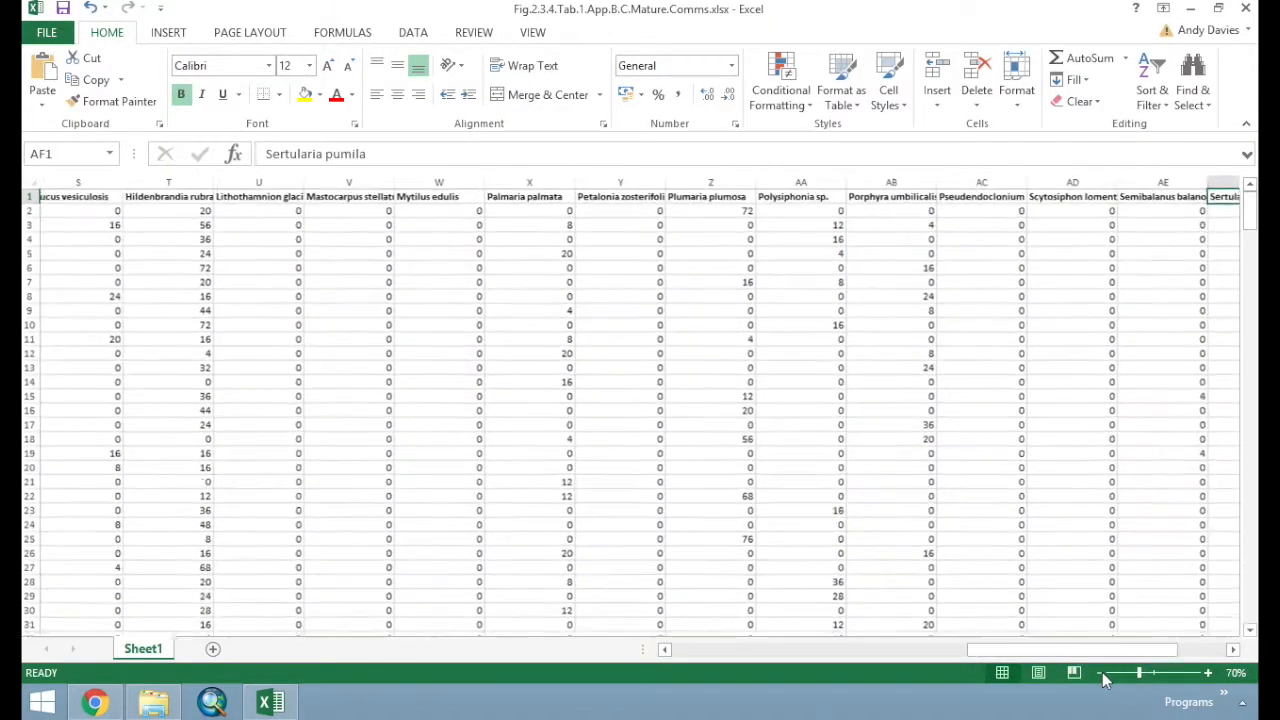
pyautogui.moveTo(1070, 650); pyautogui.dragTo(686, 651)
pyautogui.click(1209, 675)
pyautogui.click(1209, 675)
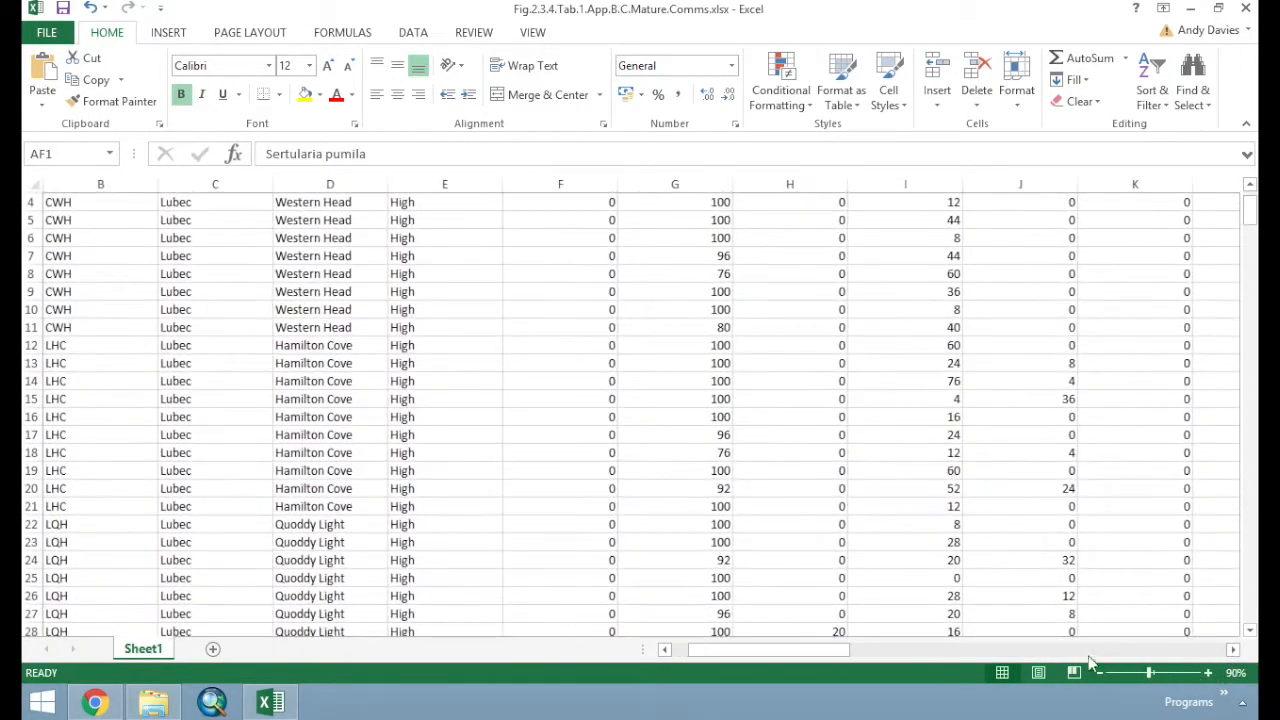
pyautogui.scroll(1, 545, 426)
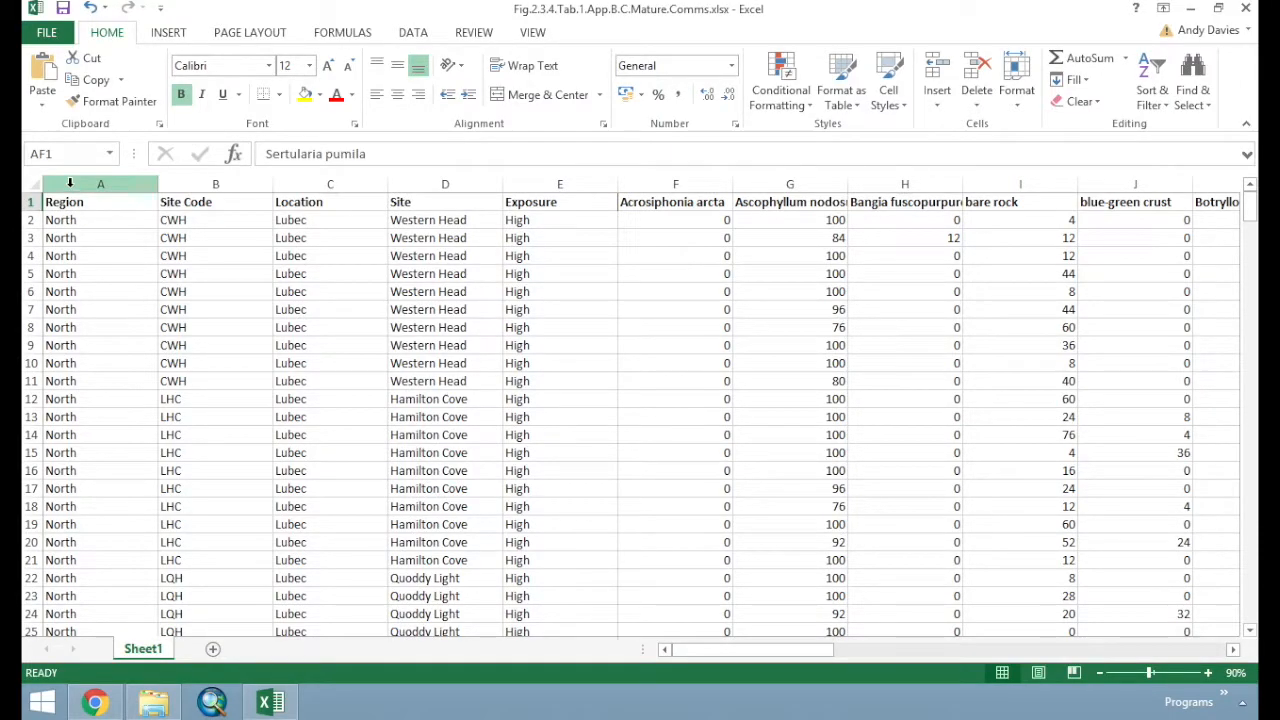
# Highlight the first data row, the site description columns A to E, and the species cover columns starting at F
pyautogui.click(29, 220)
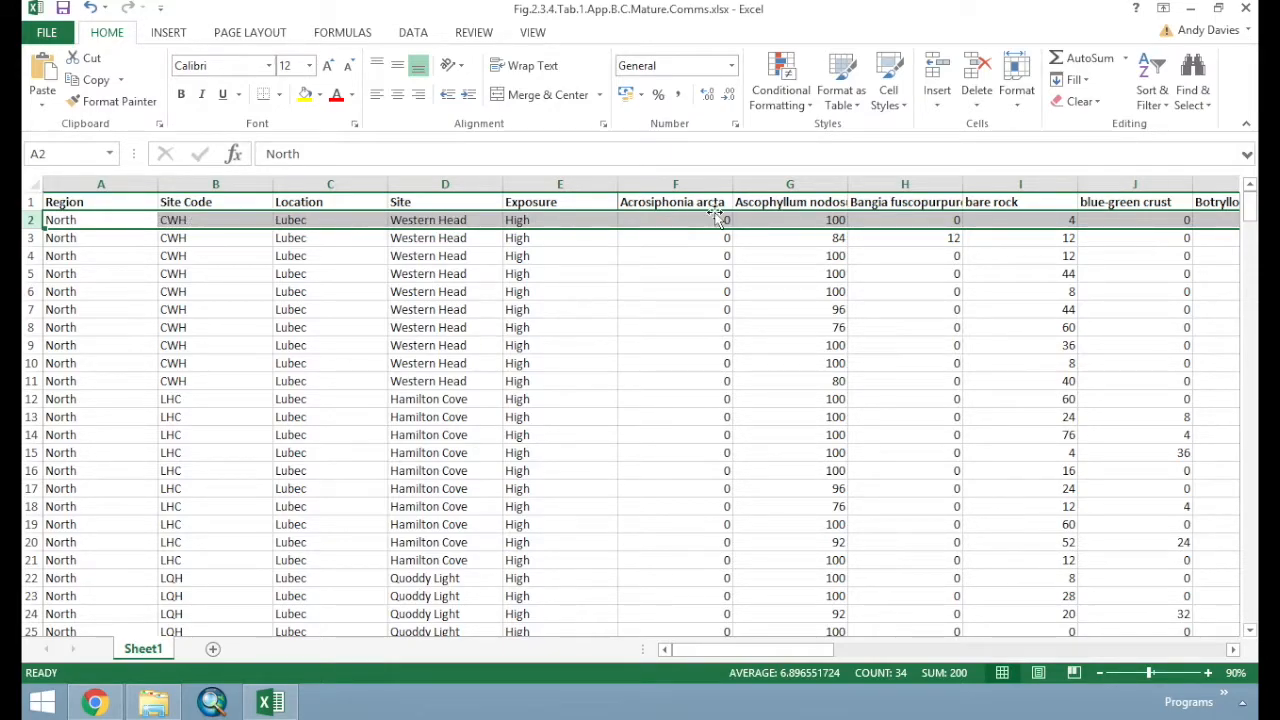
pyautogui.moveTo(100, 184); pyautogui.dragTo(563, 182)
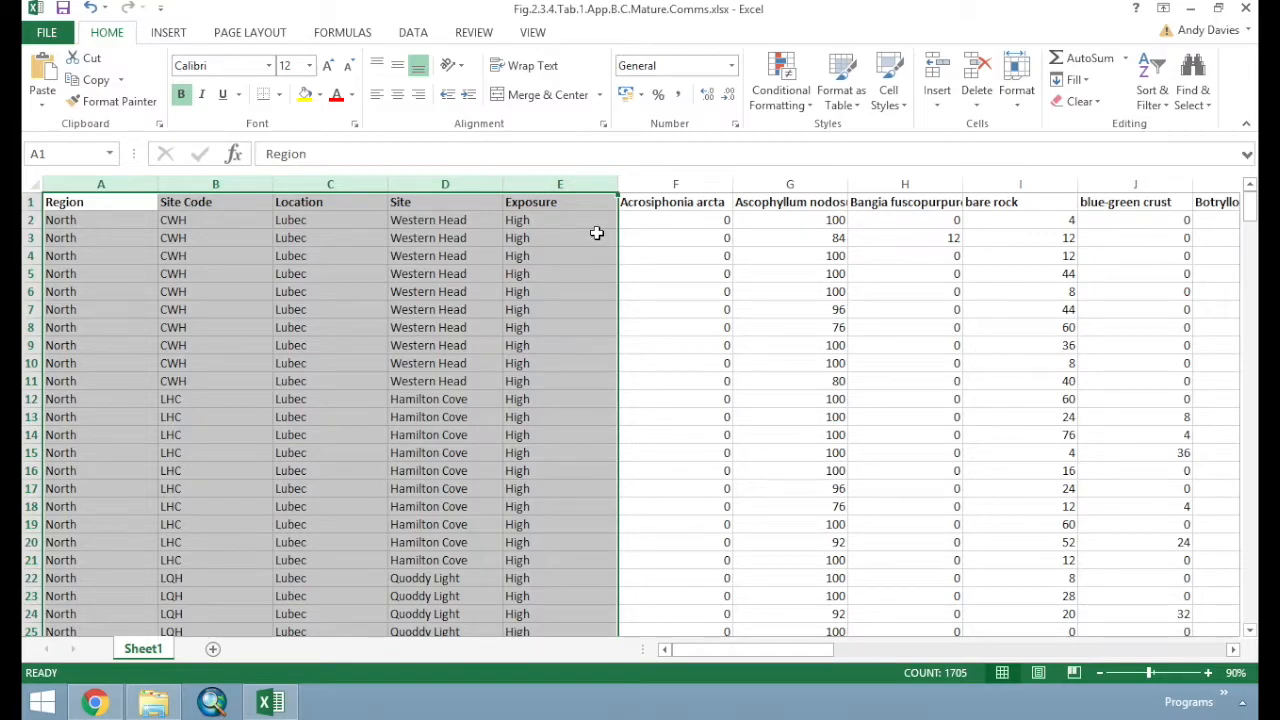
pyautogui.moveTo(636, 186); pyautogui.dragTo(967, 184)
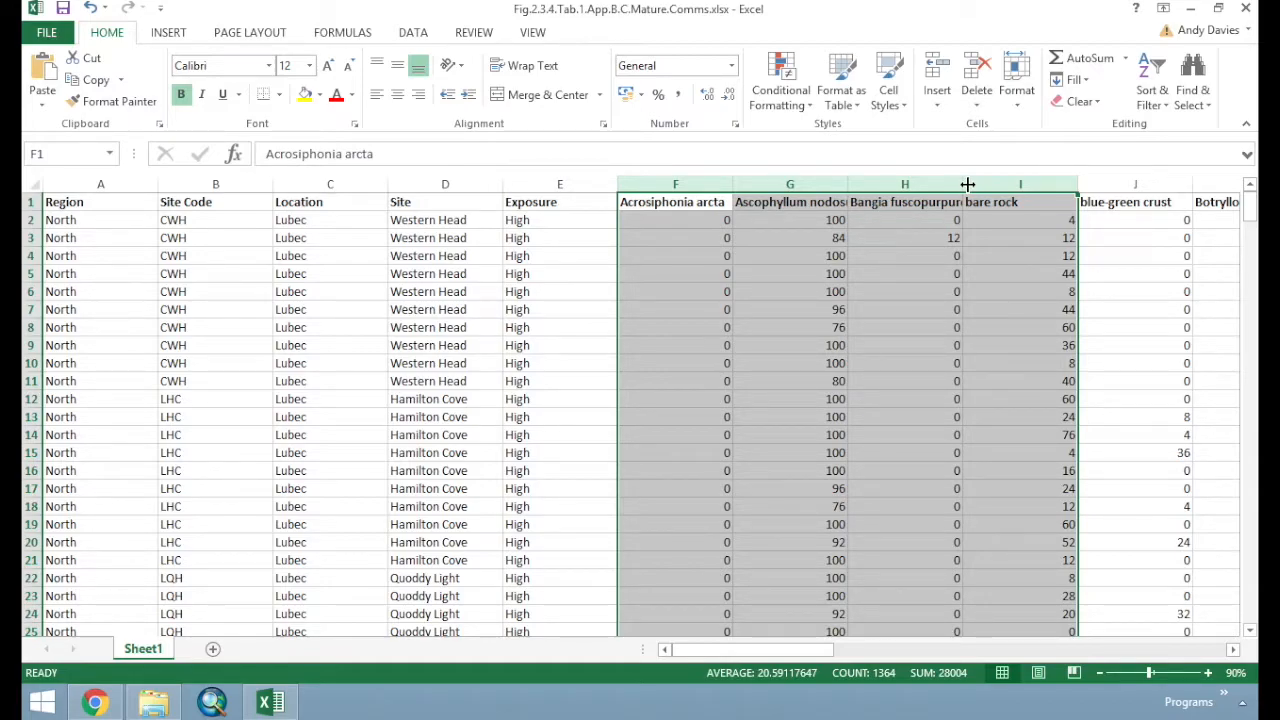
pyautogui.moveTo(788, 650); pyautogui.dragTo(850, 646)
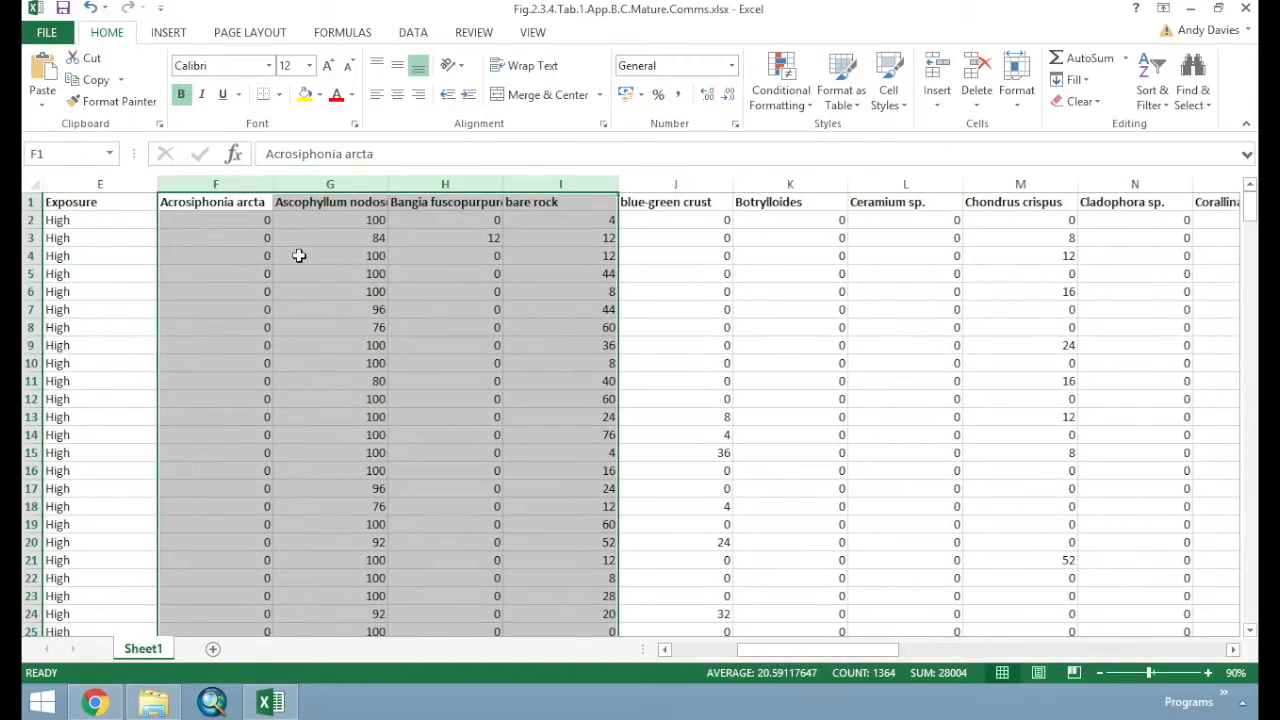
pyautogui.moveTo(220, 184); pyautogui.dragTo(468, 180)
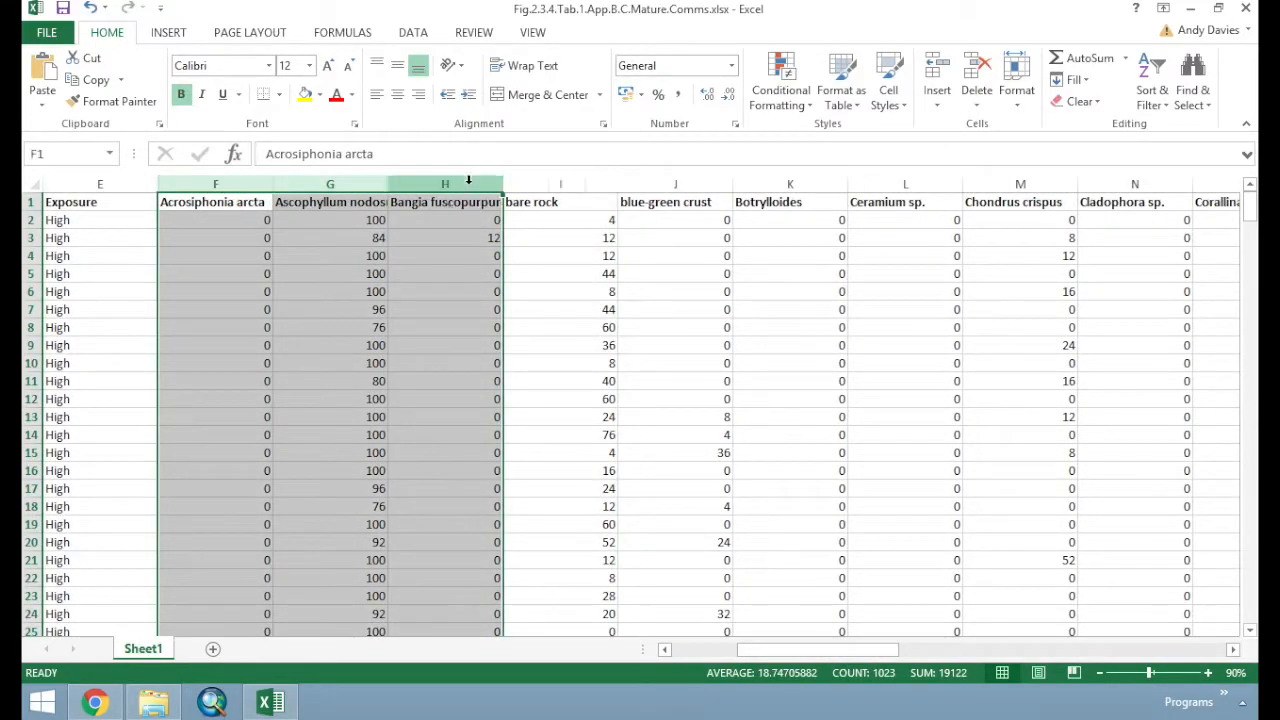
# Zoom the sheet out to 70% and highlight the site details in columns A to E of the last data row, 341
pyautogui.moveTo(830, 648); pyautogui.dragTo(743, 637)
pyautogui.click(1099, 673)
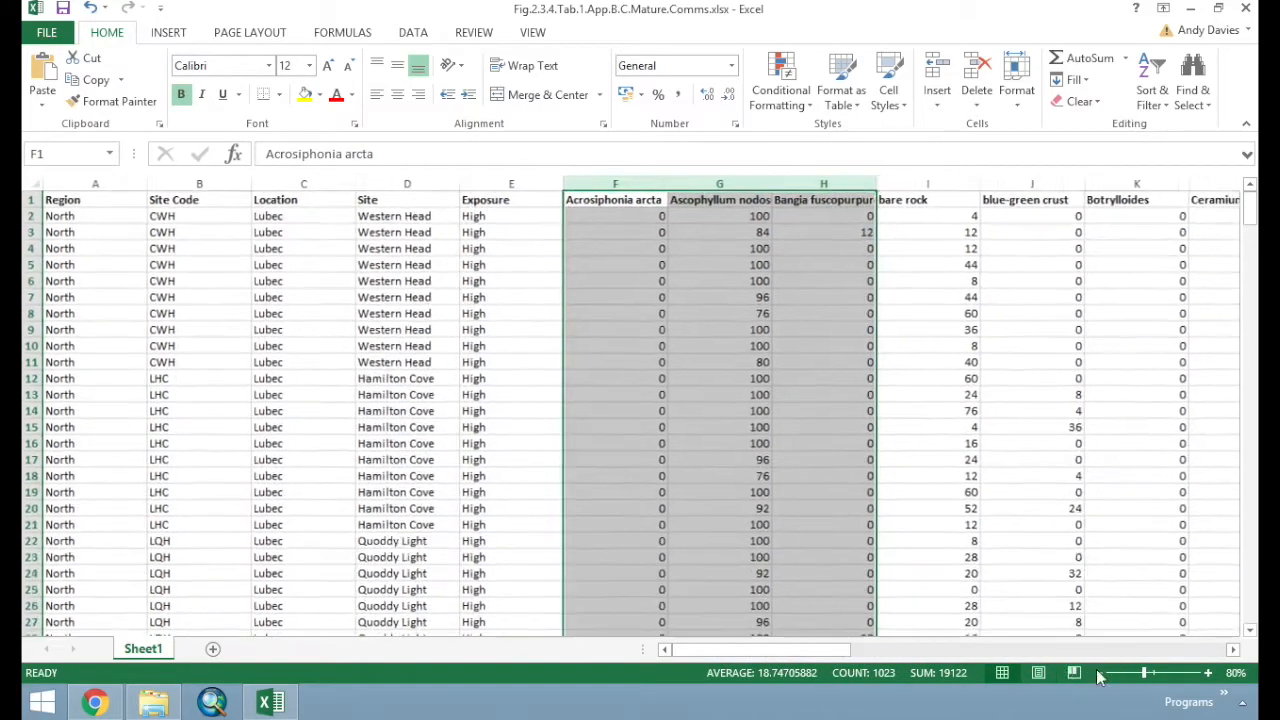
pyautogui.click(1099, 673)
pyautogui.scroll(-6, 460, 411)
pyautogui.scroll(-20, 456, 417)
pyautogui.scroll(-20, 455, 419)
pyautogui.scroll(-20, 455, 419)
pyautogui.moveTo(72, 294); pyautogui.dragTo(442, 295)
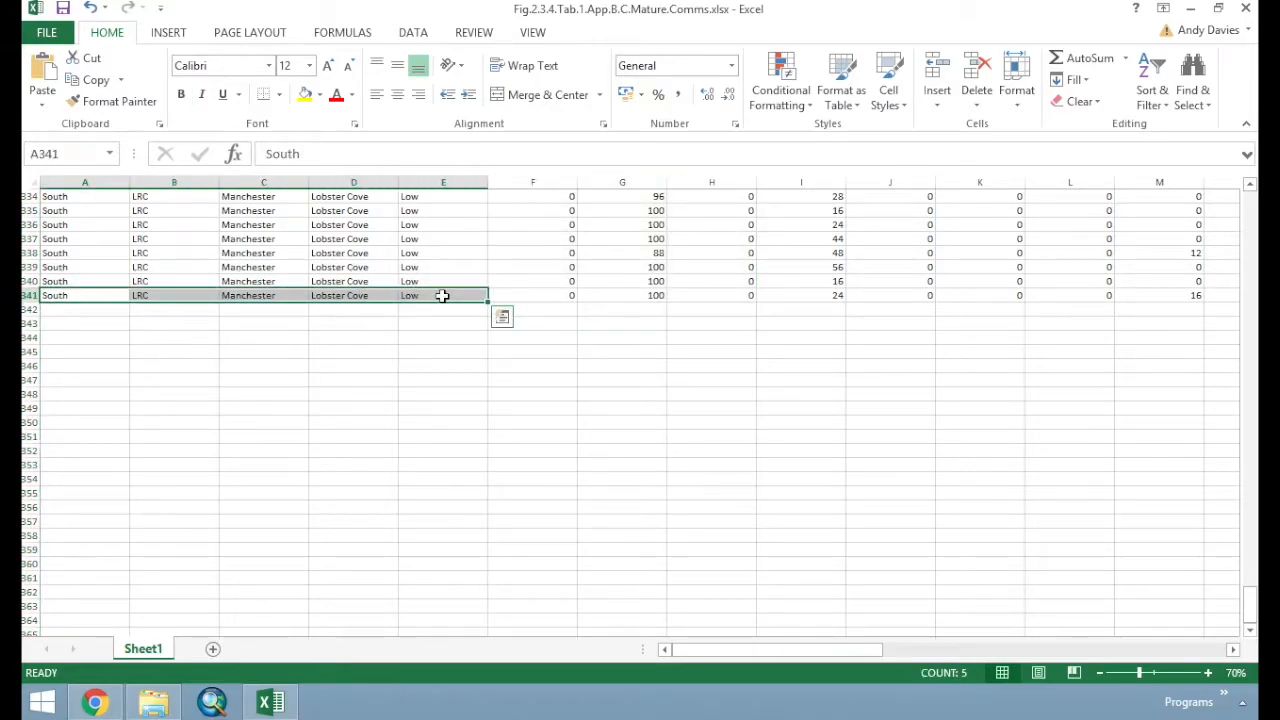
# Highlight the first species values in row 341 and select the entire row
pyautogui.scroll(3, 437, 314)
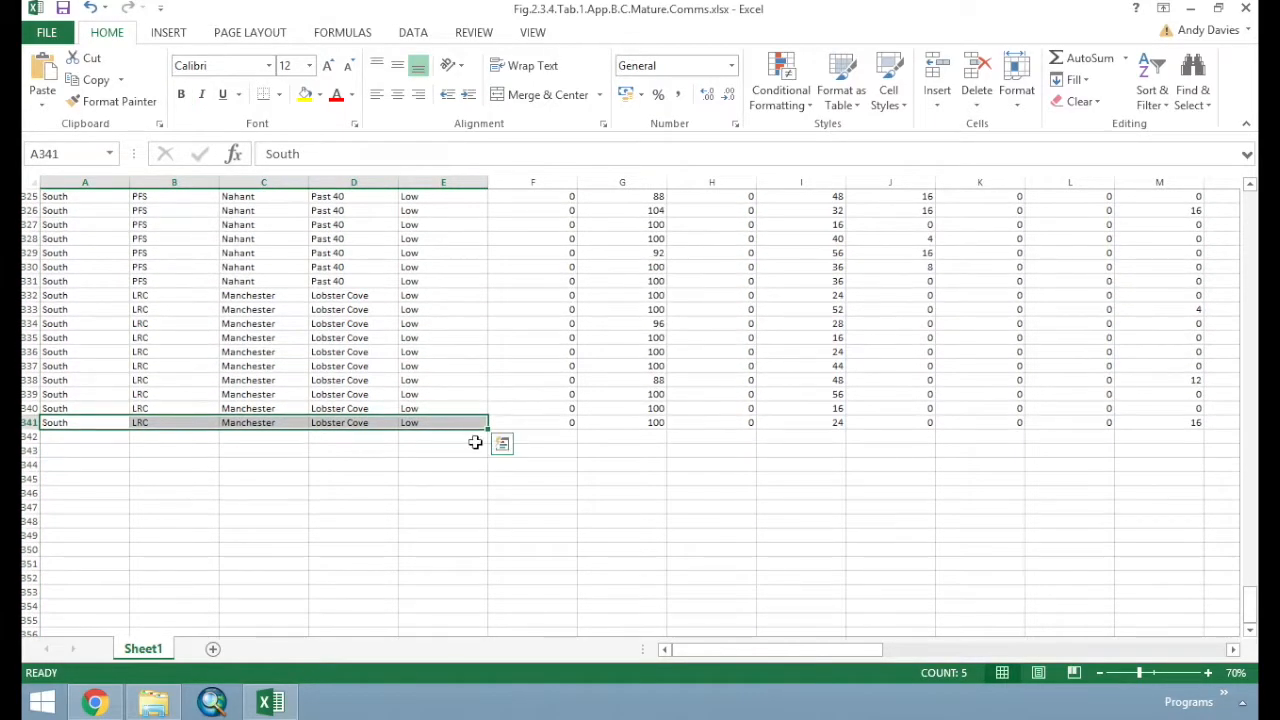
pyautogui.moveTo(445, 425); pyautogui.dragTo(660, 422)
pyautogui.click(648, 422)
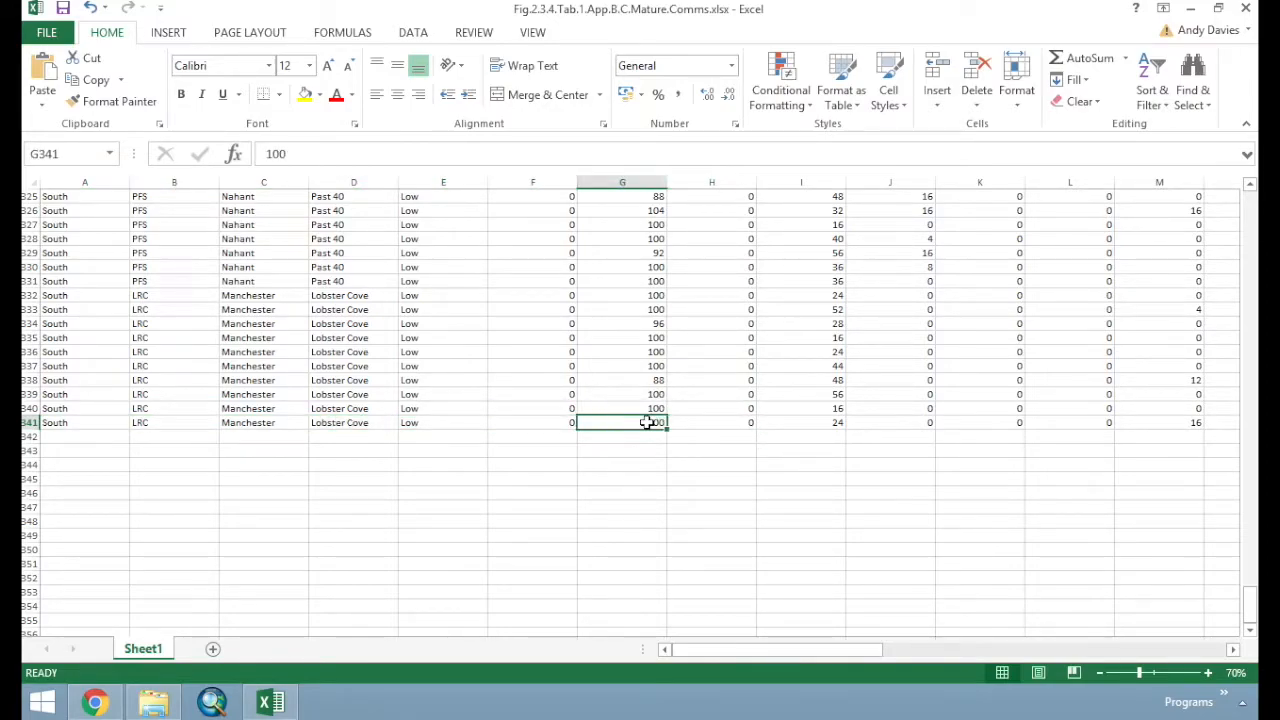
pyautogui.moveTo(645, 422); pyautogui.dragTo(365, 423)
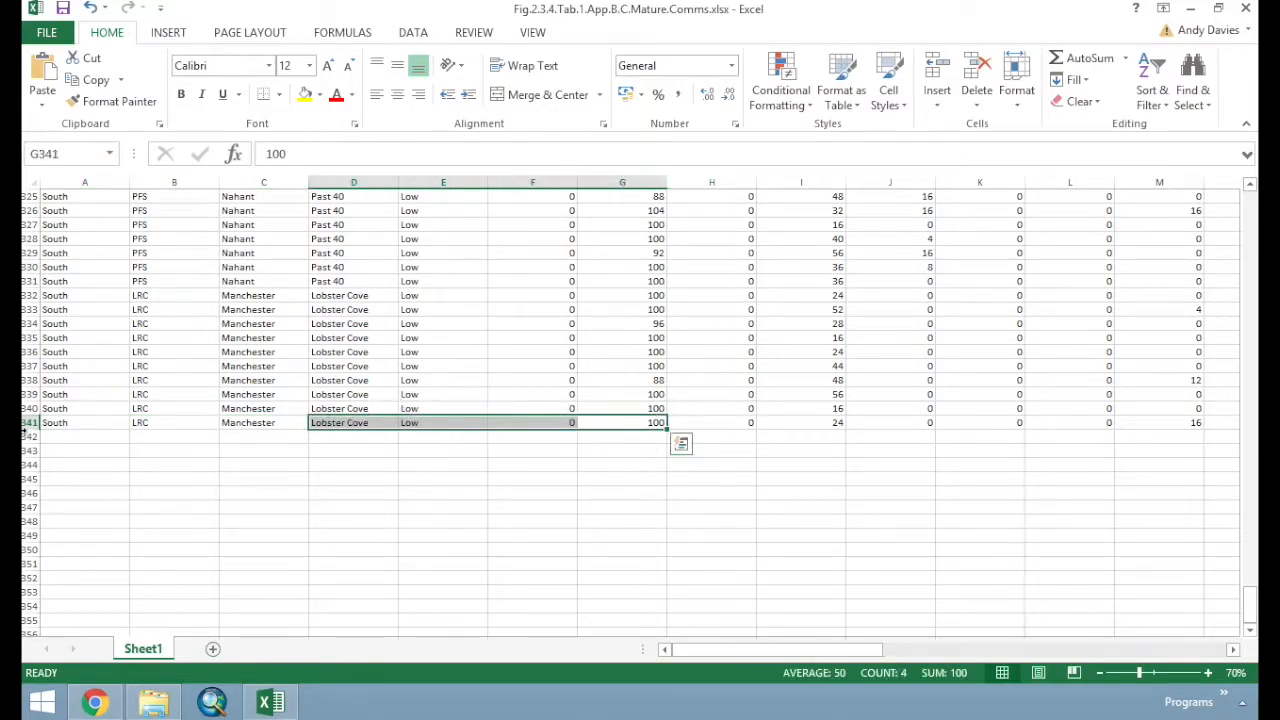
pyautogui.click(43, 424)
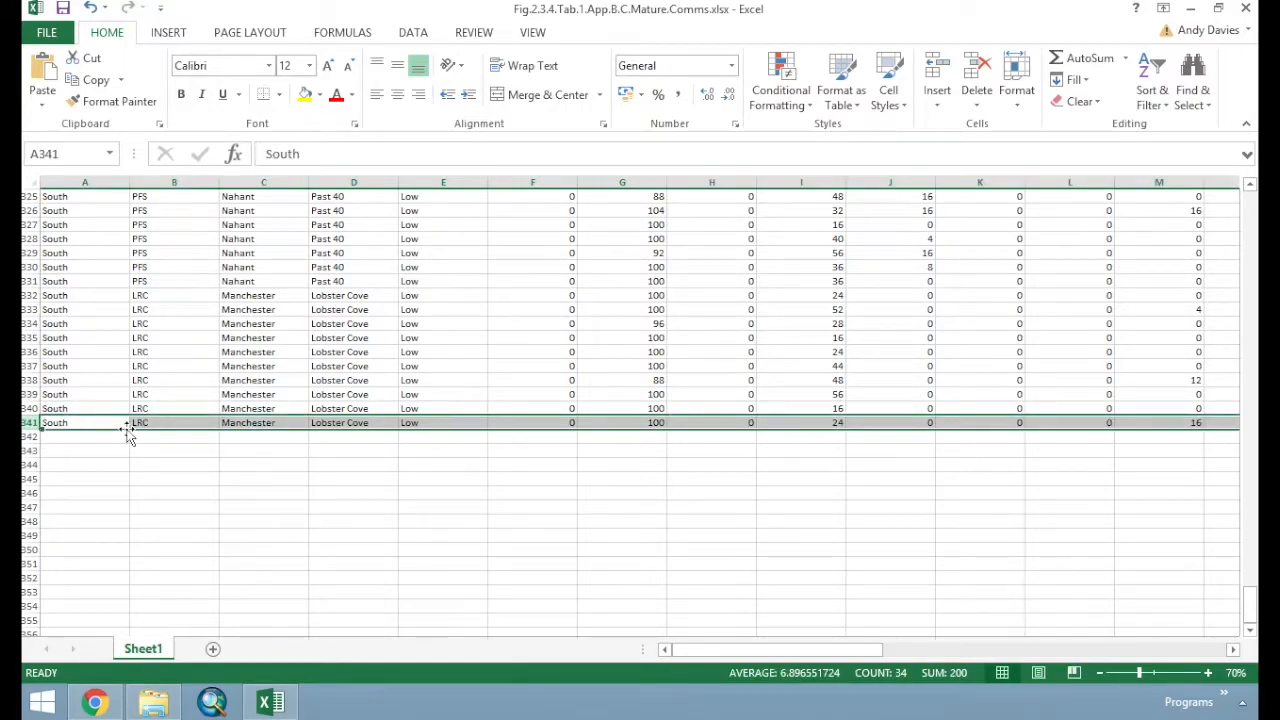
# Highlight the Lobster Cove rows 332 to 341 and go through their Region cells one by one down to A341
pyautogui.scroll(1, 89, 349)
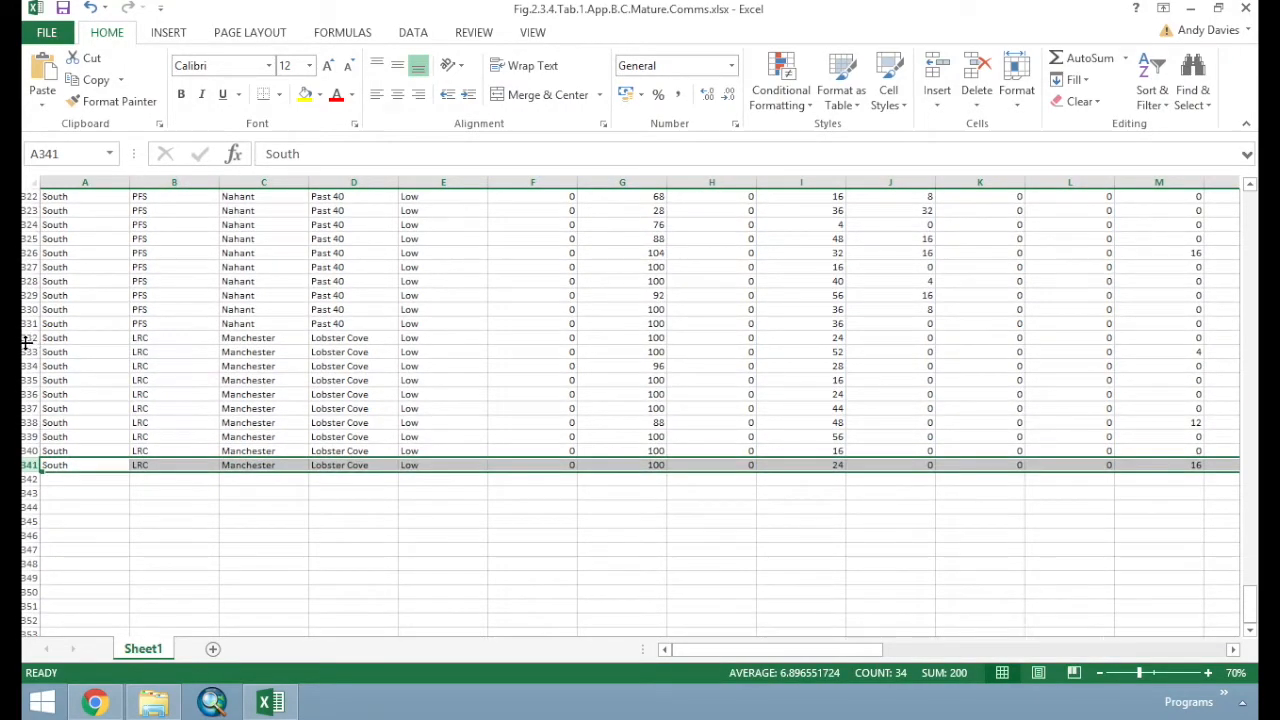
pyautogui.moveTo(27, 338); pyautogui.dragTo(26, 468)
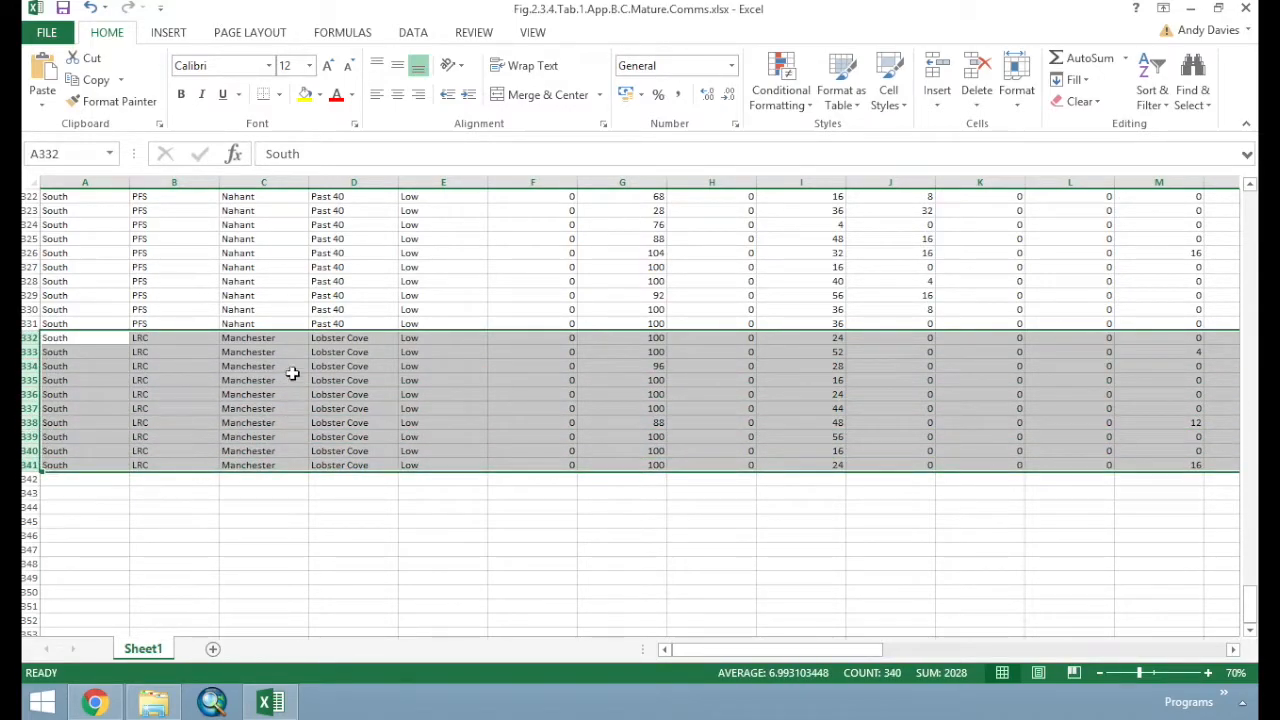
pyautogui.click(57, 366)
pyautogui.click(60, 380)
pyautogui.click(61, 394)
pyautogui.click(62, 408)
pyautogui.click(63, 423)
pyautogui.click(63, 437)
pyautogui.click(64, 451)
pyautogui.click(65, 465)
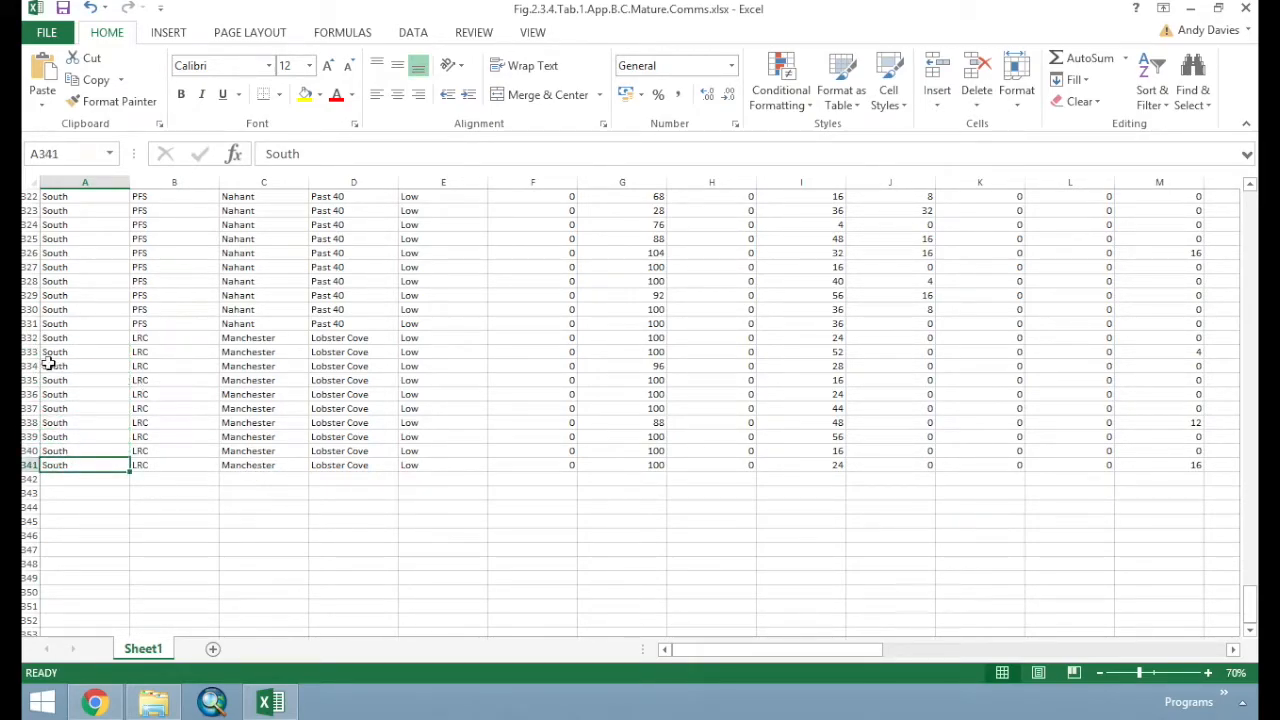
# Highlight rows 332 to 341 again, inspect cells F332:G332, and return to the top of the sheet
pyautogui.moveTo(30, 338); pyautogui.dragTo(30, 455)
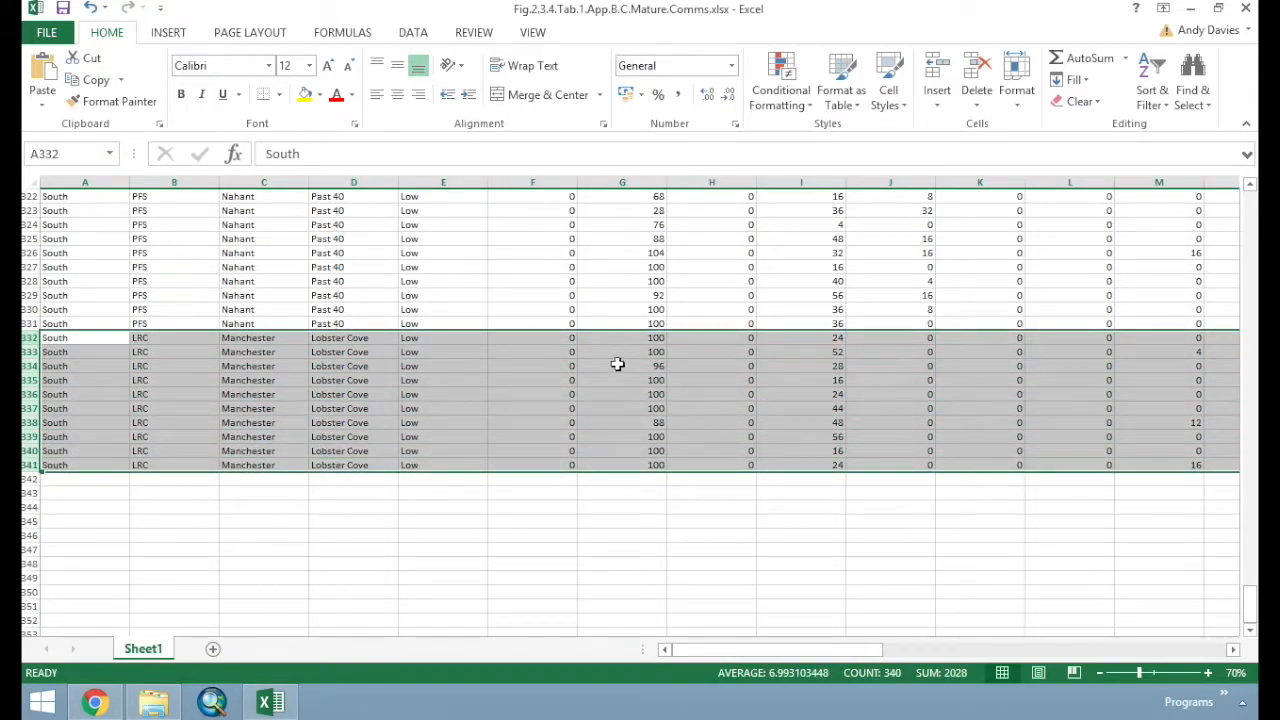
pyautogui.moveTo(551, 337); pyautogui.dragTo(647, 340)
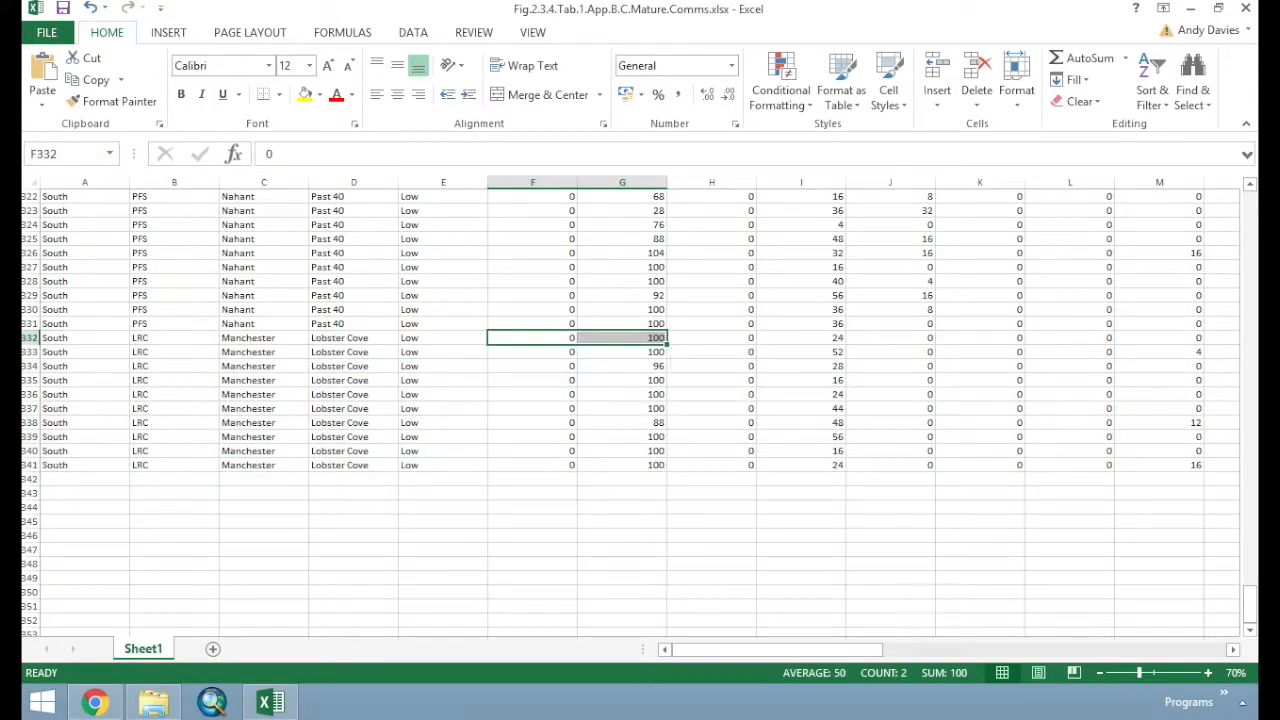
pyautogui.moveTo(1246, 607); pyautogui.dragTo(1255, 198)
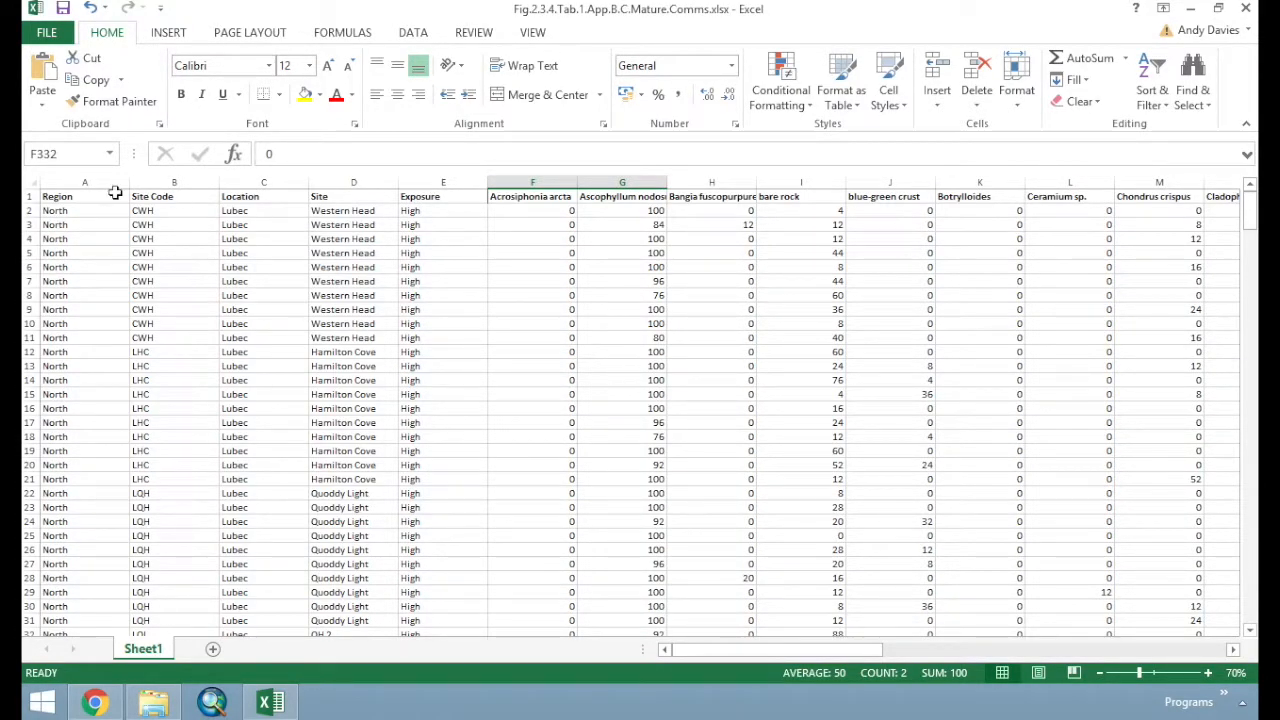
# Highlight row 2, extend the highlight over the Western Head quadrats in rows 2 to 11, and clear it at cell C6
pyautogui.click(29, 210)
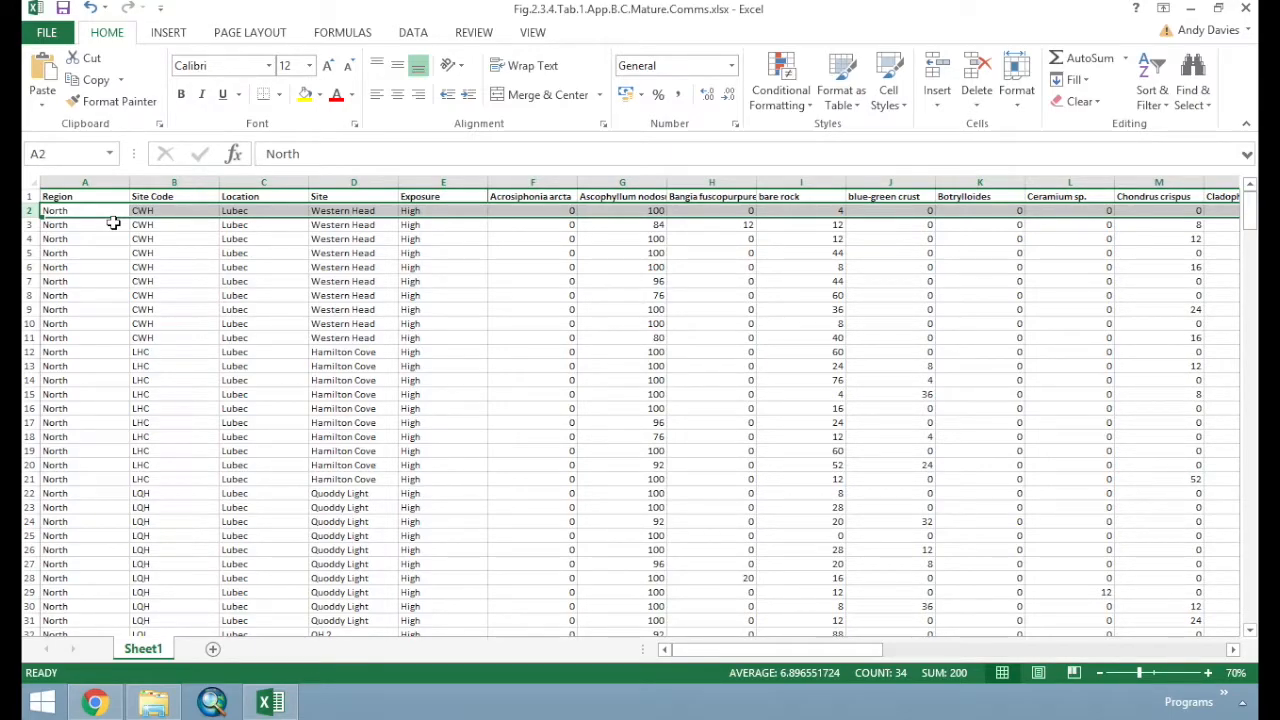
pyautogui.moveTo(30, 337); pyautogui.dragTo(44, 212)
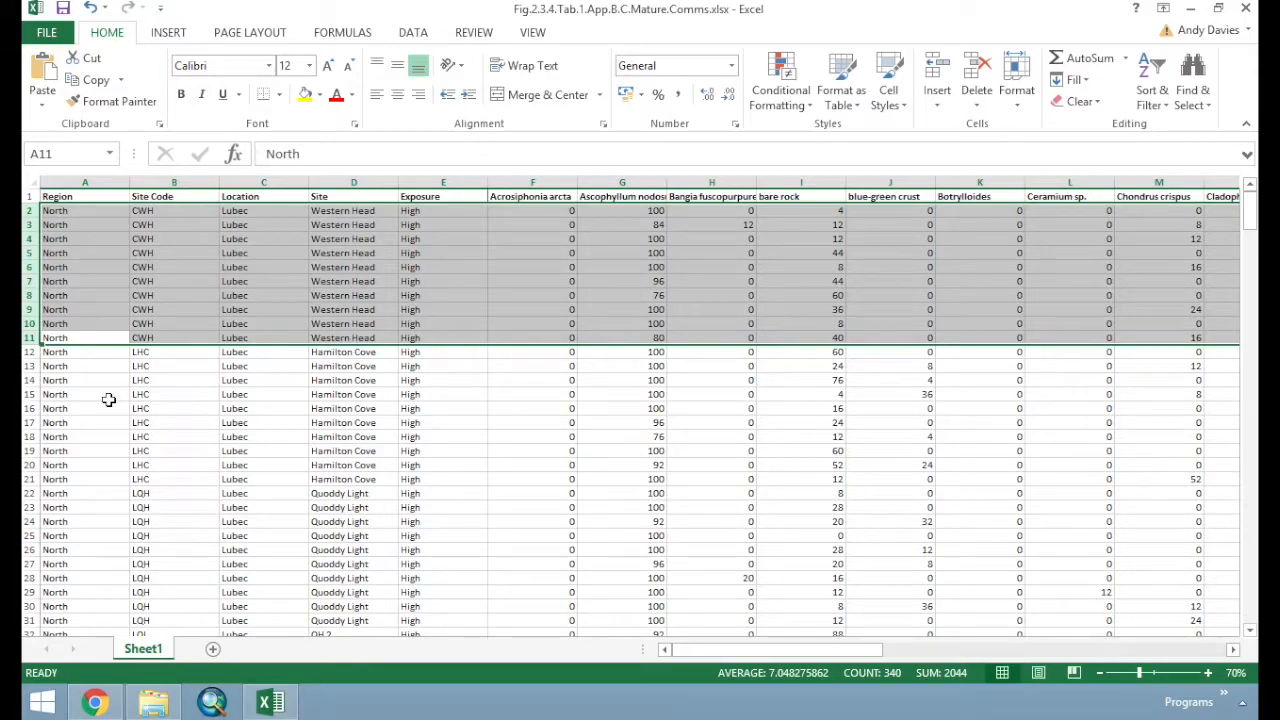
pyautogui.click(255, 270)
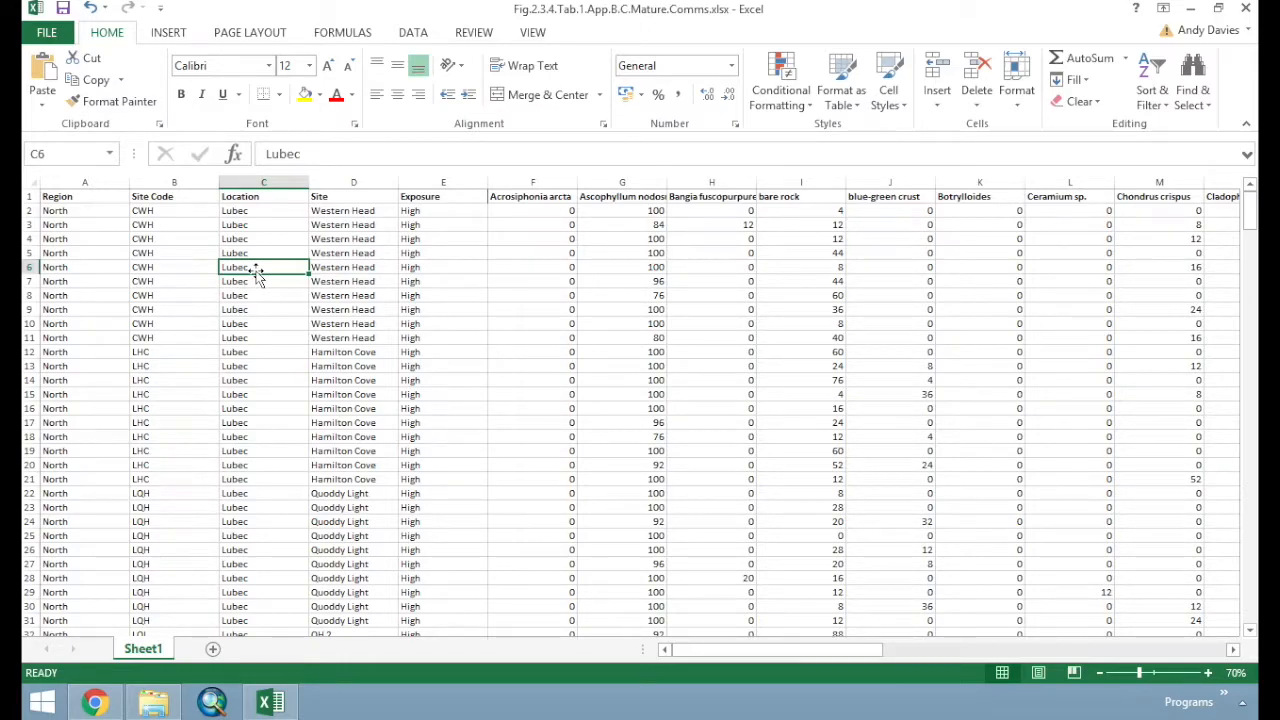
# Select the whole data sheet and create a PivotTable from it on a new worksheet
pyautogui.click(33, 187)
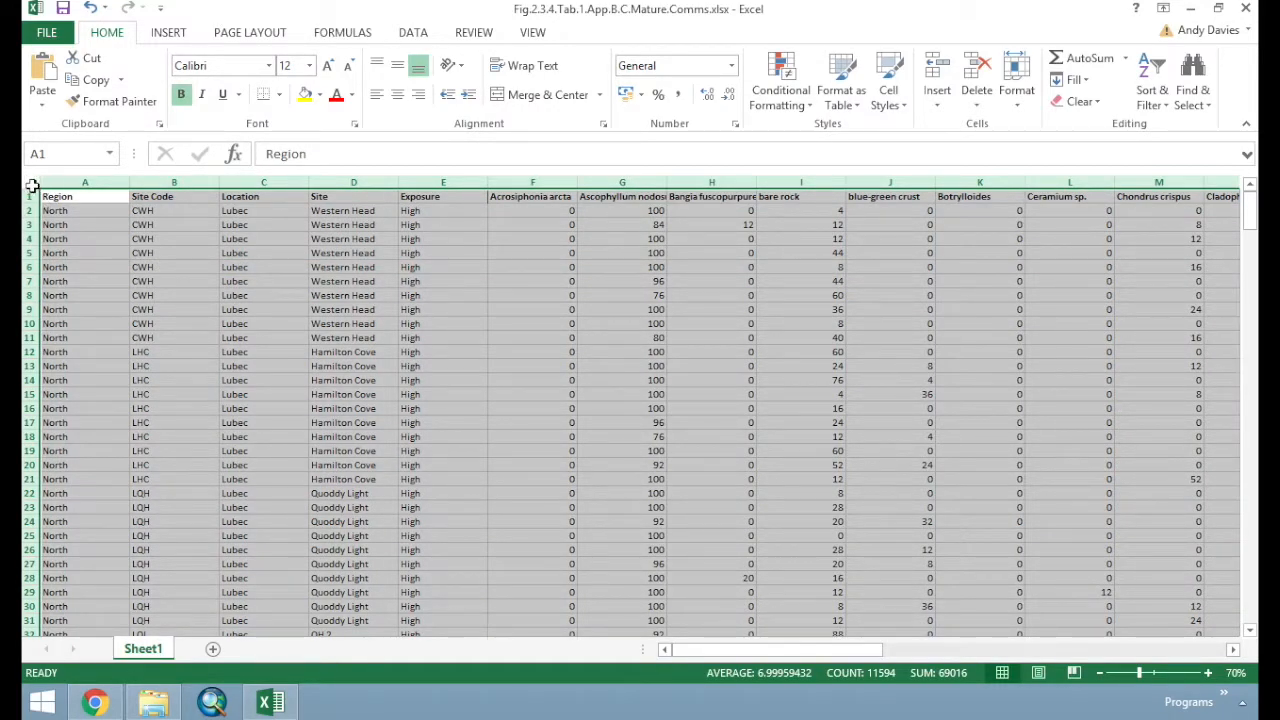
pyautogui.rightClick(115, 229)
pyautogui.click(115, 229)
pyautogui.click(33, 187)
pyautogui.click(178, 36)
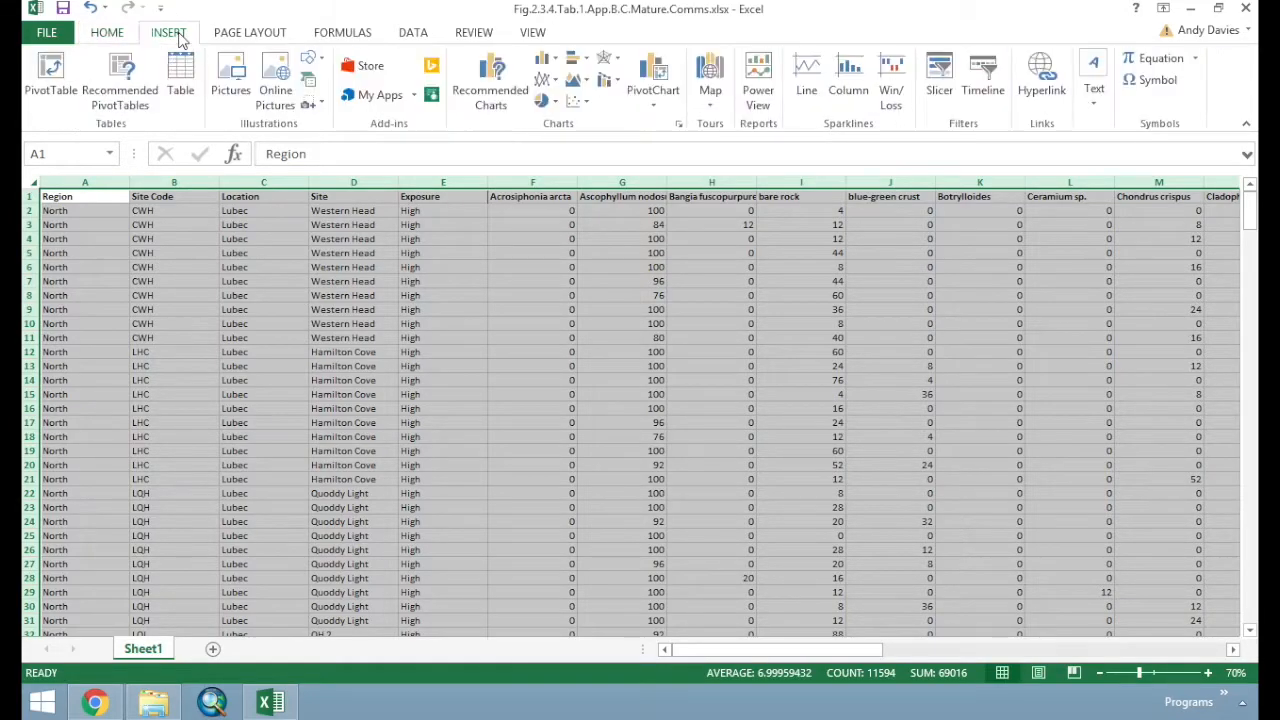
pyautogui.click(55, 75)
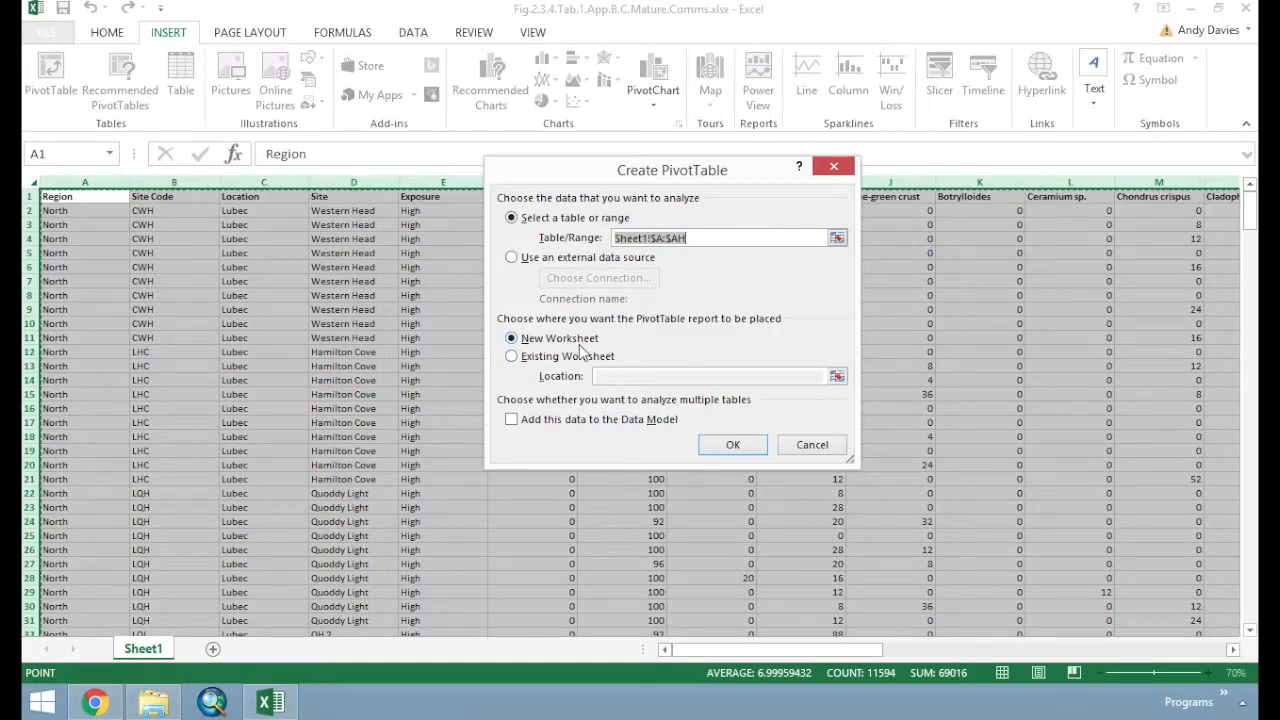
pyautogui.click(727, 446)
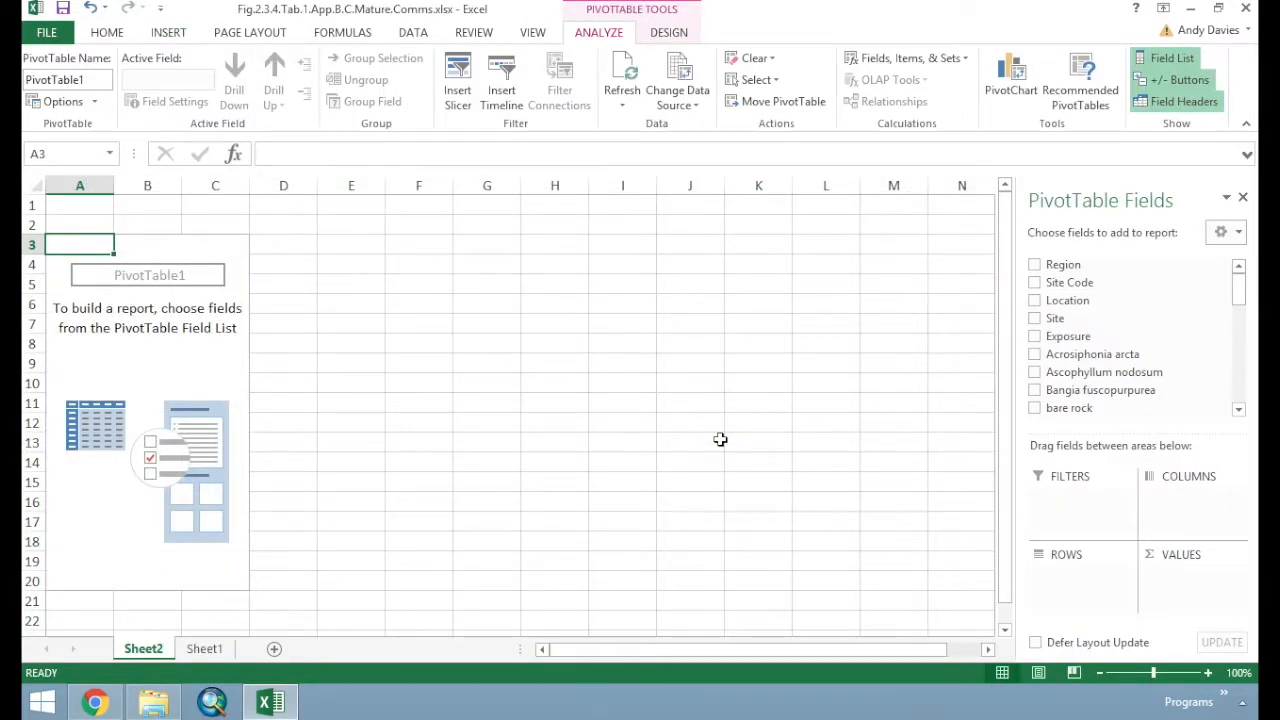
# Compare the column headings on Sheet1 with the PivotTable field list on Sheet2
pyautogui.click(205, 648)
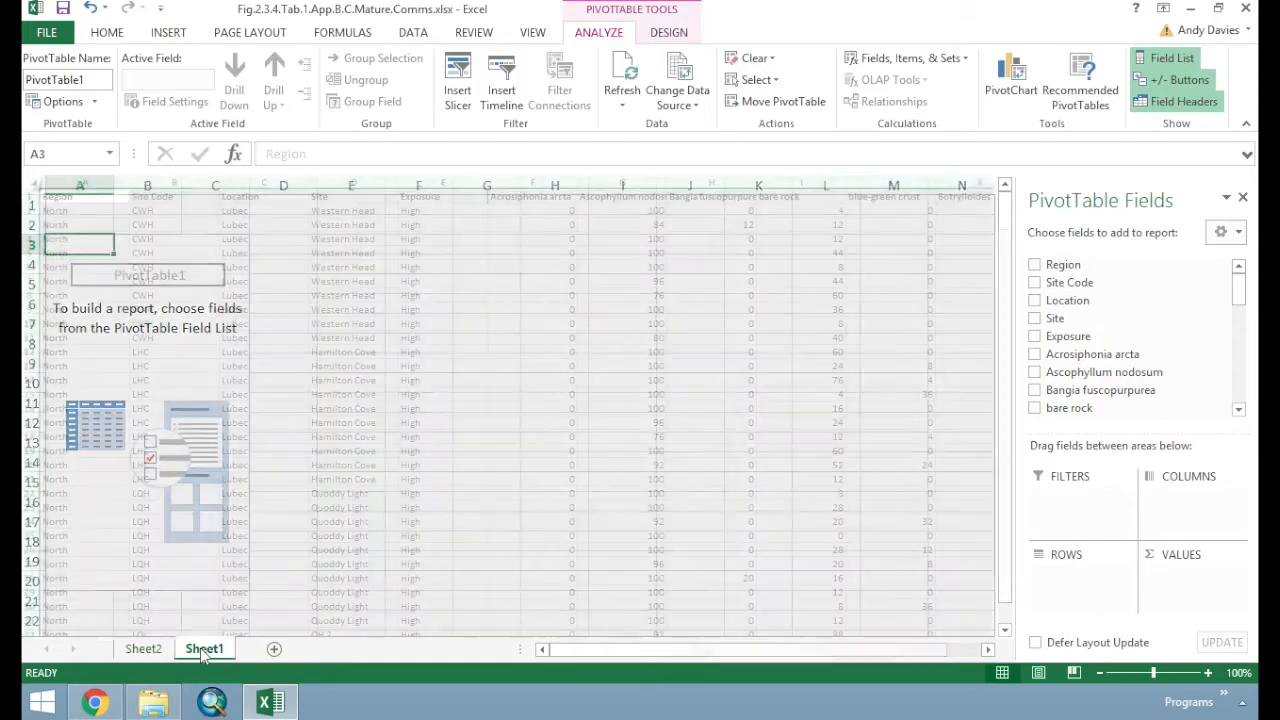
pyautogui.click(150, 652)
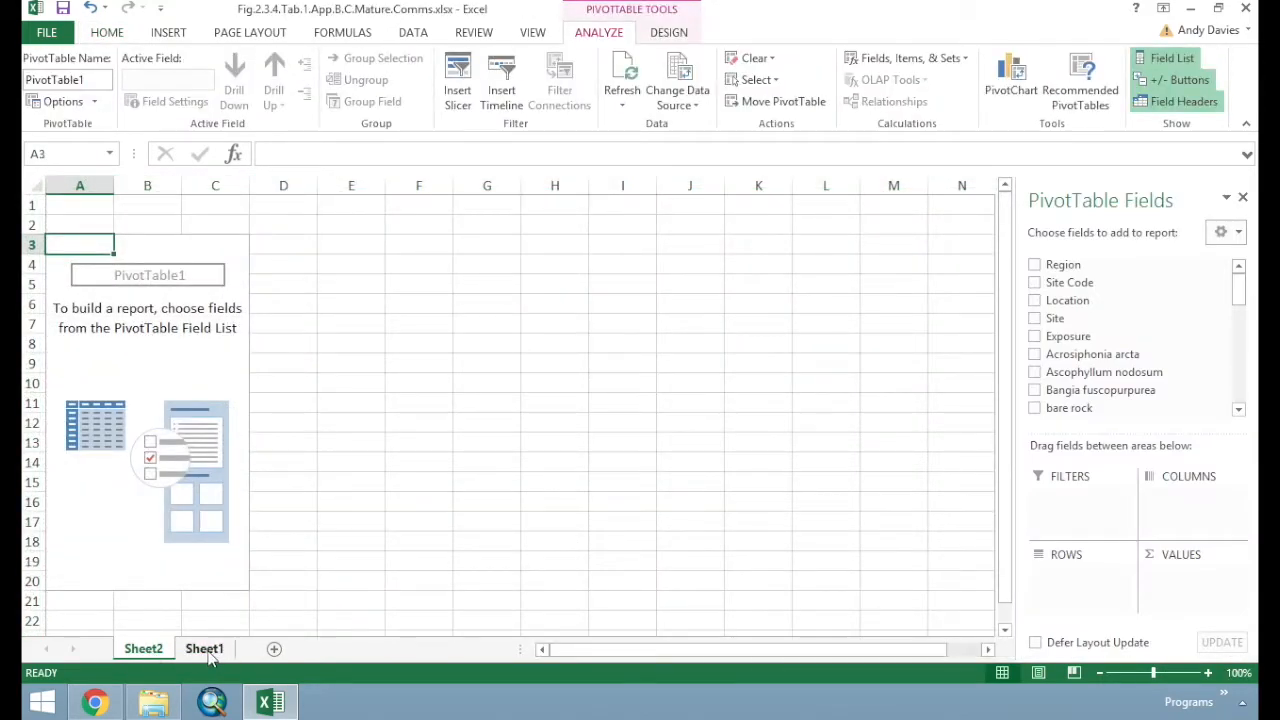
pyautogui.click(206, 651)
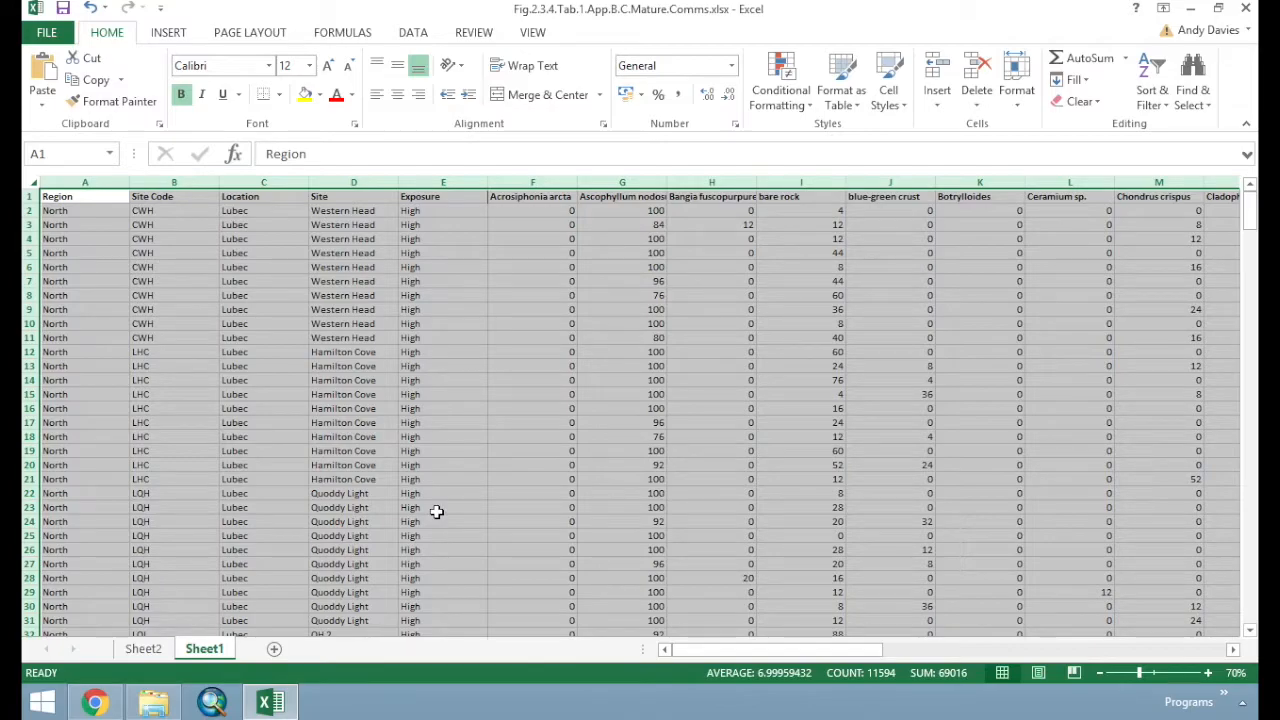
pyautogui.click(145, 650)
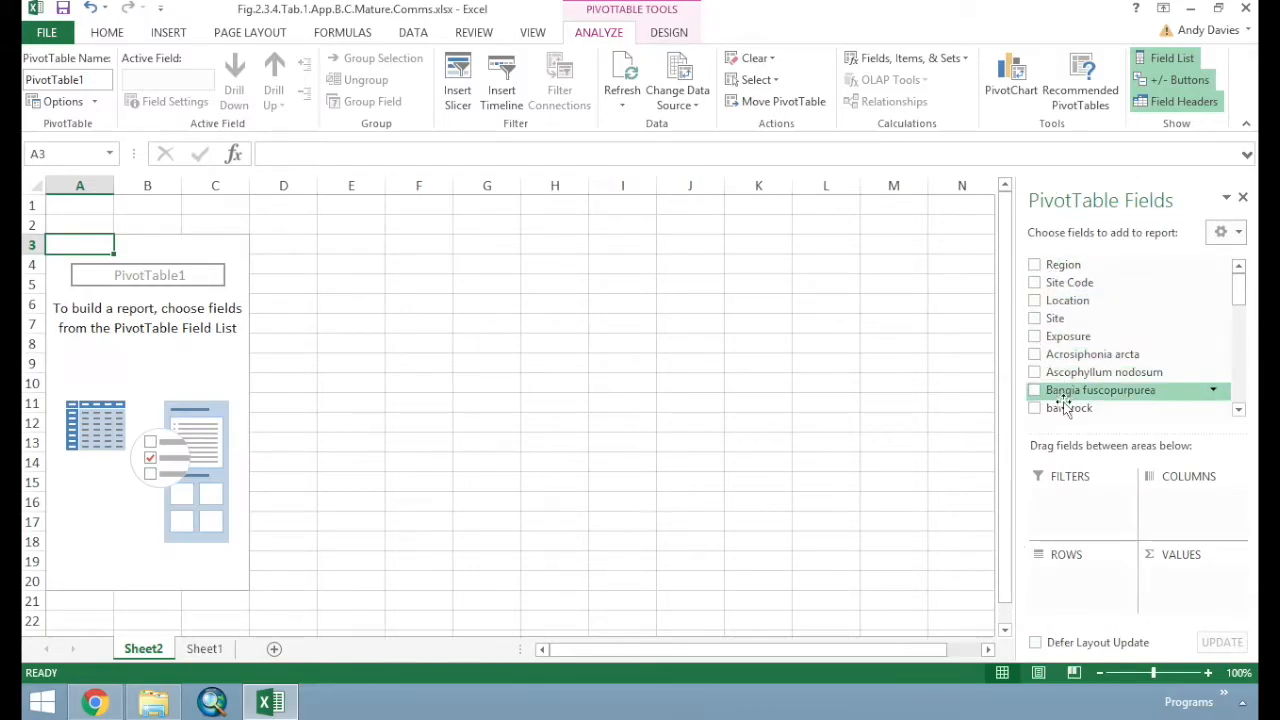
# Add the Exposure field to the rows of the PivotTable
pyautogui.moveTo(1240, 277)
pyautogui.mouseDown()
pyautogui.moveTo(1237, 386)
pyautogui.moveTo(1233, 288)
pyautogui.mouseUp()
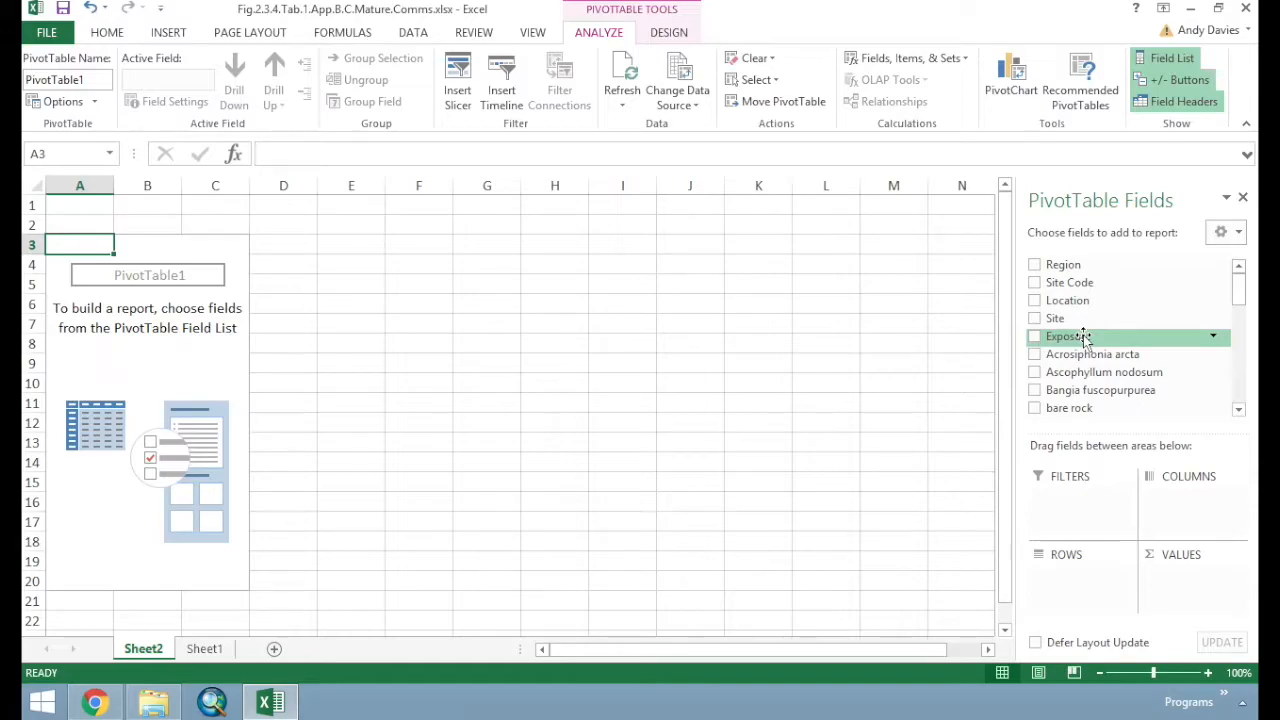
pyautogui.moveTo(1084, 337); pyautogui.dragTo(1075, 580)
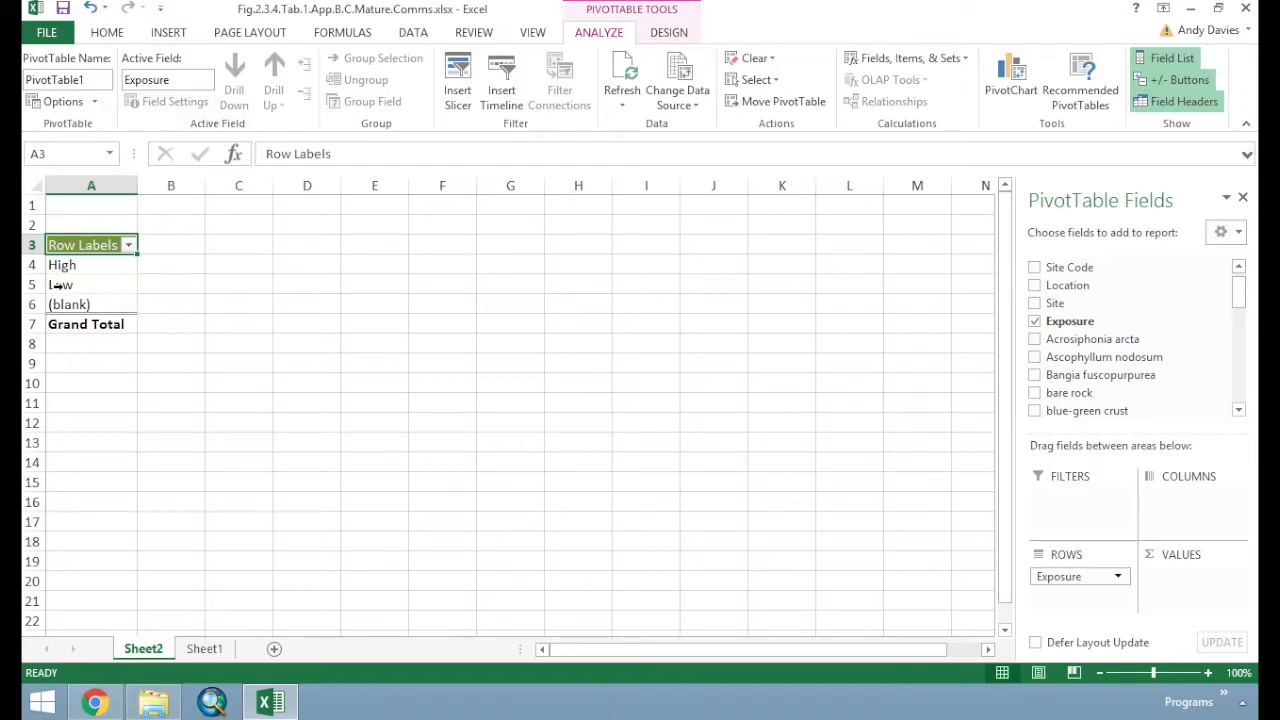
# Examine the Exposure entries down column E of Sheet1 to see where the row categories come from
pyautogui.click(204, 649)
pyautogui.click(428, 224)
pyautogui.moveTo(428, 196); pyautogui.dragTo(430, 242)
pyautogui.moveTo(1249, 205); pyautogui.dragTo(1240, 294)
pyautogui.moveTo(426, 338); pyautogui.dragTo(432, 446)
pyautogui.moveTo(1249, 298); pyautogui.dragTo(1249, 198)
pyautogui.click(362, 211)
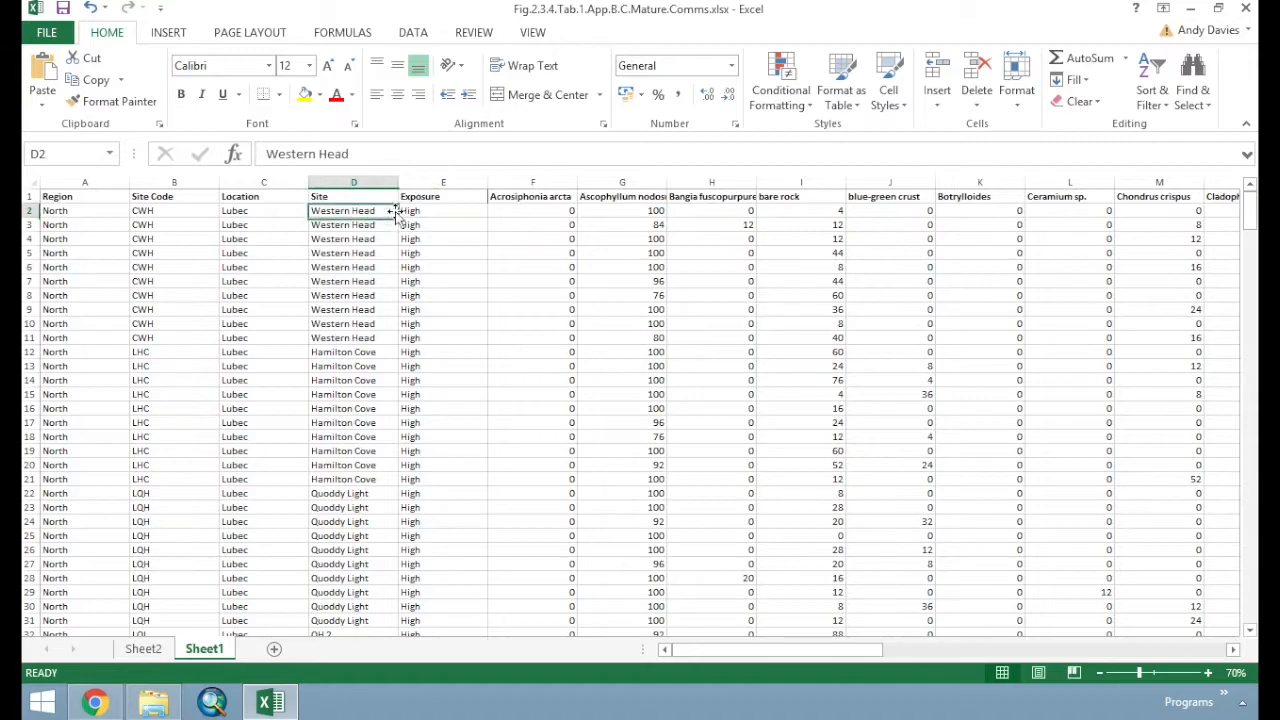
# Add Ascophyllum nodosum to the values of the PivotTable on Sheet2 and summarize it by Average
pyautogui.click(143, 649)
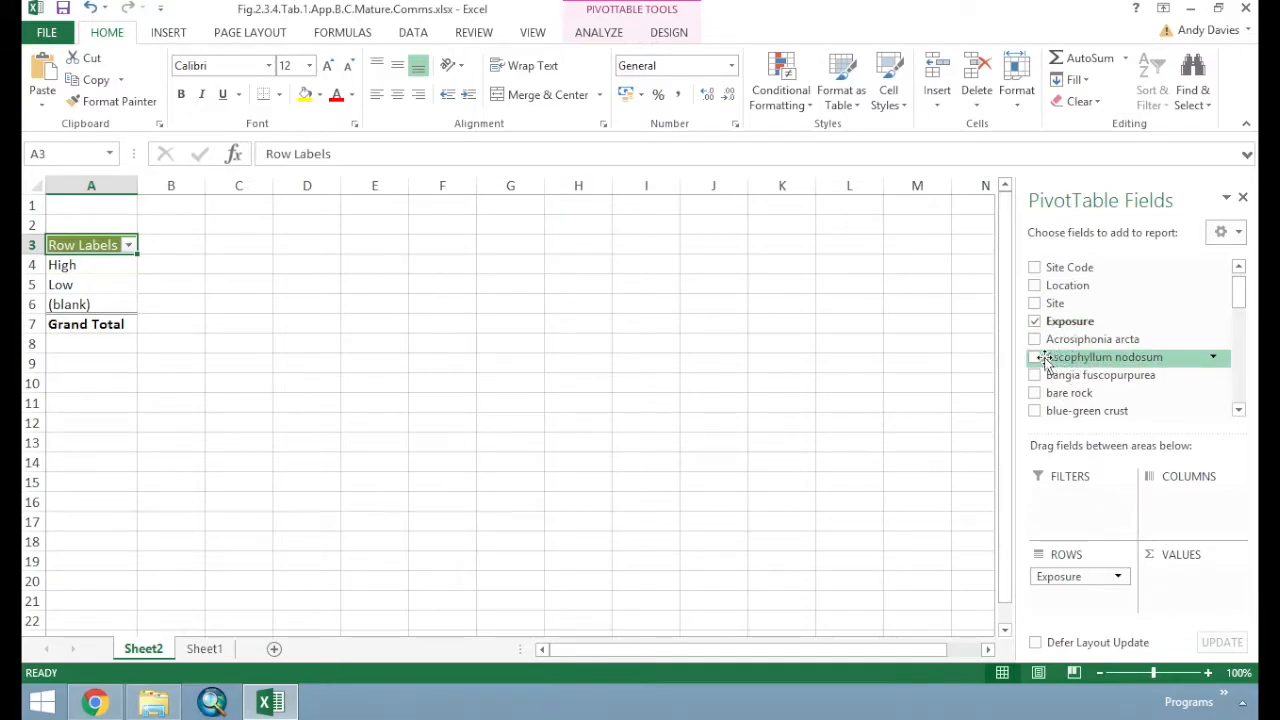
pyautogui.moveTo(1049, 361); pyautogui.dragTo(1199, 592)
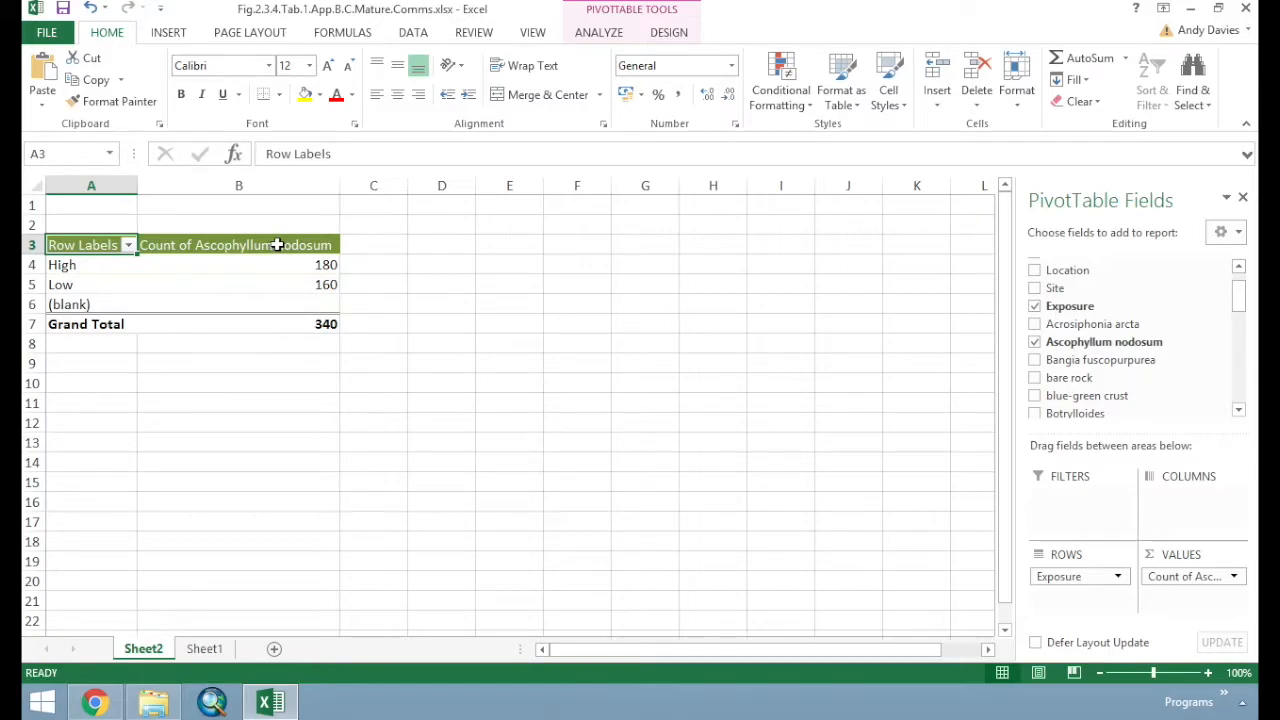
pyautogui.moveTo(280, 264)
pyautogui.click(1235, 578)
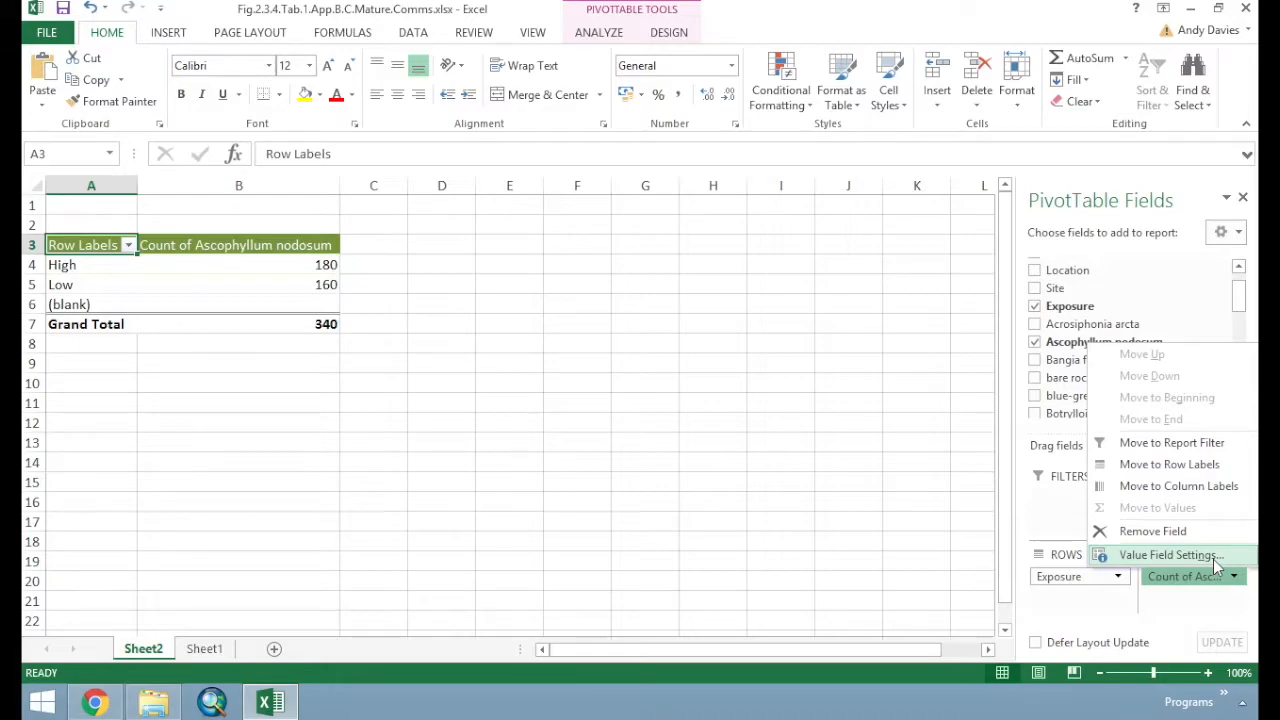
pyautogui.click(1213, 559)
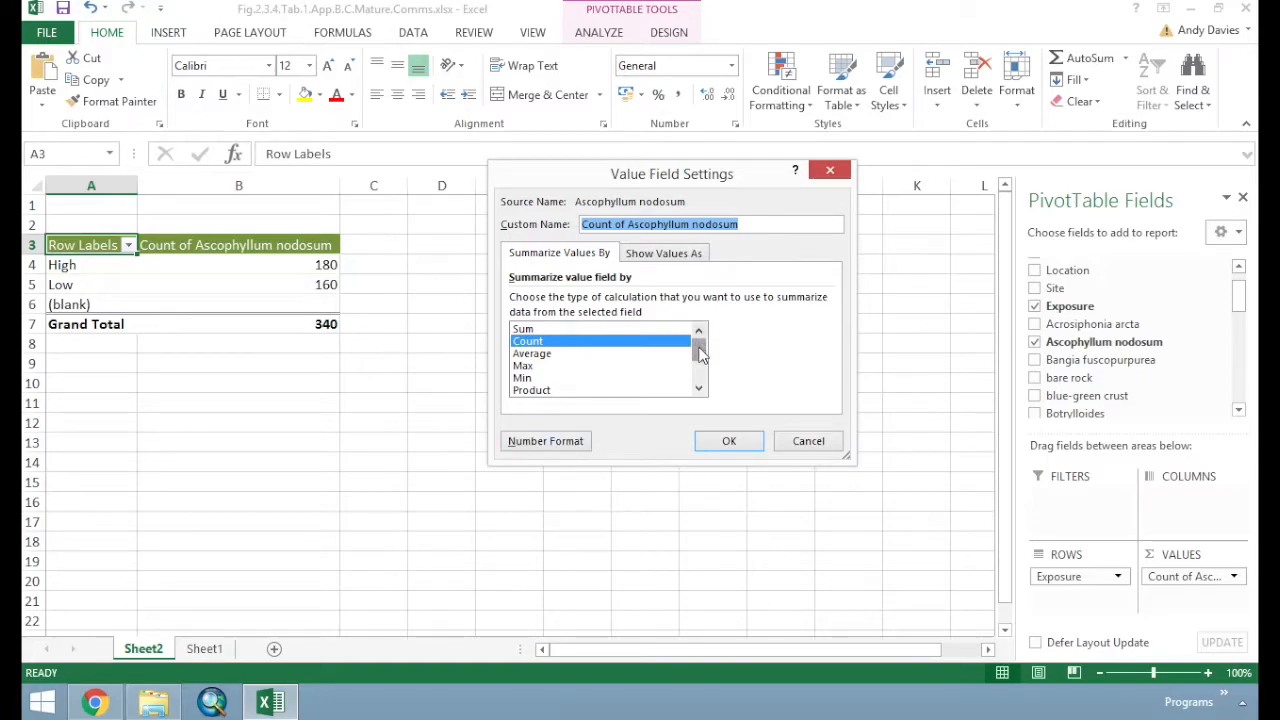
pyautogui.click(538, 355)
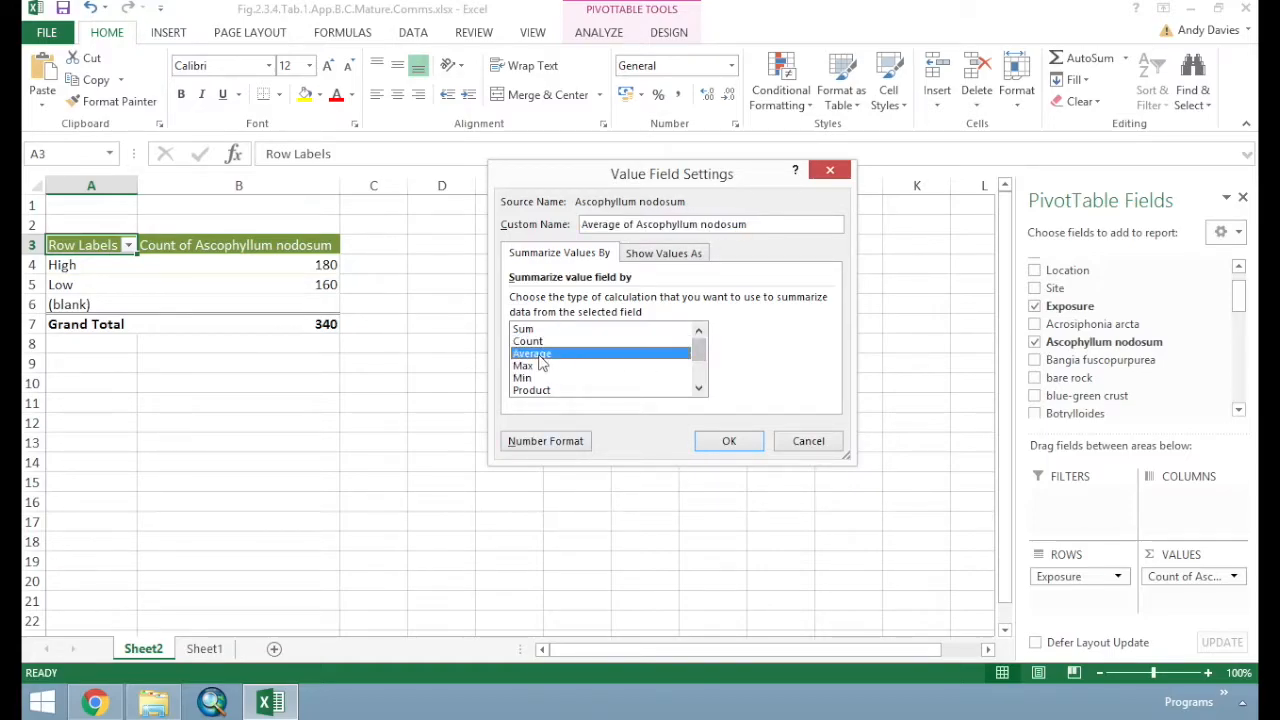
pyautogui.click(729, 441)
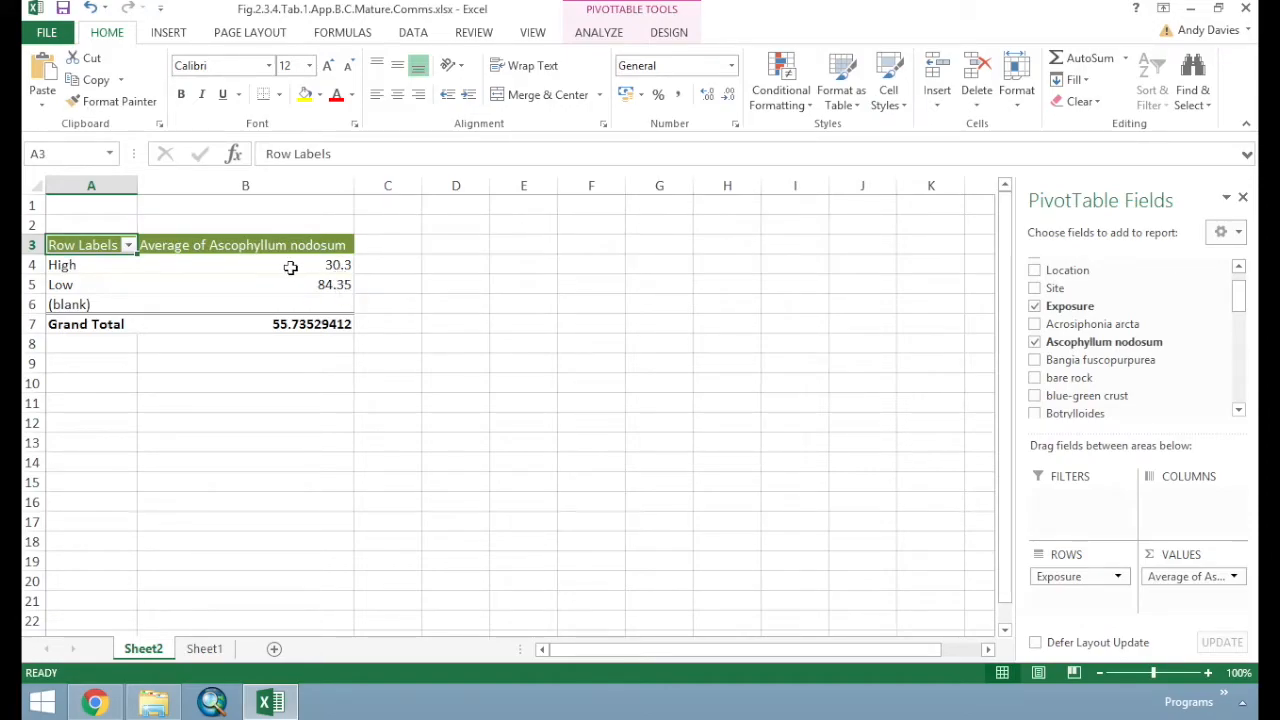
# Add Ascophyllum nodosum to the PivotTable values a second time and summarize this entry by StdDev
pyautogui.moveTo(290, 268)
pyautogui.moveTo(340, 287)
pyautogui.moveTo(1070, 345); pyautogui.dragTo(1203, 615)
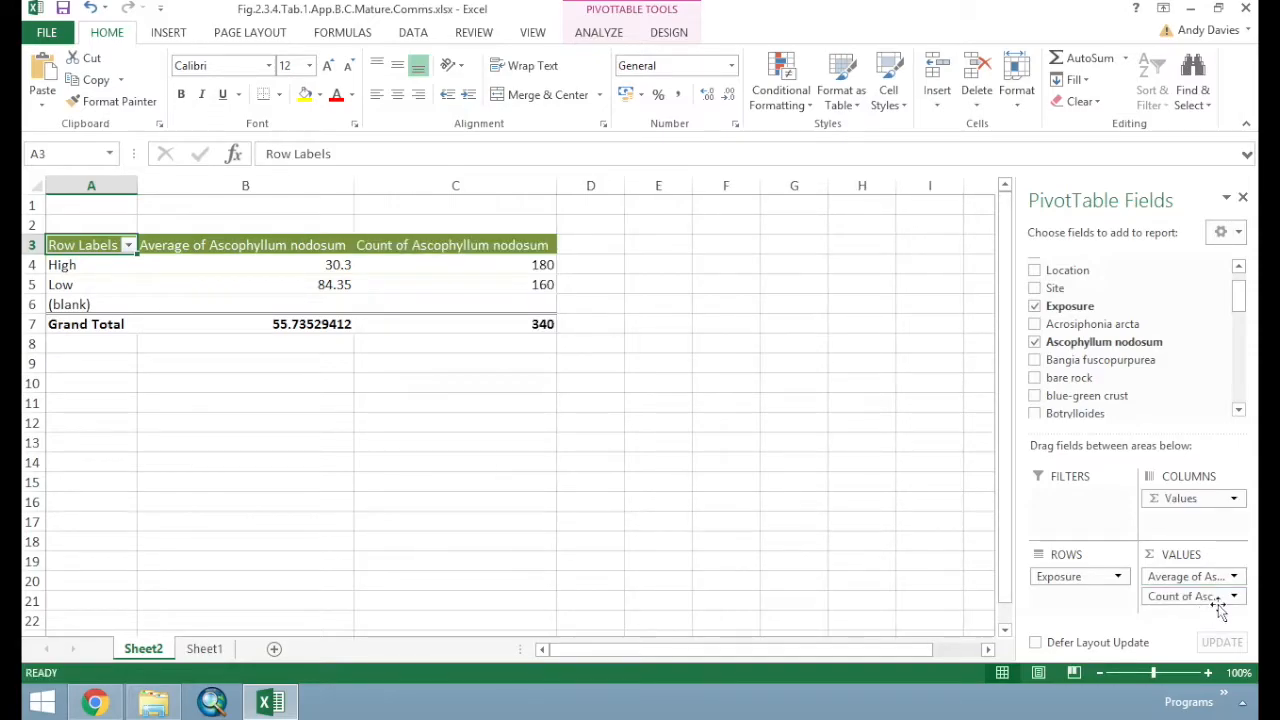
pyautogui.click(1235, 598)
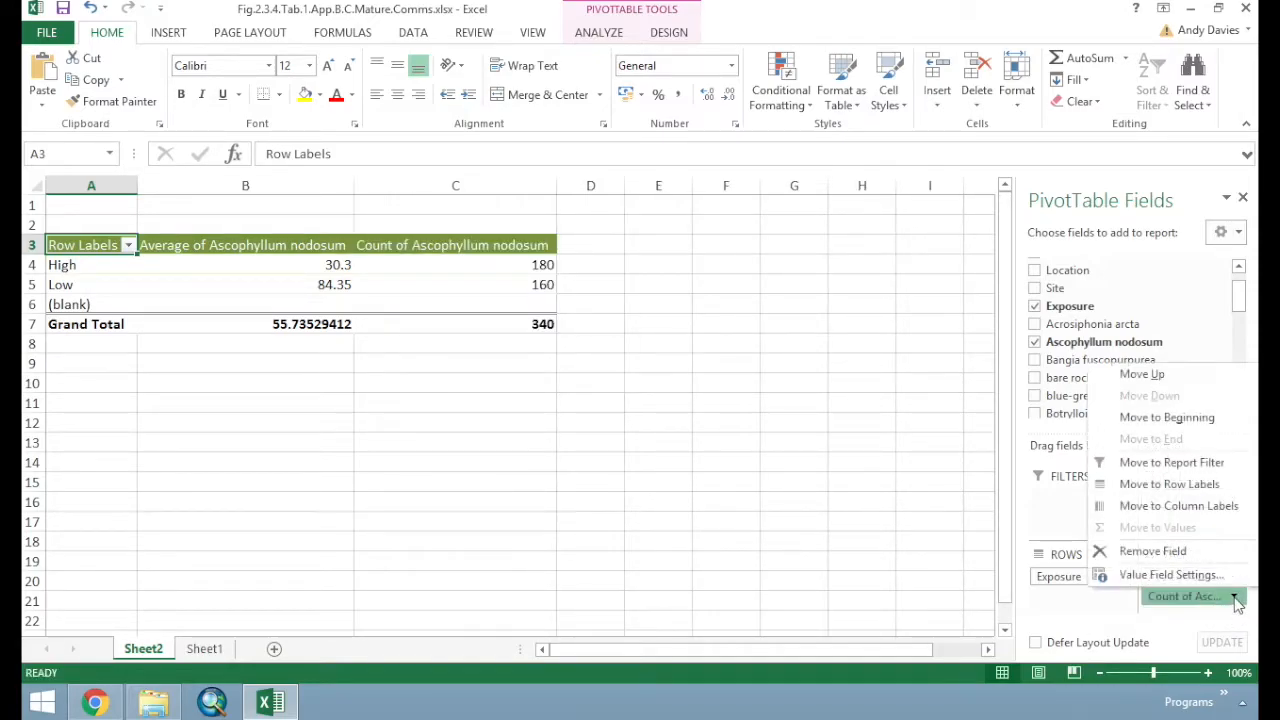
pyautogui.click(1208, 580)
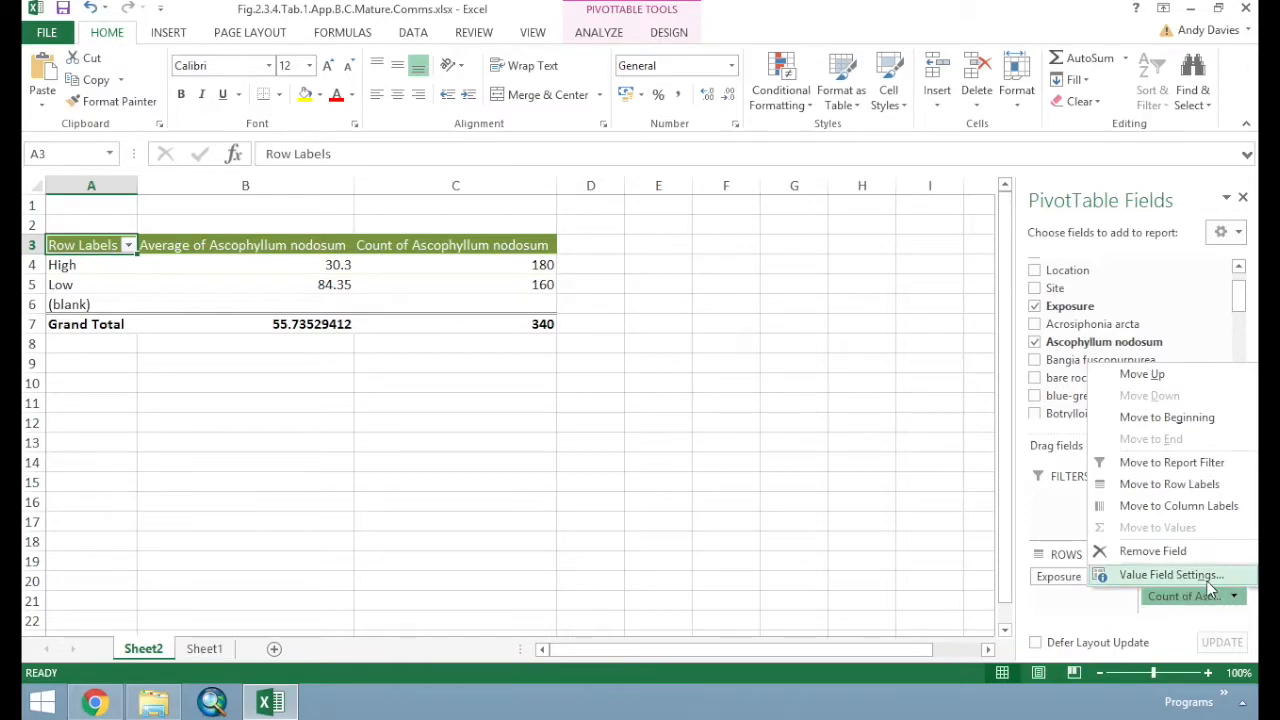
pyautogui.click(699, 388)
pyautogui.click(699, 388)
pyautogui.click(548, 378)
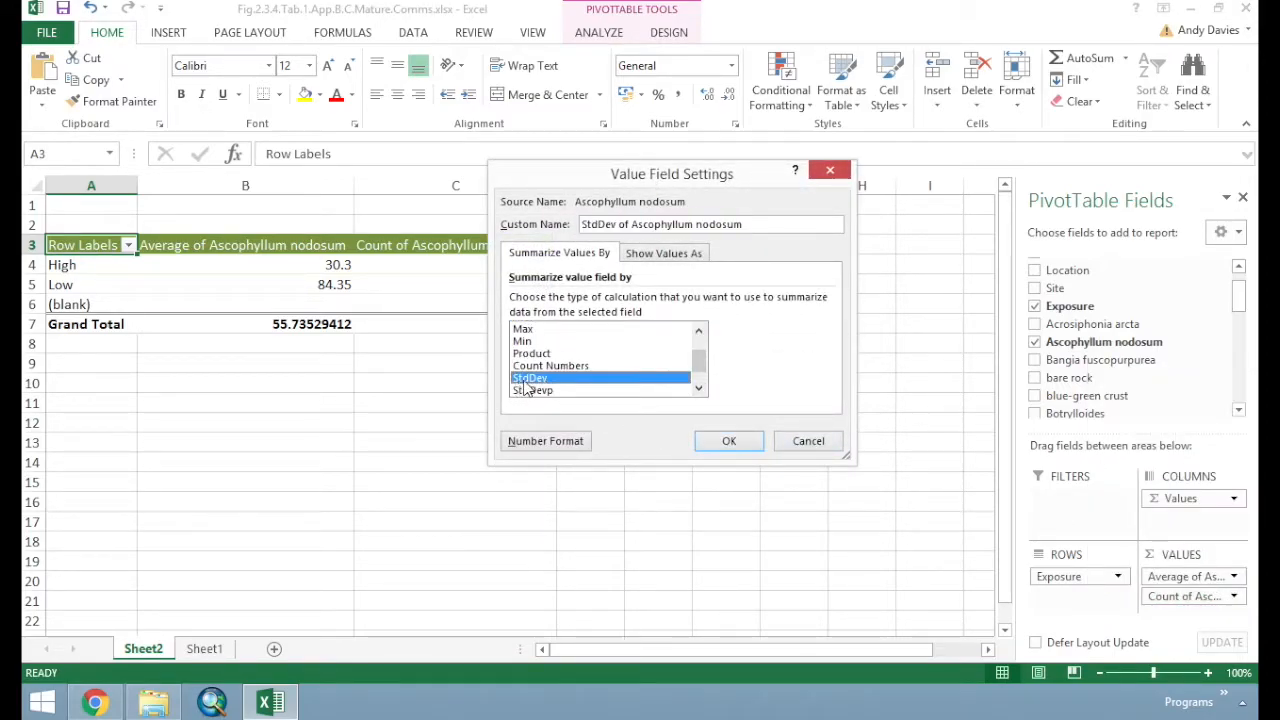
pyautogui.click(729, 441)
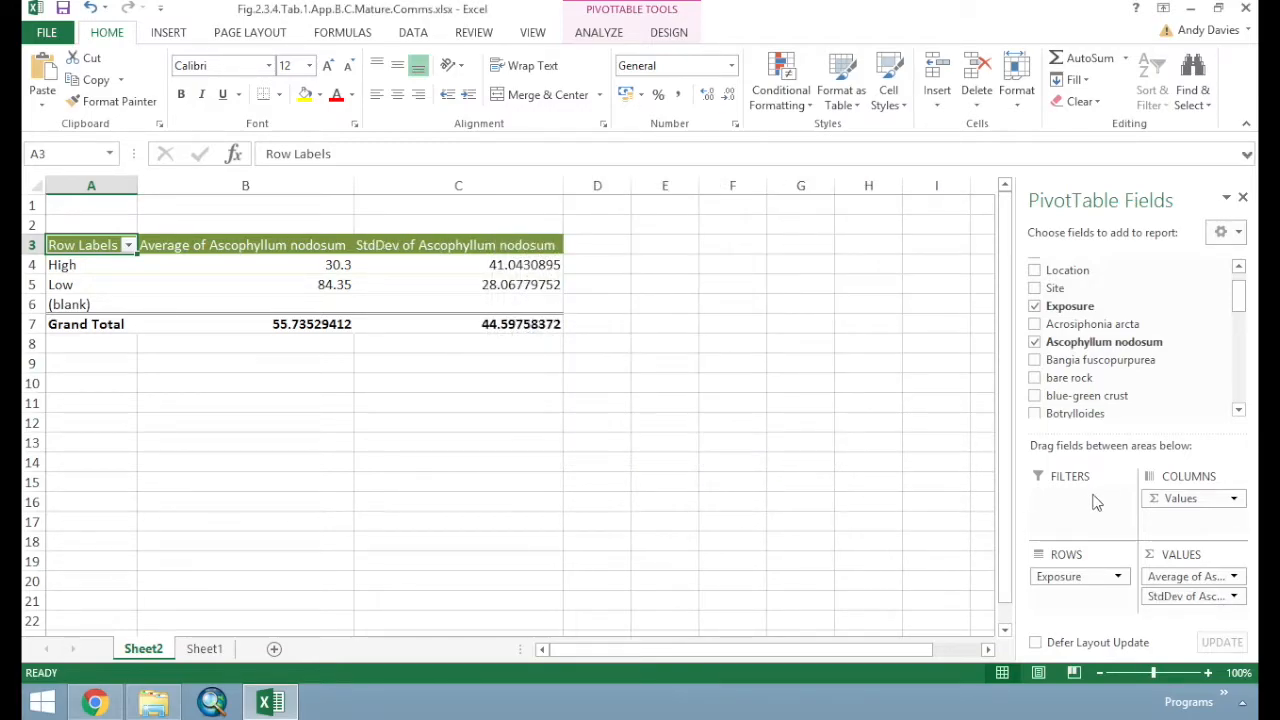
# Add Ascophyllum nodosum to the PivotTable values a third time as a Count
pyautogui.moveTo(1065, 342); pyautogui.dragTo(1200, 627)
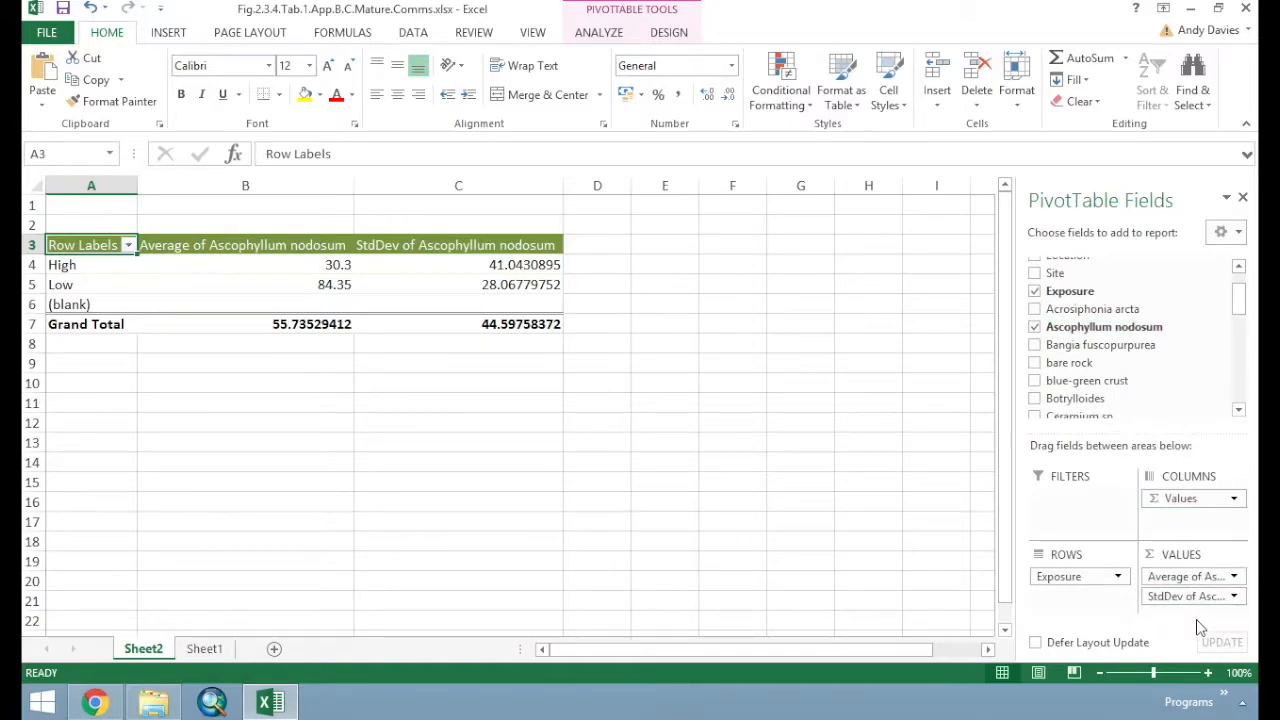
pyautogui.moveTo(1080, 326); pyautogui.dragTo(1210, 614)
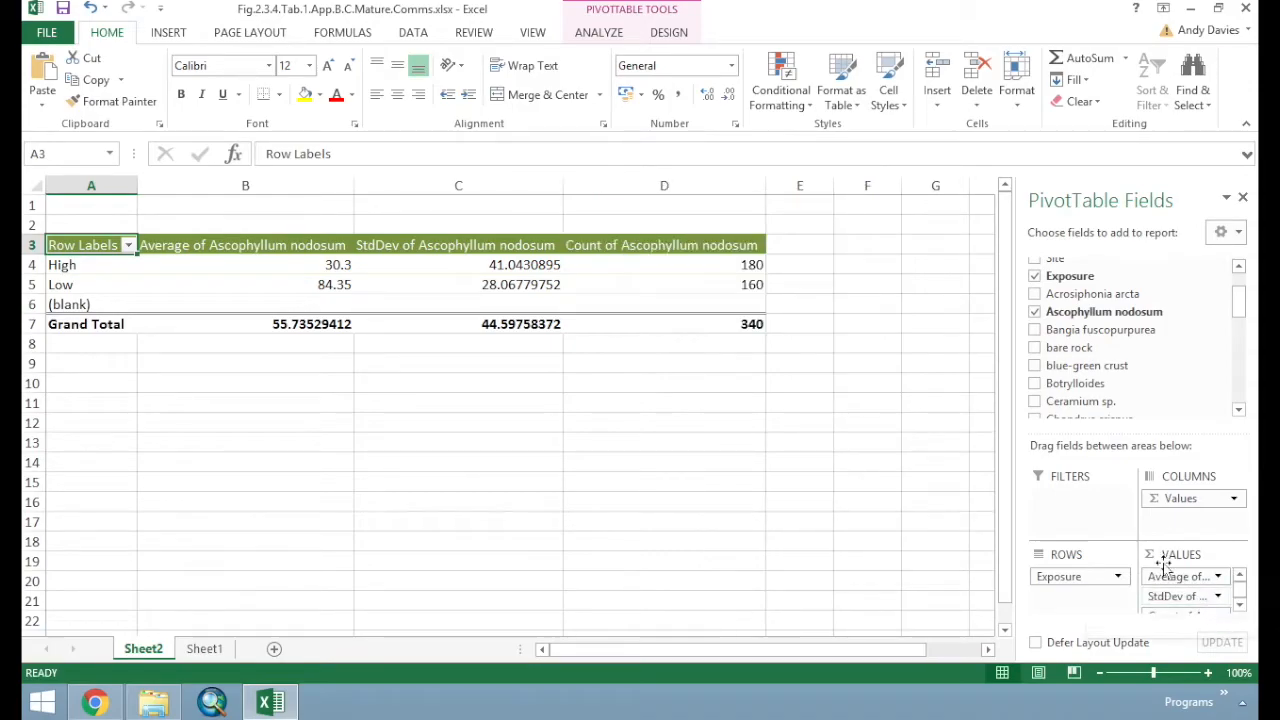
pyautogui.moveTo(679, 277)
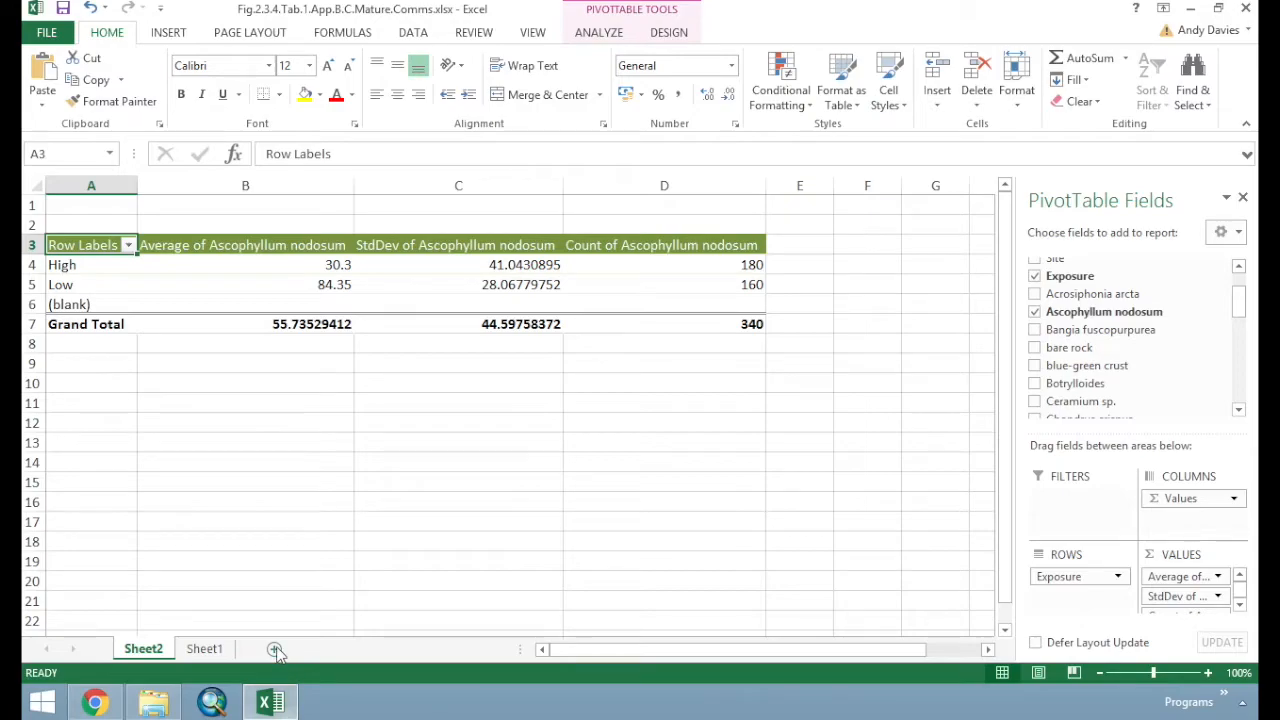
# Copy the full PivotTable, A3:D7, and paste it as values only at cell A1 of a new worksheet
pyautogui.moveTo(89, 245); pyautogui.dragTo(752, 326)
pyautogui.rightClick(752, 326)
pyautogui.click(805, 329)
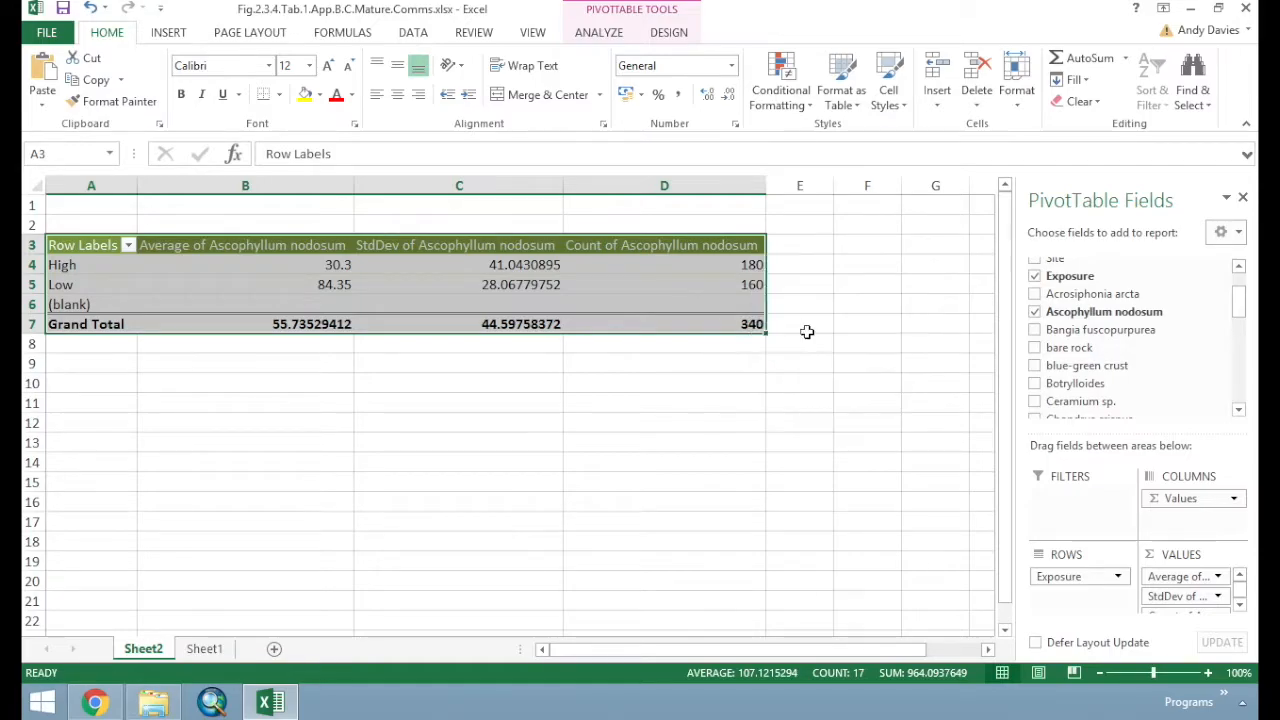
pyautogui.click(275, 650)
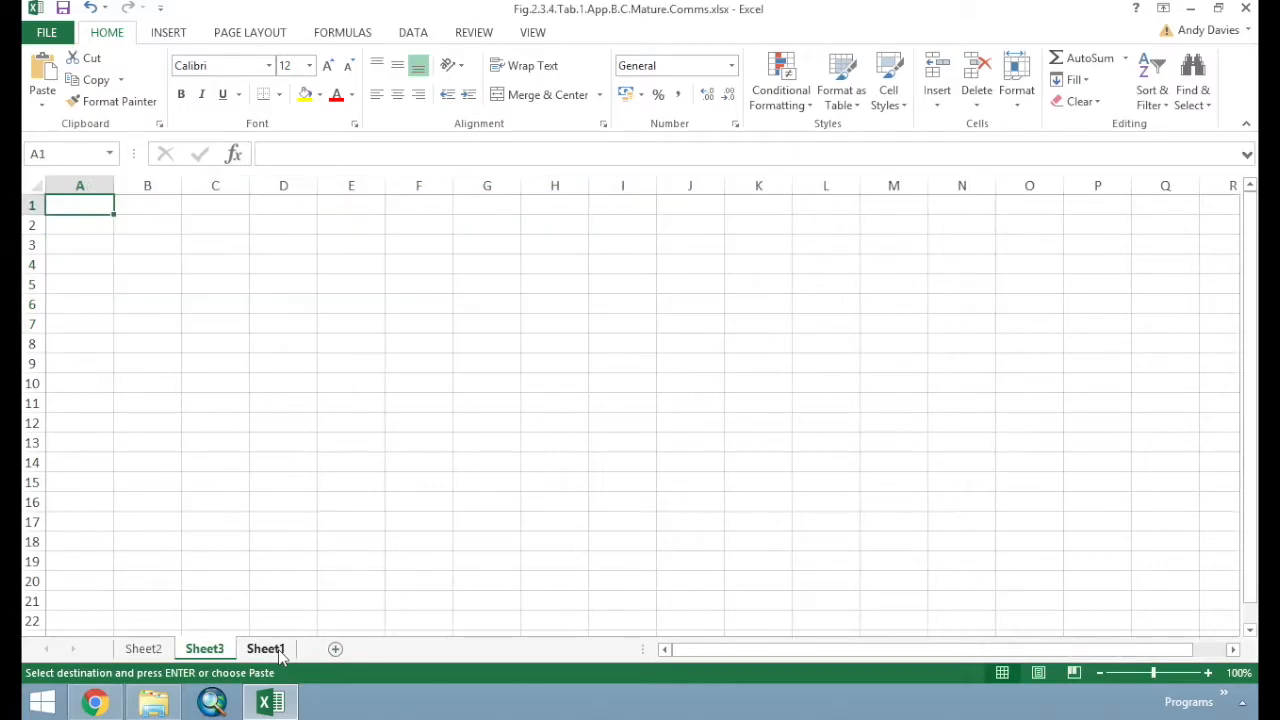
pyautogui.rightClick(77, 202)
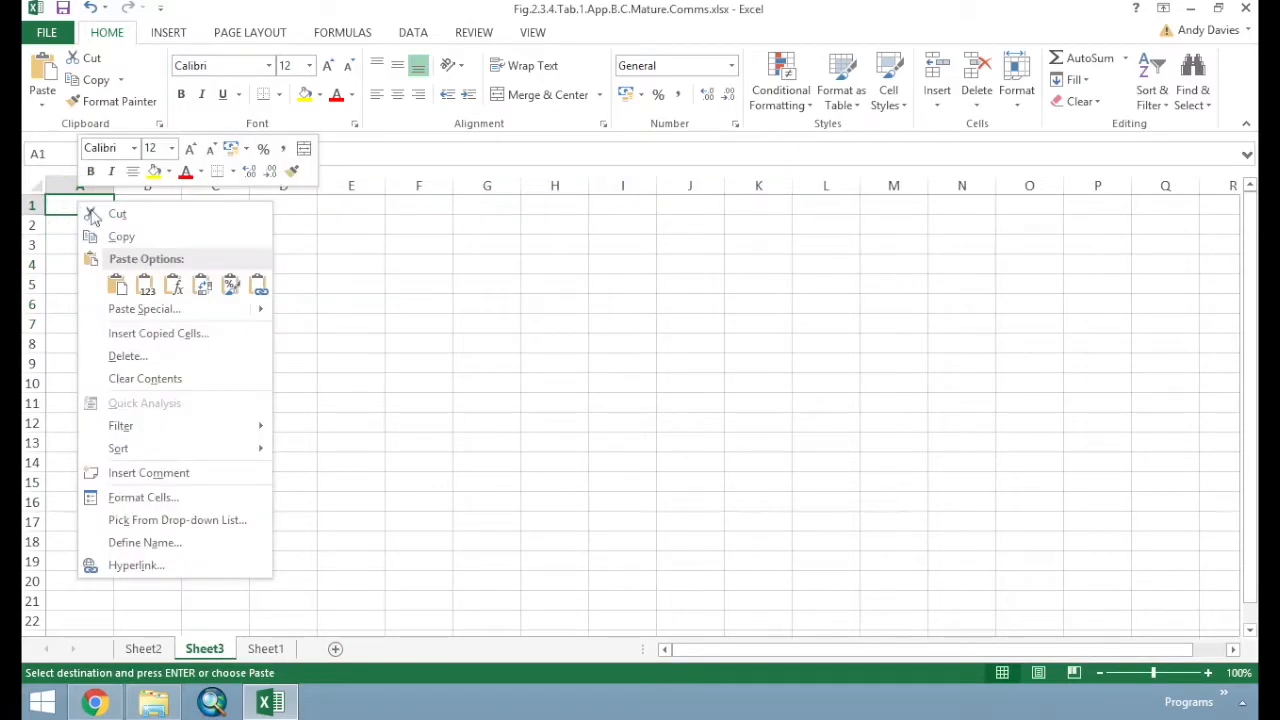
pyautogui.click(144, 283)
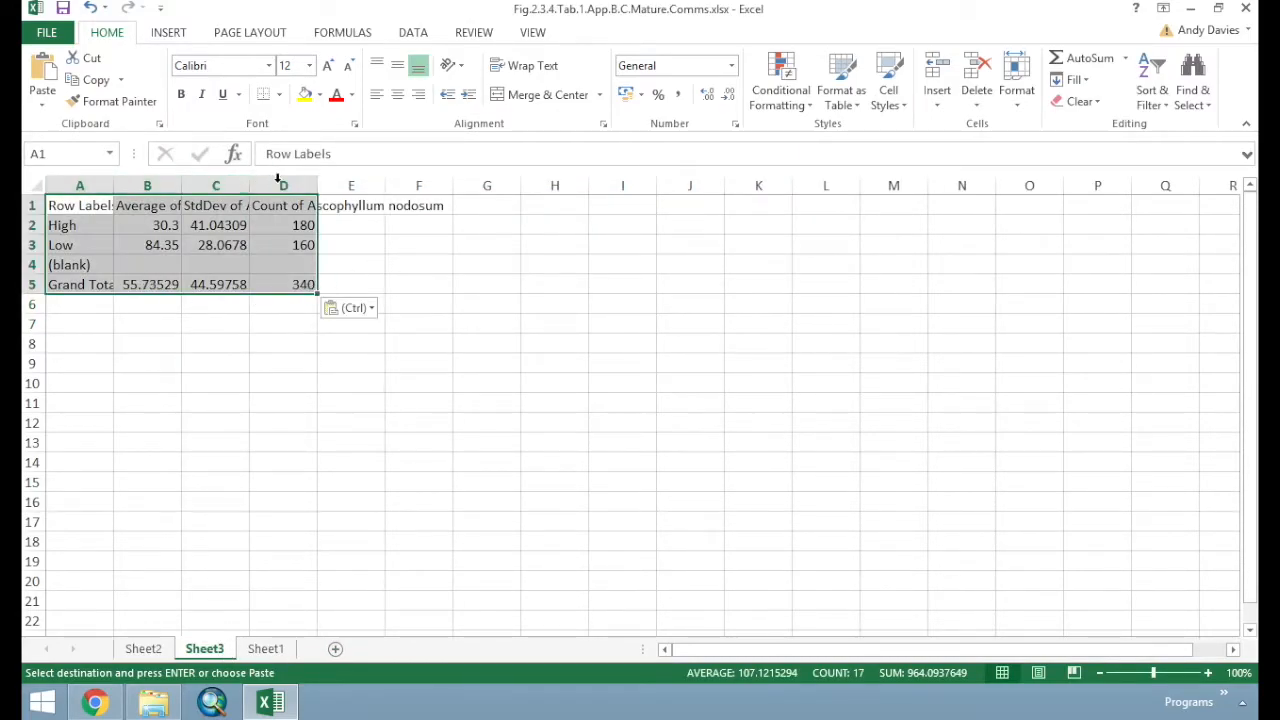
# Widen columns A to D of the pasted summary table to make its headings readable
pyautogui.moveTo(318, 186); pyautogui.dragTo(374, 186)
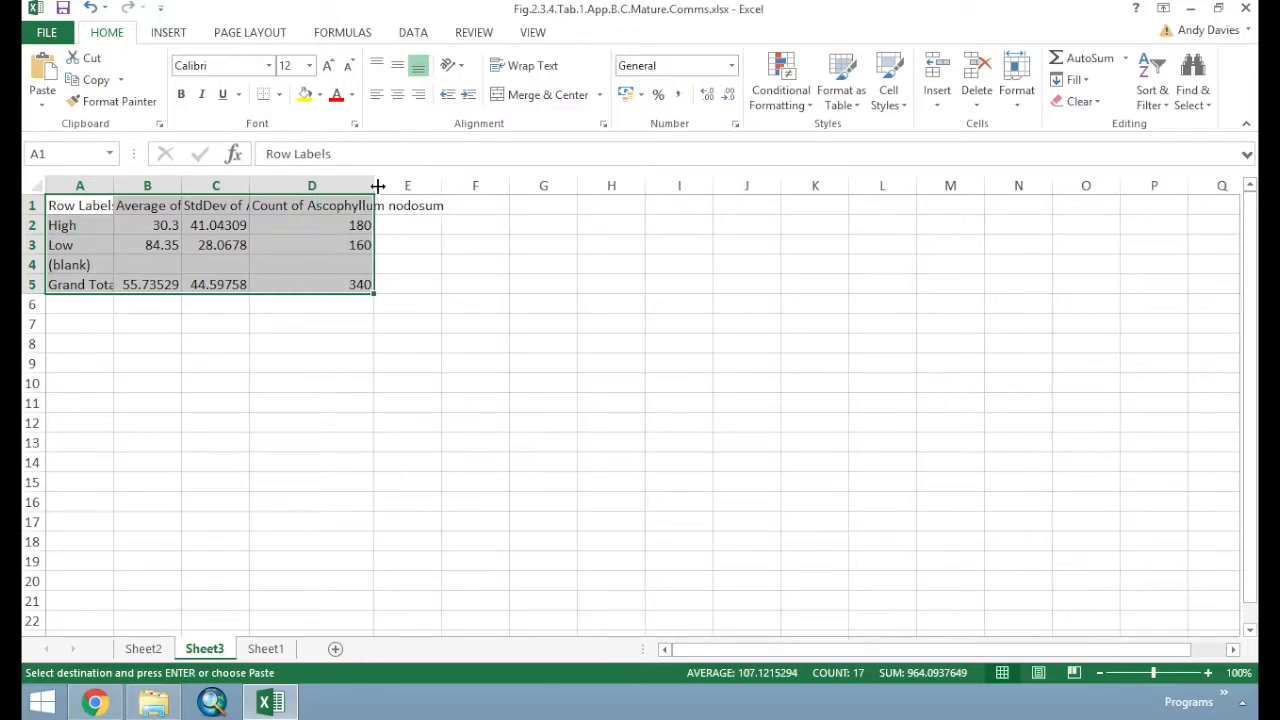
pyautogui.moveTo(109, 185); pyautogui.dragTo(340, 184)
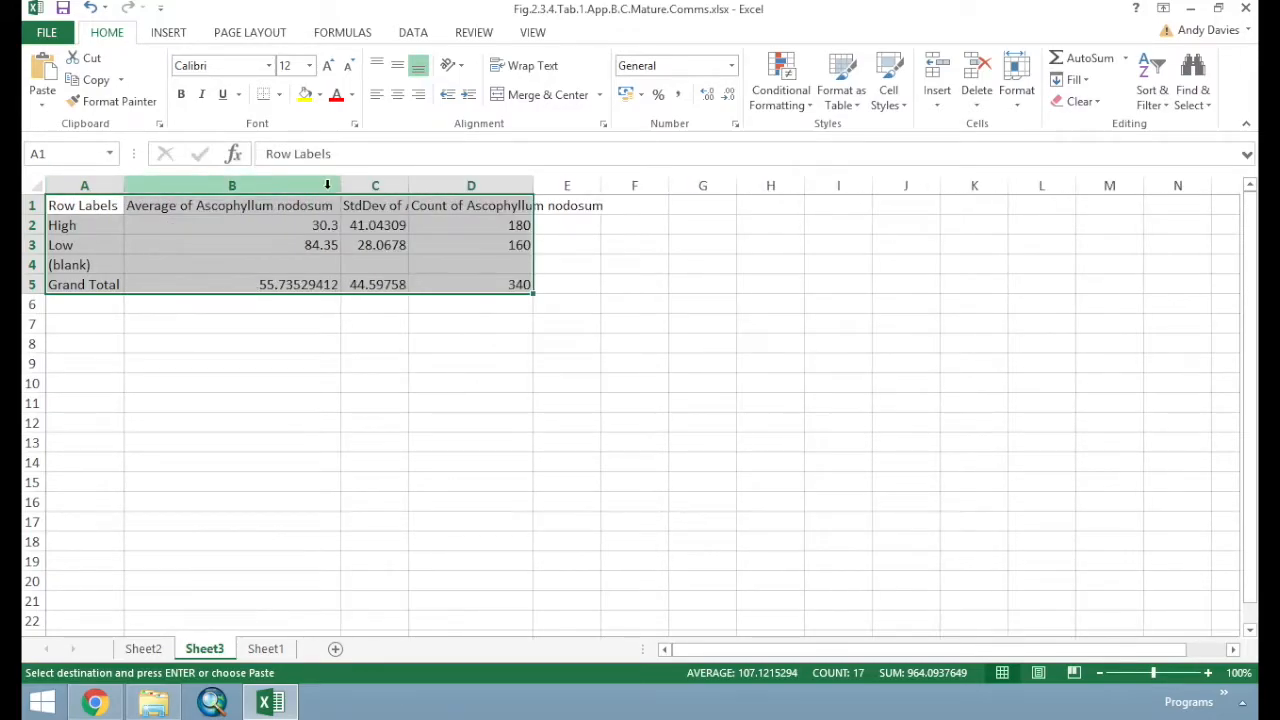
pyautogui.doubleClick(403, 184)
pyautogui.click(612, 405)
# Replace the Average of Ascophyllum nodosum heading in B1 with Mean
pyautogui.doubleClick(231, 206)
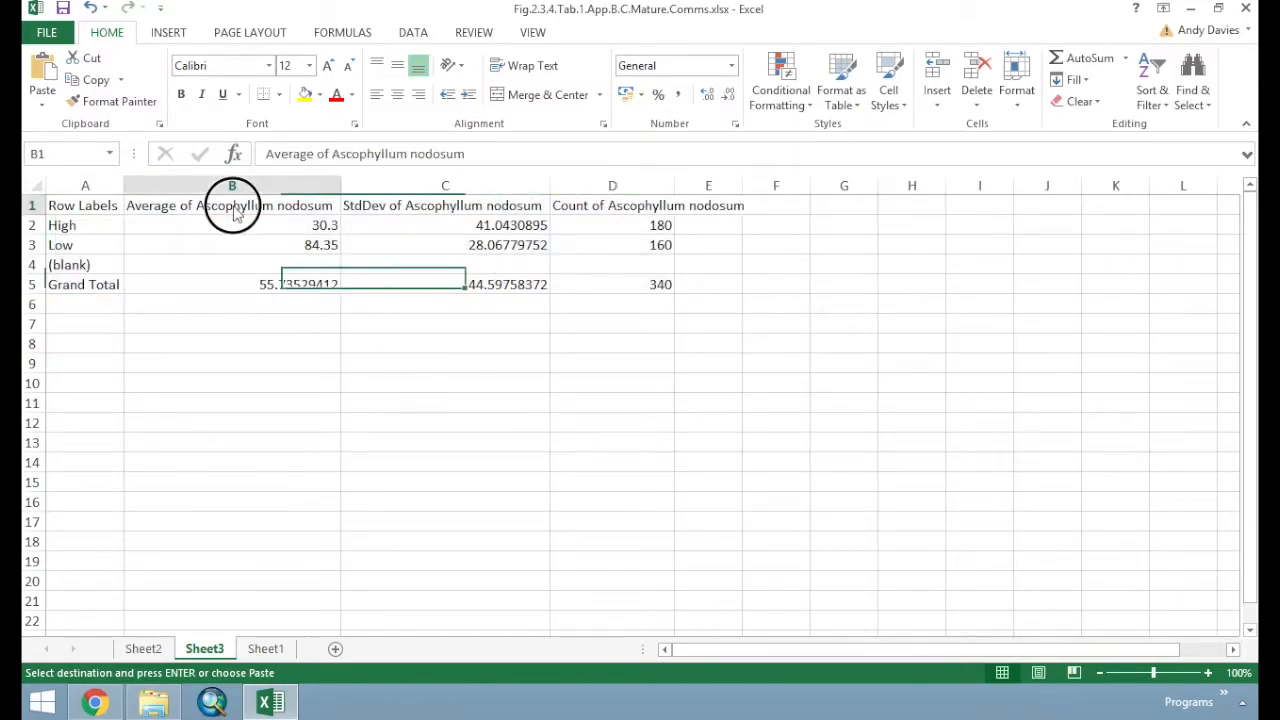
pyautogui.moveTo(130, 206); pyautogui.dragTo(352, 209)
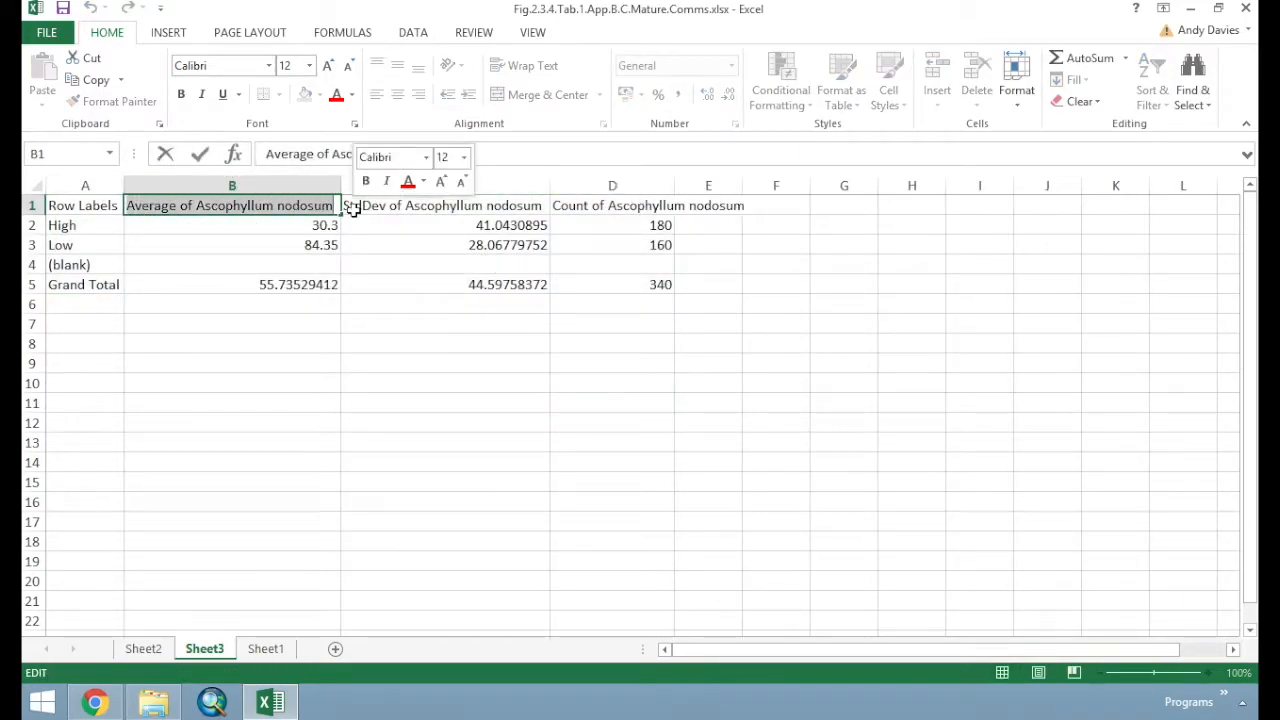
pyautogui.write('Mean')
pyautogui.press('Return')
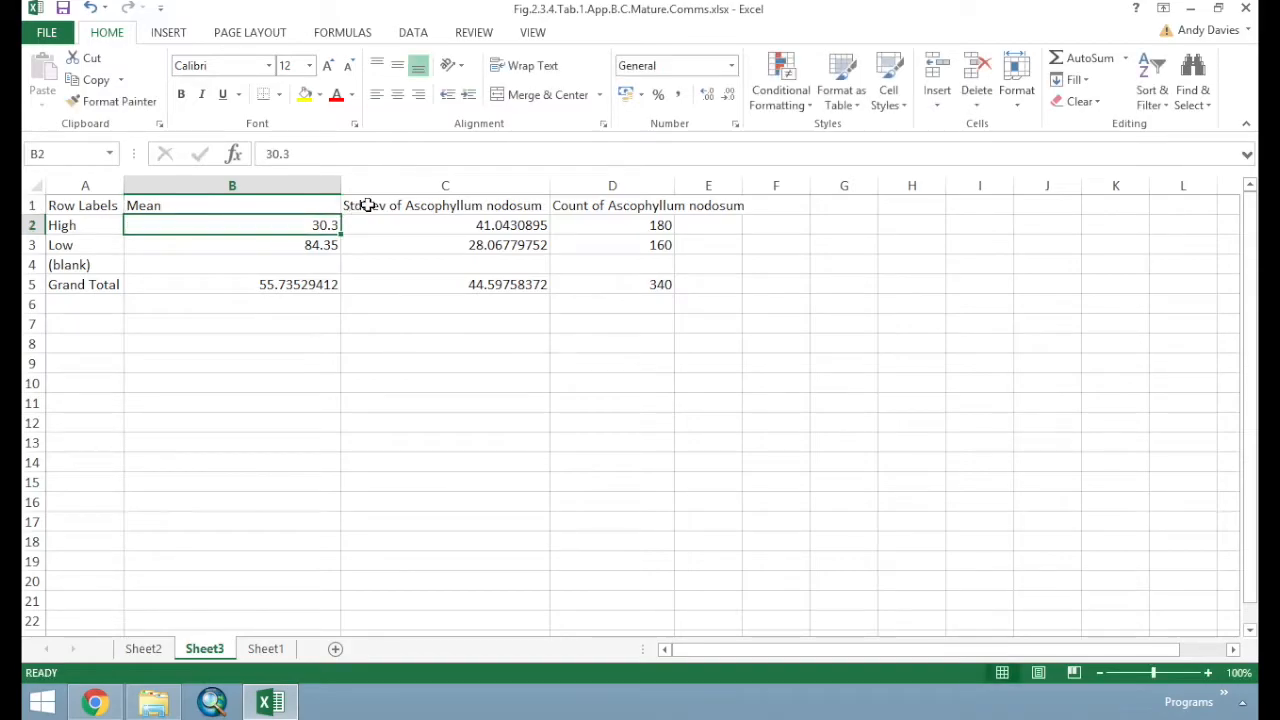
# Replace the StdDev of Ascophyllum nodosum heading in C1 with SD
pyautogui.click(366, 206)
pyautogui.doubleClick(369, 206)
pyautogui.write('S')
pyautogui.press('BackSpace')
pyautogui.press('BackSpace')
pyautogui.press('BackSpace')
pyautogui.press('BackSpace')
pyautogui.press('BackSpace')
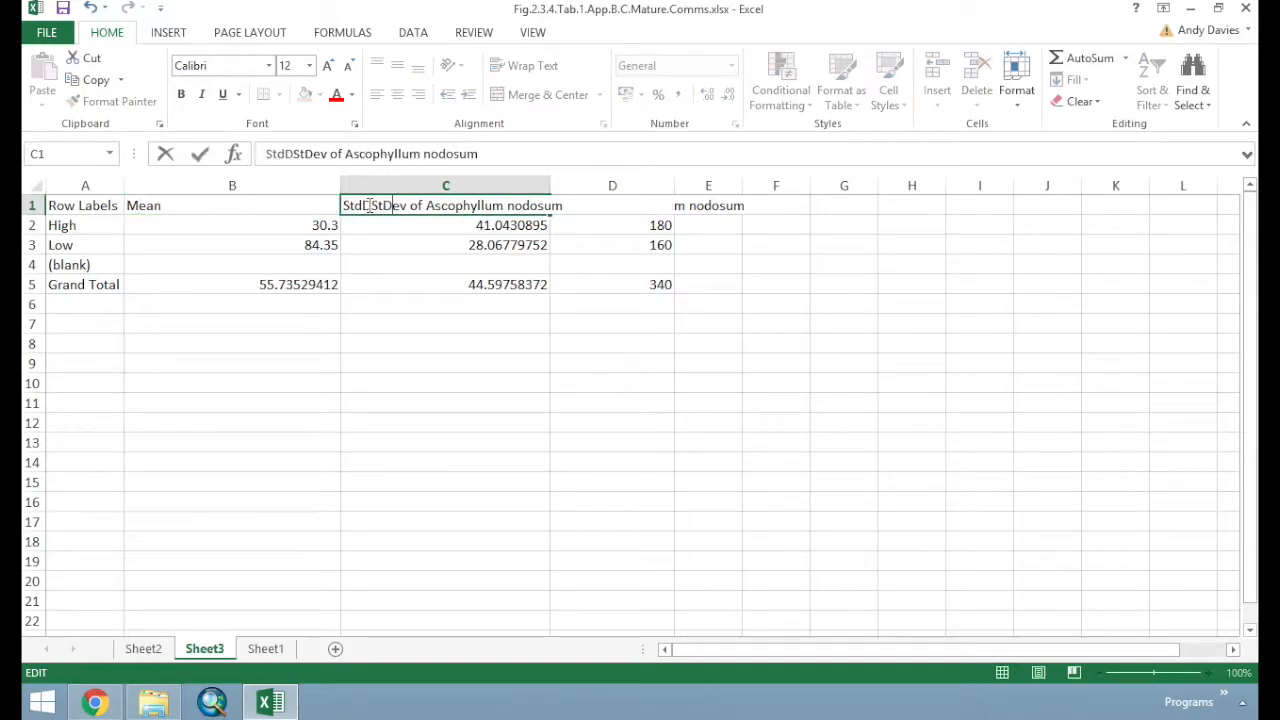
pyautogui.press('Delete')
pyautogui.press('Delete')
pyautogui.press('Delete')
pyautogui.press('Delete')
pyautogui.press('Delete')
pyautogui.press('Delete')
pyautogui.press('Delete')
pyautogui.press('Delete')
pyautogui.press('Delete')
pyautogui.press('Delete')
pyautogui.press('Delete')
pyautogui.press('Delete')
pyautogui.press('Delete')
pyautogui.press('Delete')
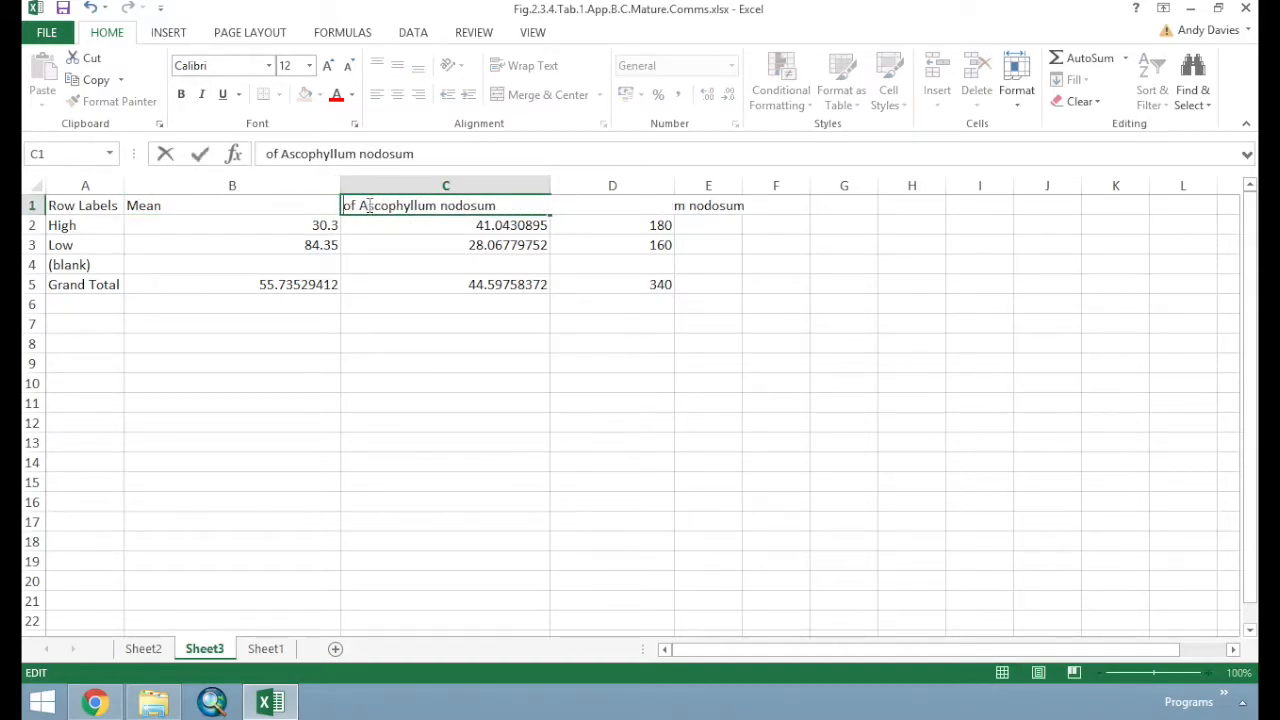
pyautogui.press('Delete')
pyautogui.press('Delete')
pyautogui.press('Delete')
pyautogui.press('Delete')
pyautogui.press('Delete')
pyautogui.press('Delete')
pyautogui.press('Delete')
pyautogui.press('Delete')
pyautogui.press('Delete')
pyautogui.press('Delete')
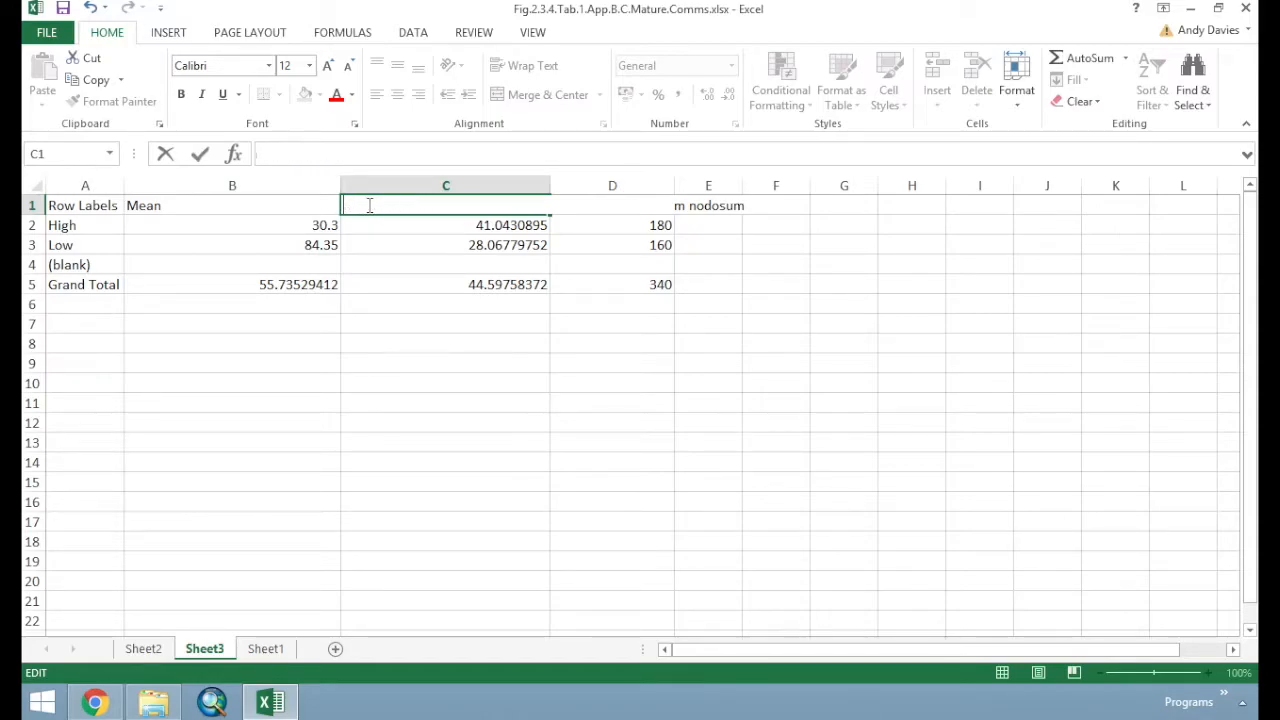
pyautogui.write('SD')
pyautogui.click(702, 251)
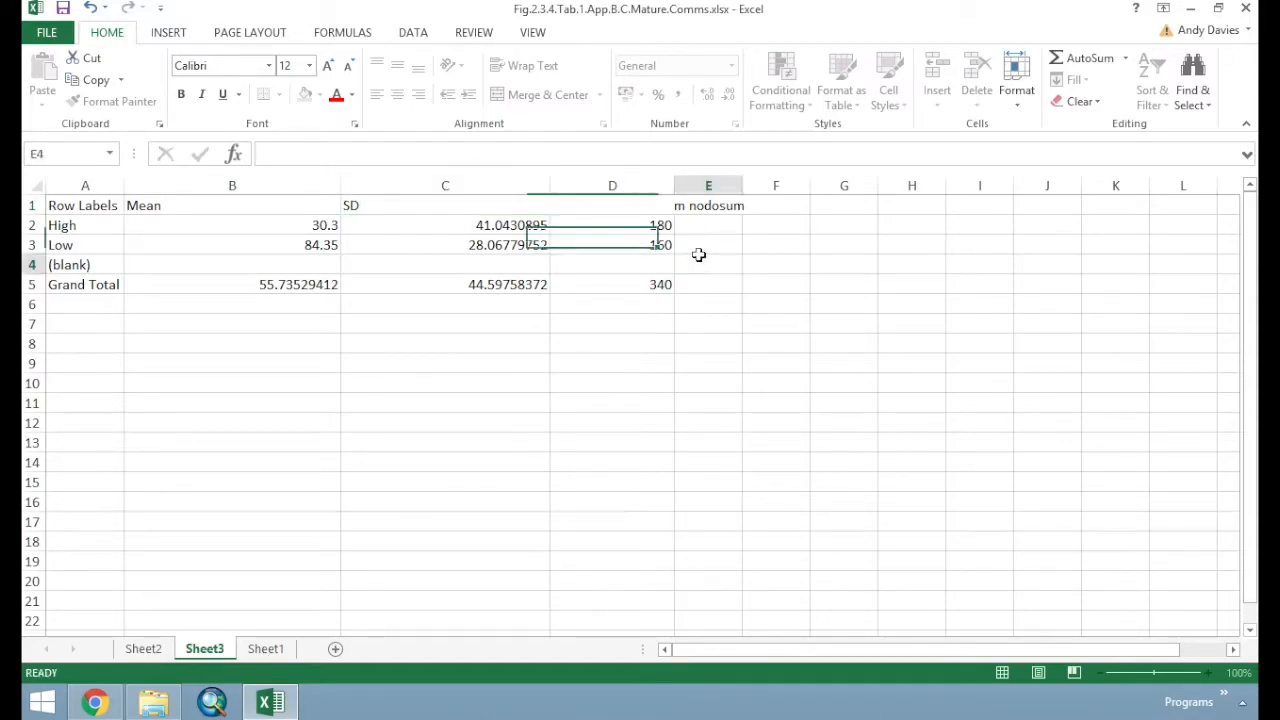
# Replace the heading in D1 with Count
pyautogui.click(612, 200)
pyautogui.write('Count')
pyautogui.press('Return')
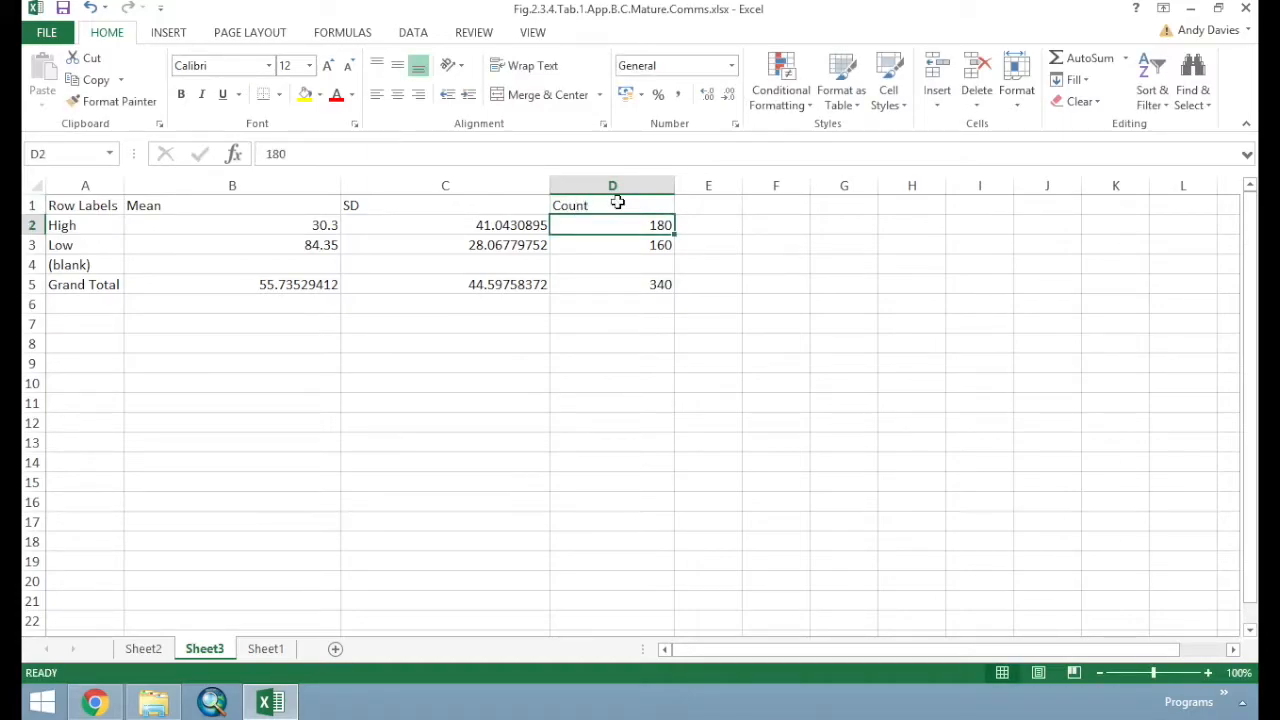
# Narrow columns B to D equally to suit their short headings and widen column A
pyautogui.moveTo(595, 184); pyautogui.dragTo(230, 188)
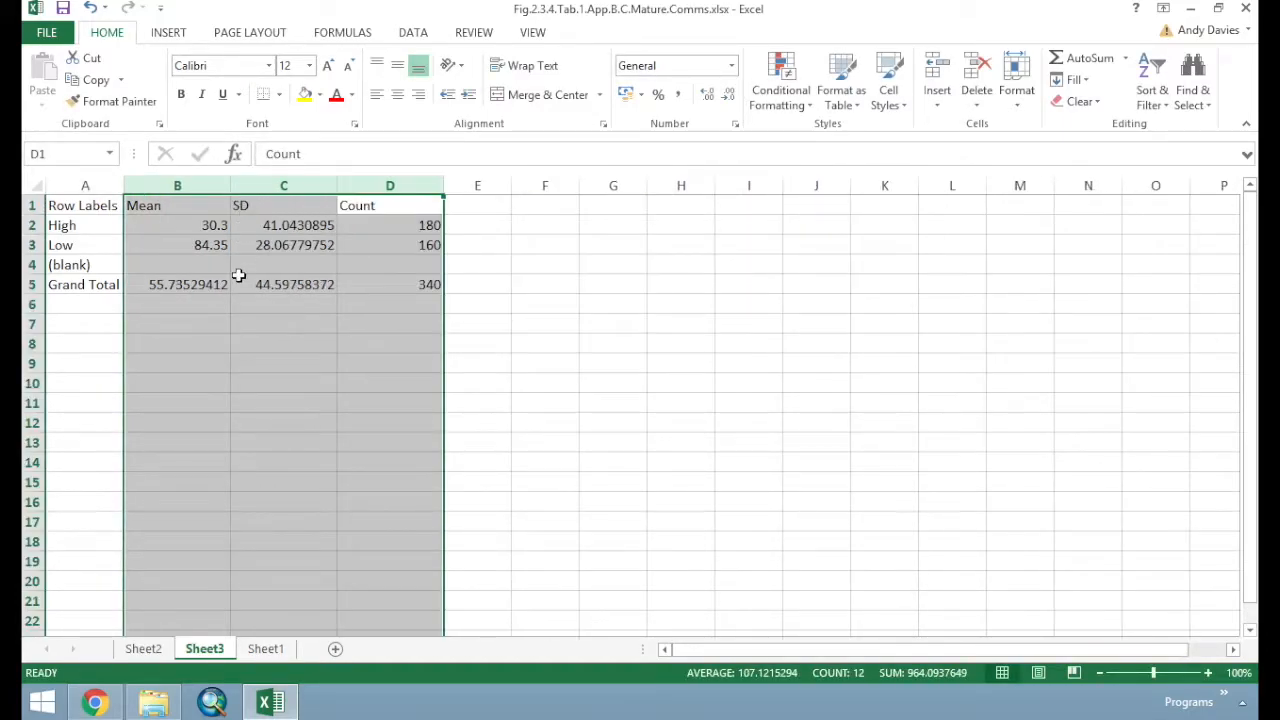
pyautogui.click(66, 226)
pyautogui.moveTo(124, 186); pyautogui.dragTo(194, 186)
# Replace the Row Labels heading in A1 with Ascophyllum nodosum
pyautogui.click(122, 206)
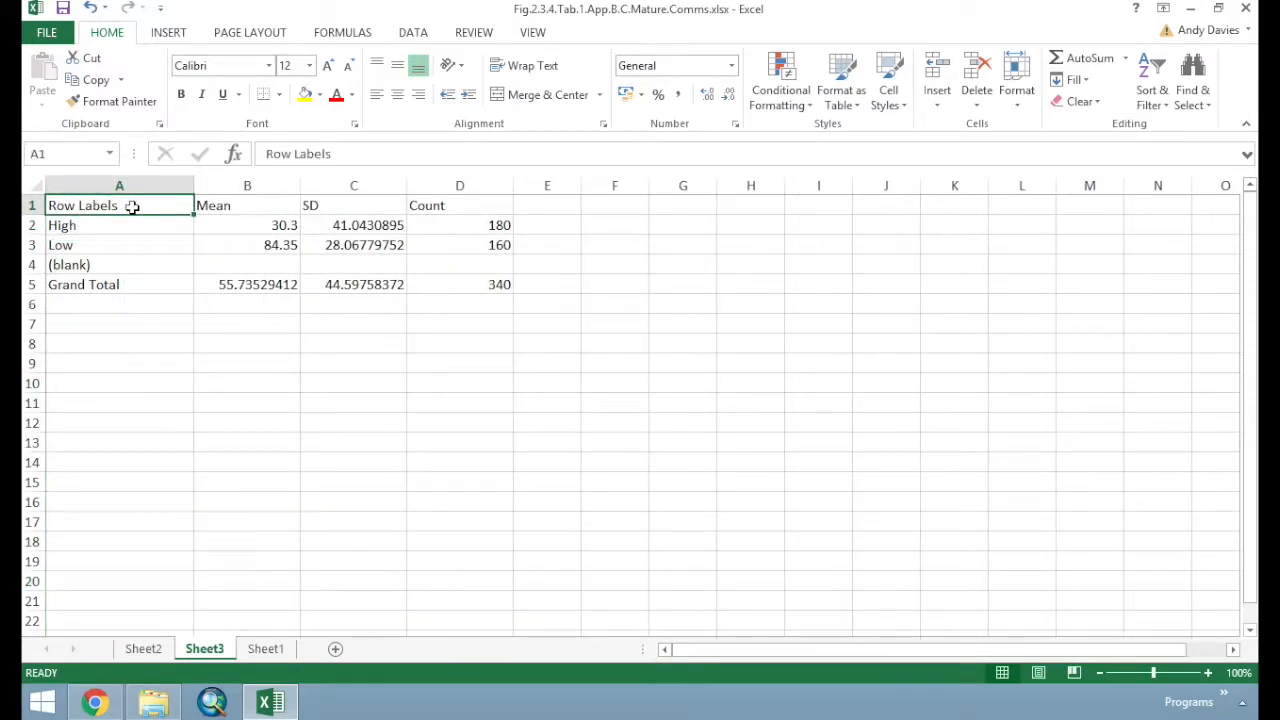
pyautogui.write('Ascophyllum')
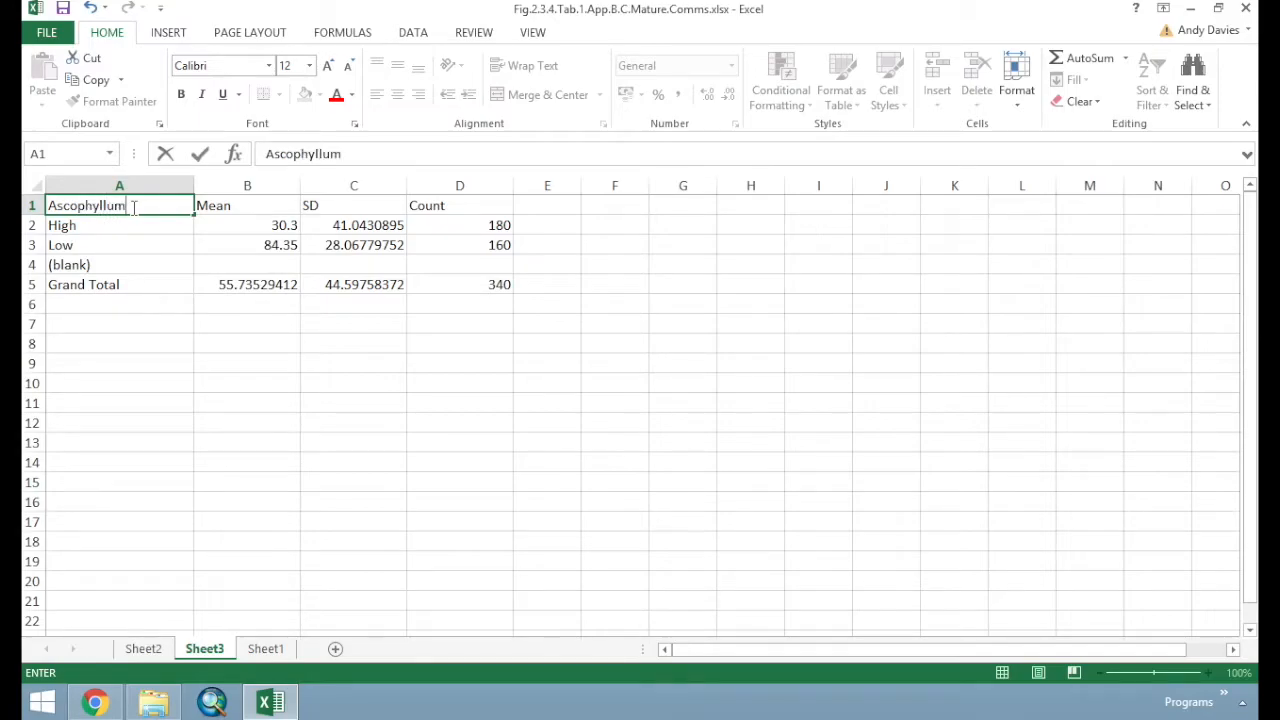
pyautogui.write(' nodosum')
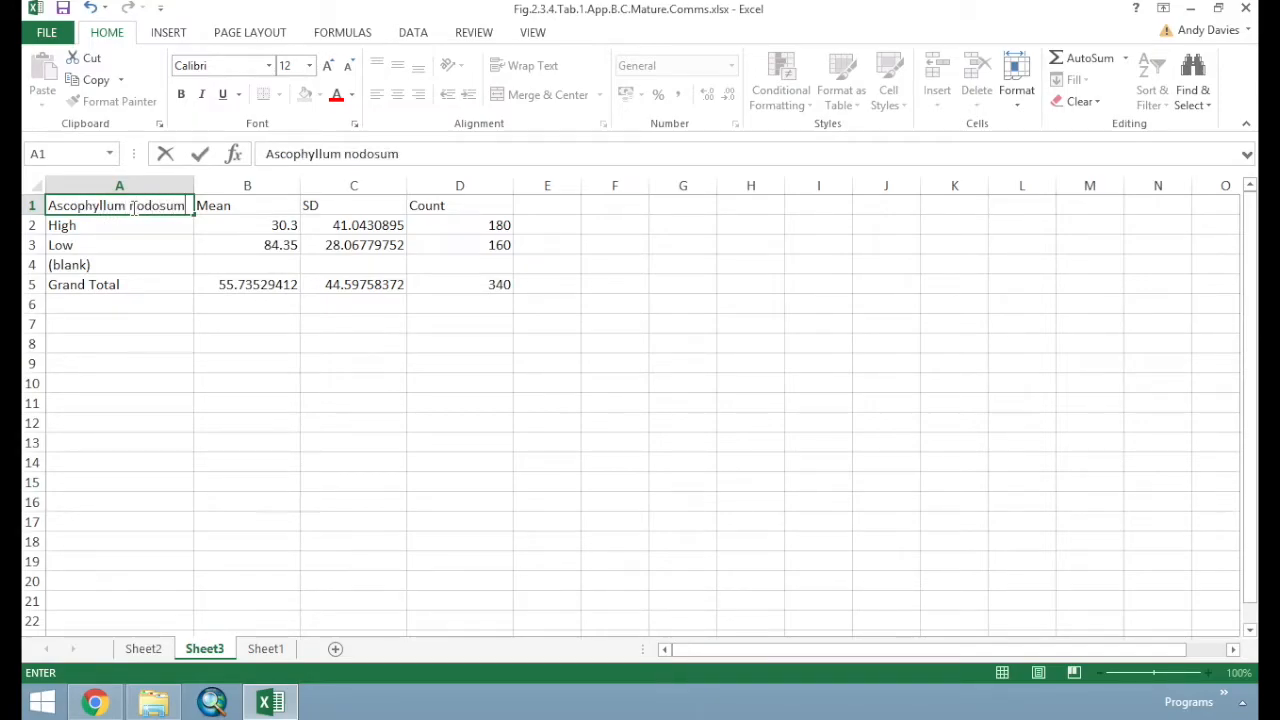
pyautogui.press('Down')
# Clear the (blank) and Grand Total rows, rows 4 and 5, from the summary table
pyautogui.press('Down')
pyautogui.press('Down')
pyautogui.hotkey('shift', 'Right')
pyautogui.hotkey('shift', 'Right')
pyautogui.hotkey('shift', 'Right')
pyautogui.hotkey('shift', 'Right')
pyautogui.hotkey('shift', 'Down')
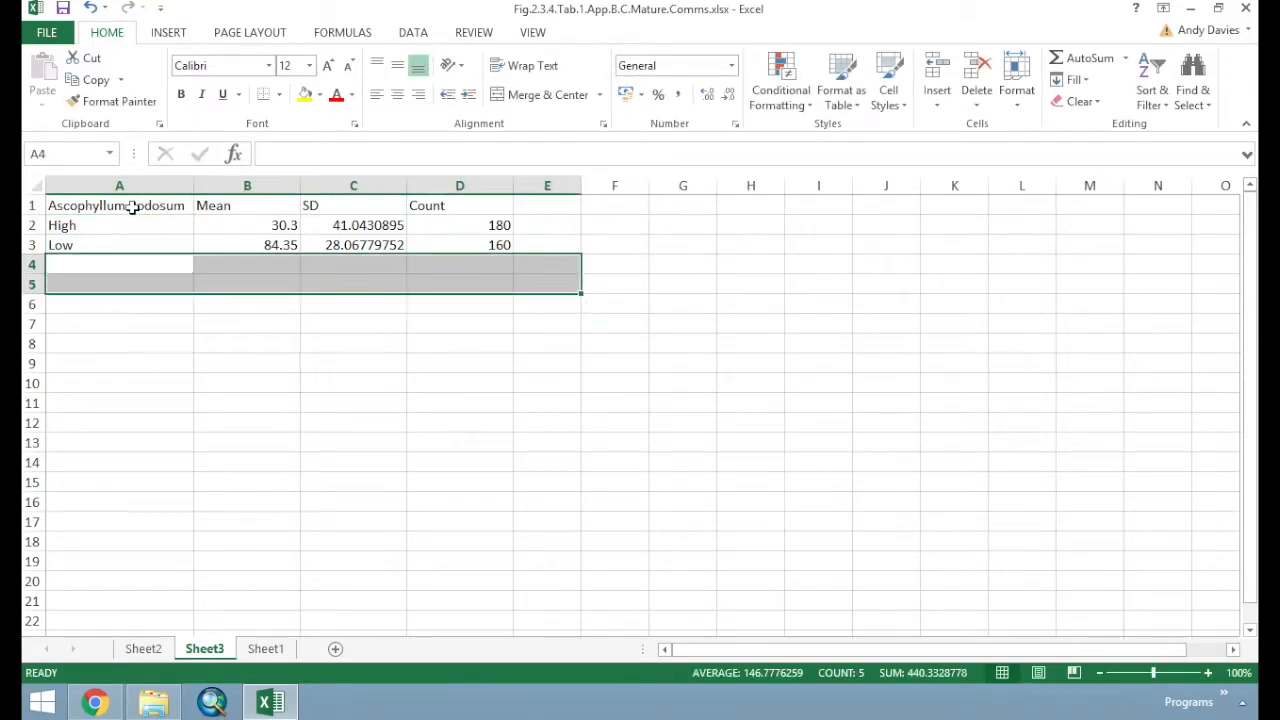
pyautogui.press('Up')
pyautogui.press('Up')
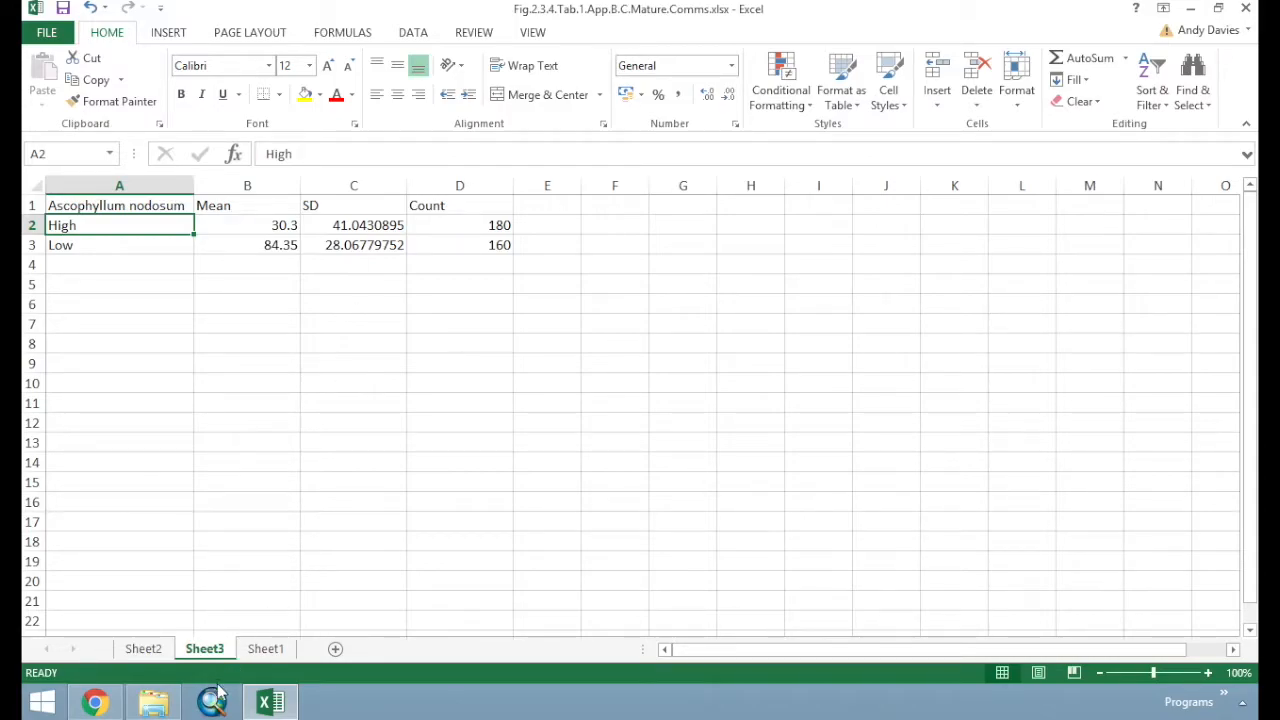
# Switch to Chrome and examine Figure 3 and its caption in the Wiley article for the error measure its bars represent
pyautogui.click(96, 703)
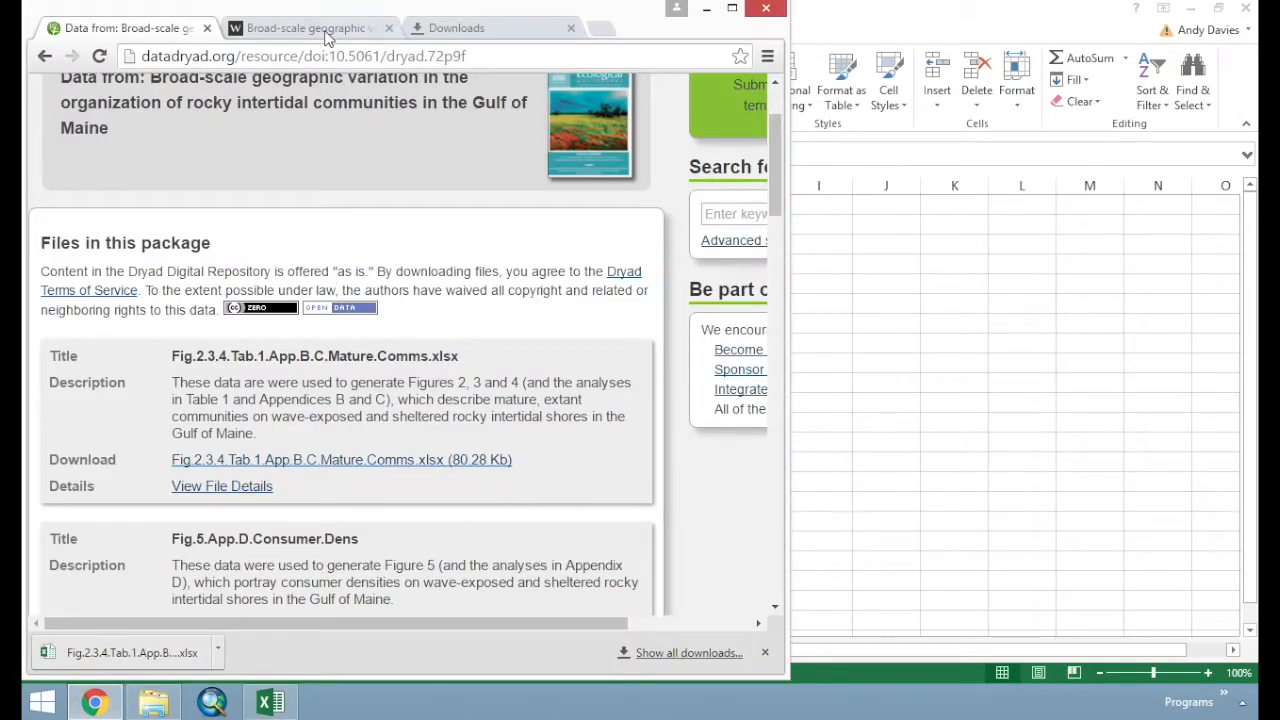
pyautogui.click(330, 30)
pyautogui.scroll(-1, 434, 378)
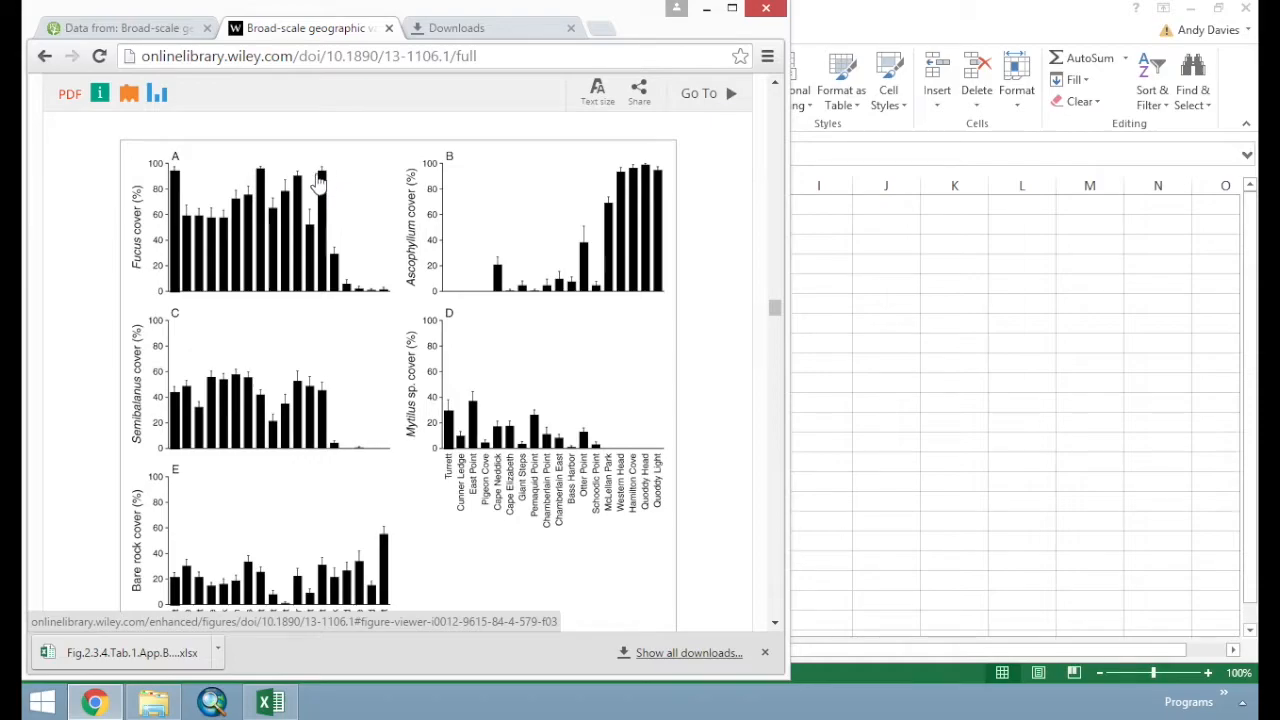
pyautogui.scroll(-3, 390, 283)
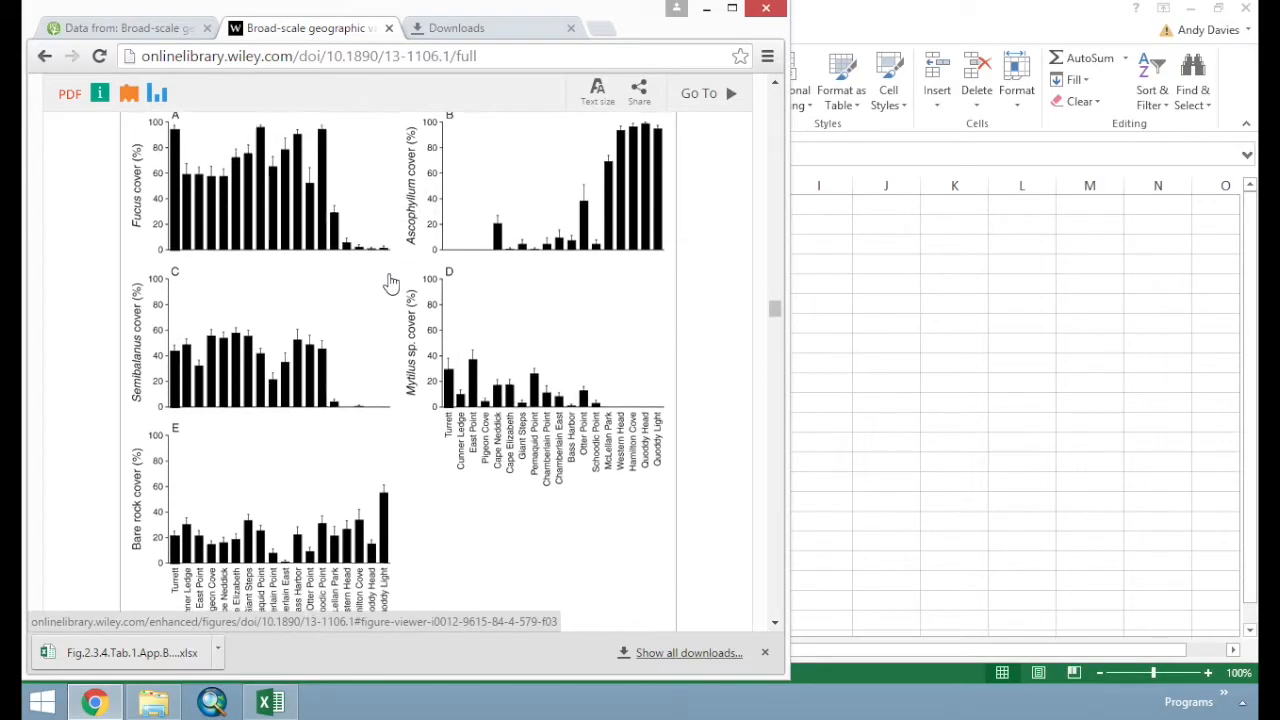
pyautogui.scroll(-1, 390, 283)
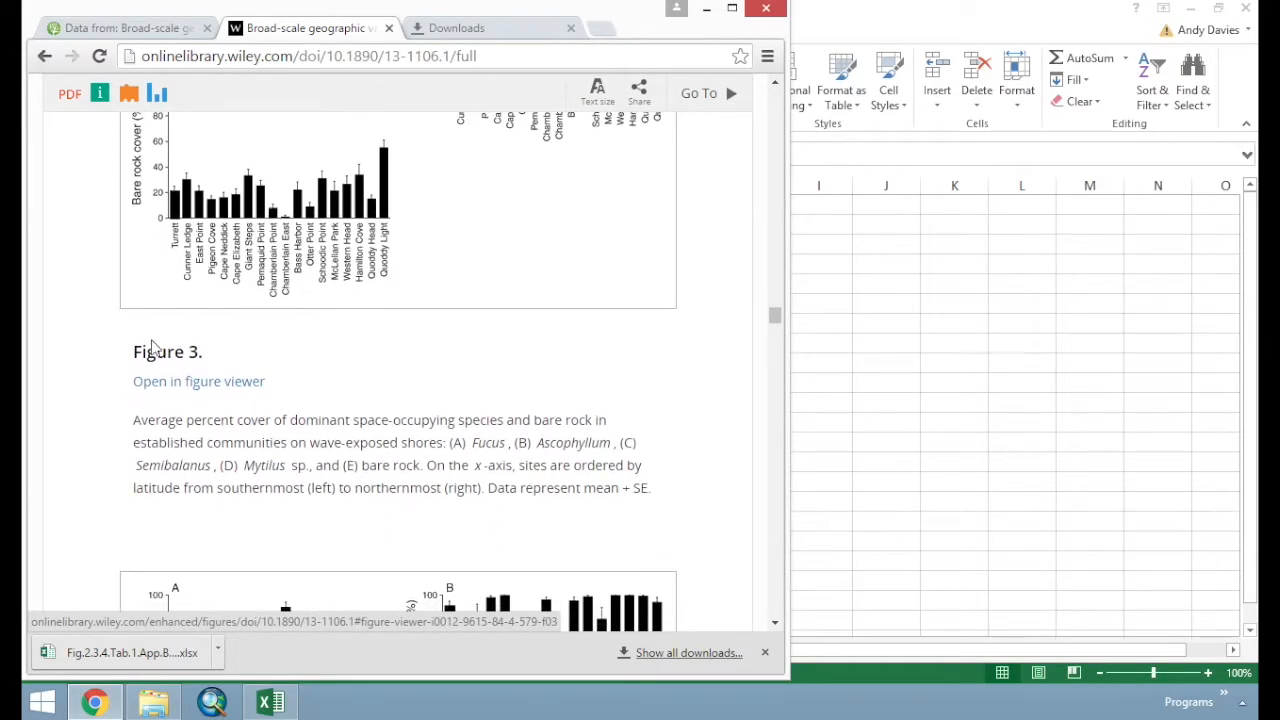
pyautogui.moveTo(648, 490); pyautogui.dragTo(492, 495)
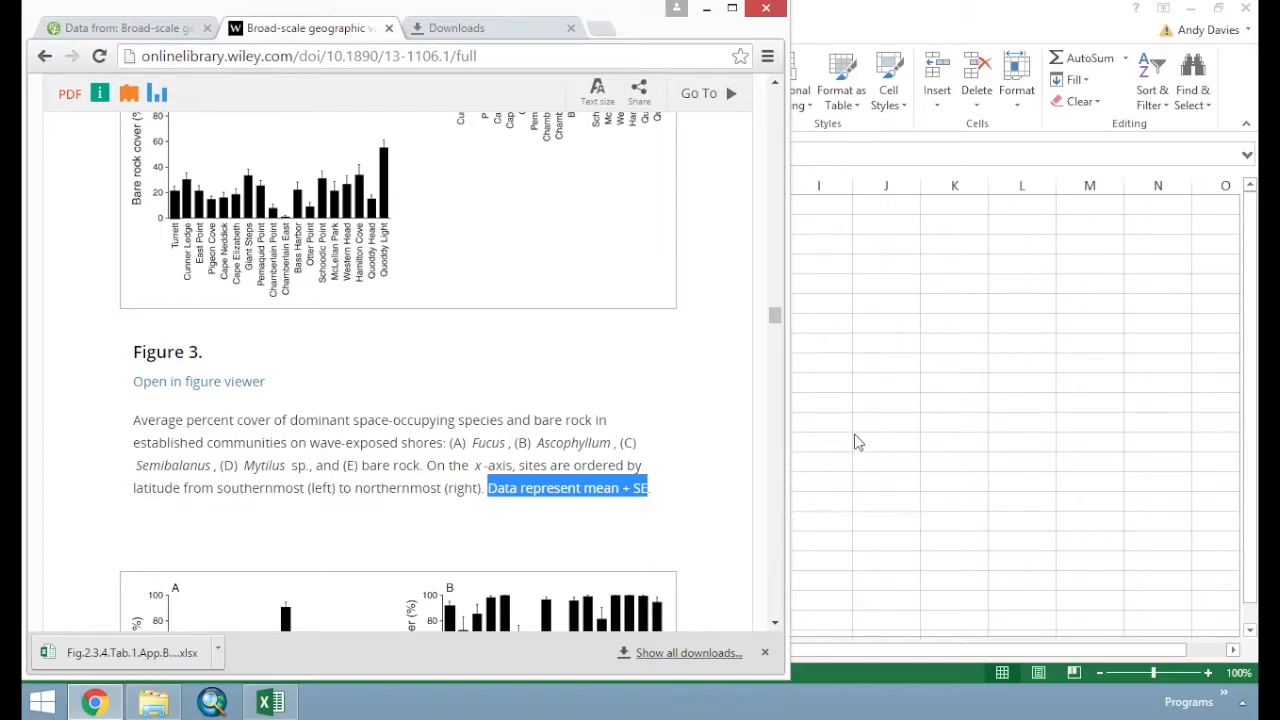
# Search the web for "standard error" in a new tab and open the Wikipedia article on it
pyautogui.click(613, 35)
pyautogui.write('sta')
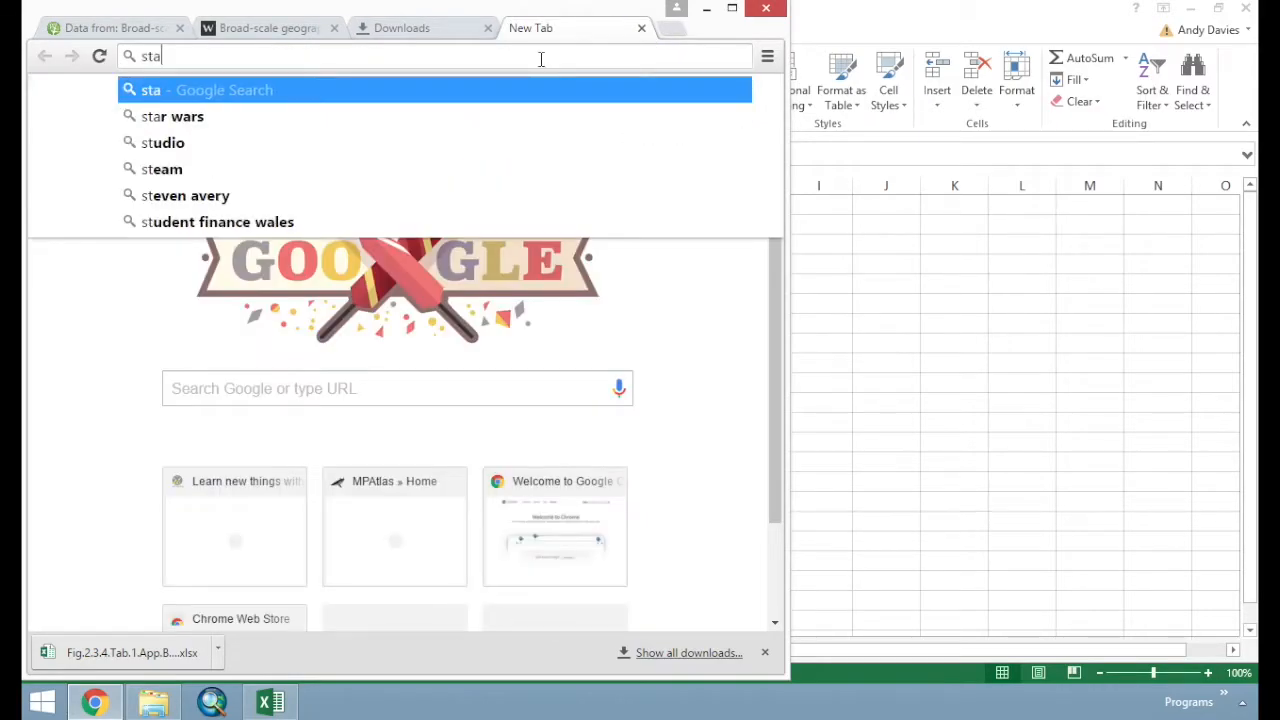
pyautogui.write('ndard erro')
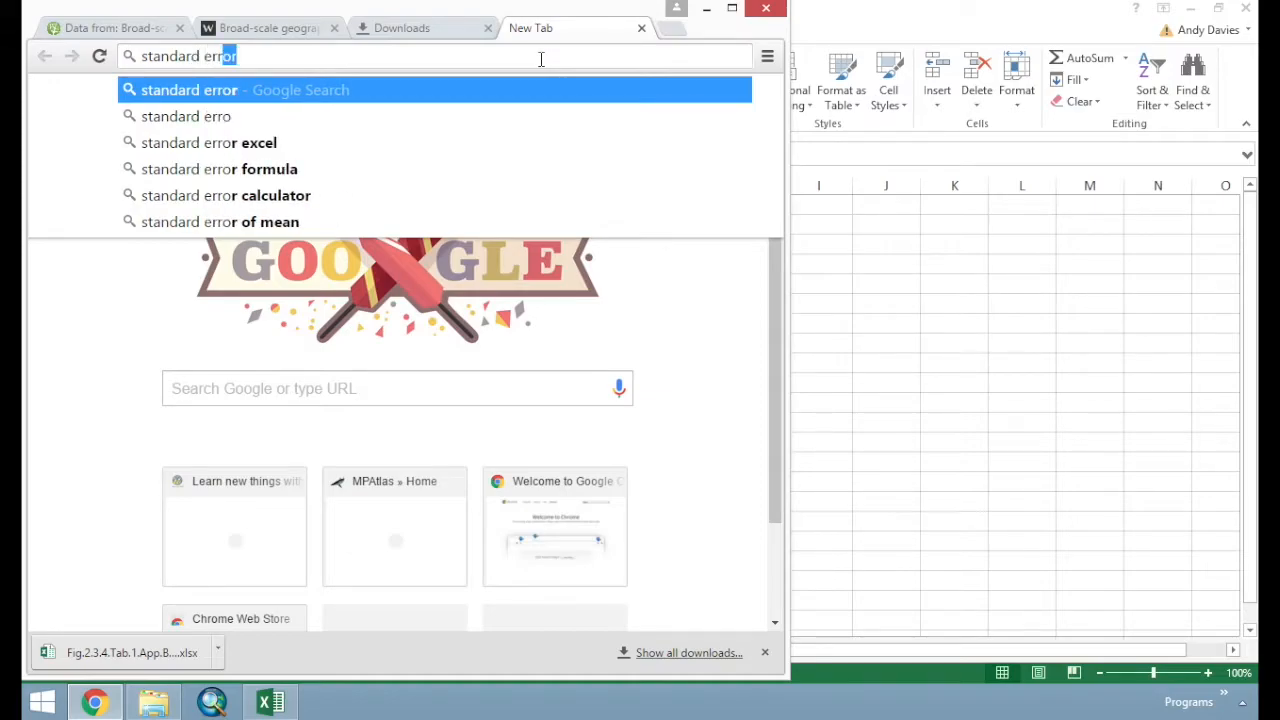
pyautogui.press('Return')
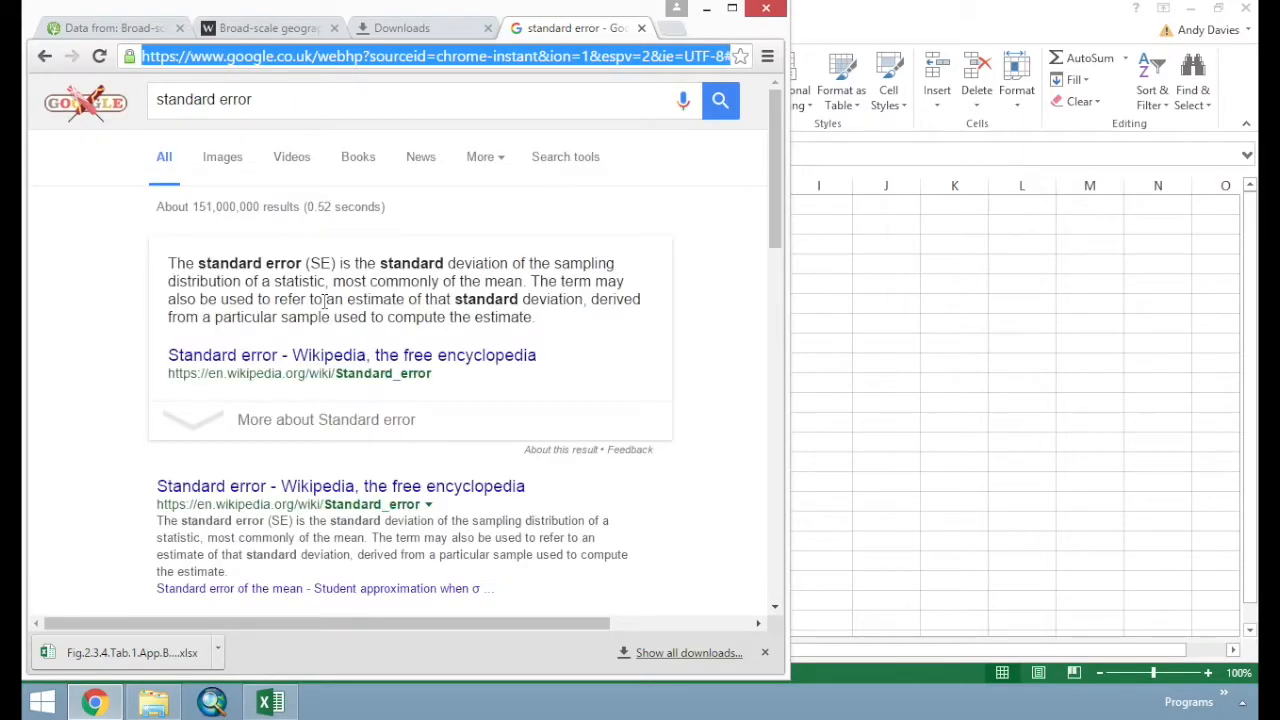
pyautogui.scroll(-1, 323, 410)
pyautogui.click(280, 420)
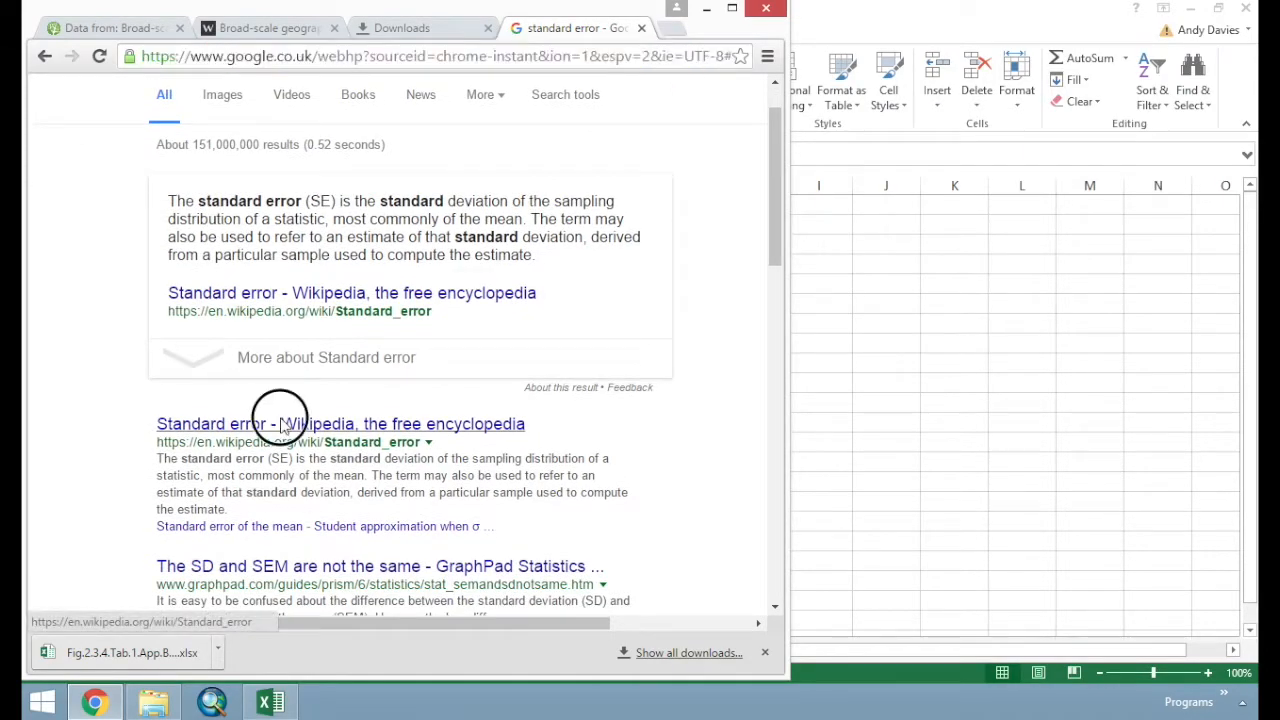
# Read the formula for the standard error of the mean and the definitions of its terms in the Wikipedia article
pyautogui.scroll(-1, 410, 412)
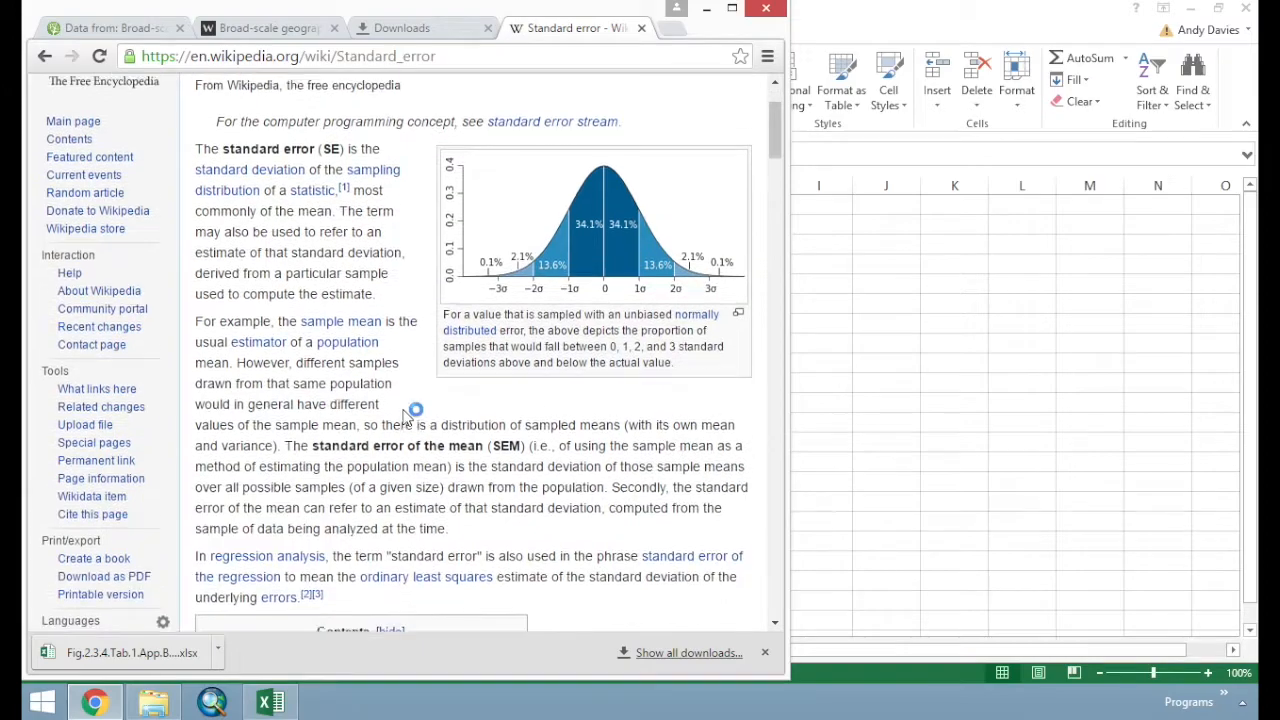
pyautogui.scroll(-6, 406, 415)
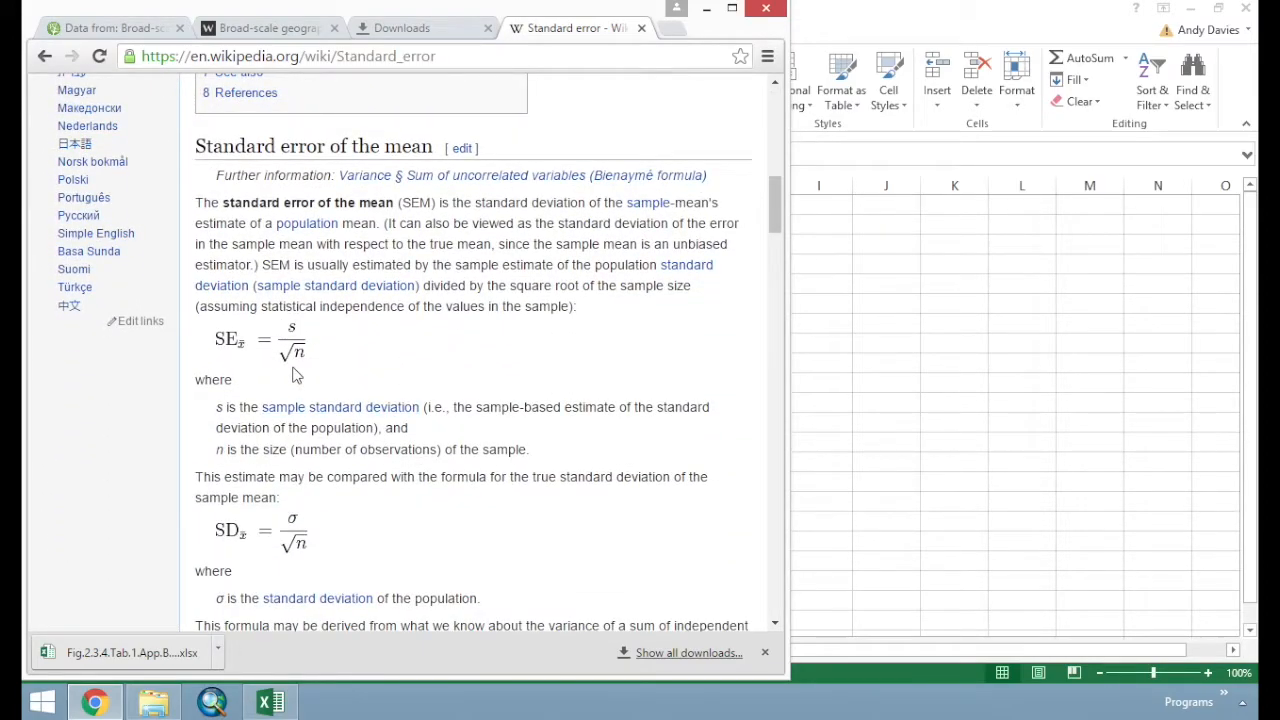
pyautogui.scroll(-1, 290, 360)
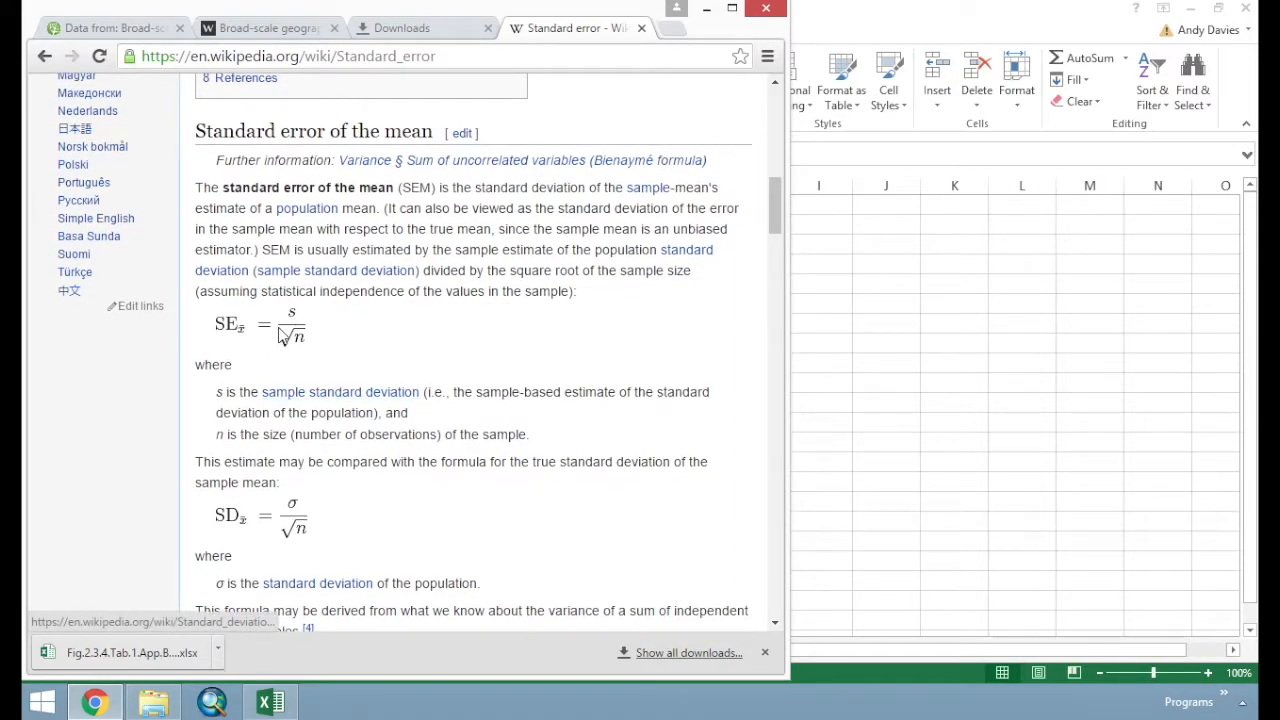
pyautogui.scroll(-1, 297, 335)
pyautogui.scroll(1, 286, 340)
pyautogui.scroll(1, 271, 434)
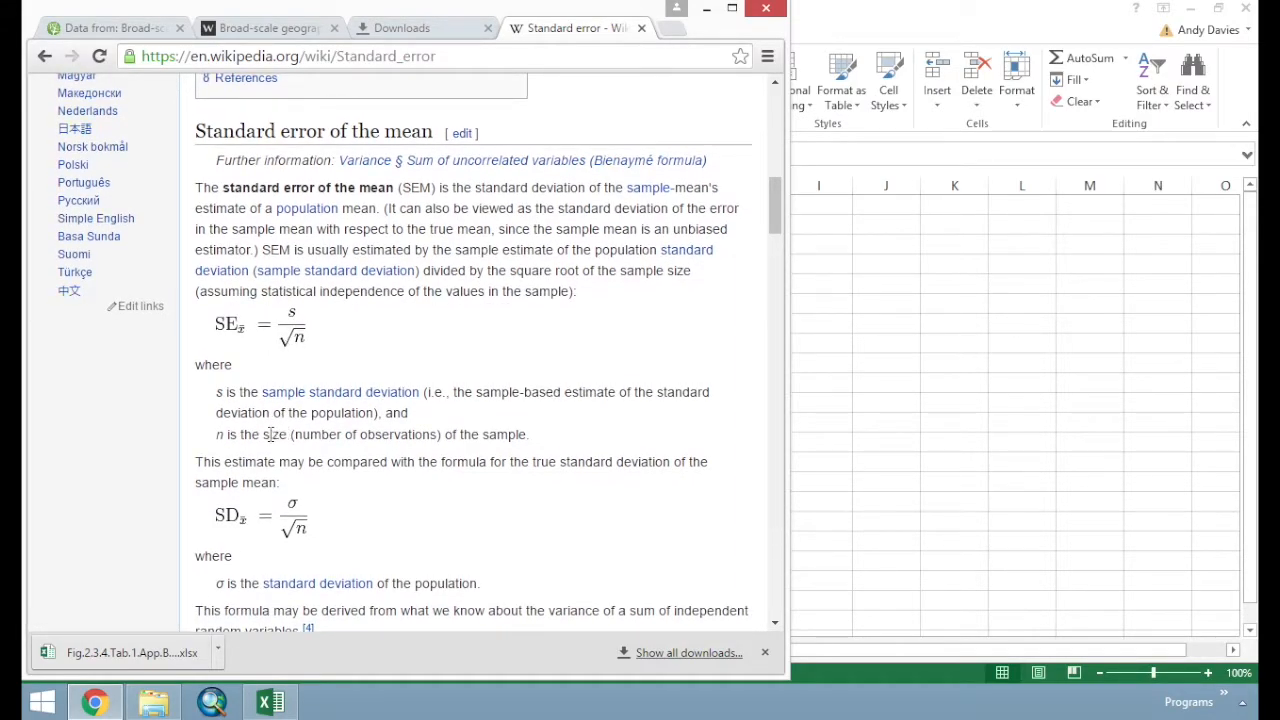
pyautogui.moveTo(289, 434); pyautogui.dragTo(502, 434)
pyautogui.click(505, 432)
# Return to the Excel workbook and calculate the High exposure standard error in E2 with =C2/SQRT(D2)
pyautogui.click(871, 391)
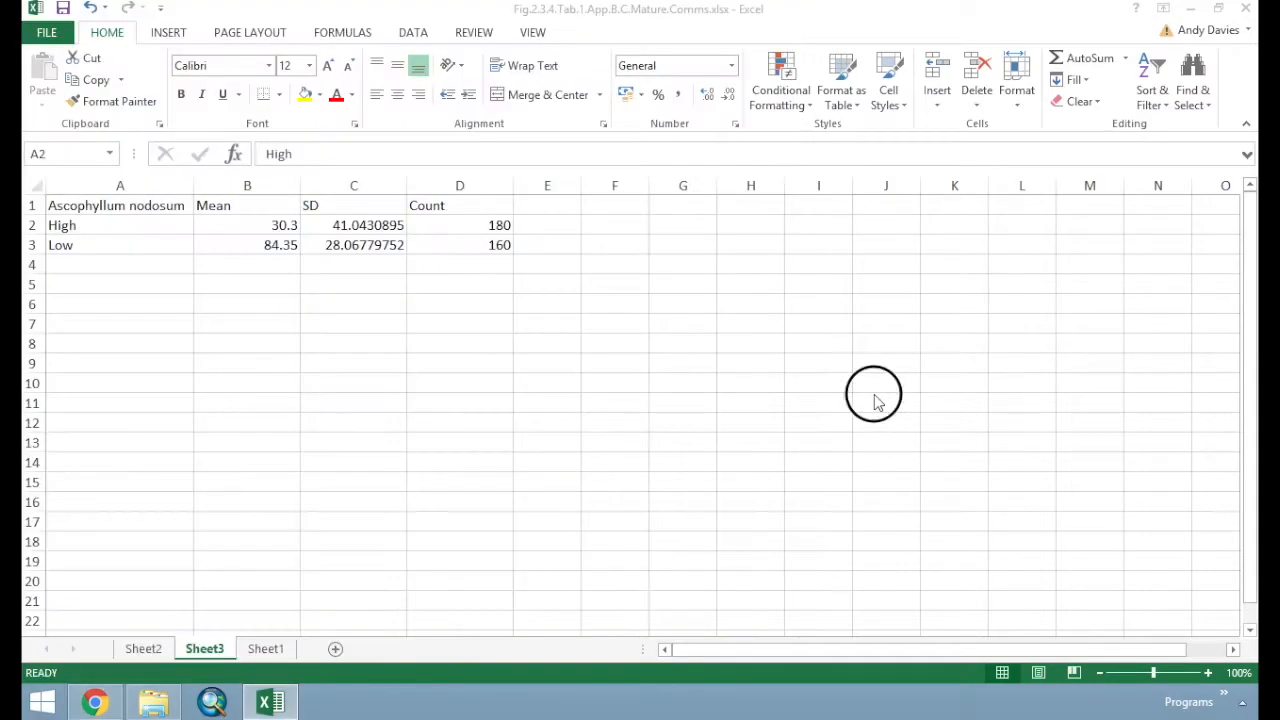
pyautogui.click(548, 225)
pyautogui.write('=')
pyautogui.press('Left')
pyautogui.press('Left')
pyautogui.write('/')
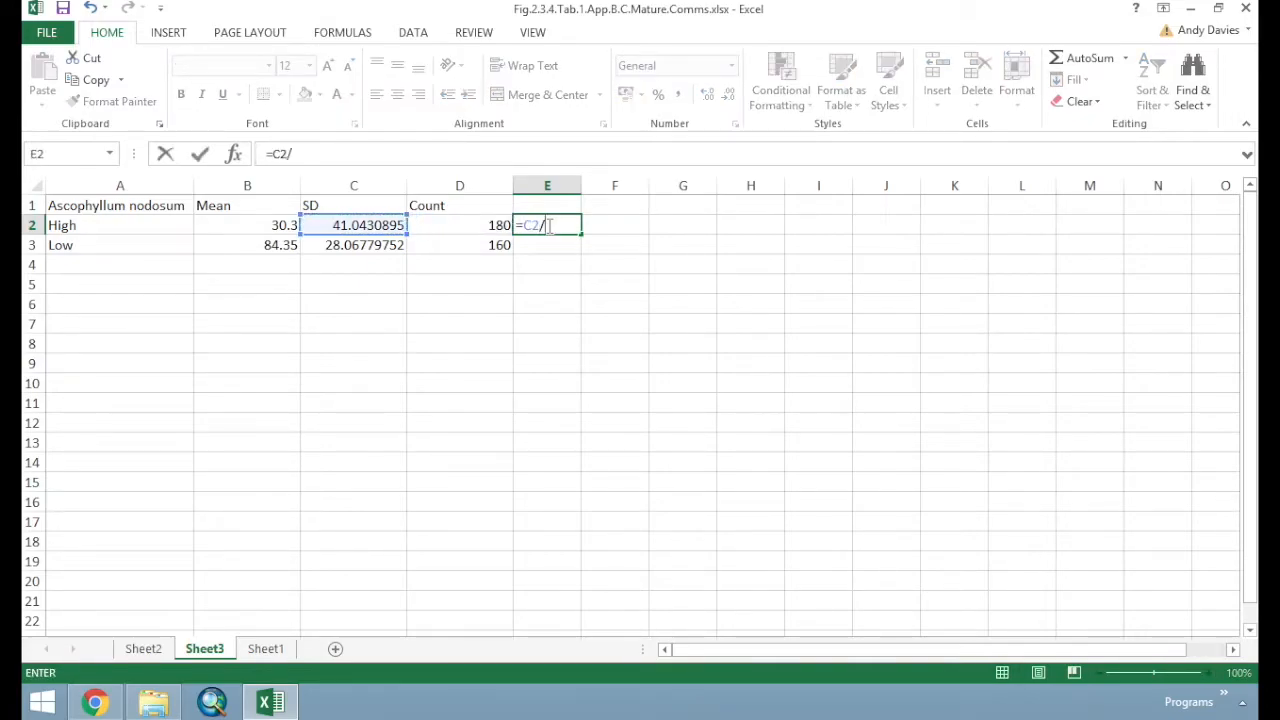
pyautogui.write('sq')
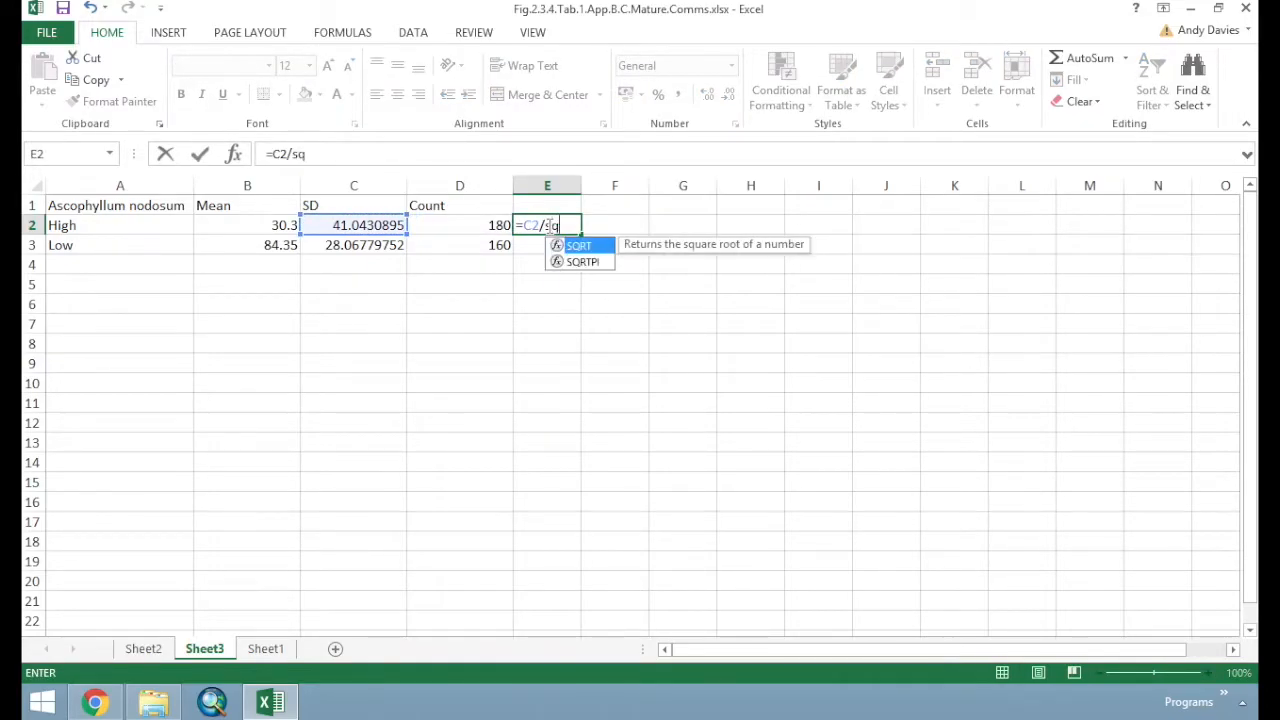
pyautogui.write('rt(')
pyautogui.press('Left')
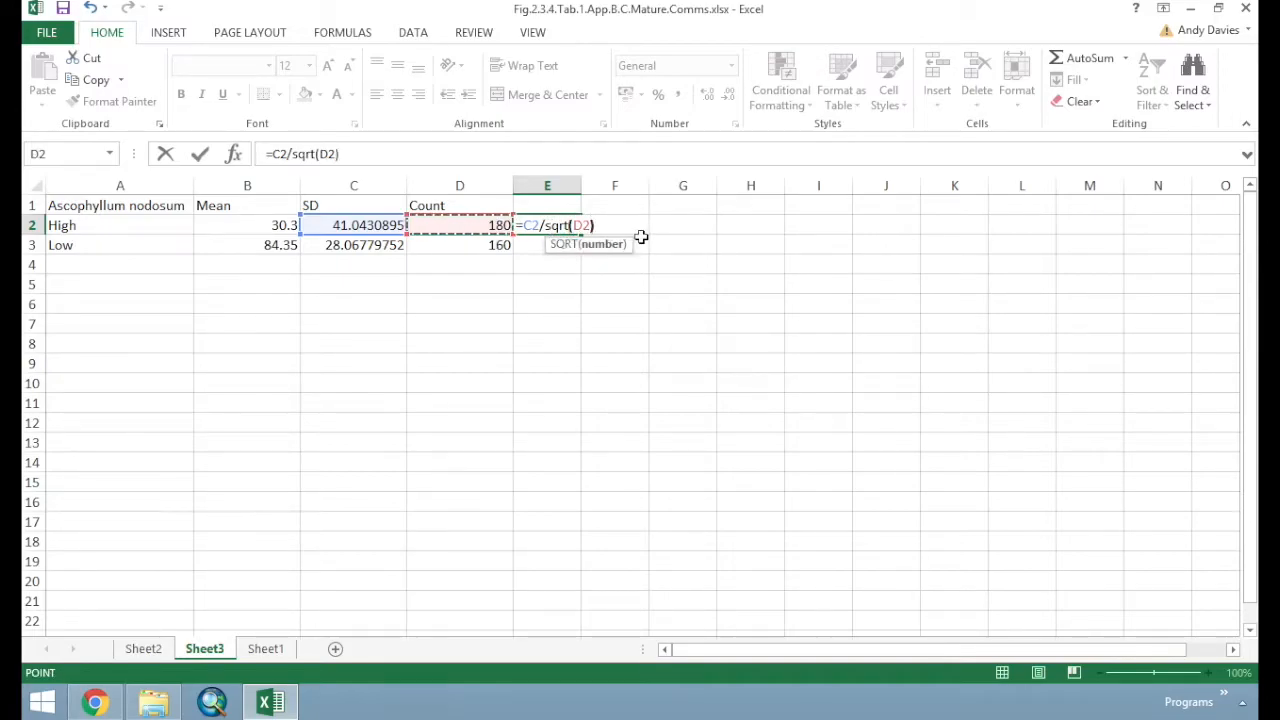
pyautogui.write(')')
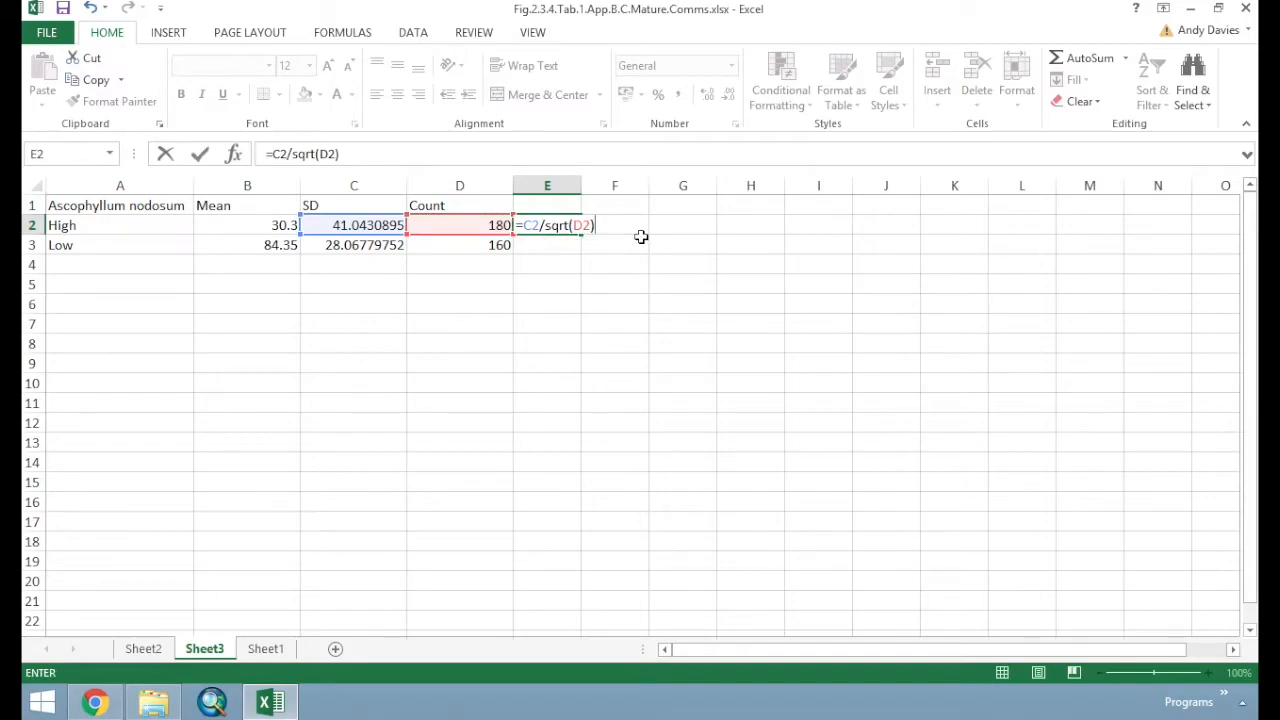
pyautogui.press('Return')
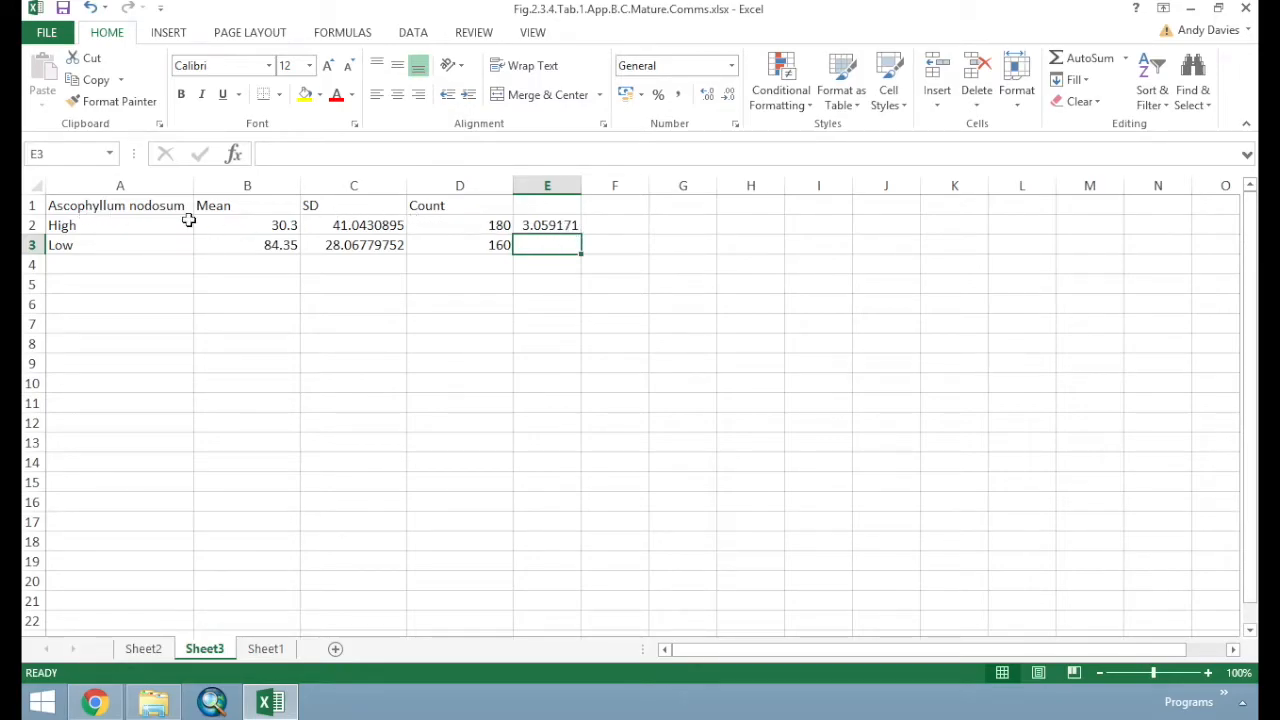
# Fill the standard error formula from E2 down to E3 and select the counts in D2:D3
pyautogui.click(566, 225)
pyautogui.moveTo(580, 231); pyautogui.dragTo(586, 252)
pyautogui.press('Down')
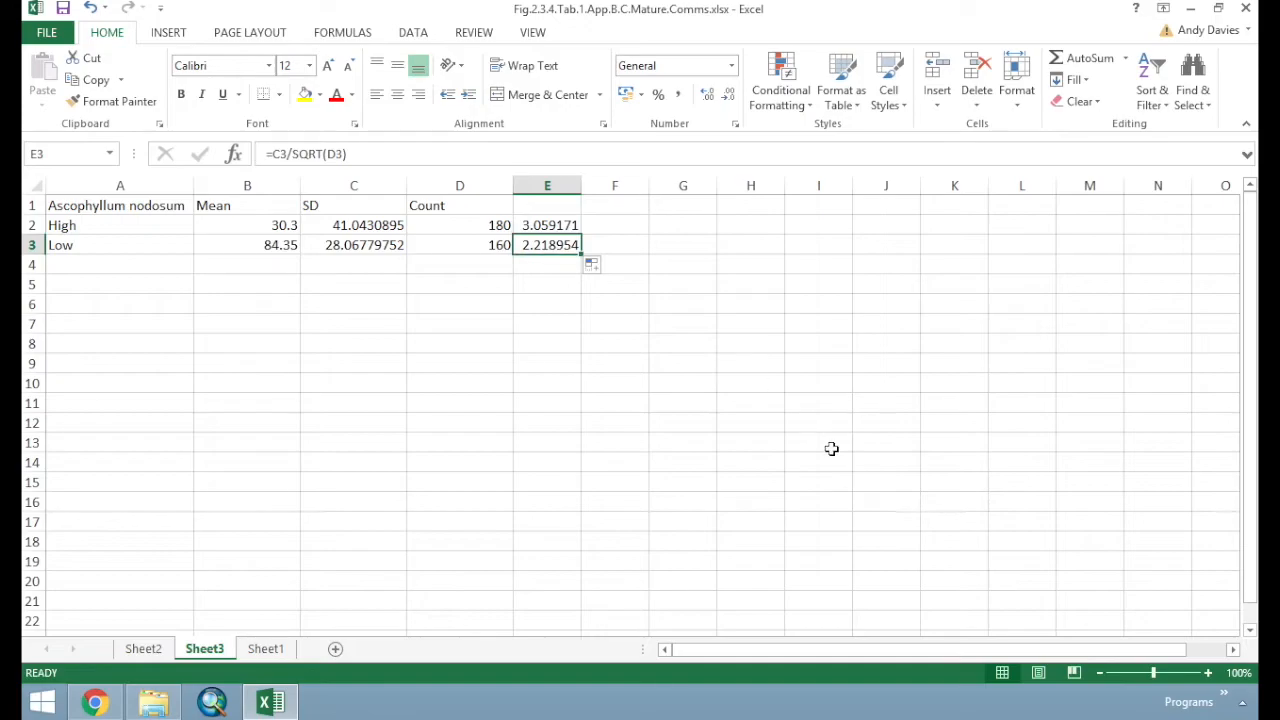
pyautogui.moveTo(495, 245); pyautogui.dragTo(473, 225)
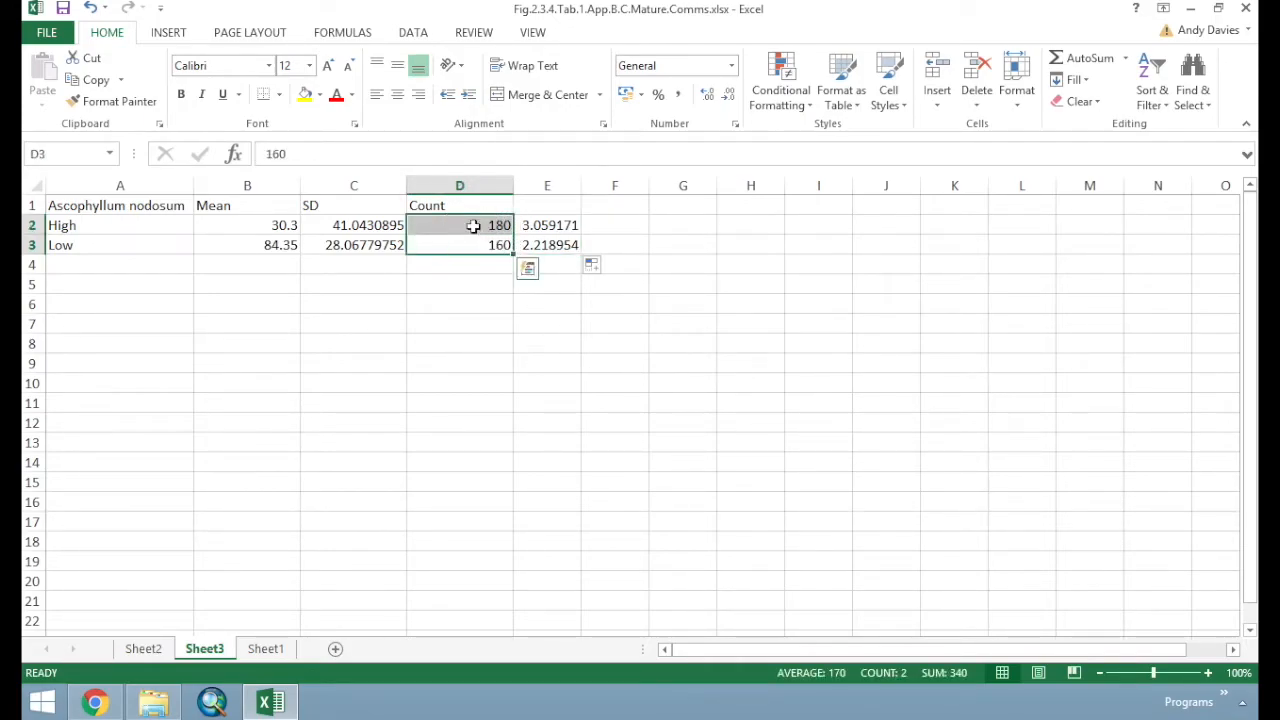
# Label the standard error column SE in cell E1
pyautogui.click(543, 206)
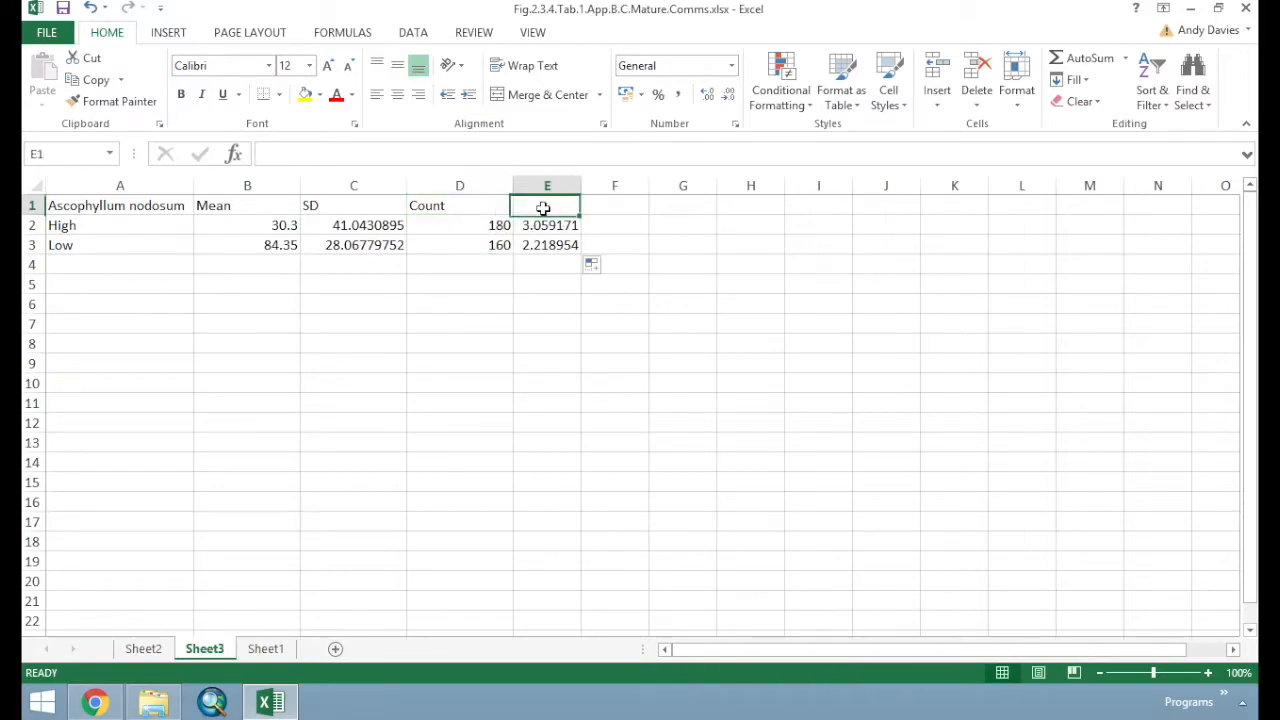
pyautogui.click(543, 226)
pyautogui.click(551, 208)
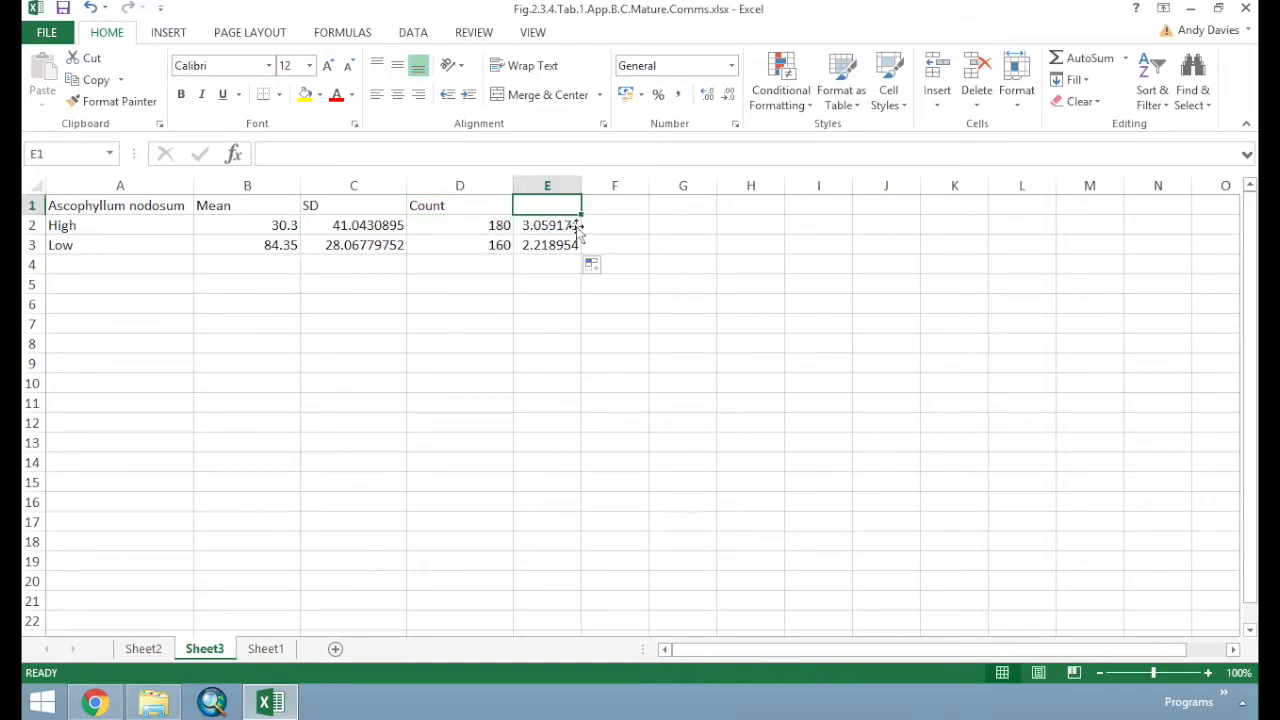
pyautogui.write('SE')
pyautogui.click(597, 277)
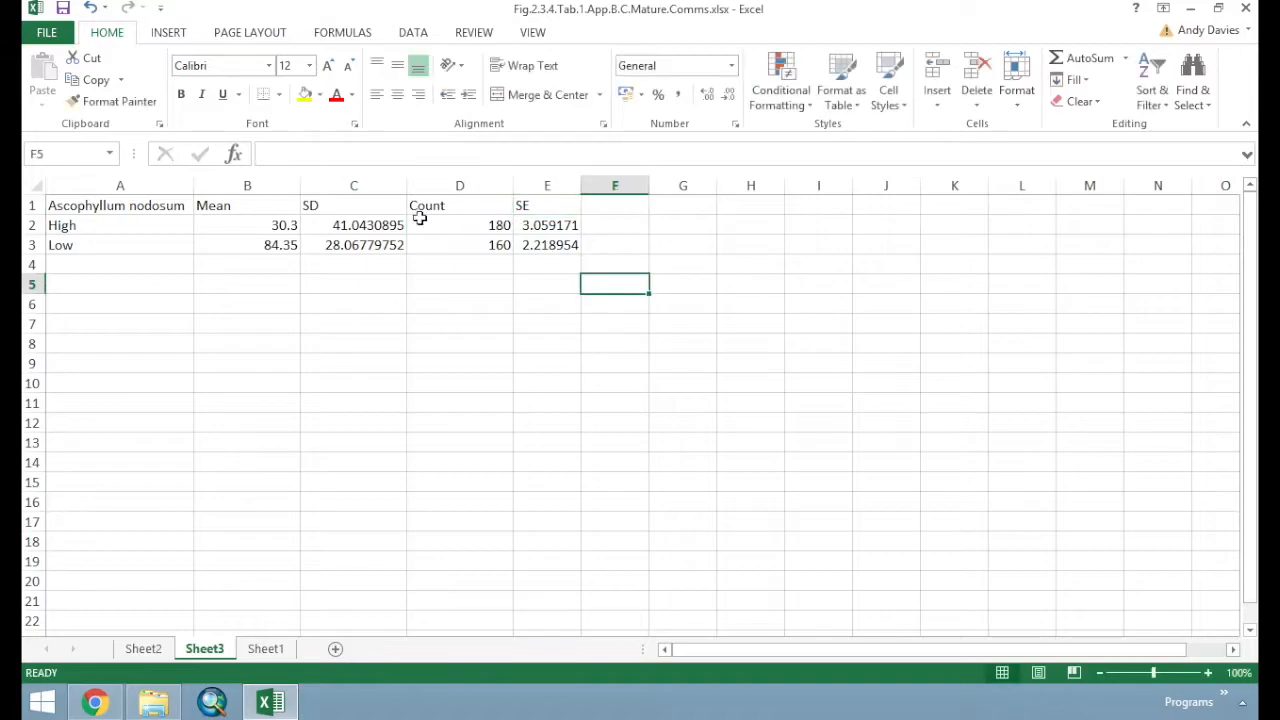
pyautogui.moveTo(106, 225); pyautogui.dragTo(547, 227)
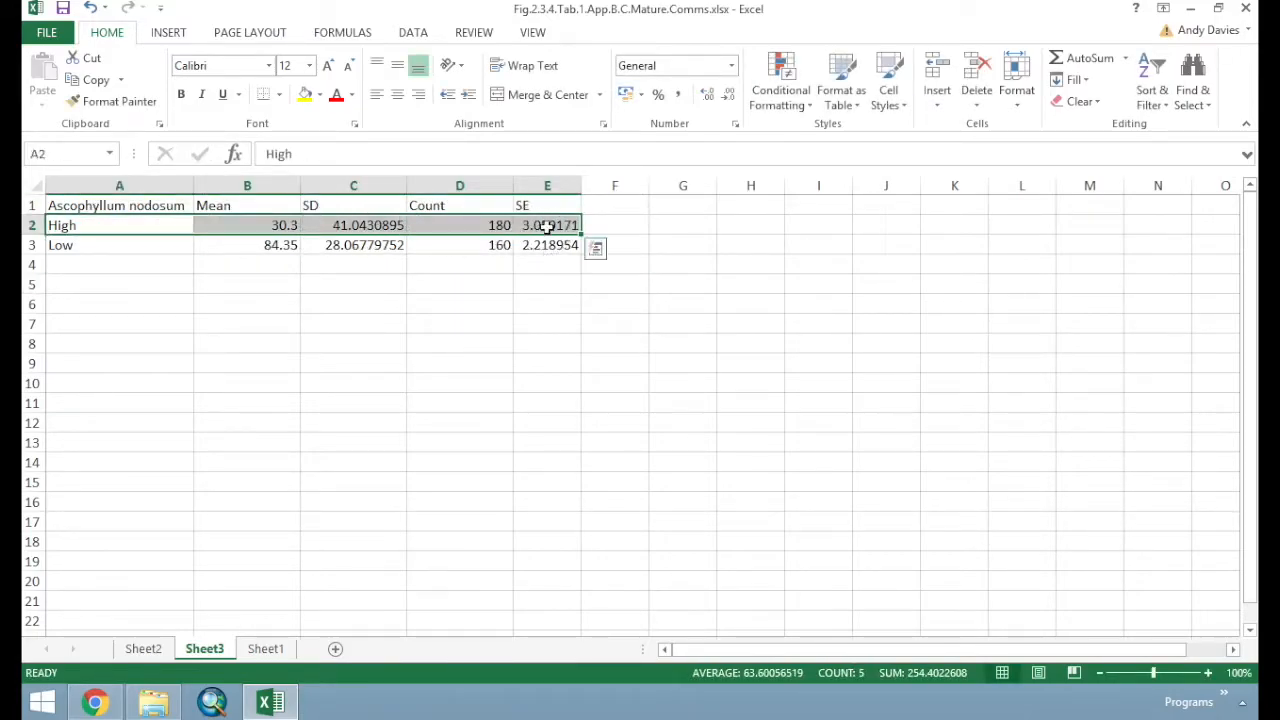
pyautogui.click(547, 225)
pyautogui.click(740, 249)
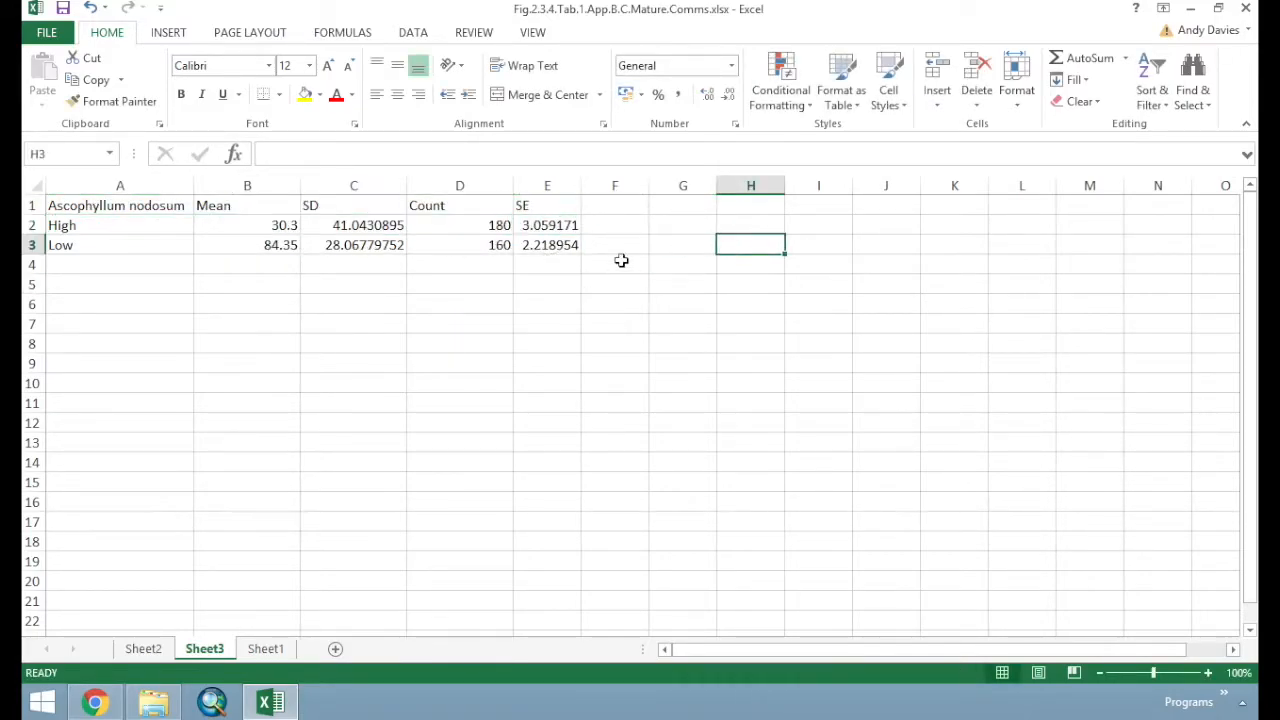
# Insert a clustered column chart and set its data range to Sheet3 cells A2:B3, plotting mean cover for High and Low exposure
pyautogui.click(686, 239)
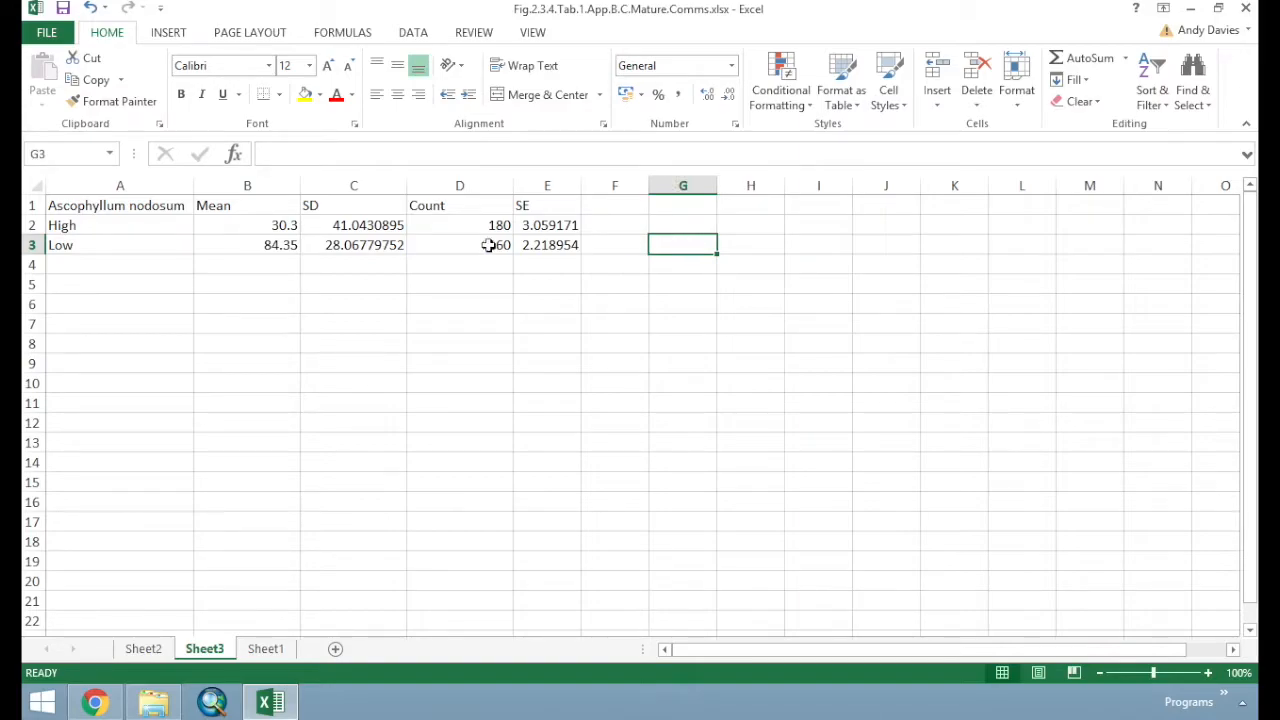
pyautogui.click(169, 33)
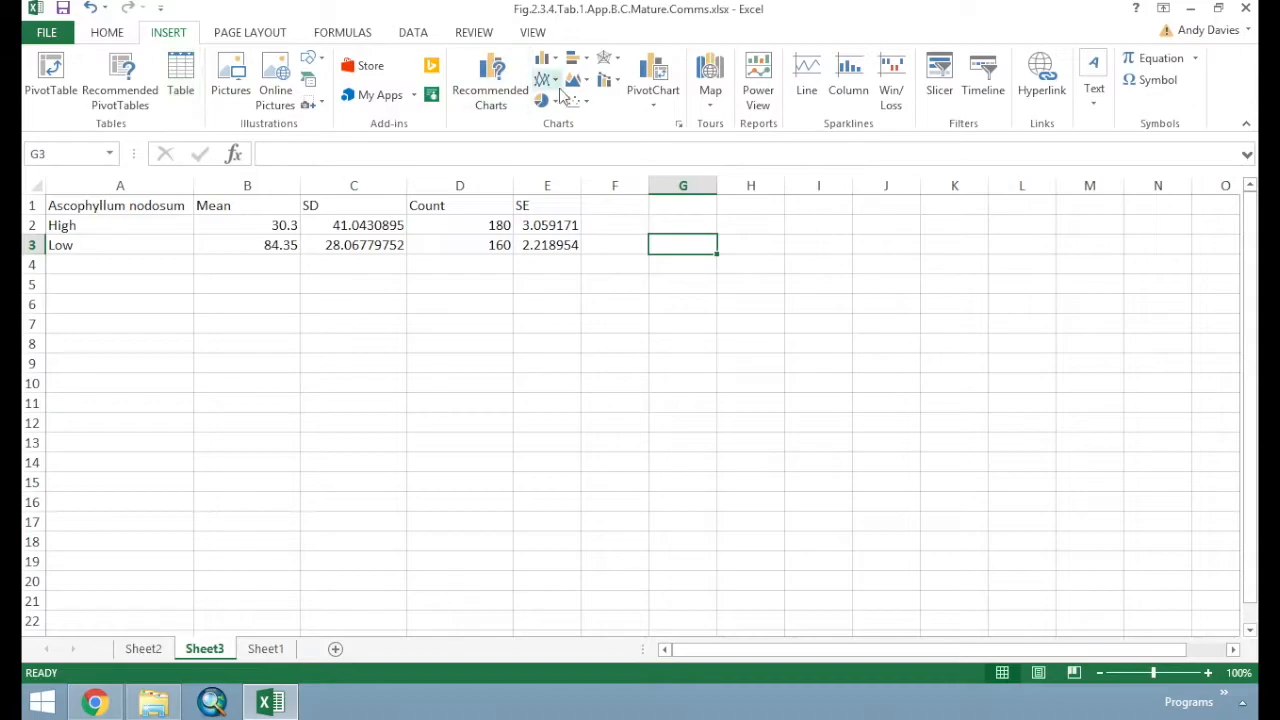
pyautogui.click(543, 60)
pyautogui.click(560, 120)
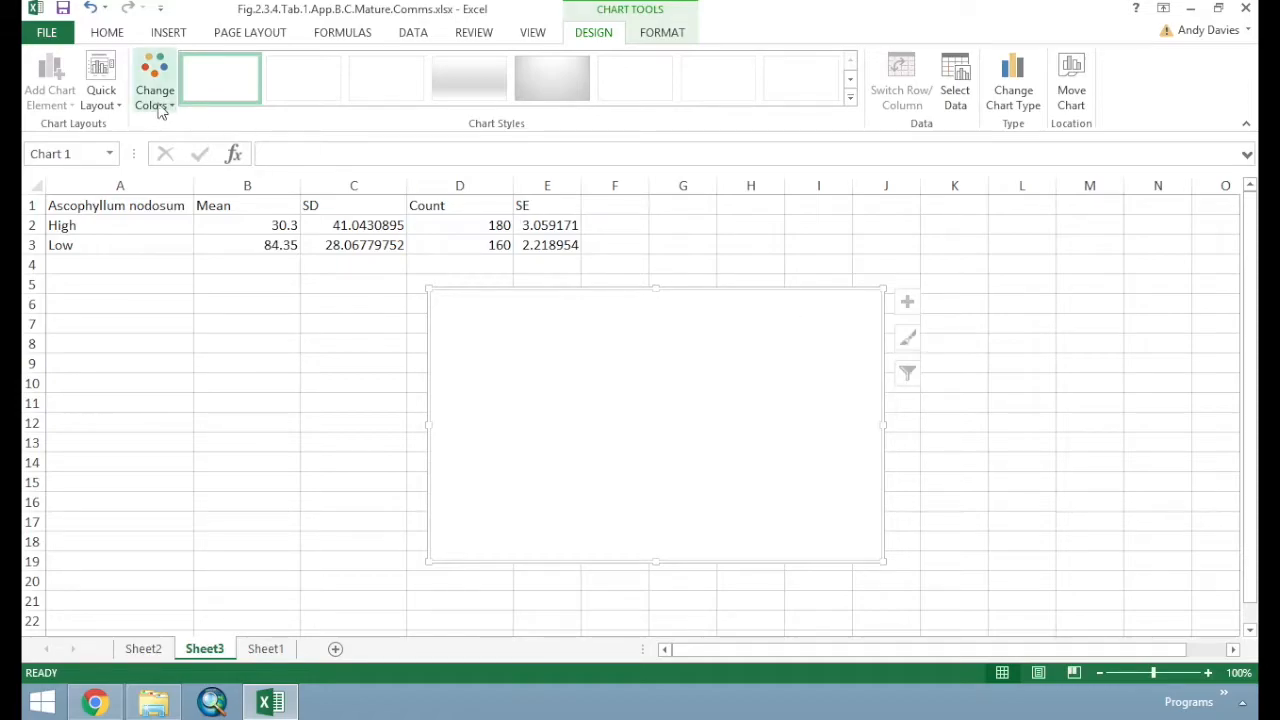
pyautogui.click(960, 78)
pyautogui.click(920, 241)
pyautogui.moveTo(160, 226); pyautogui.dragTo(285, 248)
pyautogui.click(929, 243)
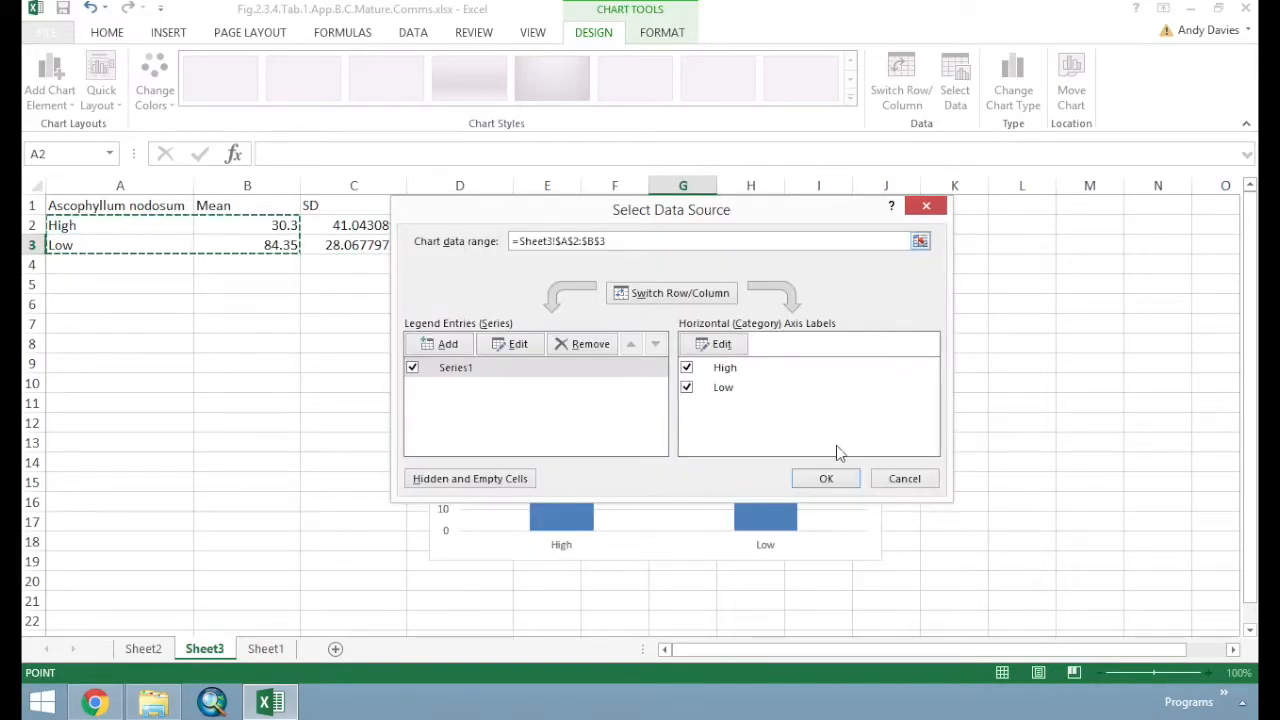
pyautogui.click(828, 479)
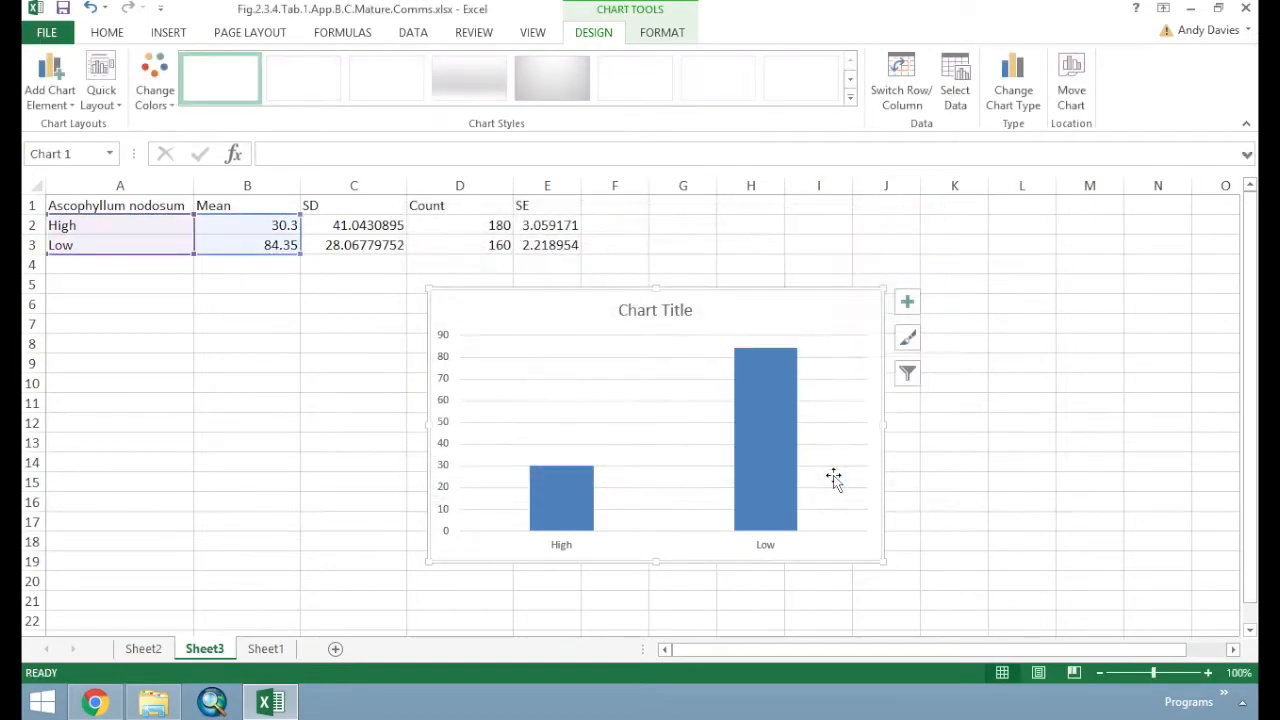
# Move the chart beside the summary table so that it sits clear of the SE column
pyautogui.moveTo(766, 318); pyautogui.dragTo(965, 230)
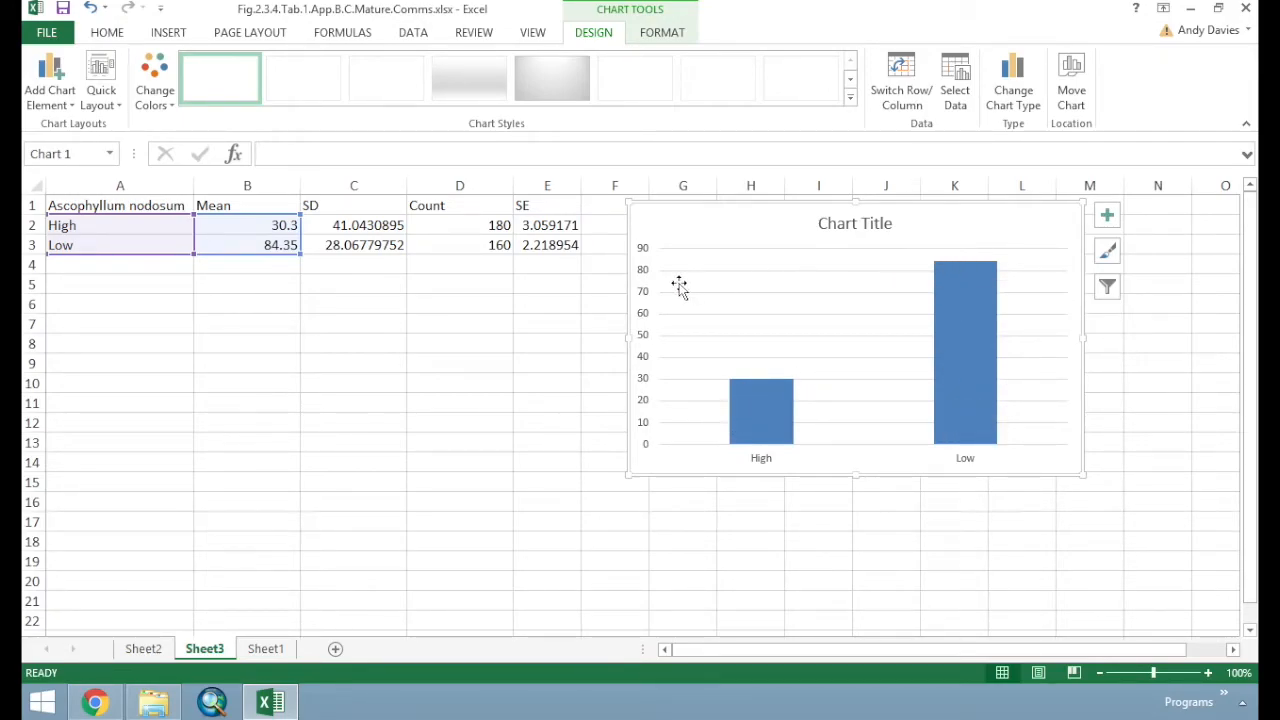
pyautogui.click(951, 277)
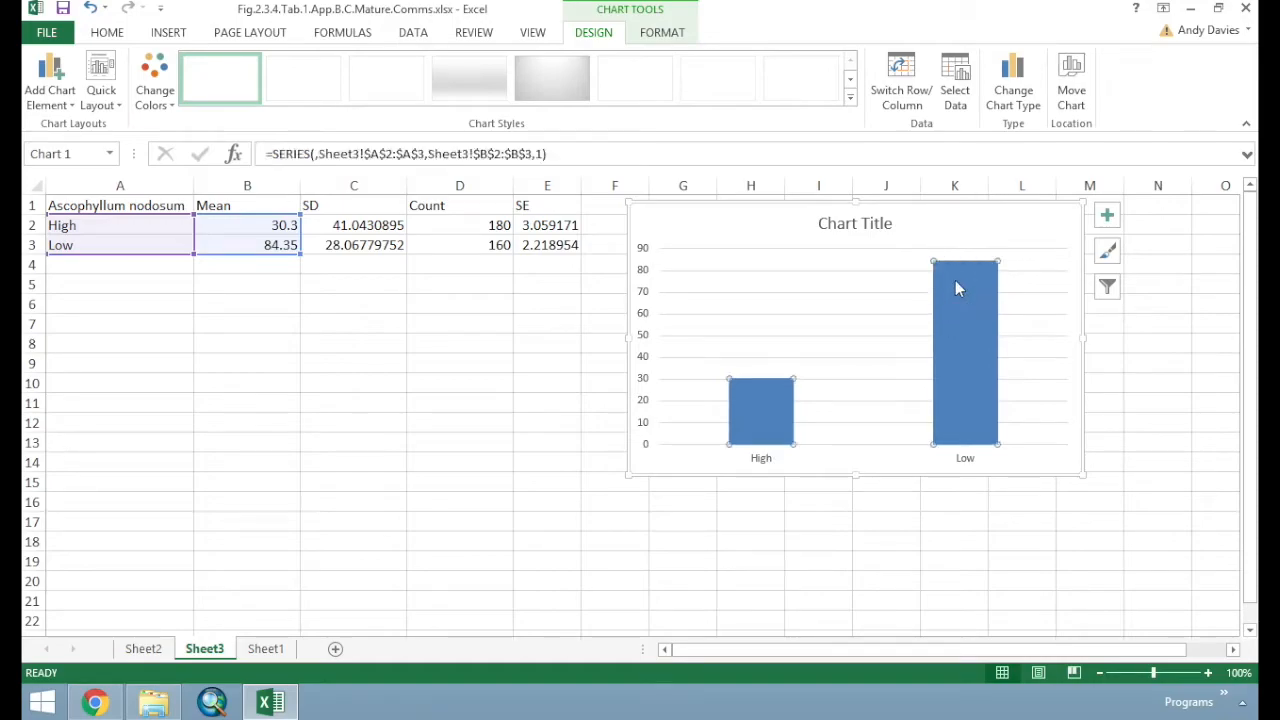
pyautogui.moveTo(1055, 220); pyautogui.dragTo(1022, 240)
# Add error bars to the column chart in both directions with caps and set their error amount to Custom
pyautogui.click(50, 92)
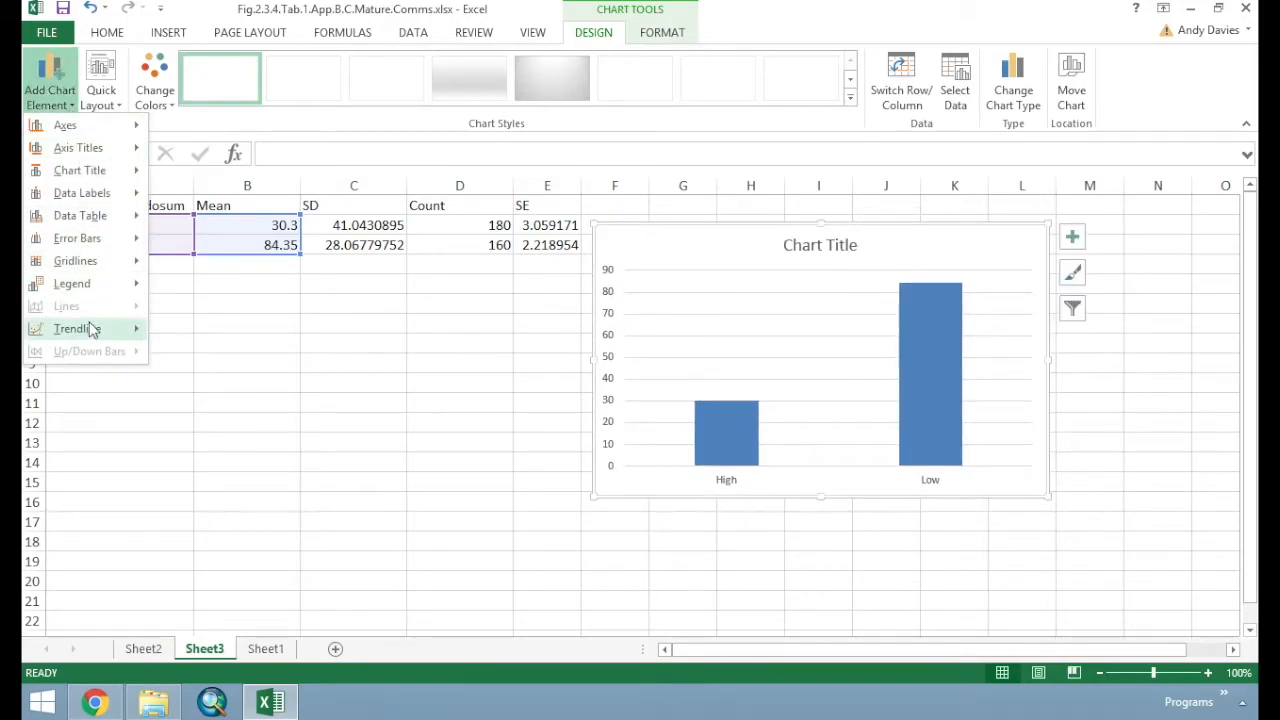
pyautogui.moveTo(103, 250)
pyautogui.click(248, 410)
pyautogui.moveTo(1241, 528); pyautogui.dragTo(1242, 582)
pyautogui.click(1041, 626)
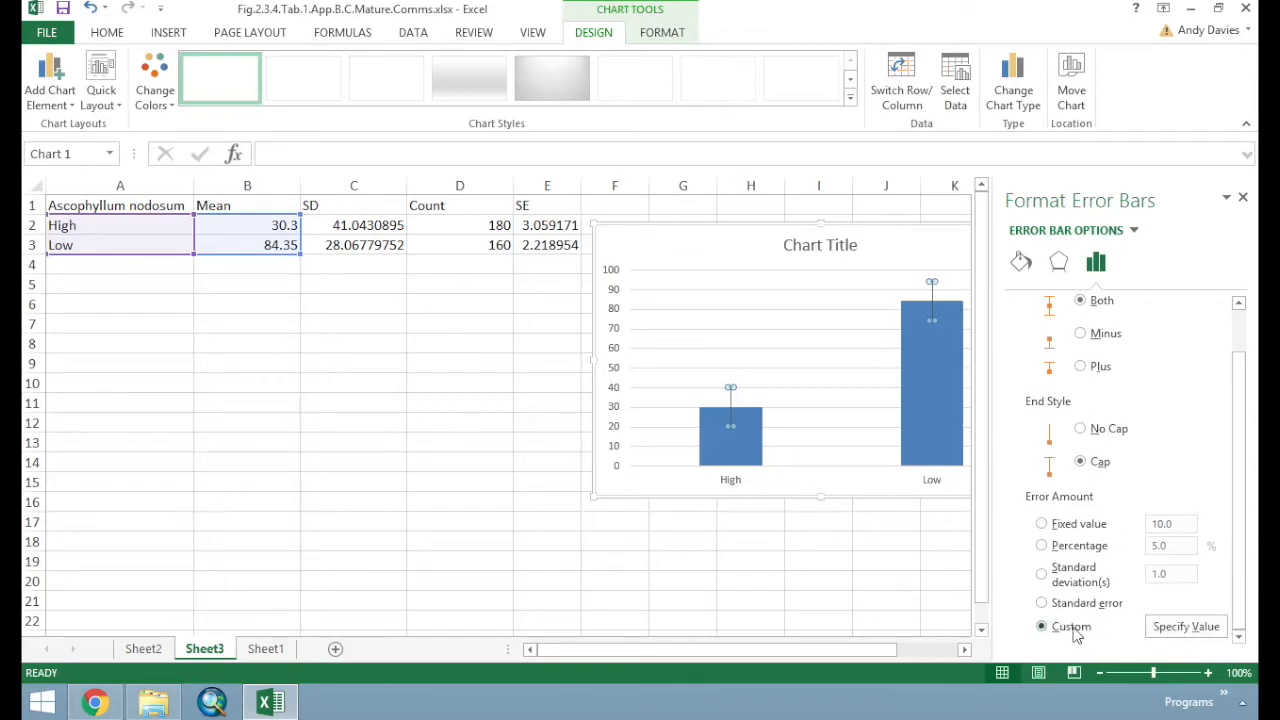
# Specify the standard errors in Sheet3 cells E2:E3 as both the positive and negative custom error values
pyautogui.click(1172, 626)
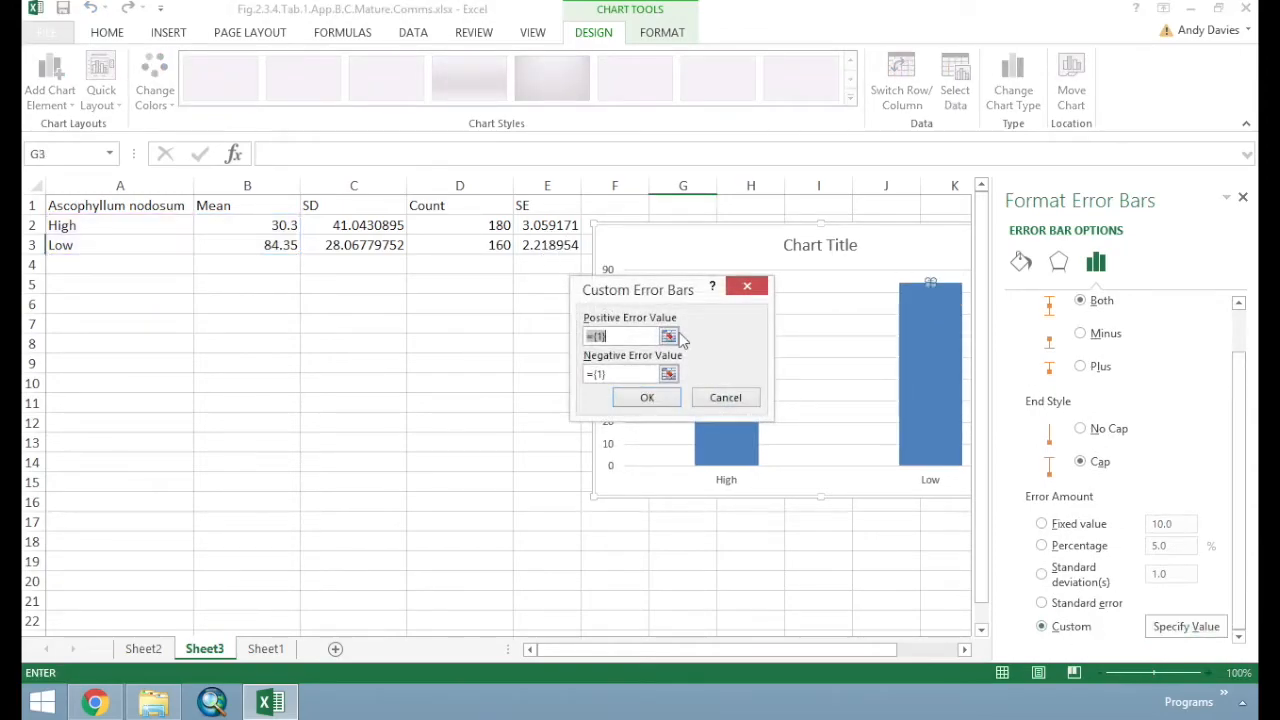
pyautogui.click(668, 336)
pyautogui.moveTo(550, 228); pyautogui.dragTo(558, 248)
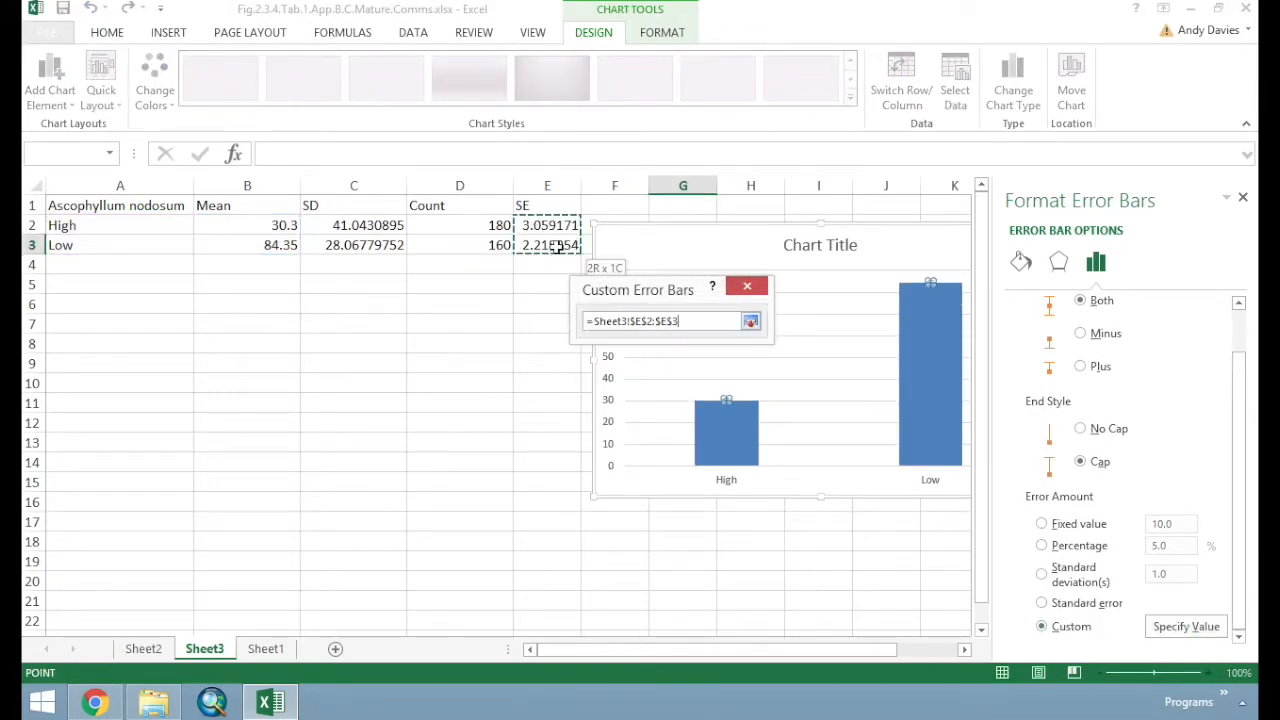
pyautogui.click(751, 318)
pyautogui.click(668, 374)
pyautogui.moveTo(563, 225); pyautogui.dragTo(571, 249)
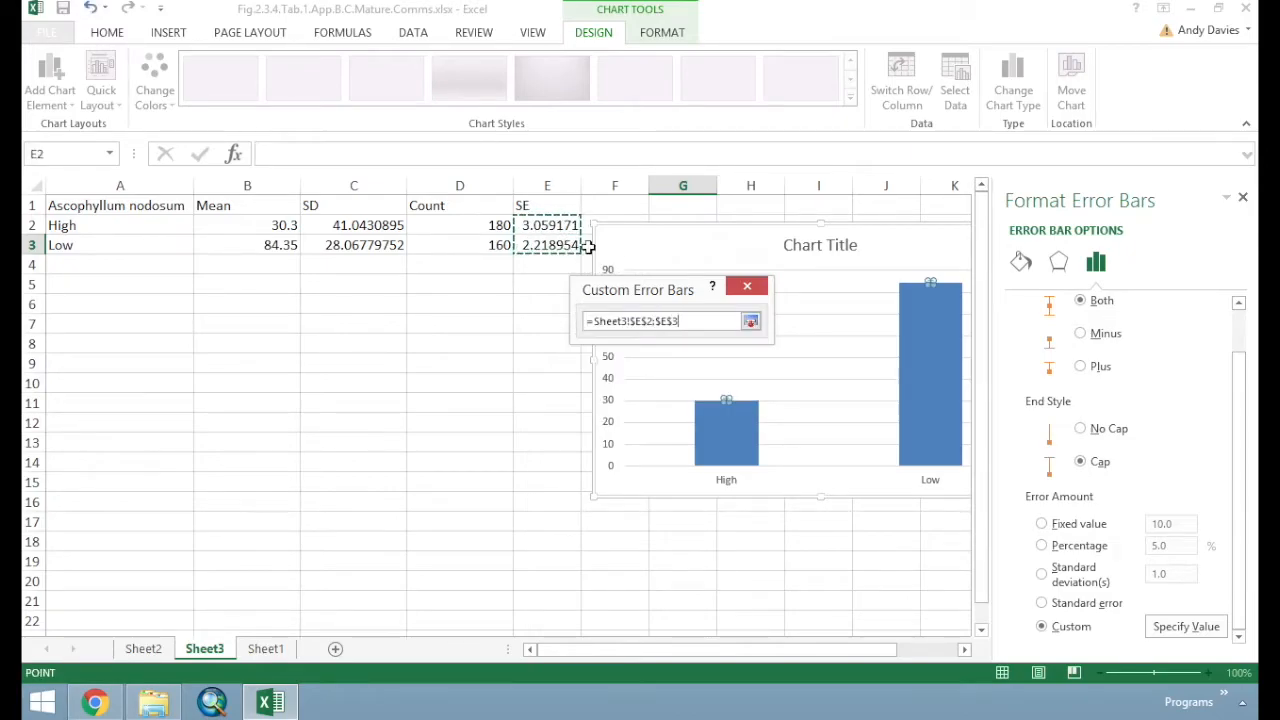
pyautogui.click(751, 321)
pyautogui.click(668, 402)
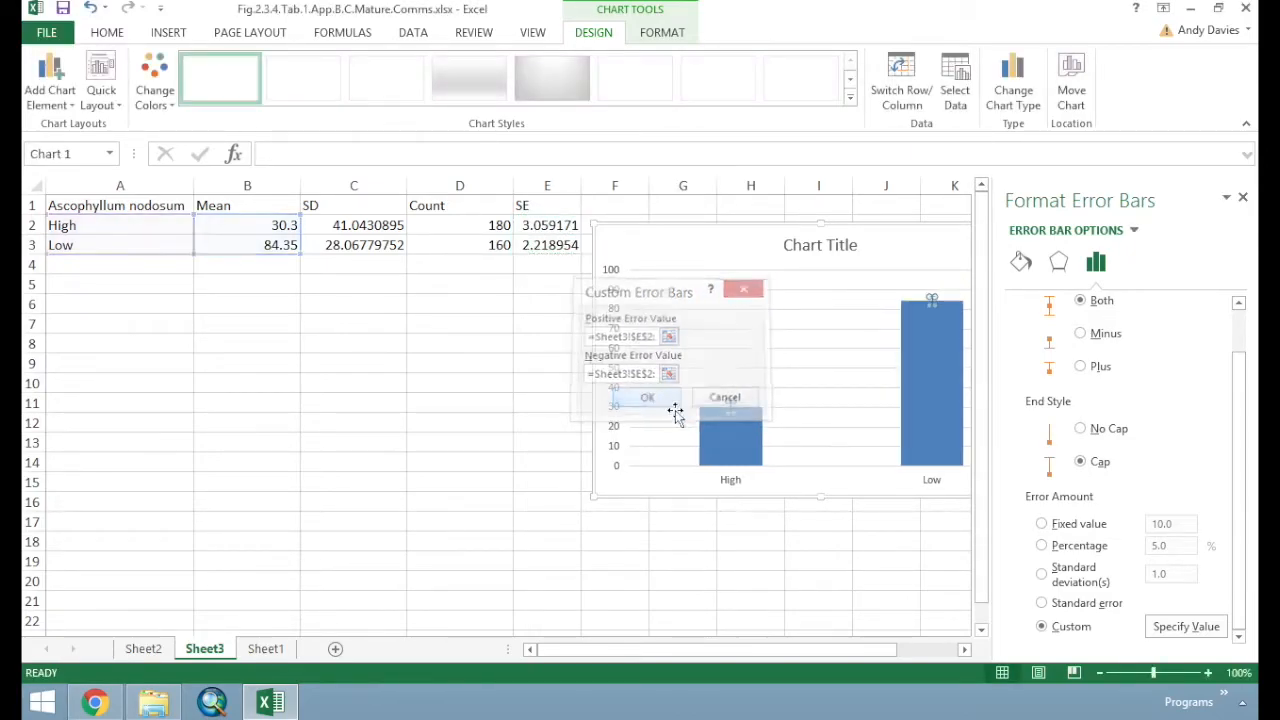
# Reposition the chart so it starts at column E near row 1, and close the chart formatting pane
pyautogui.click(876, 494)
pyautogui.moveTo(906, 243); pyautogui.dragTo(784, 255)
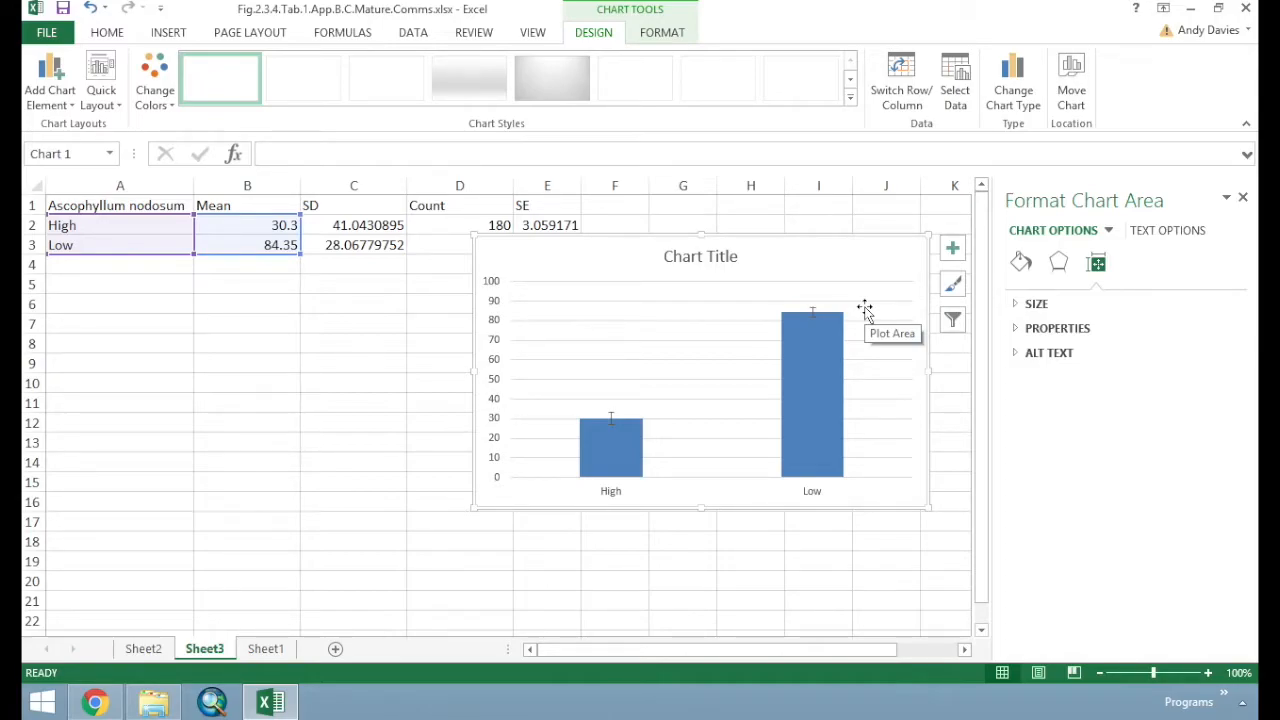
pyautogui.moveTo(832, 262); pyautogui.dragTo(868, 226)
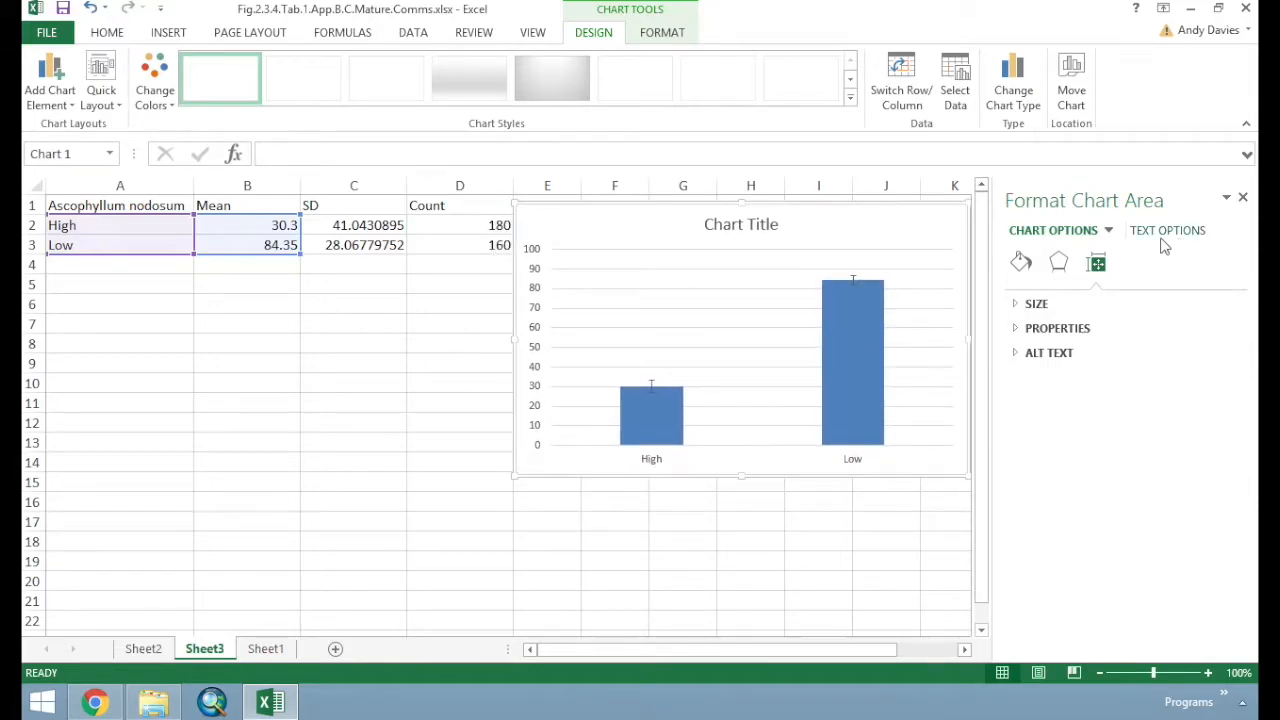
pyautogui.click(1242, 199)
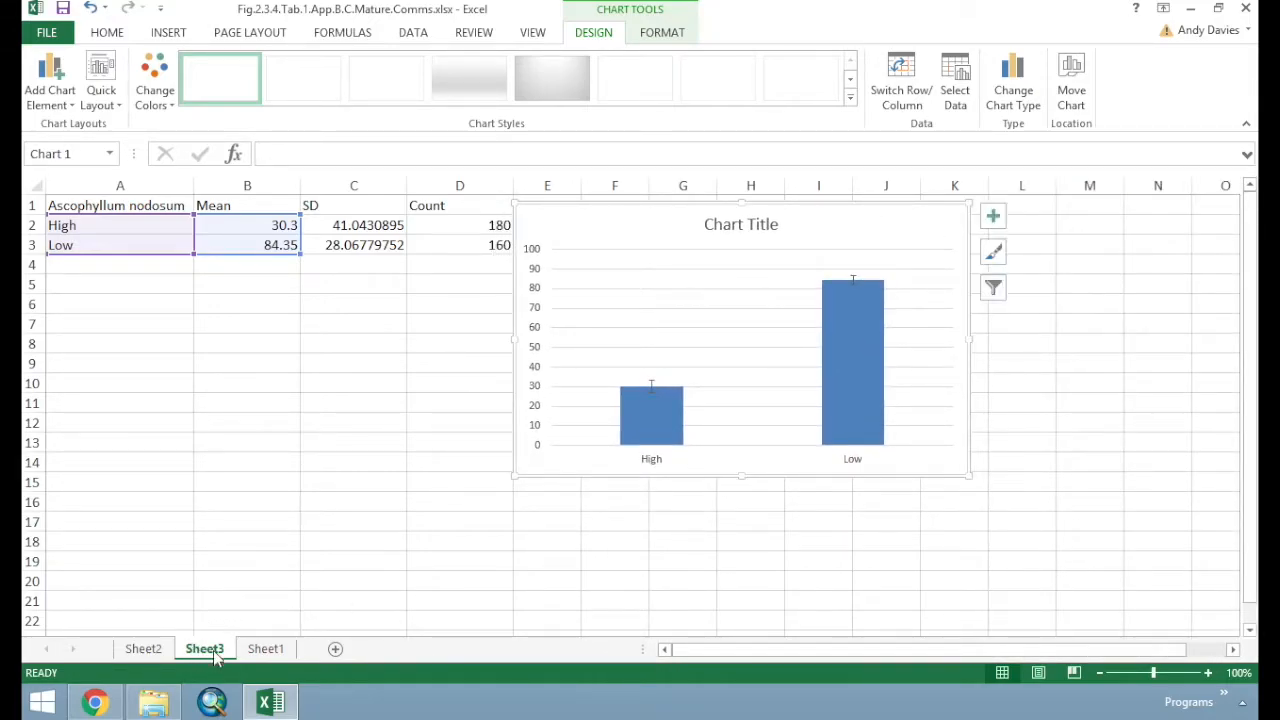
# Switch to Chrome and examine the cover plots and caption of Figure 3 in the published article
pyautogui.click(95, 703)
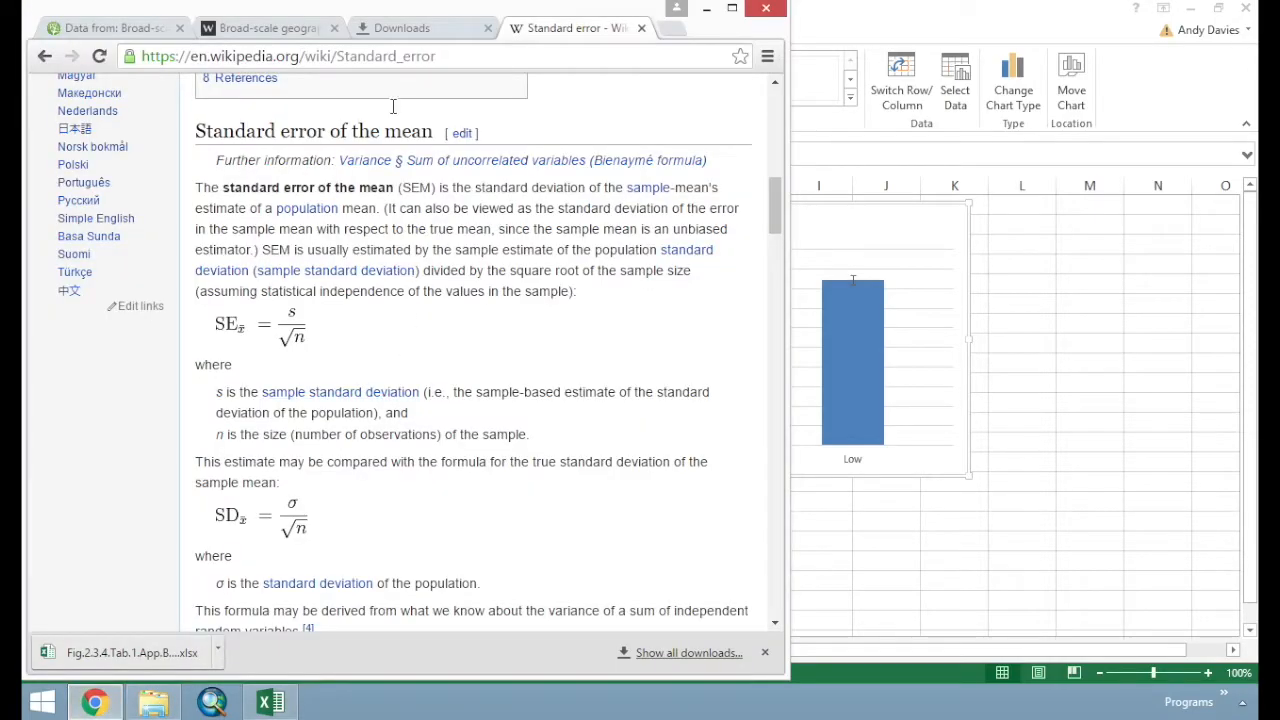
pyautogui.click(272, 28)
pyautogui.scroll(3, 391, 442)
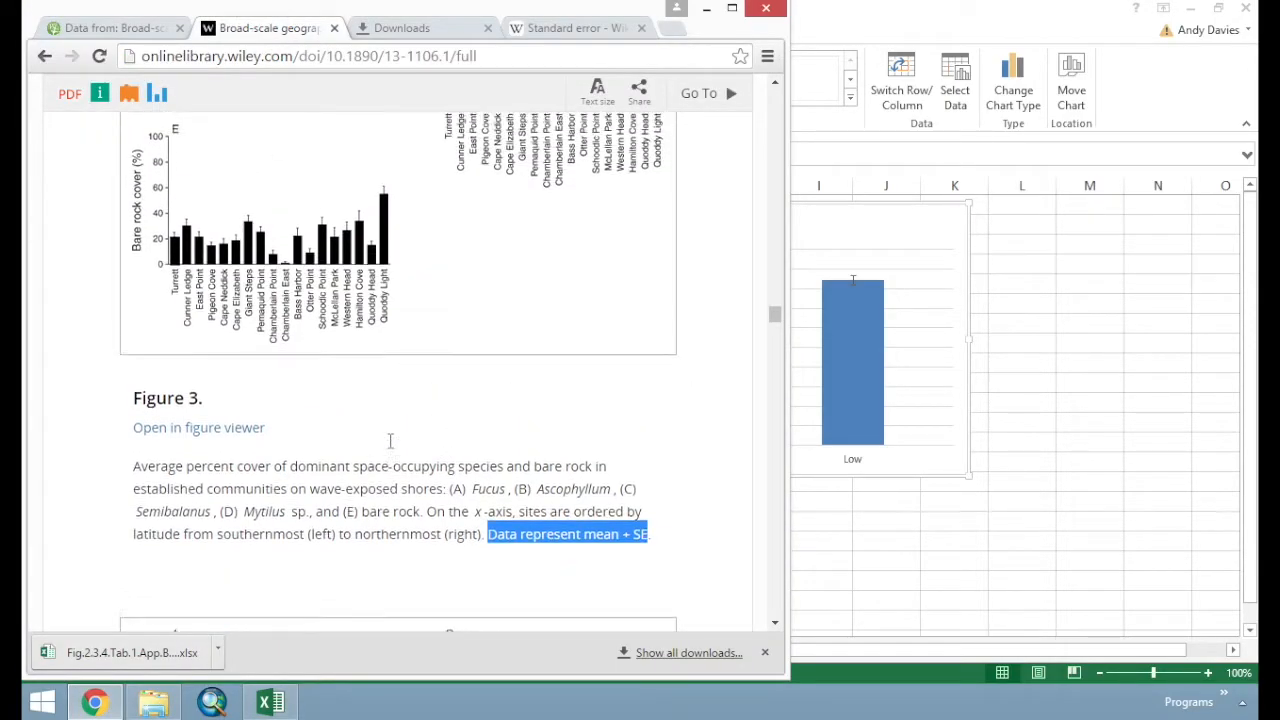
pyautogui.scroll(2, 391, 455)
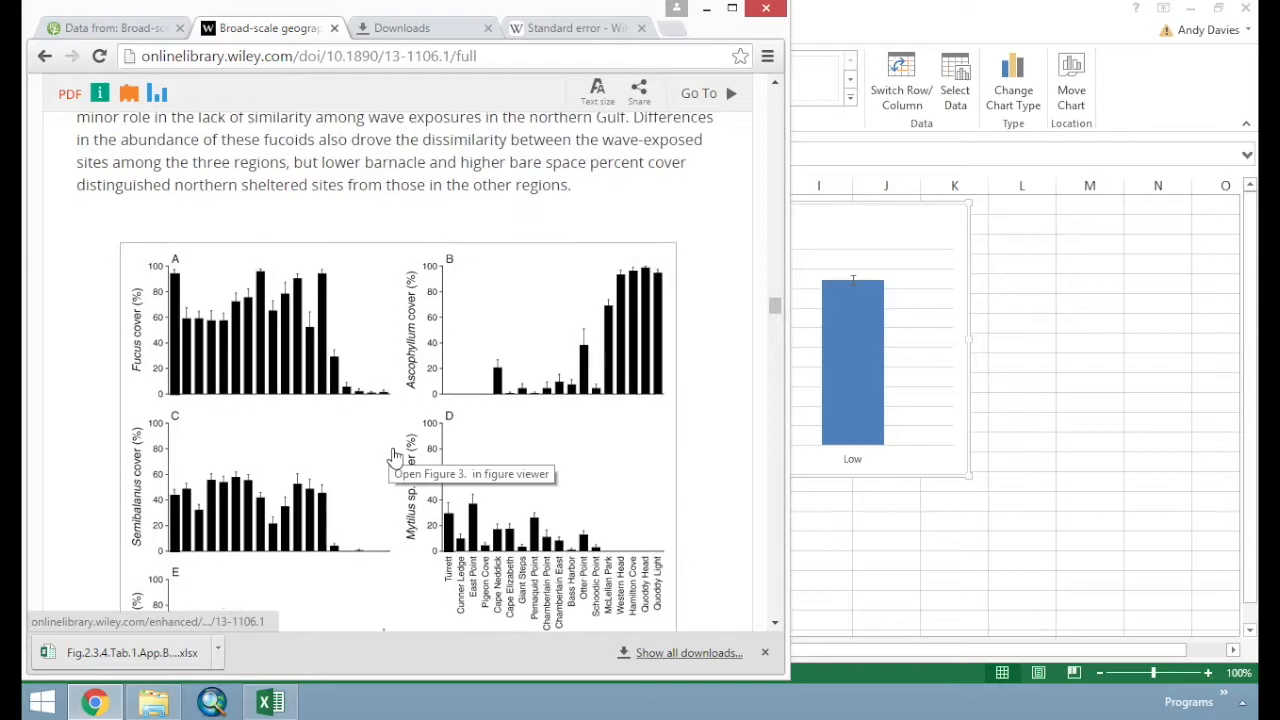
pyautogui.scroll(-5, 472, 354)
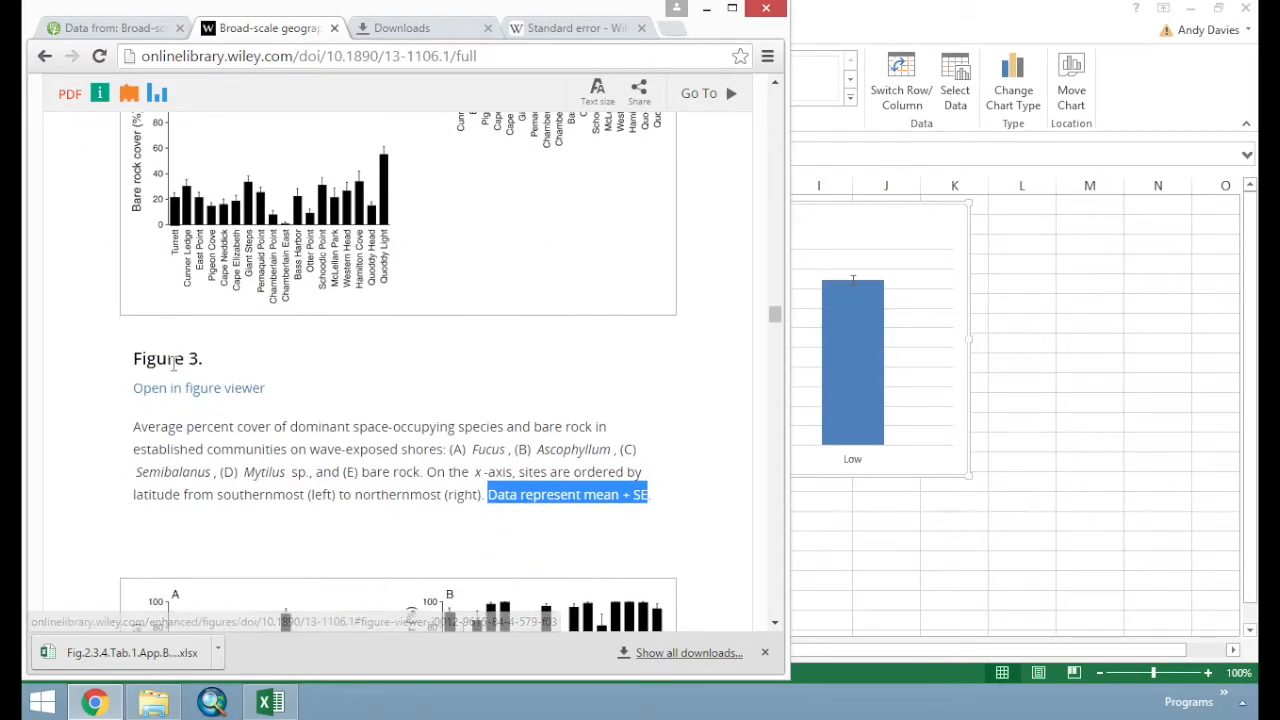
pyautogui.scroll(4, 477, 394)
pyautogui.scroll(1, 477, 397)
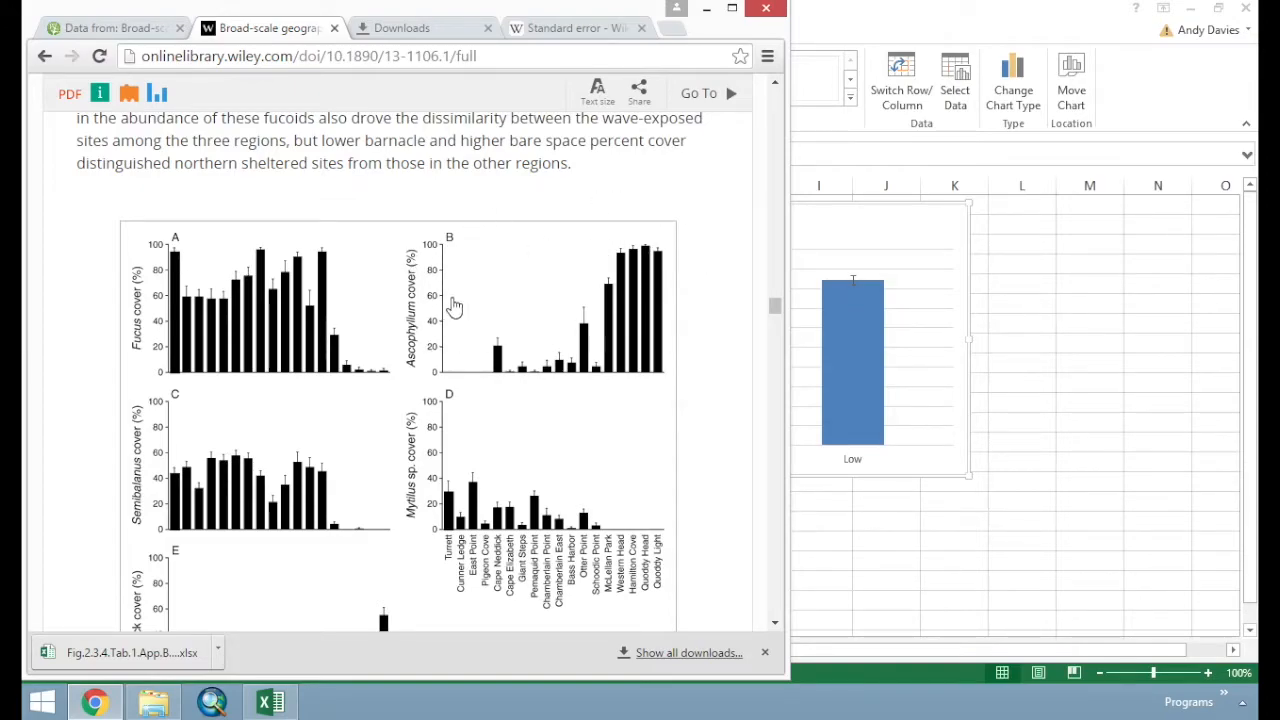
# Return to the Excel workbook, open the PivotTable on Sheet2, and check the site names in the article's Figure 3 against it
pyautogui.click(971, 543)
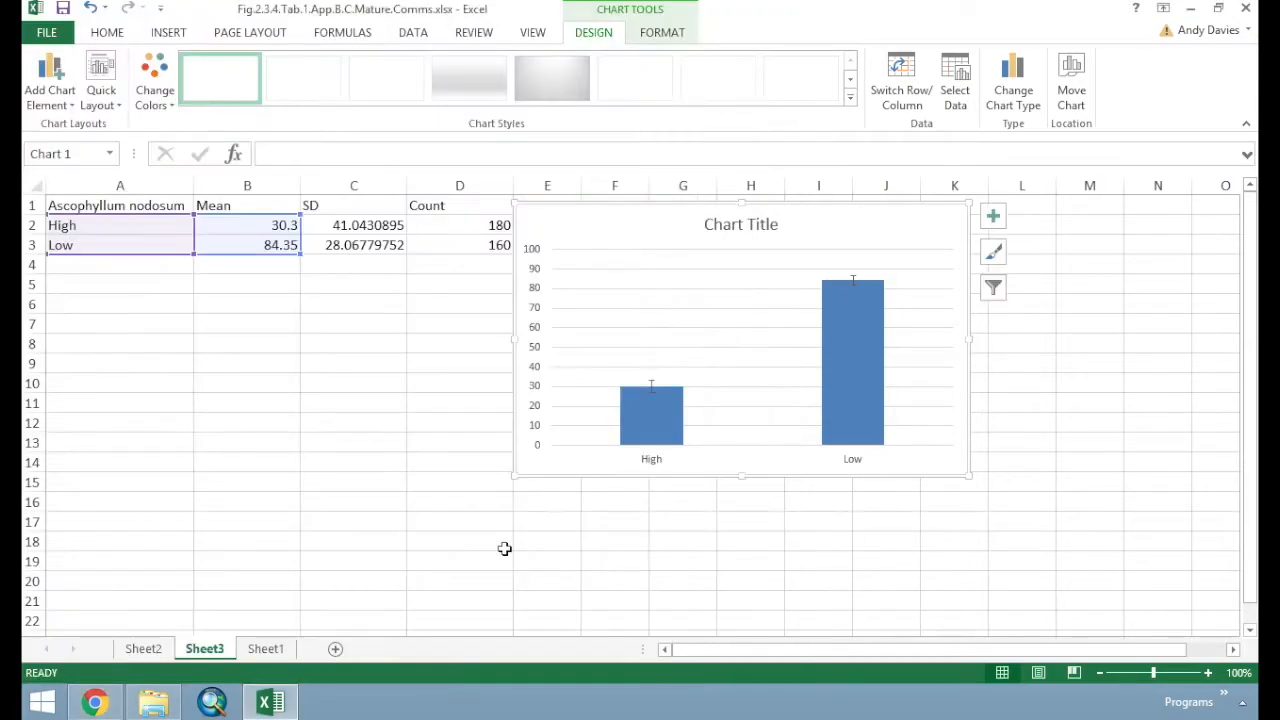
pyautogui.click(143, 648)
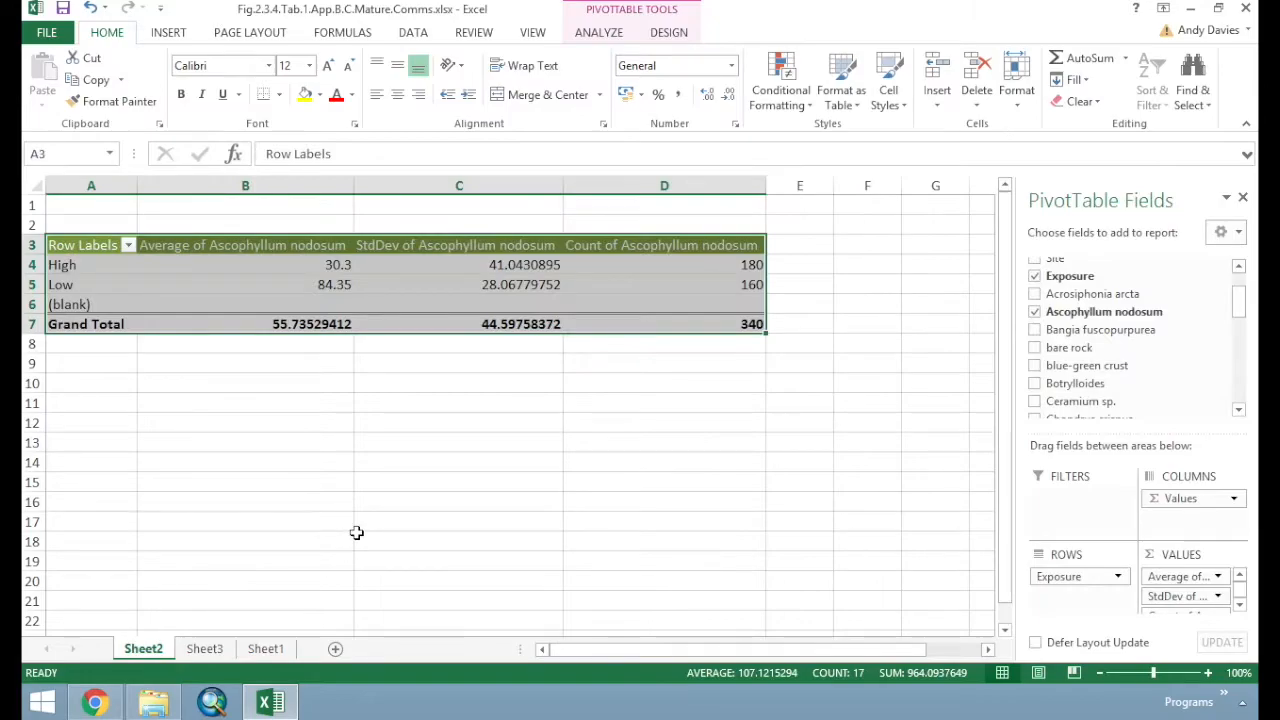
pyautogui.click(357, 538)
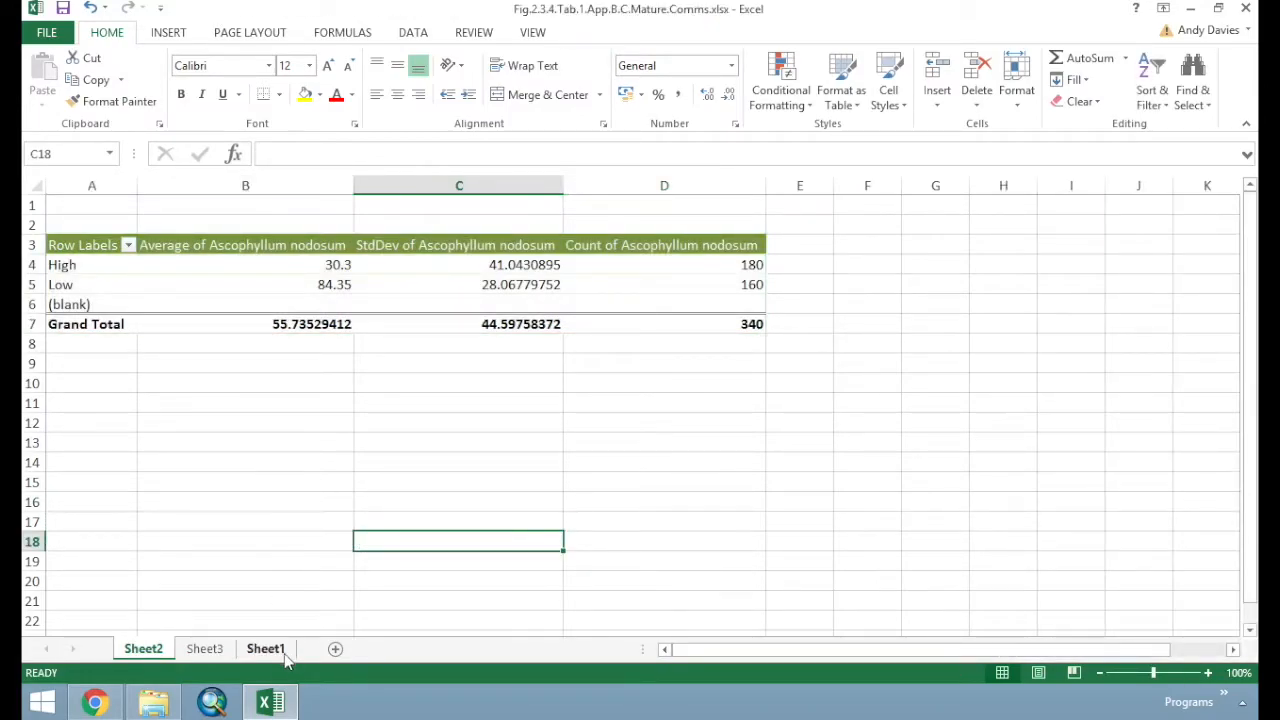
pyautogui.click(94, 702)
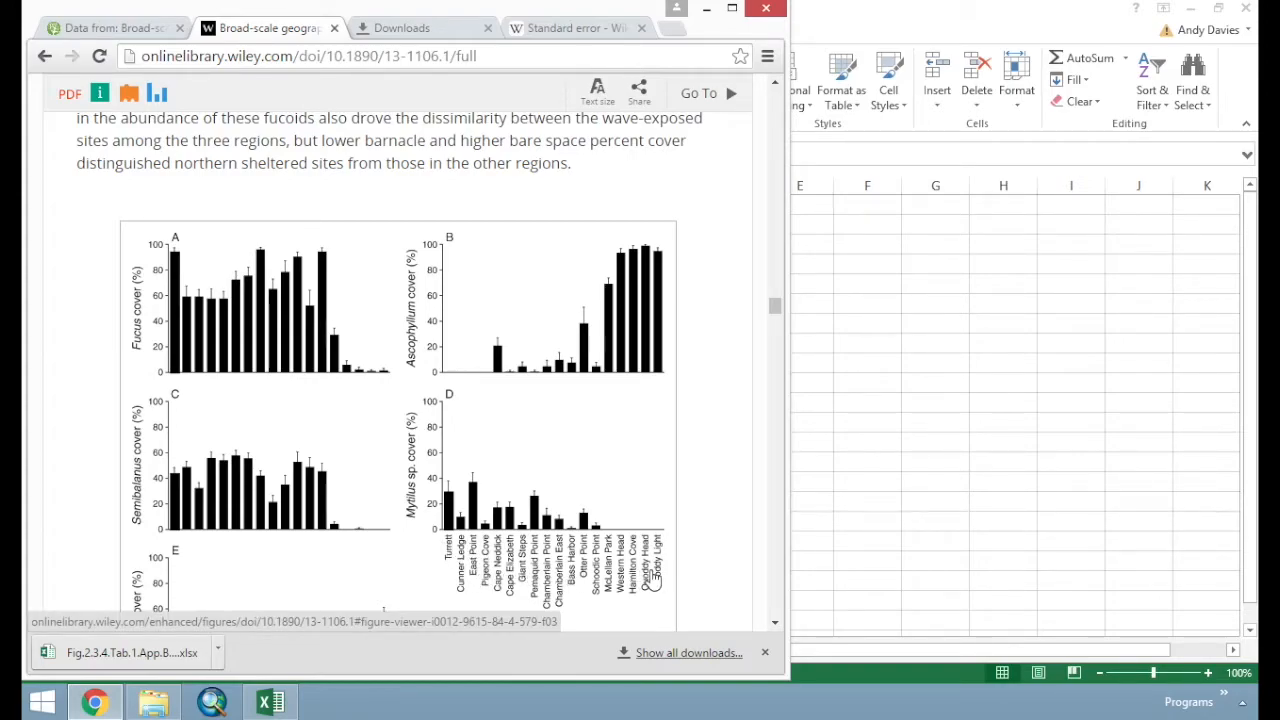
pyautogui.click(858, 514)
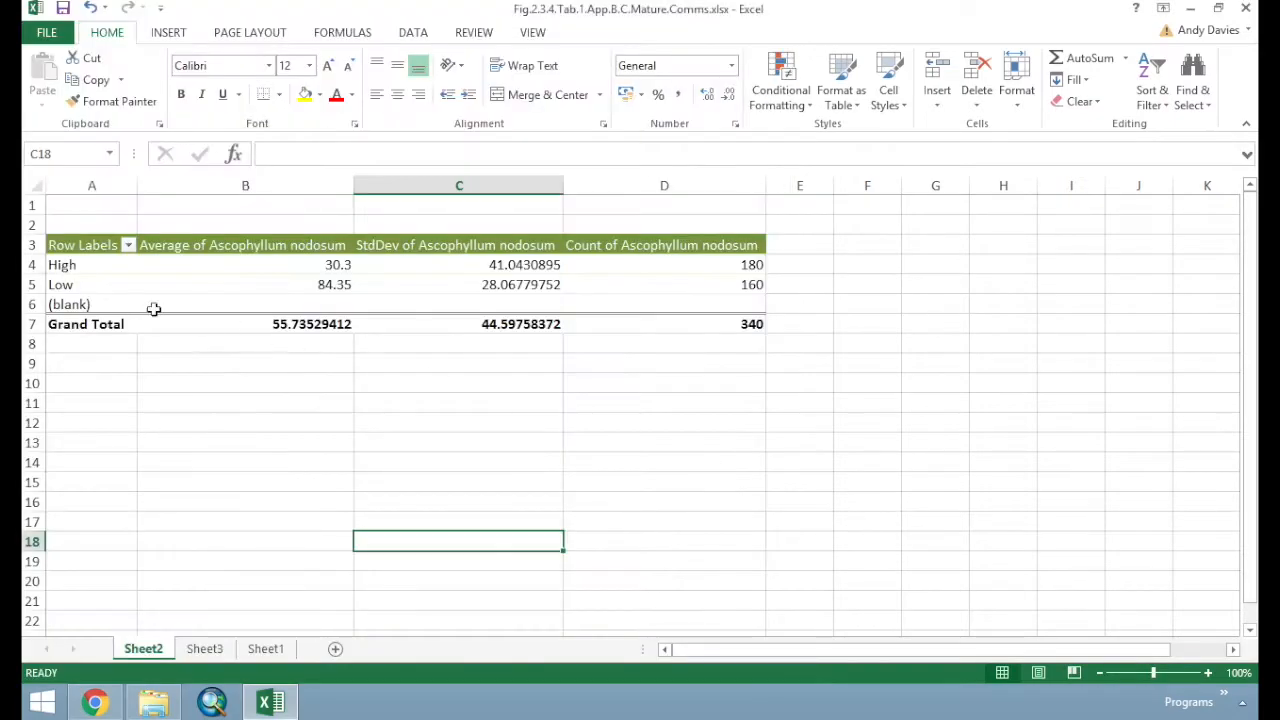
# Clear the Sheet2 PivotTable by removing the Average, StdDev and Count value fields and the Exposure row field
pyautogui.click(100, 286)
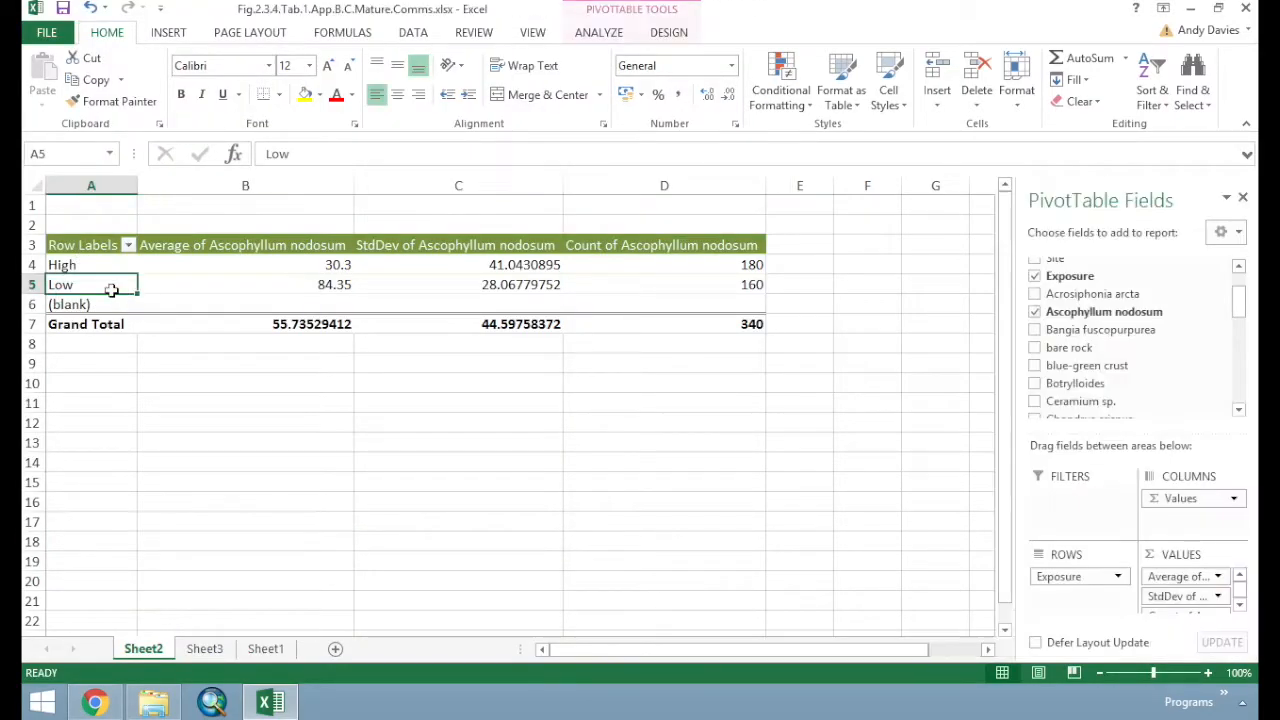
pyautogui.click(204, 440)
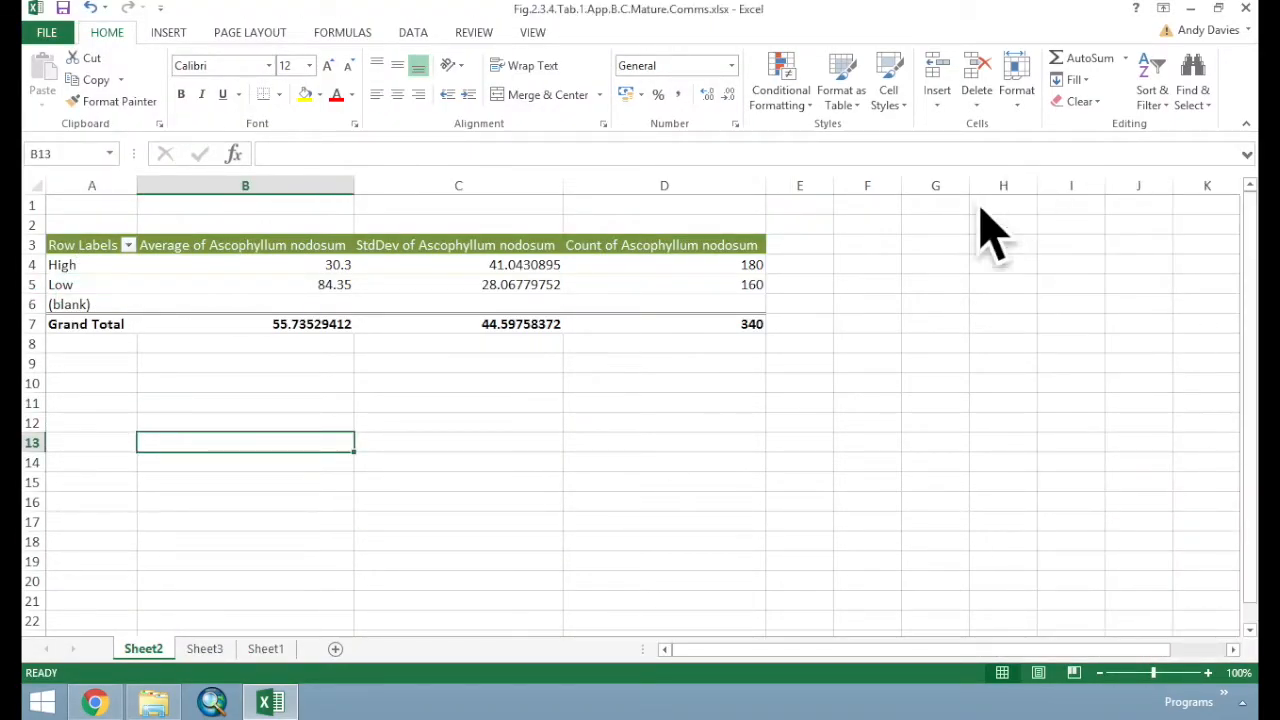
pyautogui.click(95, 266)
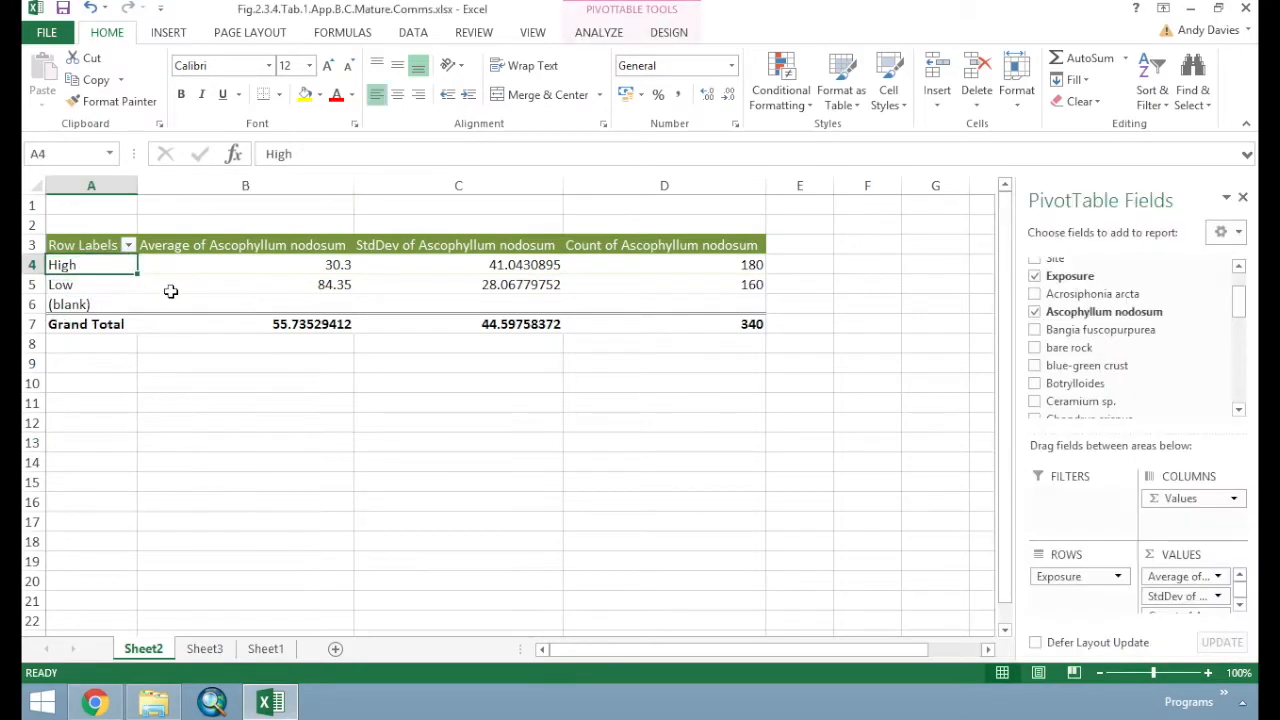
pyautogui.click(1210, 577)
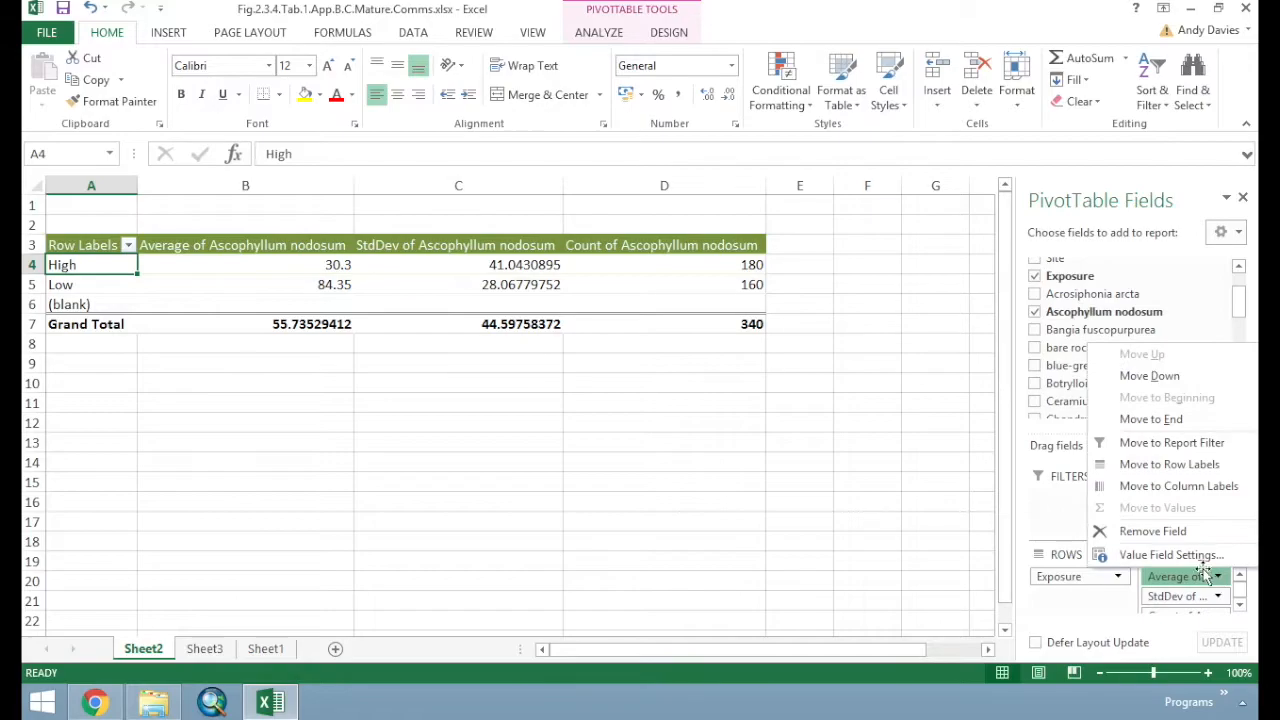
pyautogui.click(1150, 531)
pyautogui.click(1228, 578)
pyautogui.click(1190, 538)
pyautogui.click(1228, 577)
pyautogui.click(1173, 535)
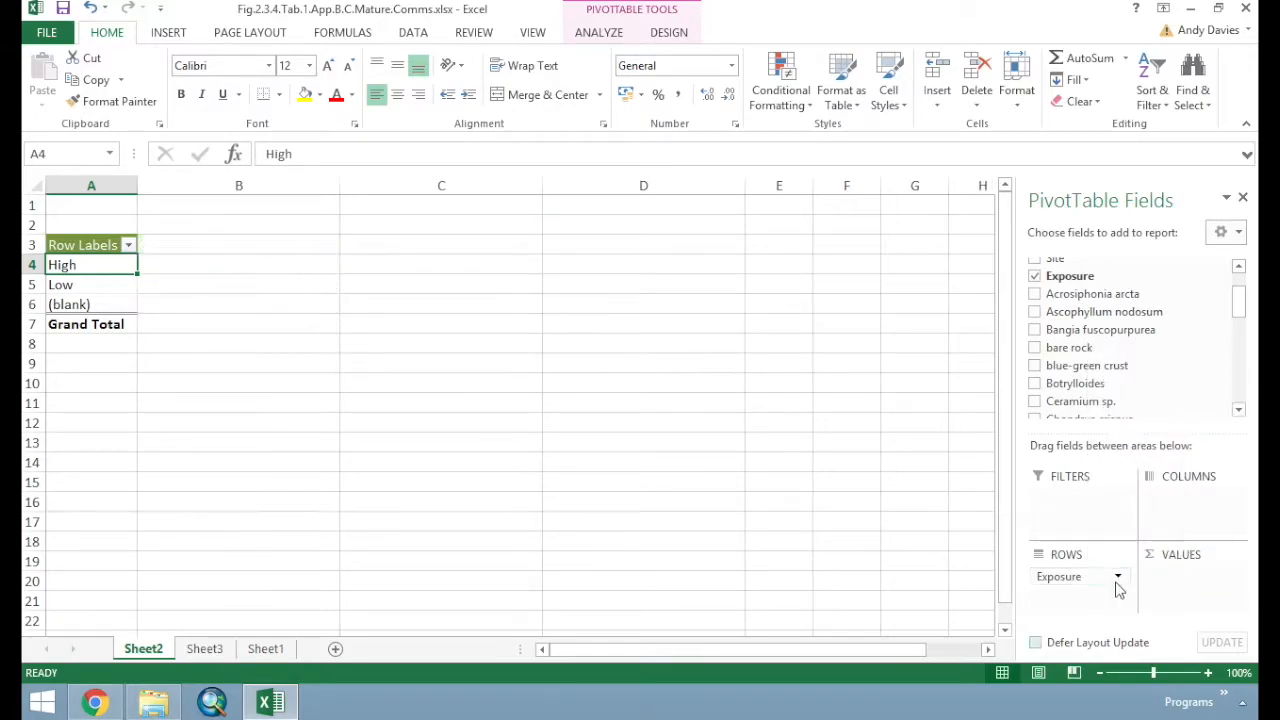
pyautogui.click(1122, 584)
pyautogui.click(1123, 531)
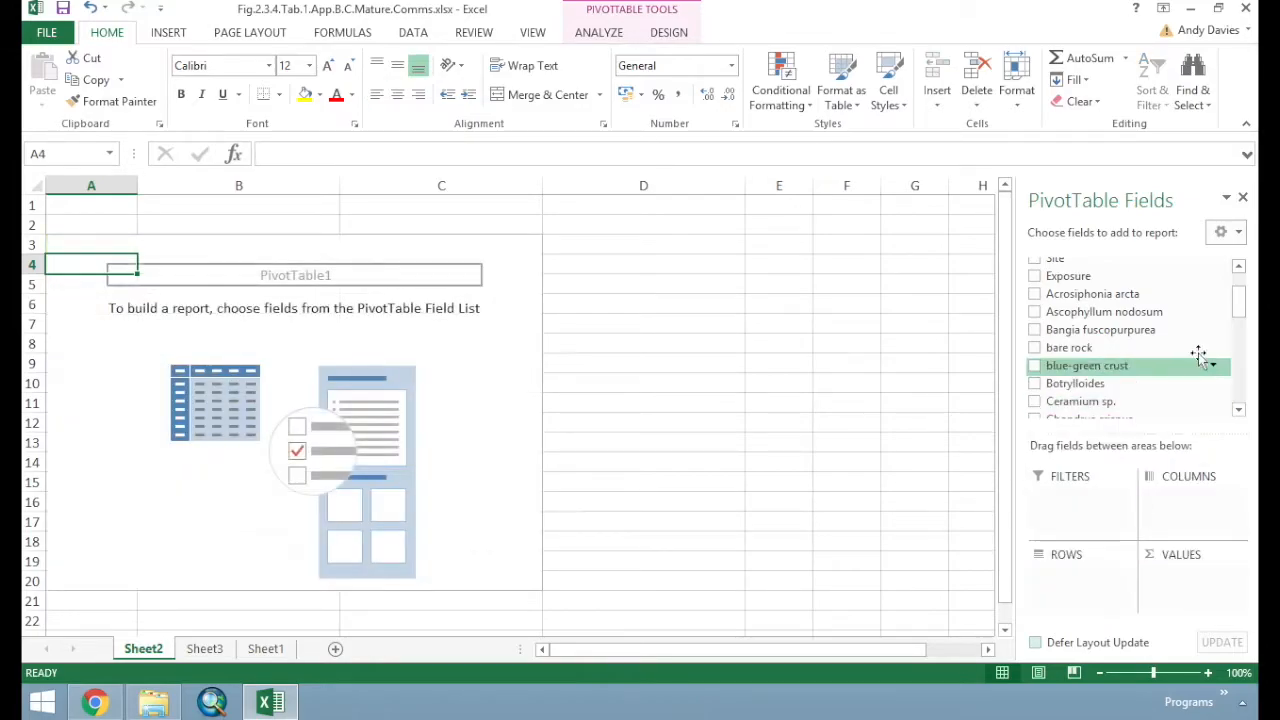
# Add the Site field to the PivotTable's rows and look through the list of site names
pyautogui.moveTo(1232, 306); pyautogui.dragTo(1234, 289)
pyautogui.moveTo(1058, 278); pyautogui.dragTo(1092, 572)
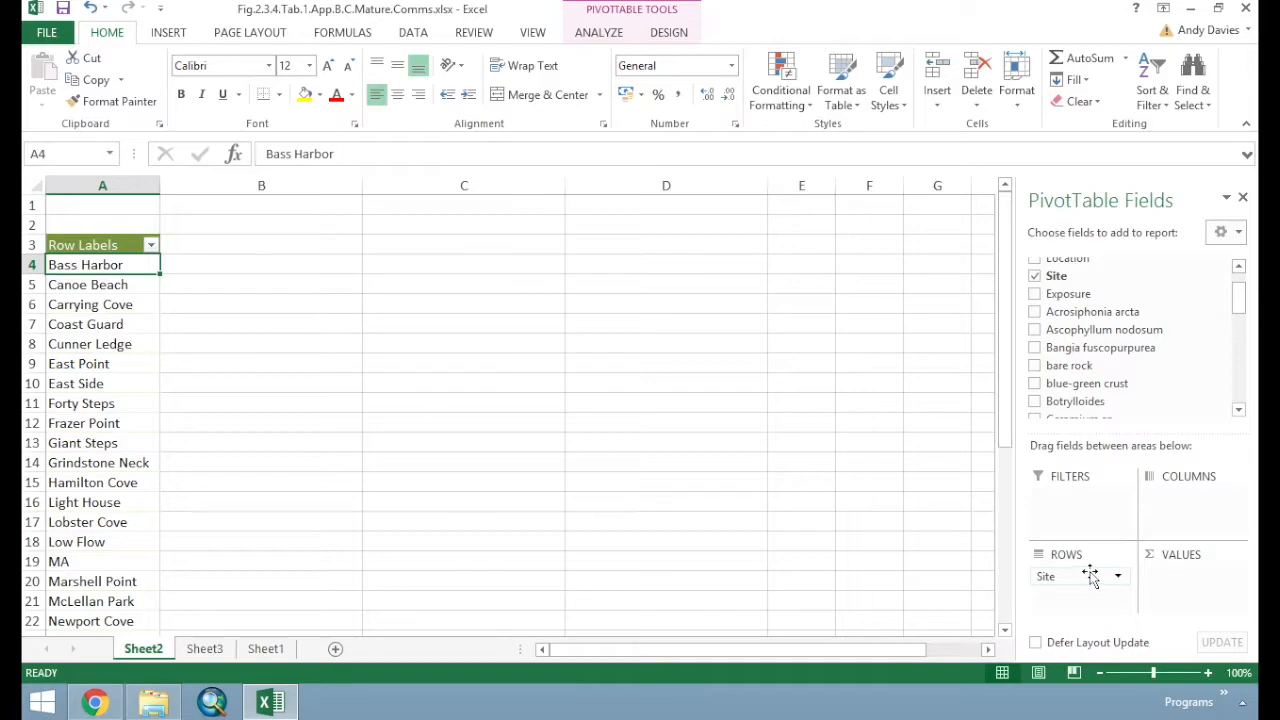
pyautogui.click(118, 338)
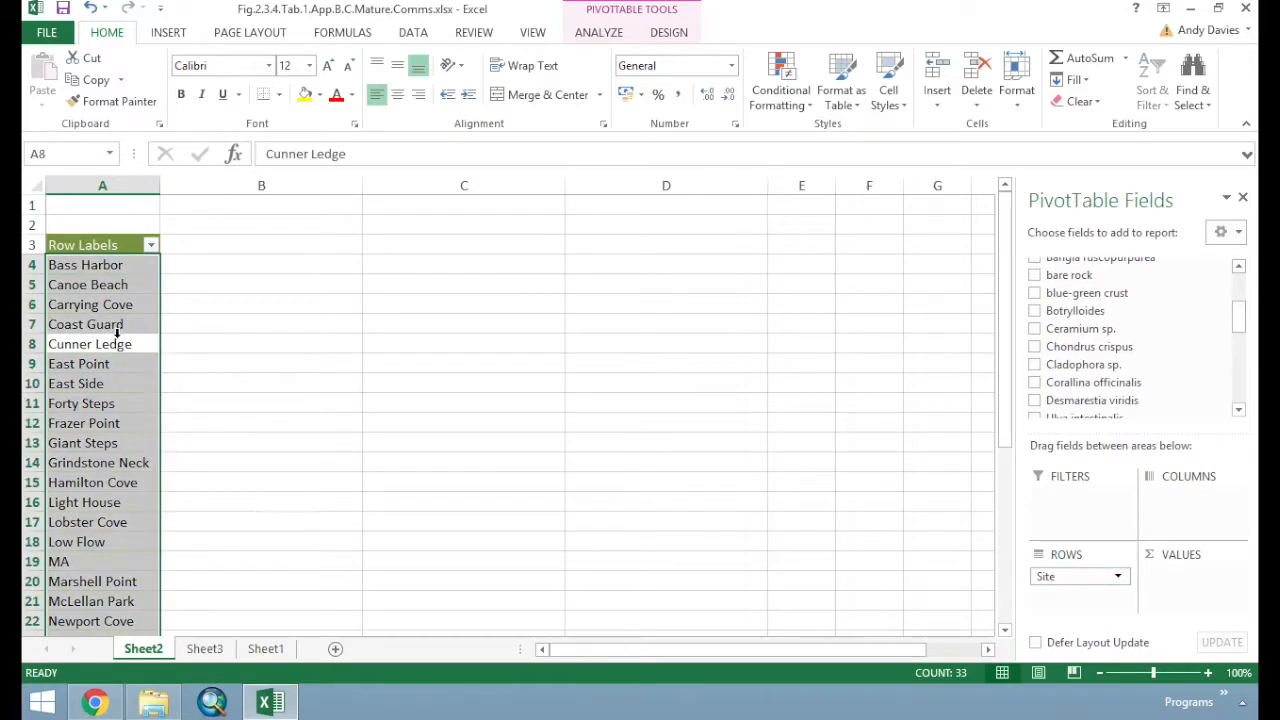
pyautogui.click(110, 302)
pyautogui.click(97, 368)
pyautogui.scroll(-5, 120, 368)
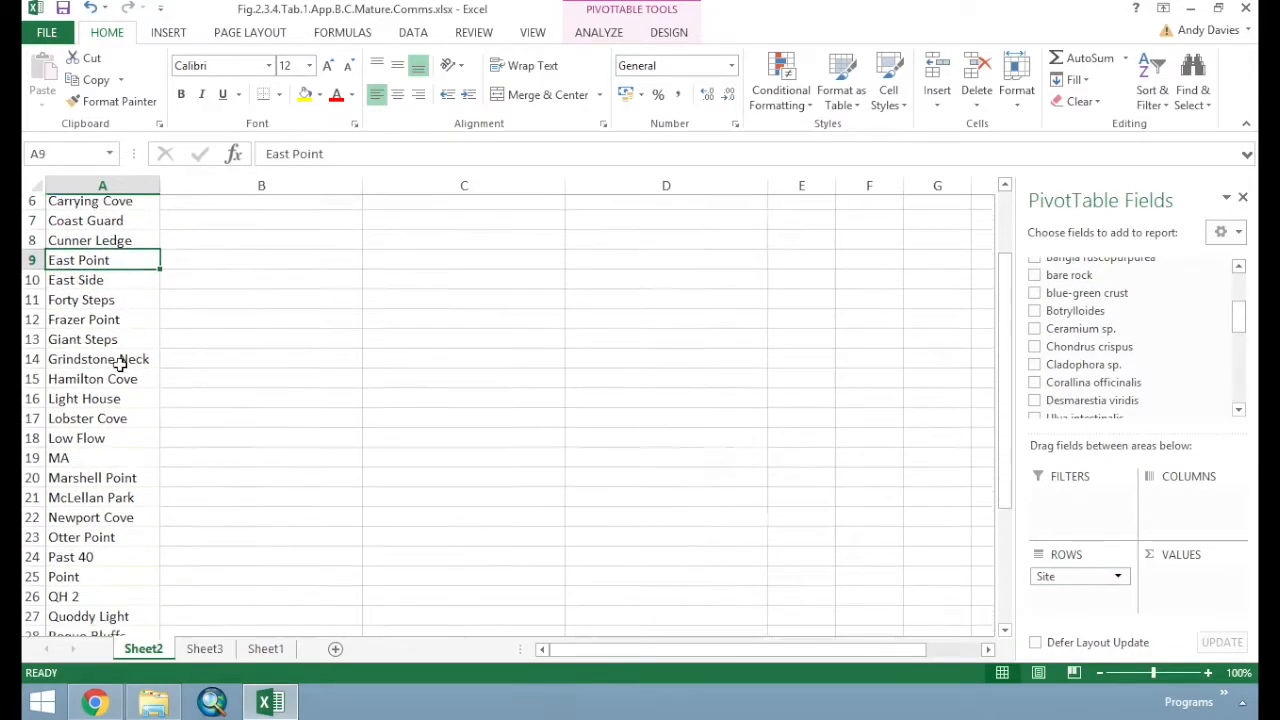
pyautogui.scroll(-1, 120, 370)
pyautogui.click(108, 488)
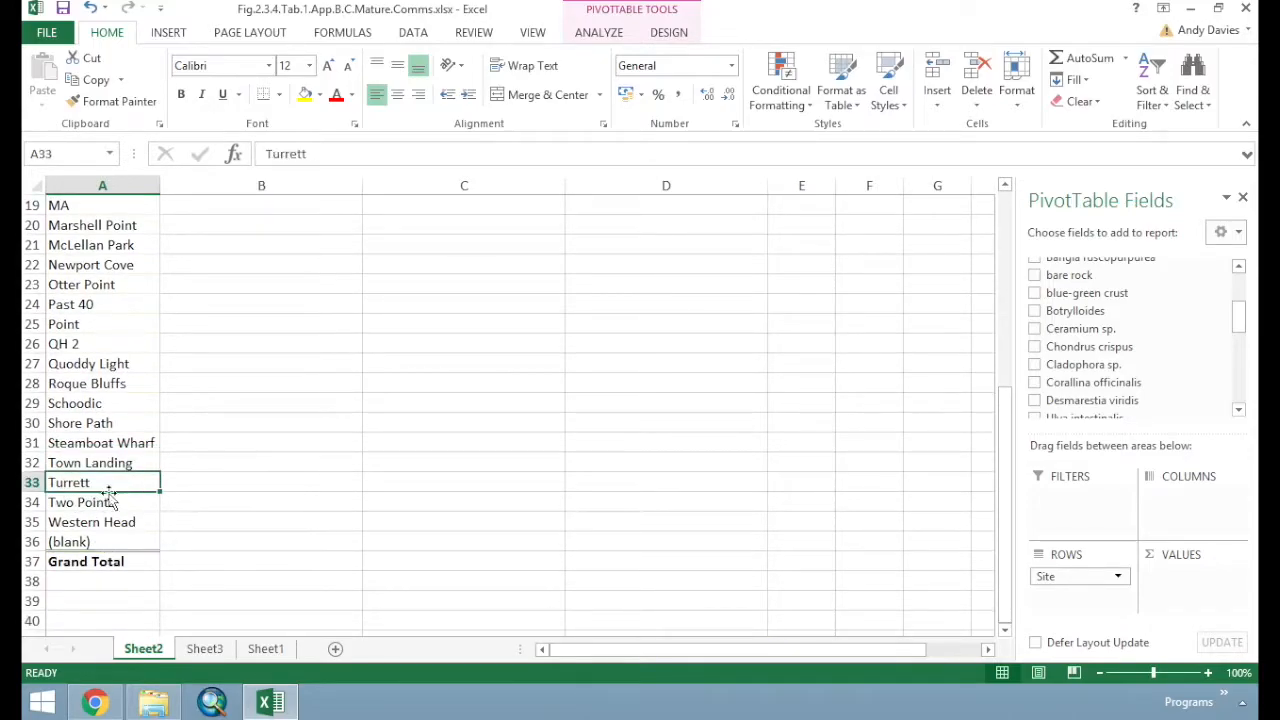
pyautogui.scroll(6, 179, 497)
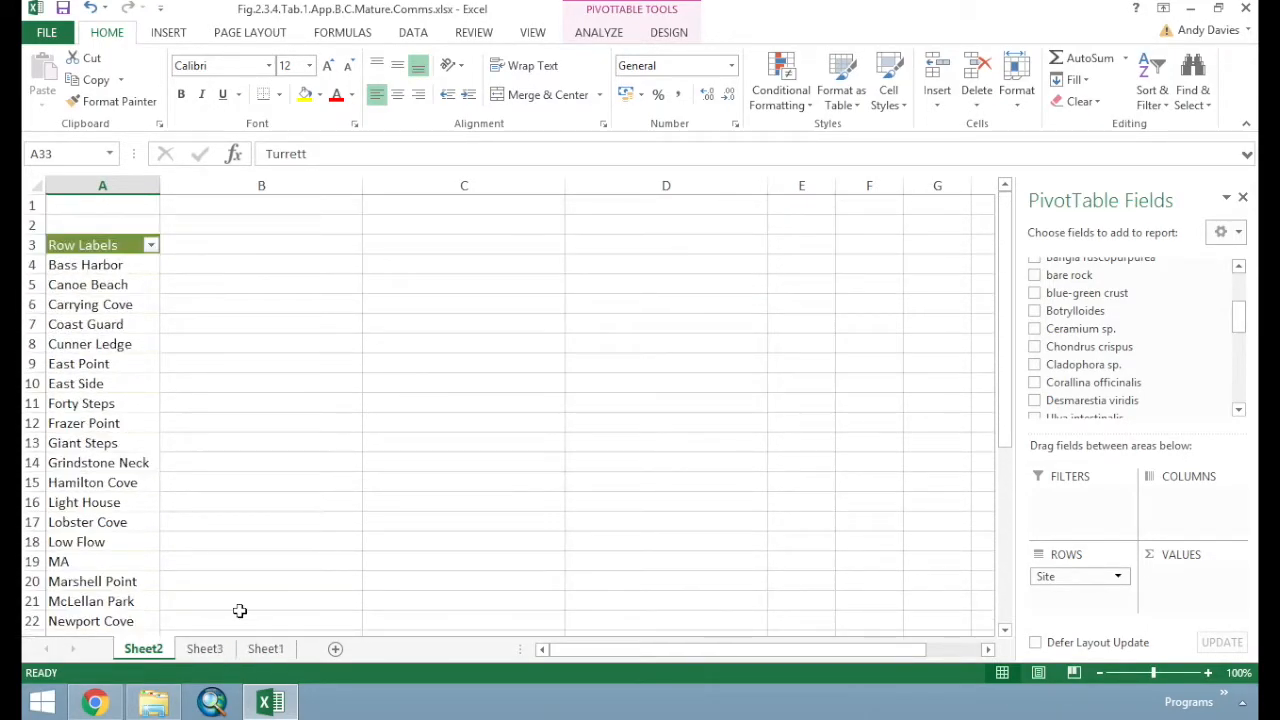
# Switch to Chrome and check Figure 3's site labels and caption, highlighting the words "wave-exposed shores"
pyautogui.click(94, 702)
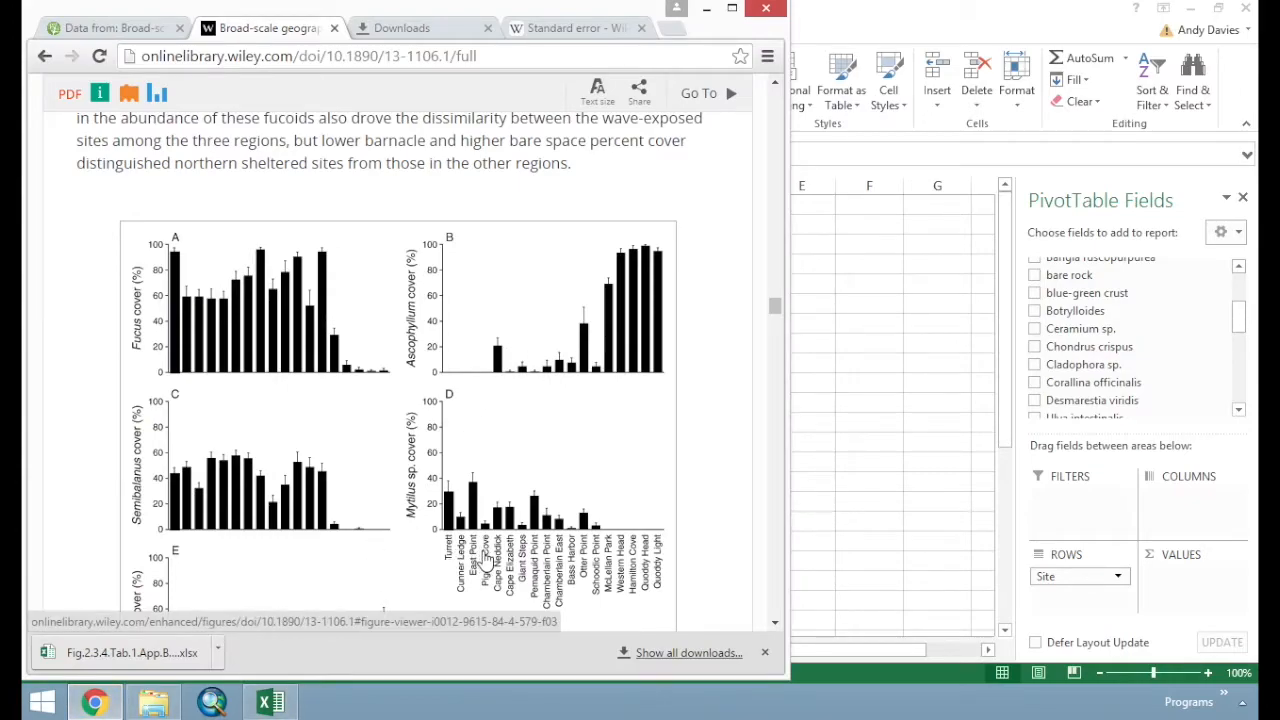
pyautogui.click(777, 625)
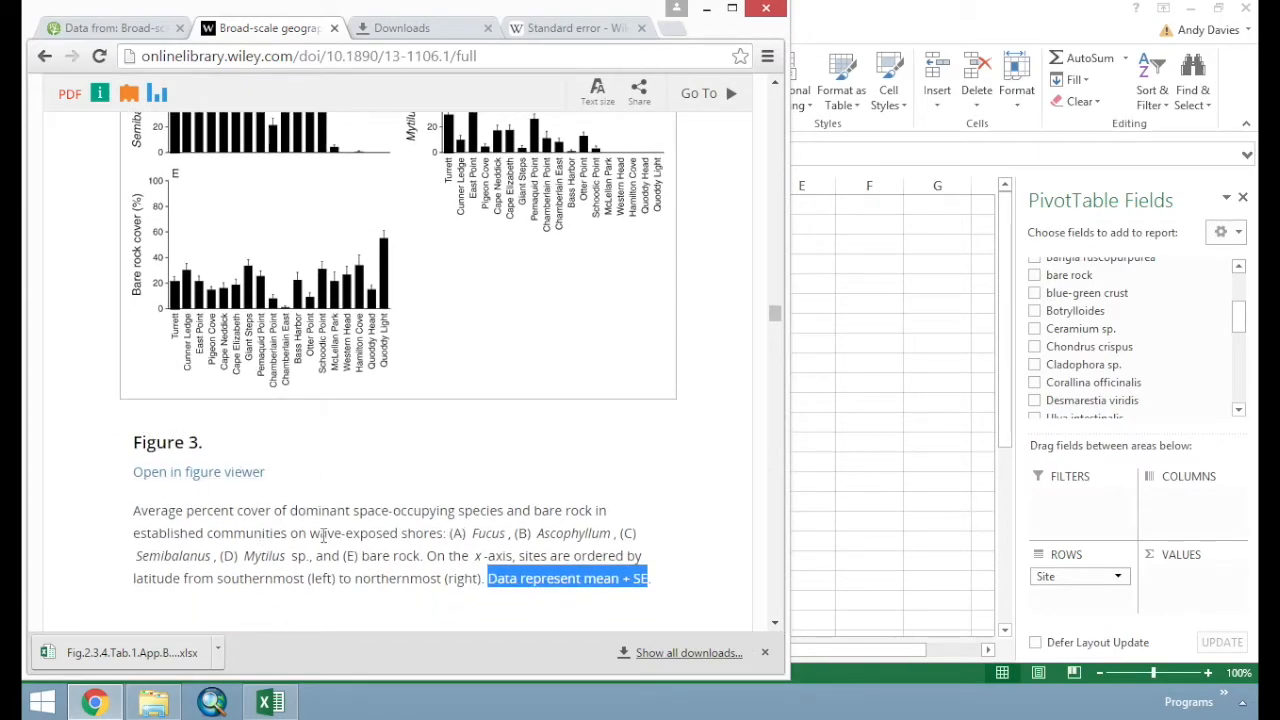
pyautogui.moveTo(310, 533); pyautogui.dragTo(443, 533)
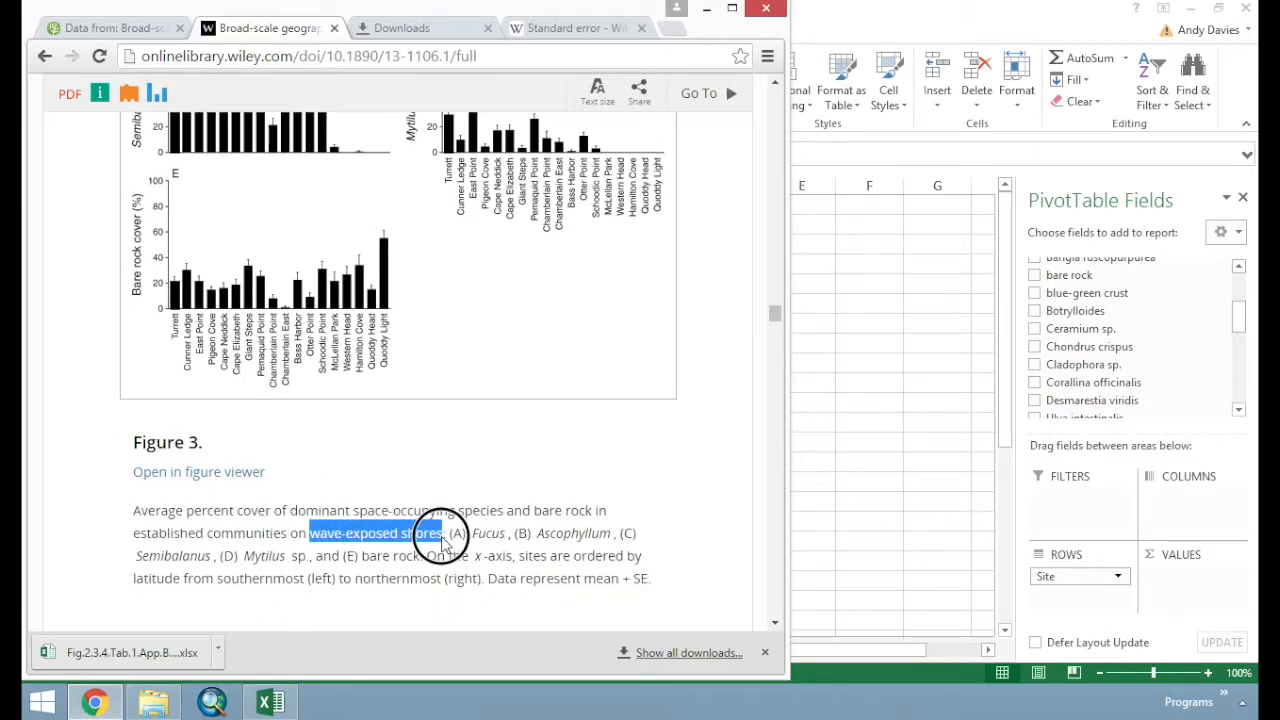
# Return to the Excel workbook, add Exposure as a PivotTable report filter and set it to High
pyautogui.click(866, 467)
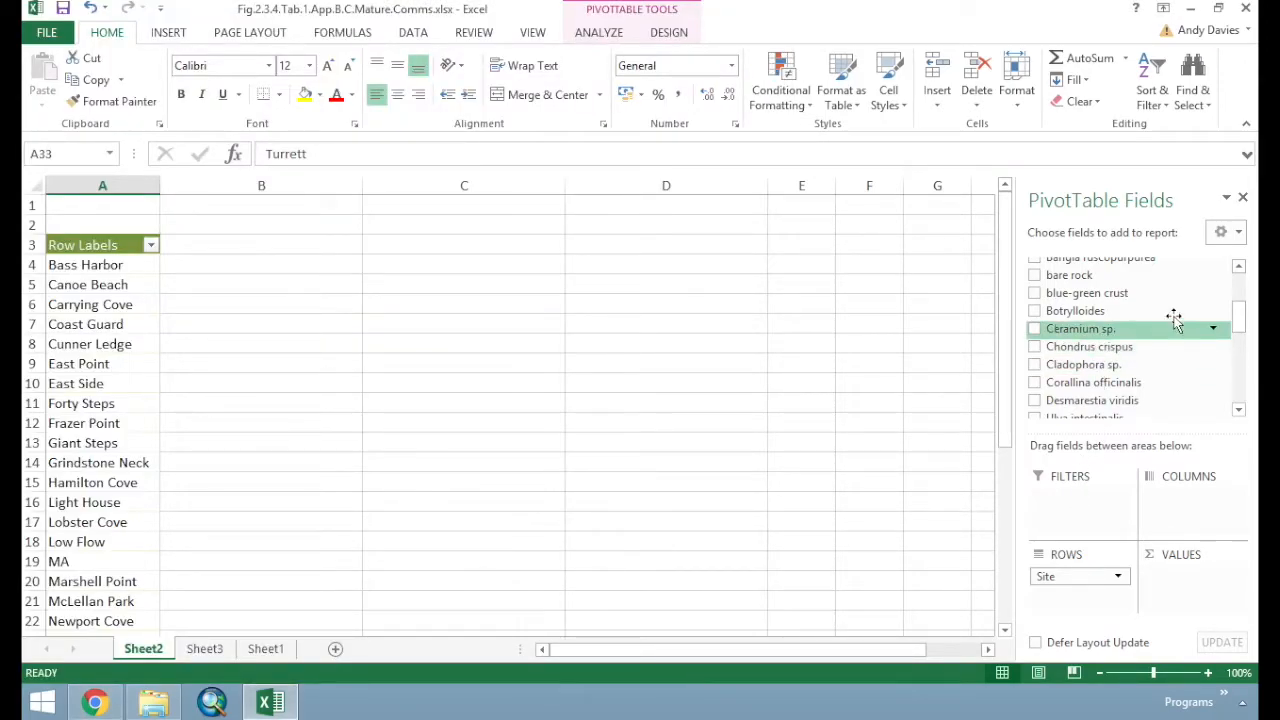
pyautogui.click(1238, 297)
pyautogui.moveTo(1092, 309); pyautogui.dragTo(1103, 500)
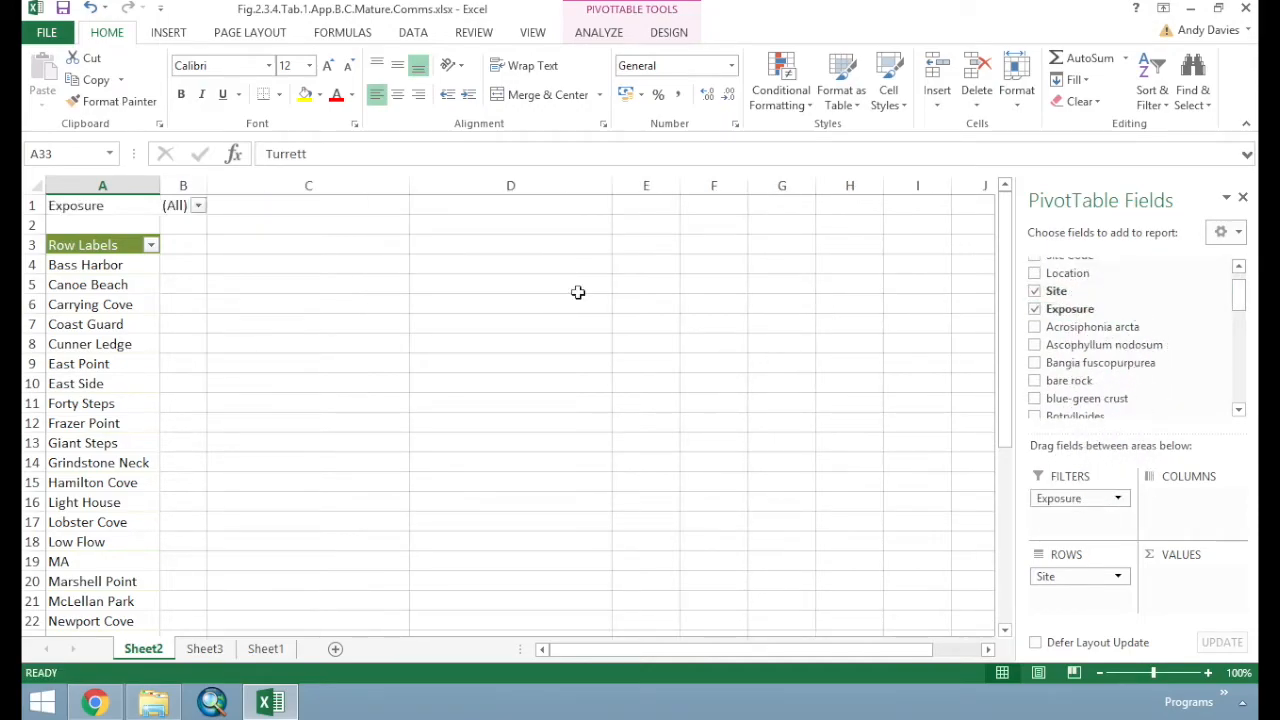
pyautogui.click(199, 205)
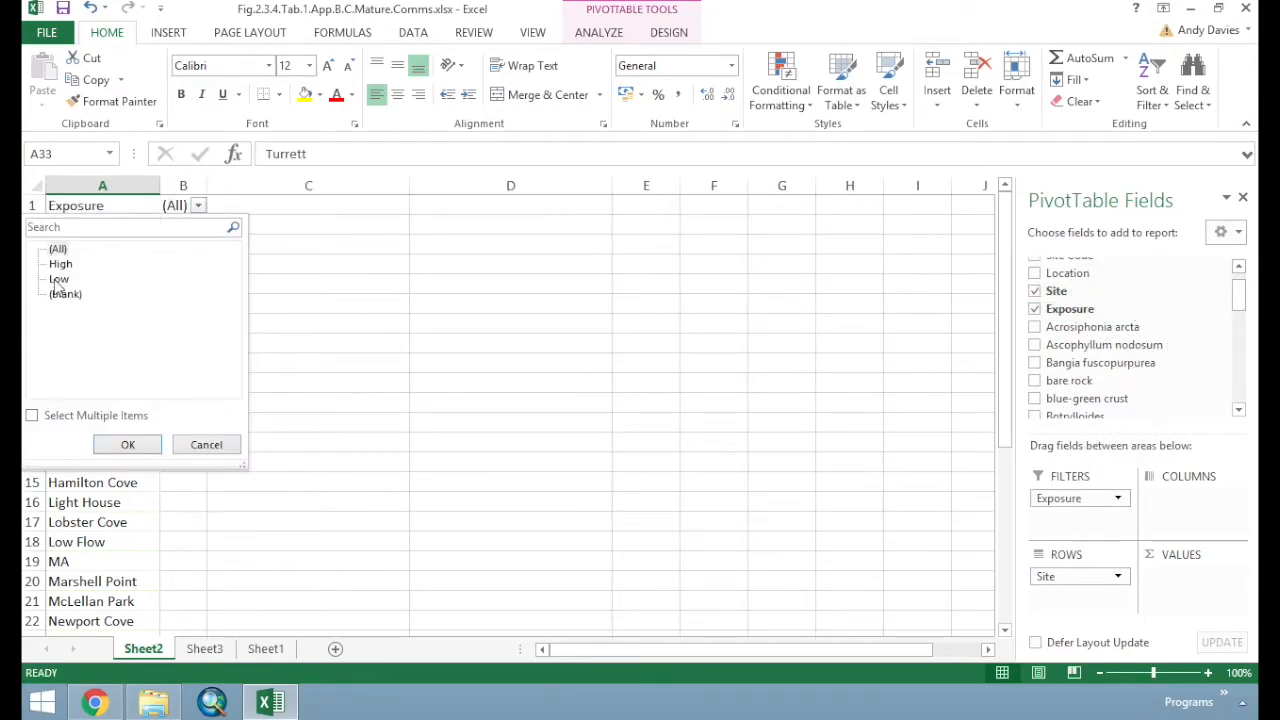
pyautogui.click(60, 265)
pyautogui.click(127, 444)
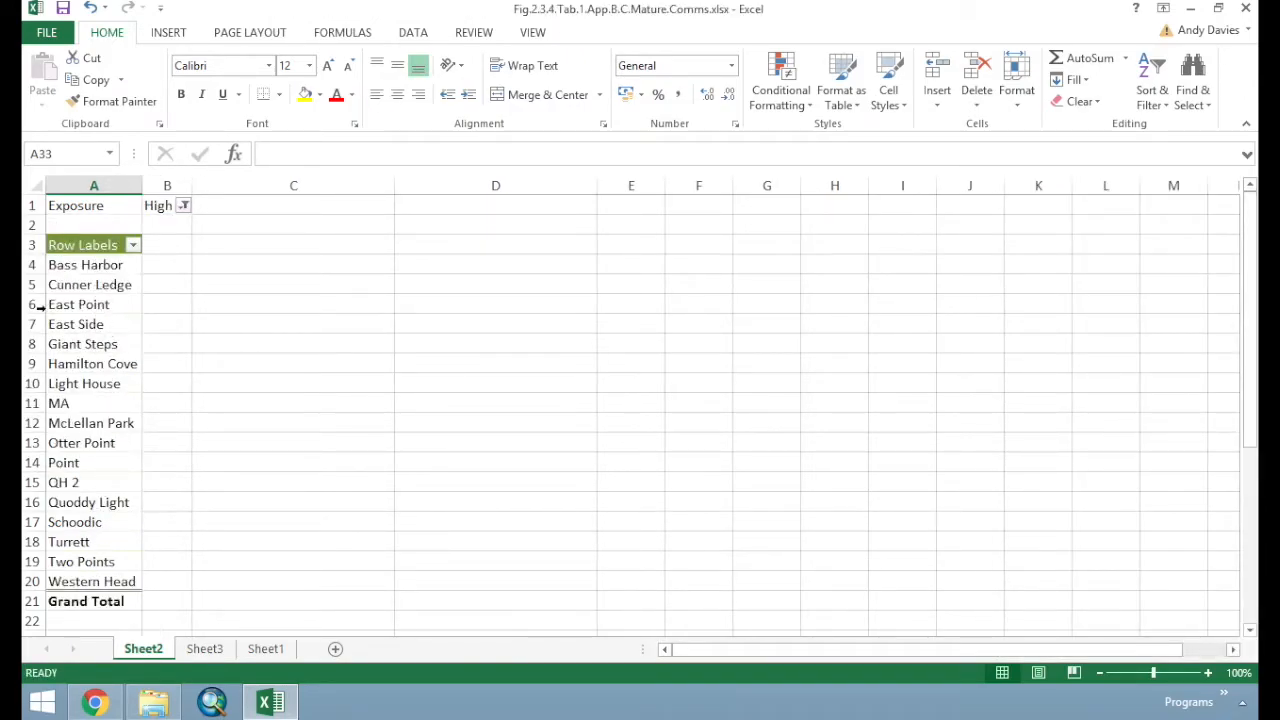
# Select the filtered site names in A4:A20, and compare them with the site labels of Figure 3 in Chrome
pyautogui.moveTo(65, 262); pyautogui.dragTo(90, 568)
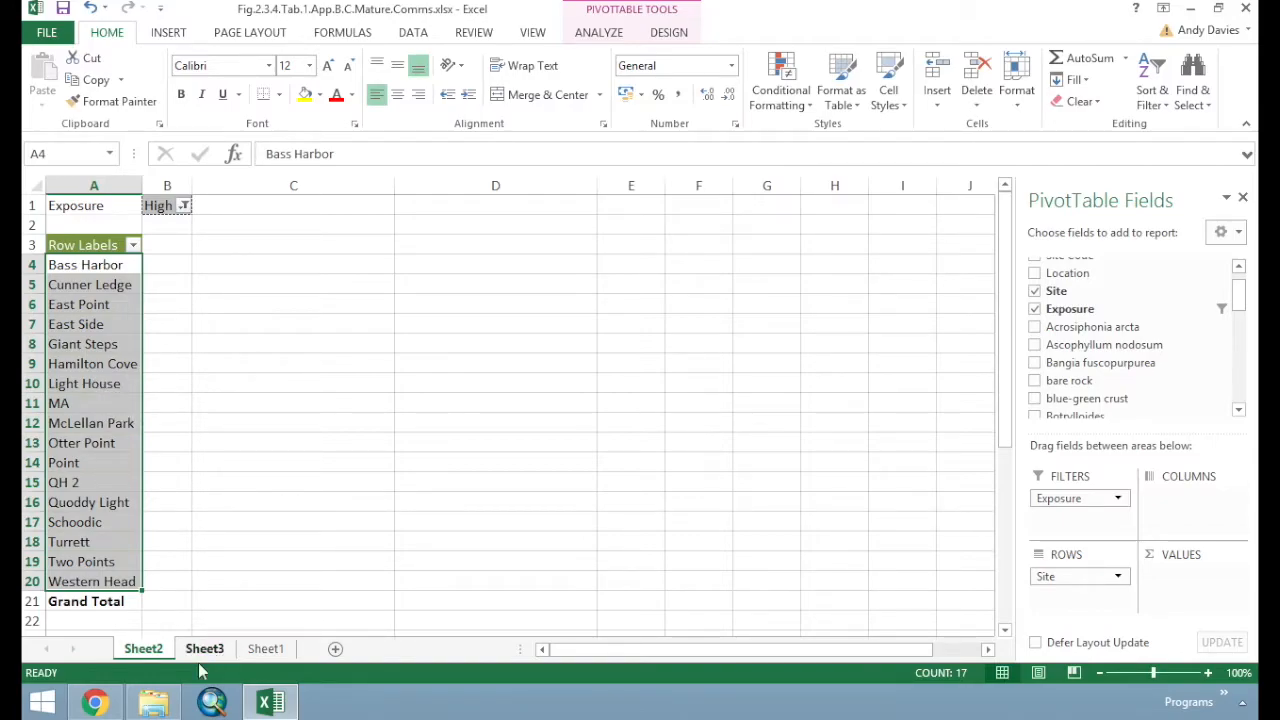
pyautogui.click(95, 702)
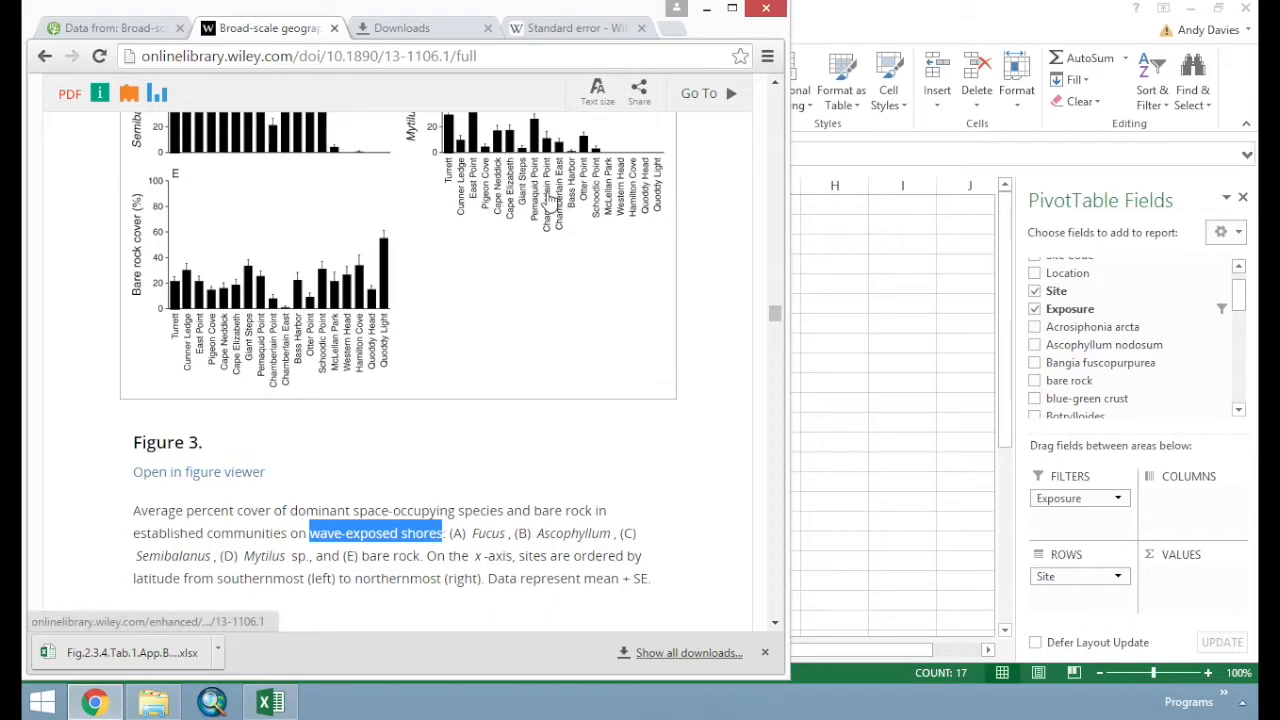
pyautogui.scroll(3, 640, 337)
pyautogui.scroll(-1, 713, 350)
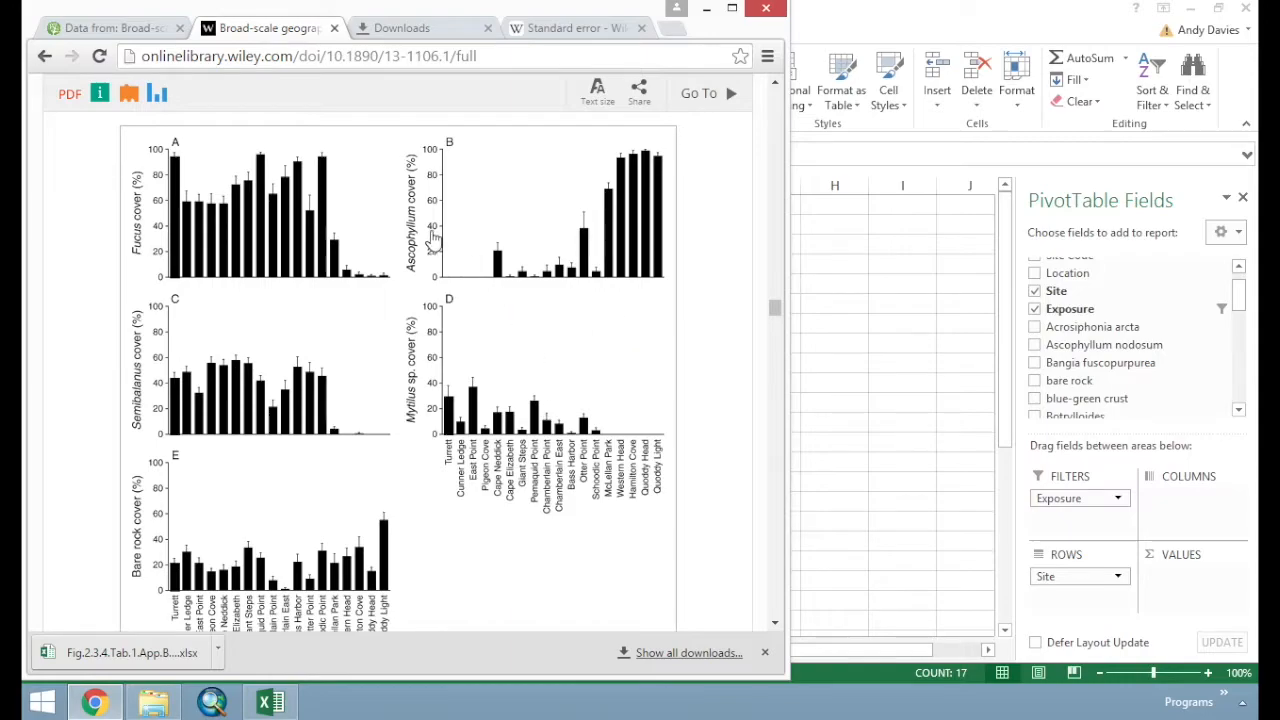
# Back in Excel, add Ascophyllum nodosum to the PivotTable values and summarize it by Average
pyautogui.click(865, 330)
pyautogui.moveTo(1103, 344); pyautogui.dragTo(1205, 586)
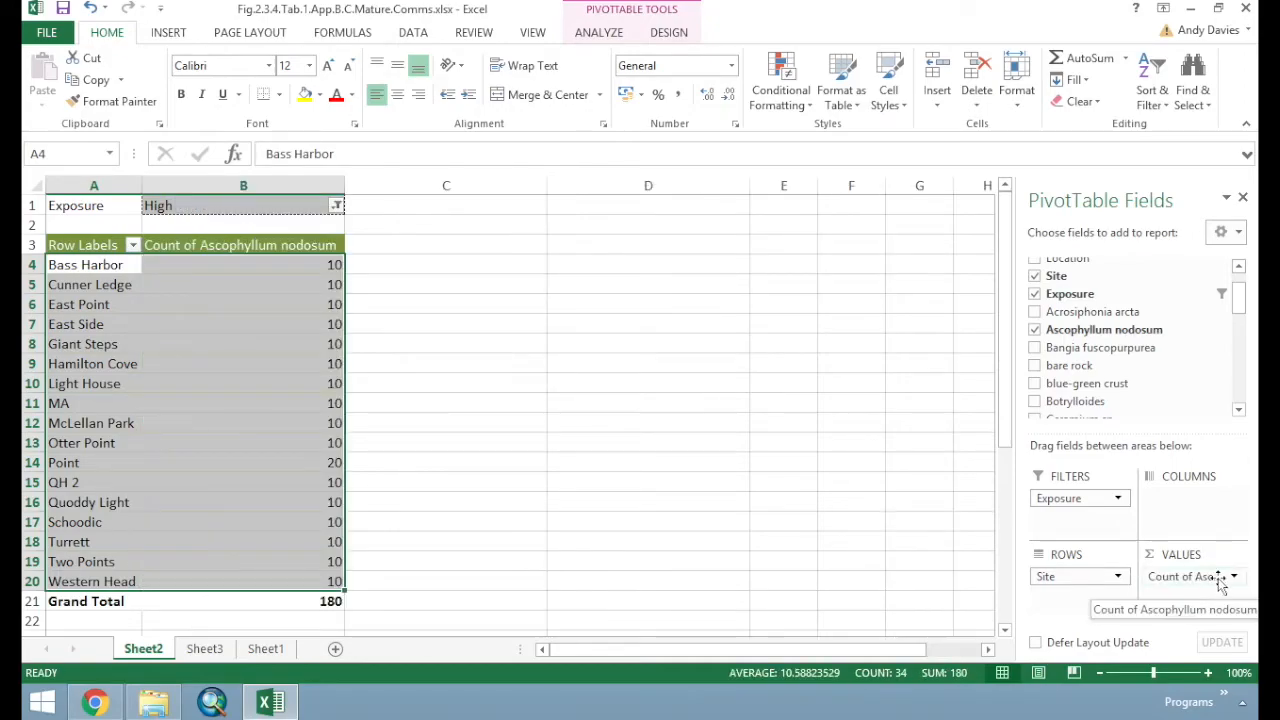
pyautogui.click(1236, 579)
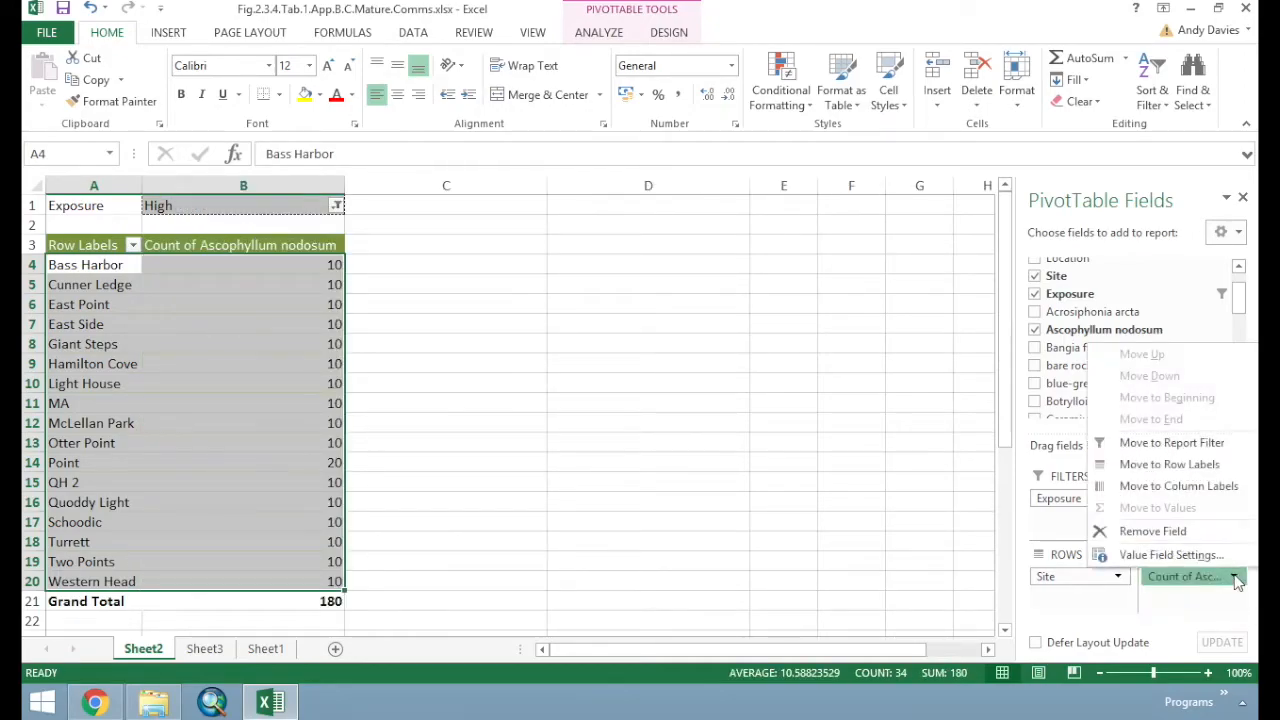
pyautogui.click(1205, 554)
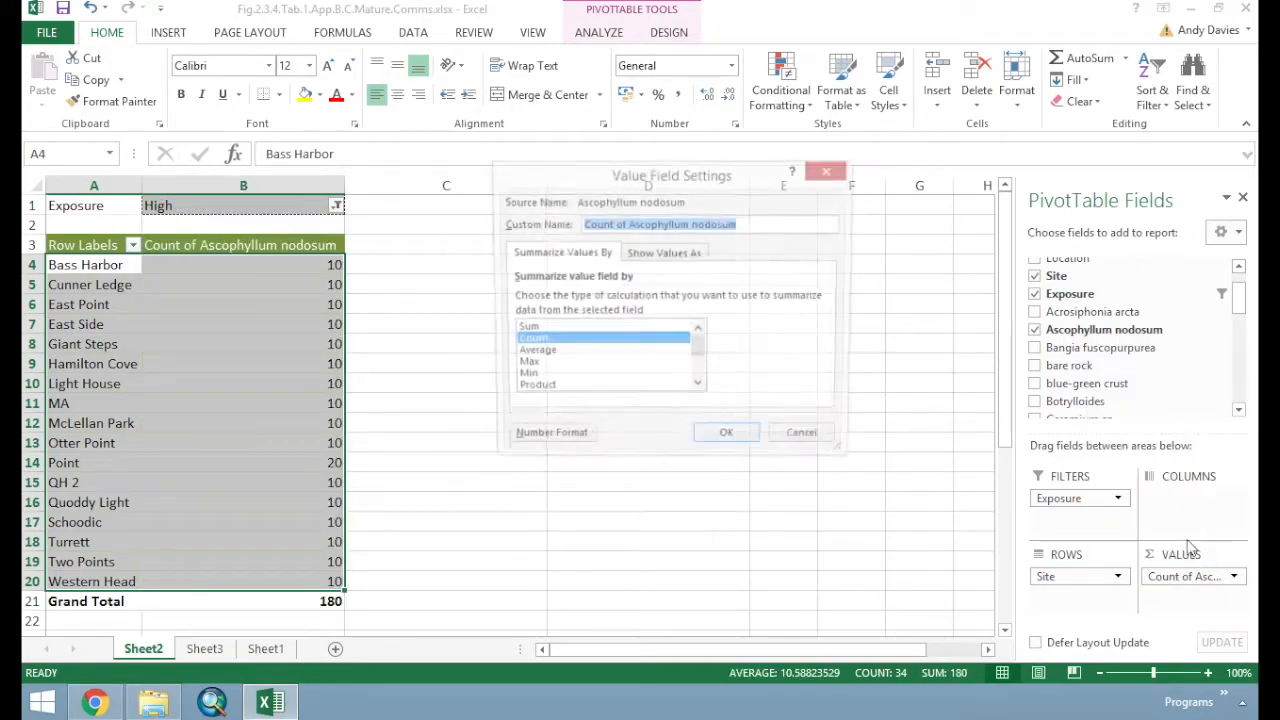
pyautogui.click(536, 354)
pyautogui.click(720, 440)
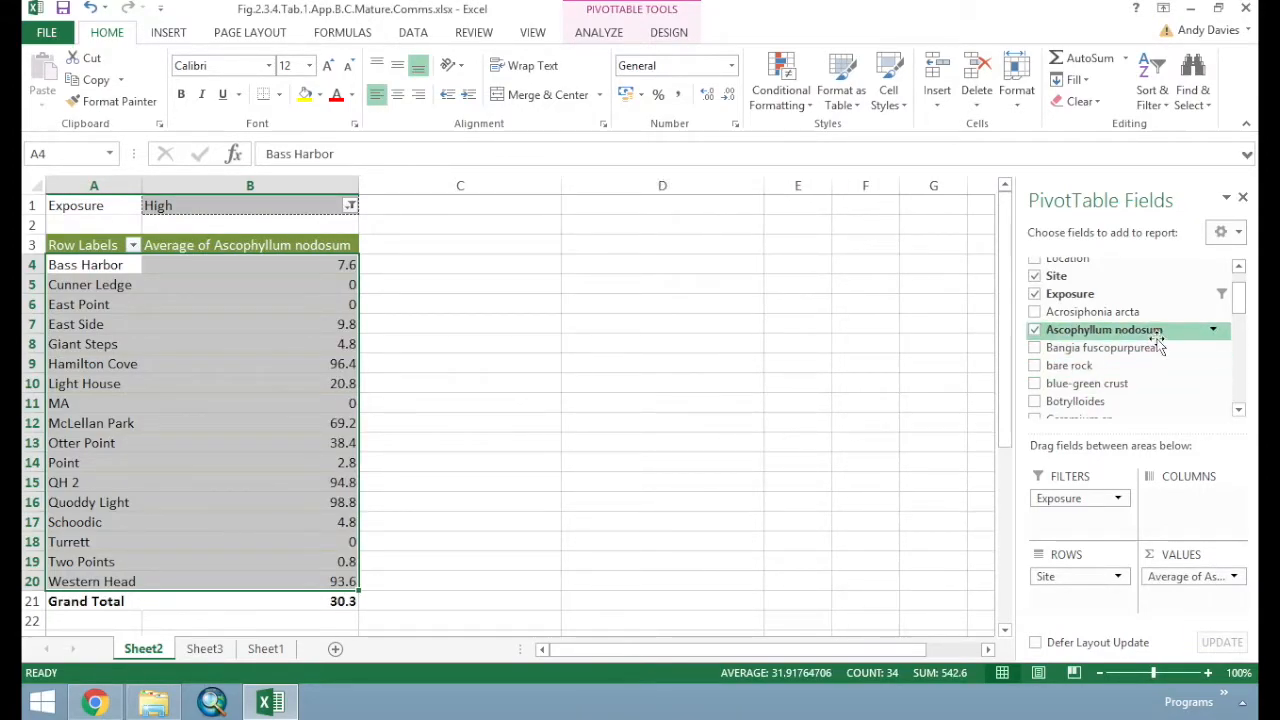
# Add Ascophyllum nodosum as a second value field and summarize it by StdDev
pyautogui.moveTo(1138, 330); pyautogui.dragTo(1198, 600)
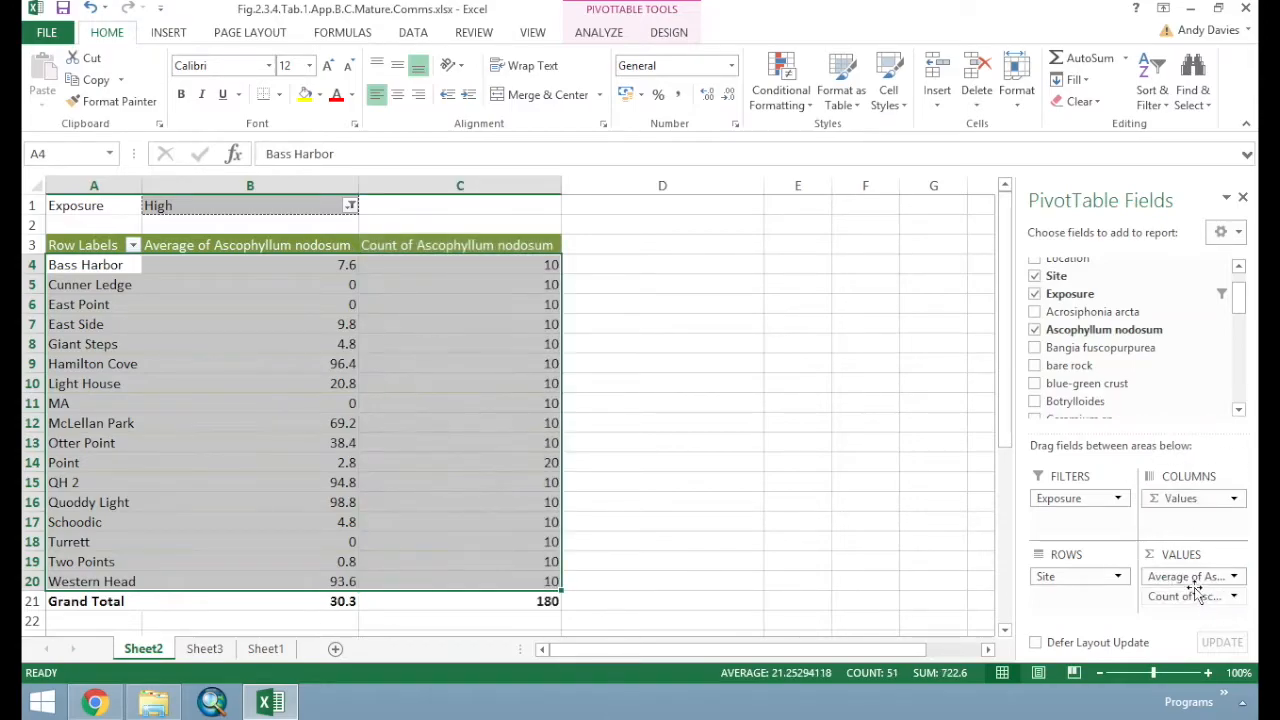
pyautogui.click(1232, 596)
pyautogui.click(1152, 576)
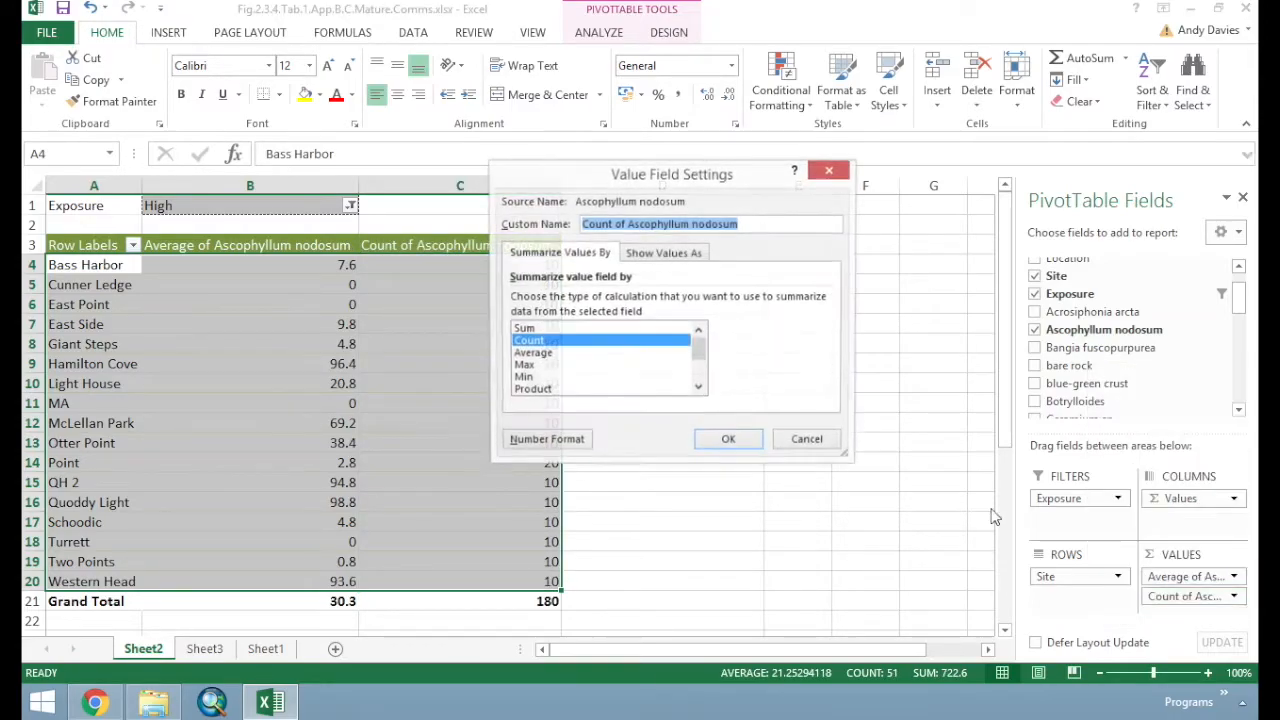
pyautogui.click(699, 389)
pyautogui.click(699, 389)
pyautogui.click(699, 389)
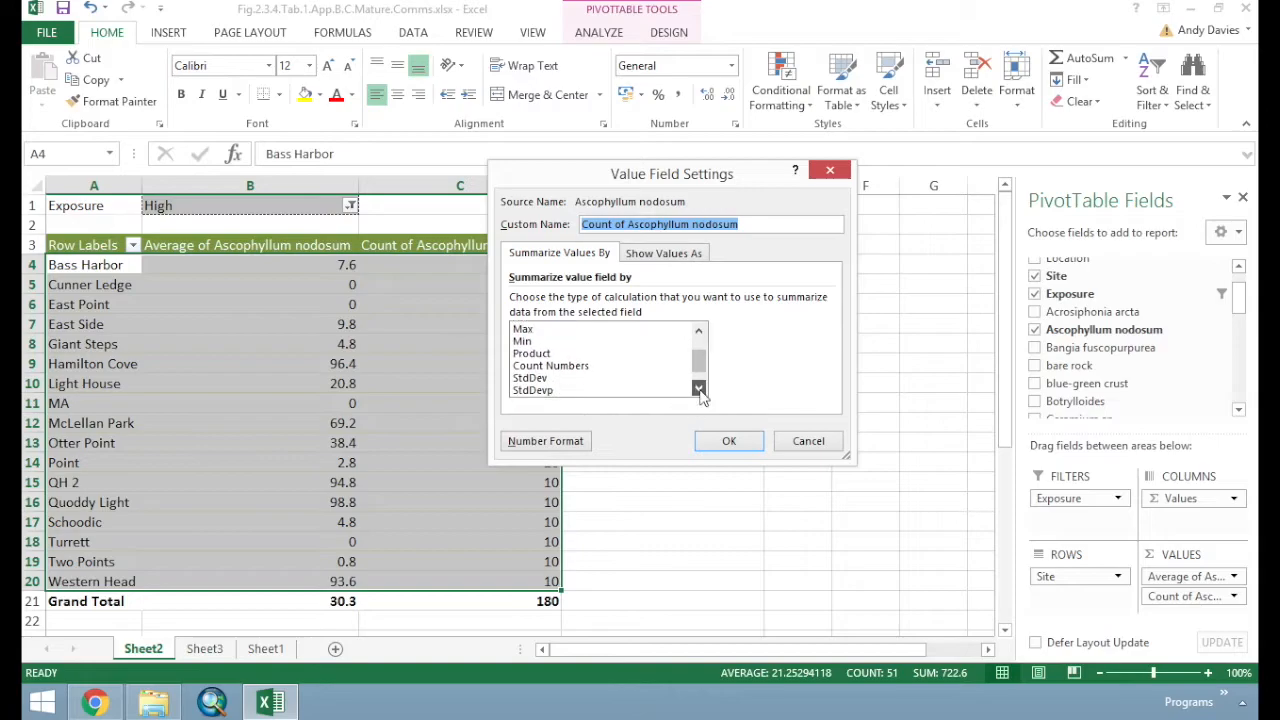
pyautogui.click(540, 377)
pyautogui.click(729, 441)
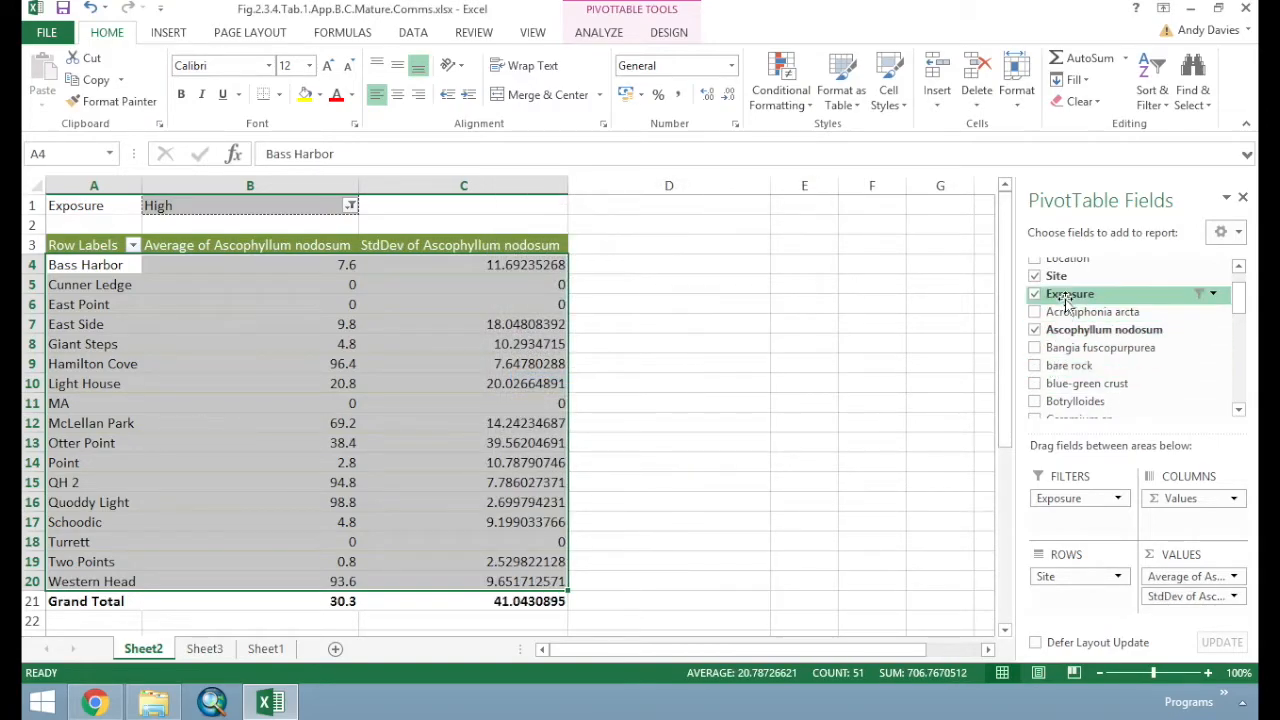
# Add Ascophyllum nodosum as a third value field summarized by Count, and select the Point site's row
pyautogui.moveTo(1075, 330); pyautogui.dragTo(1195, 612)
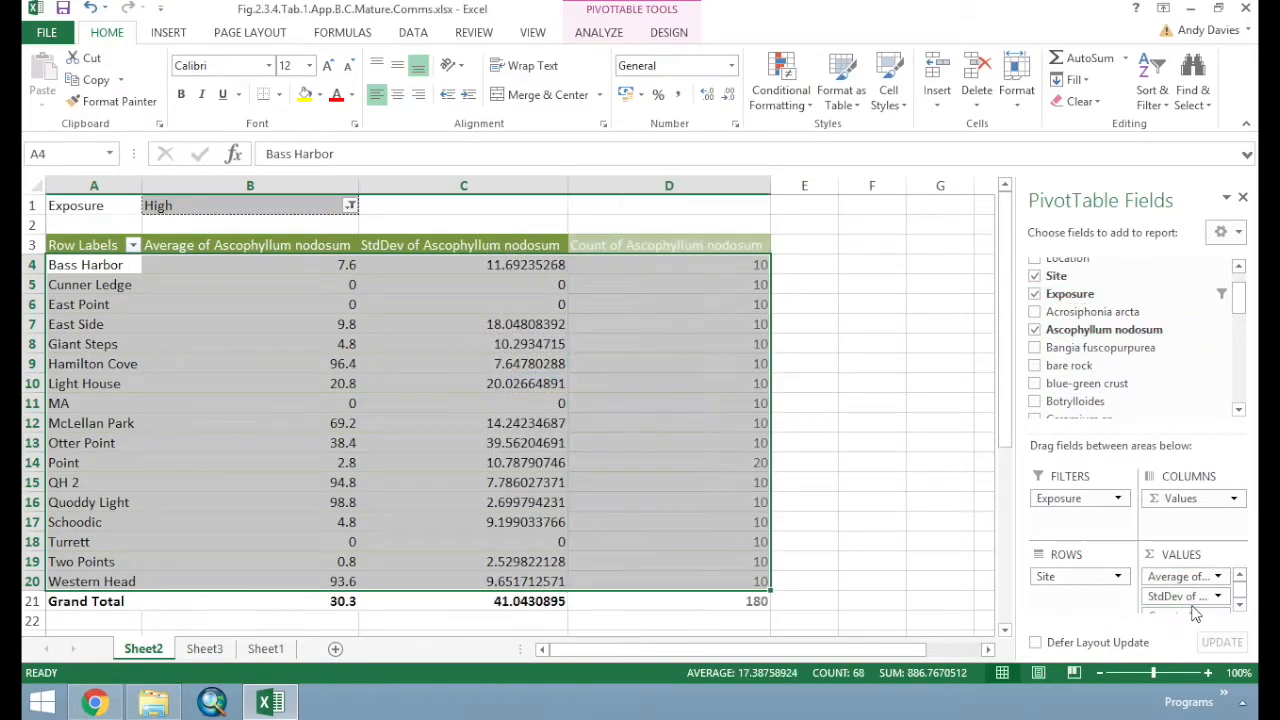
pyautogui.click(1218, 604)
pyautogui.click(1150, 588)
pyautogui.scroll(-2, 698, 388)
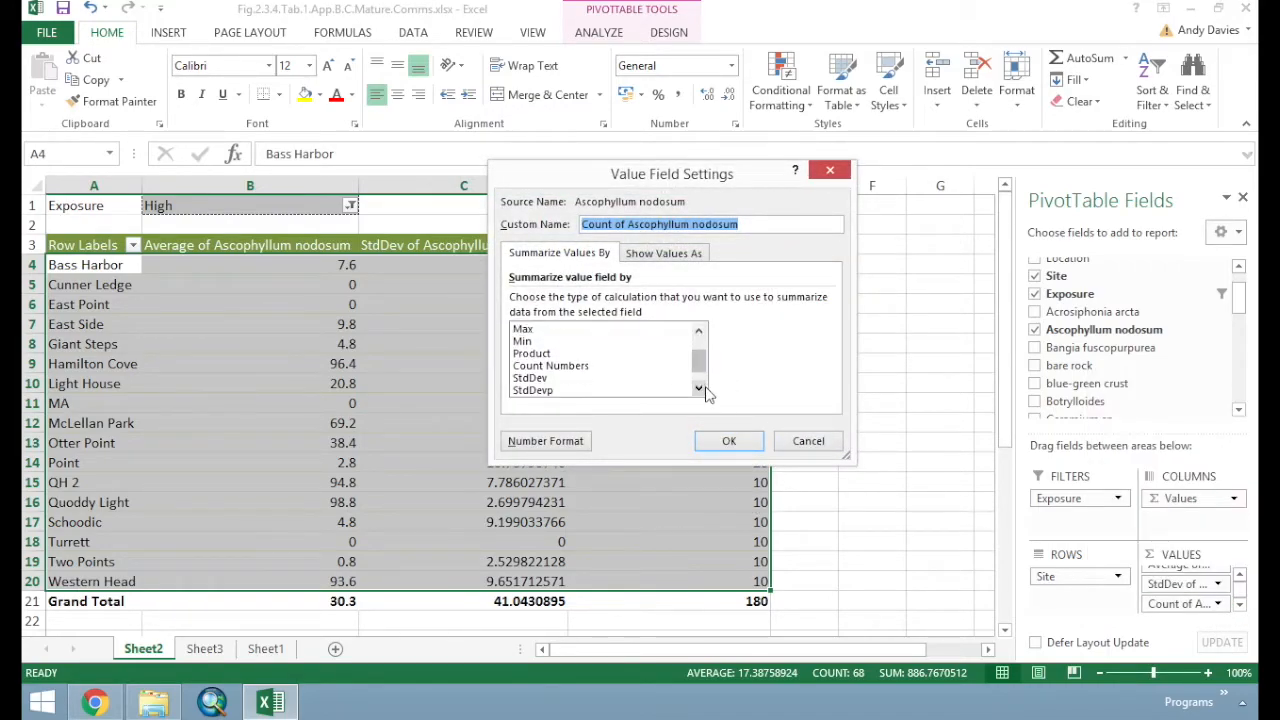
pyautogui.click(540, 353)
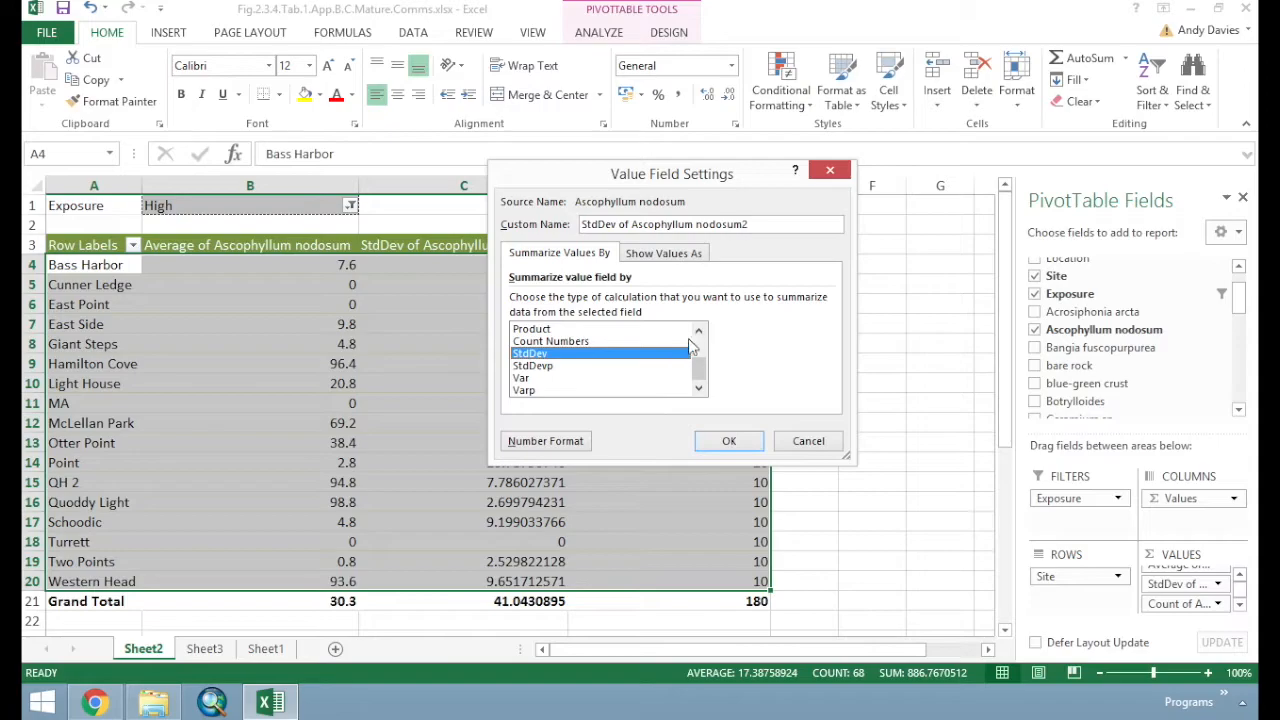
pyautogui.scroll(2, 690, 350)
pyautogui.click(555, 341)
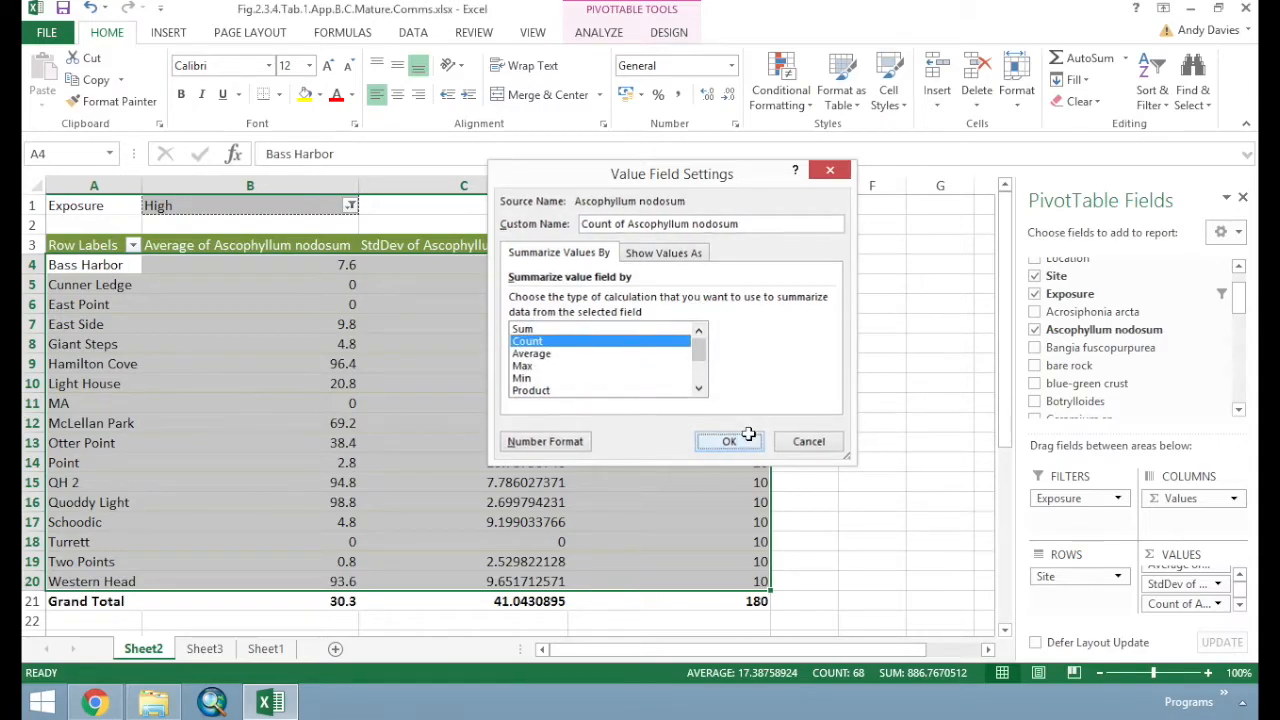
pyautogui.click(727, 440)
pyautogui.click(800, 524)
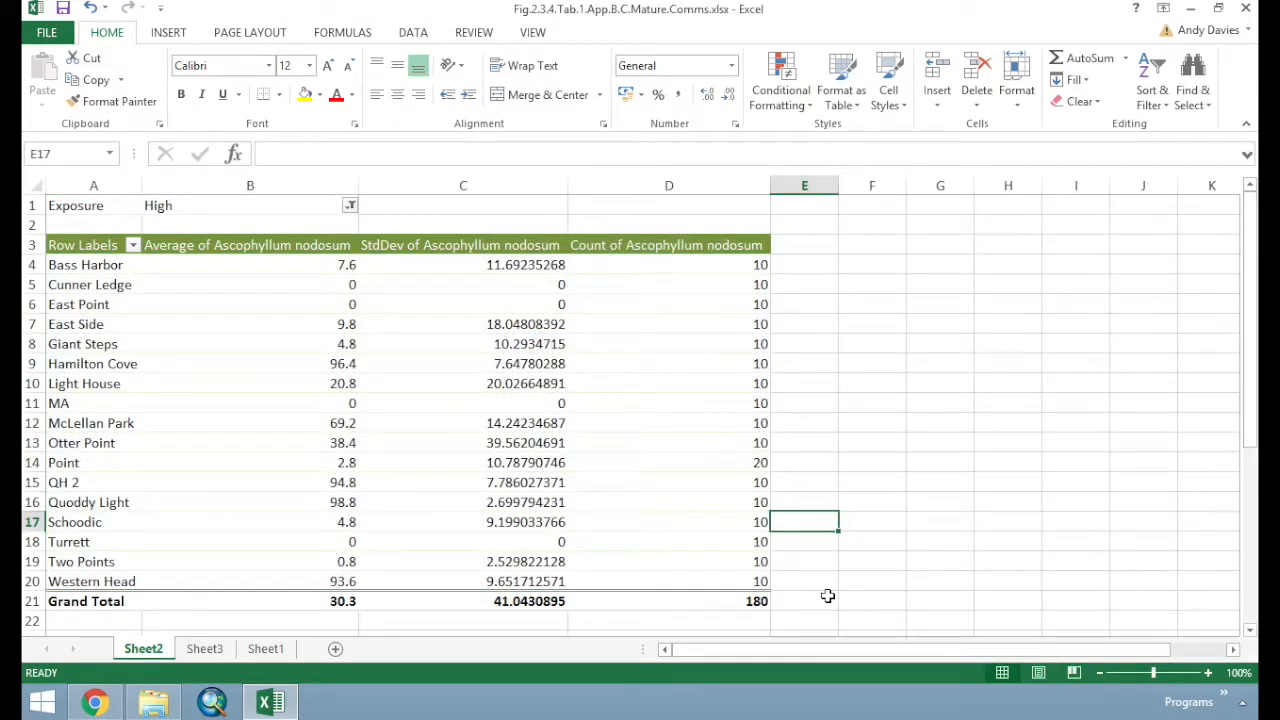
pyautogui.click(67, 463)
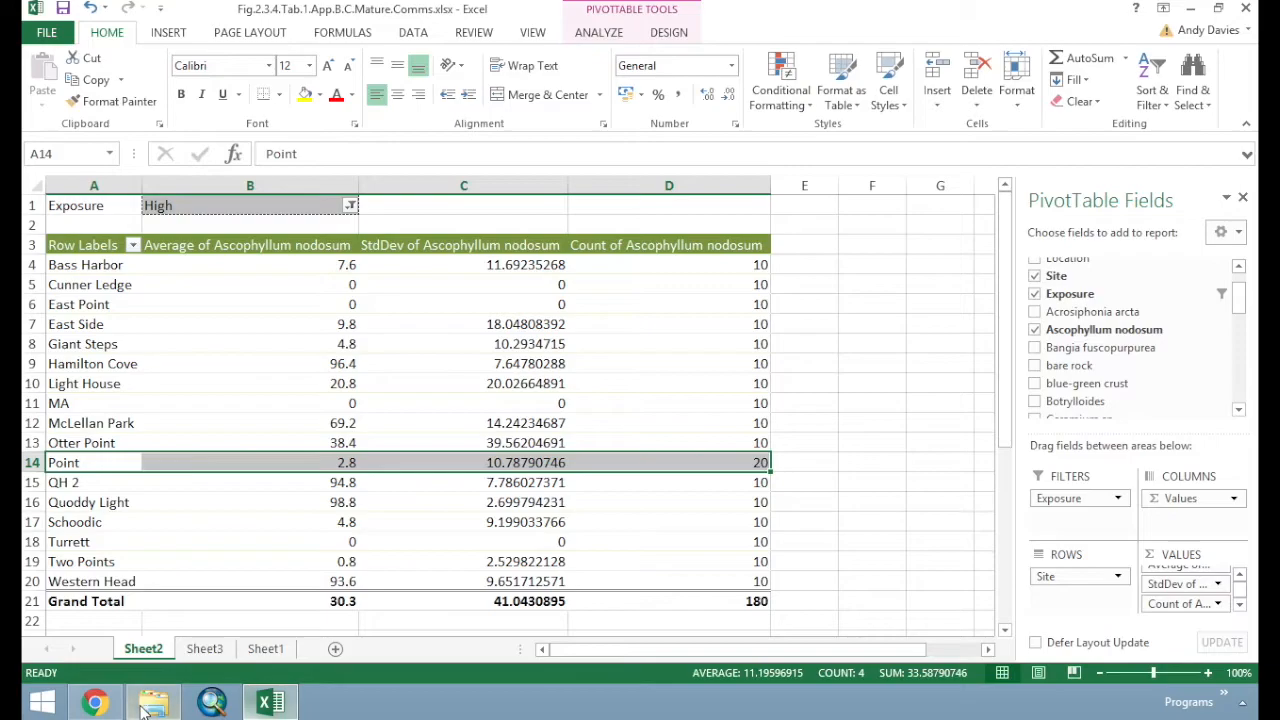
# Check the site labels of Figure 3 in Chrome, and exclude the Point site from the PivotTable's row labels in Excel
pyautogui.click(95, 703)
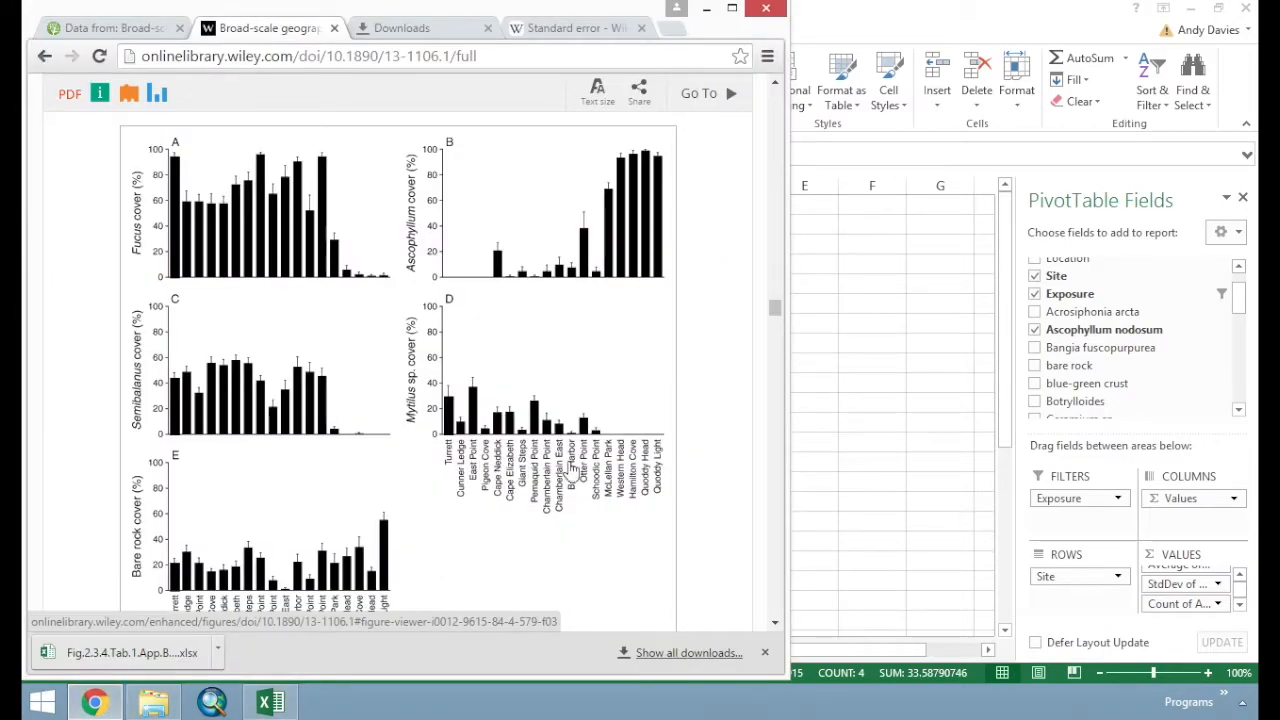
pyautogui.click(842, 445)
pyautogui.rightClick(73, 467)
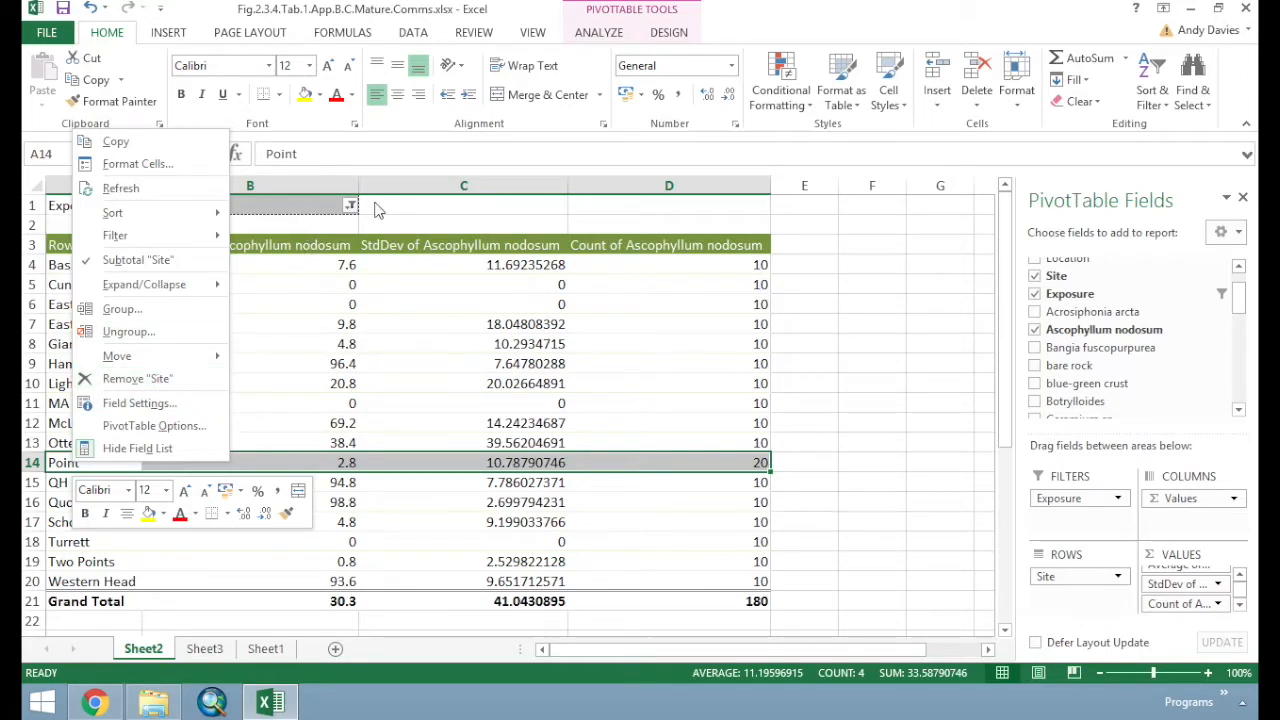
pyautogui.press('Escape')
pyautogui.click(133, 245)
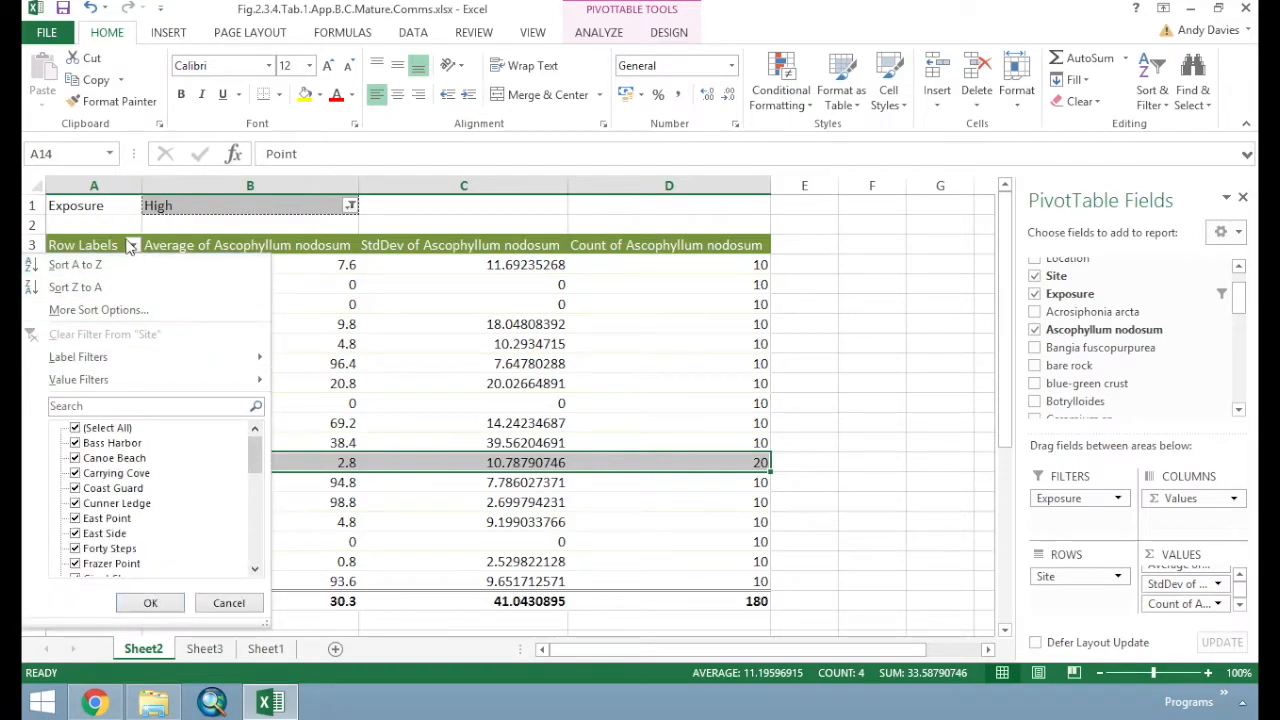
pyautogui.moveTo(260, 443); pyautogui.dragTo(252, 512)
pyautogui.click(76, 534)
pyautogui.click(149, 601)
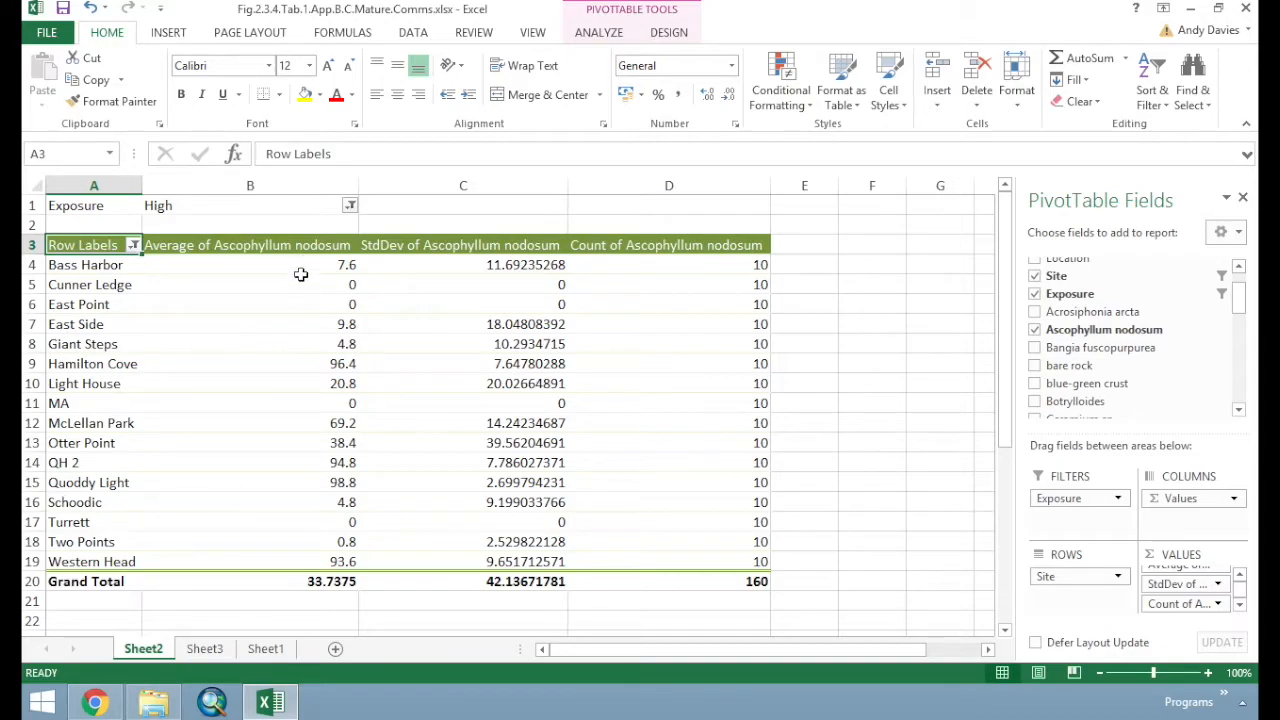
# Consult Figure 3B in Chrome, and in Excel apply a smallest-to-largest sort to the Average of Ascophyllum nodosum header in B3
pyautogui.click(94, 703)
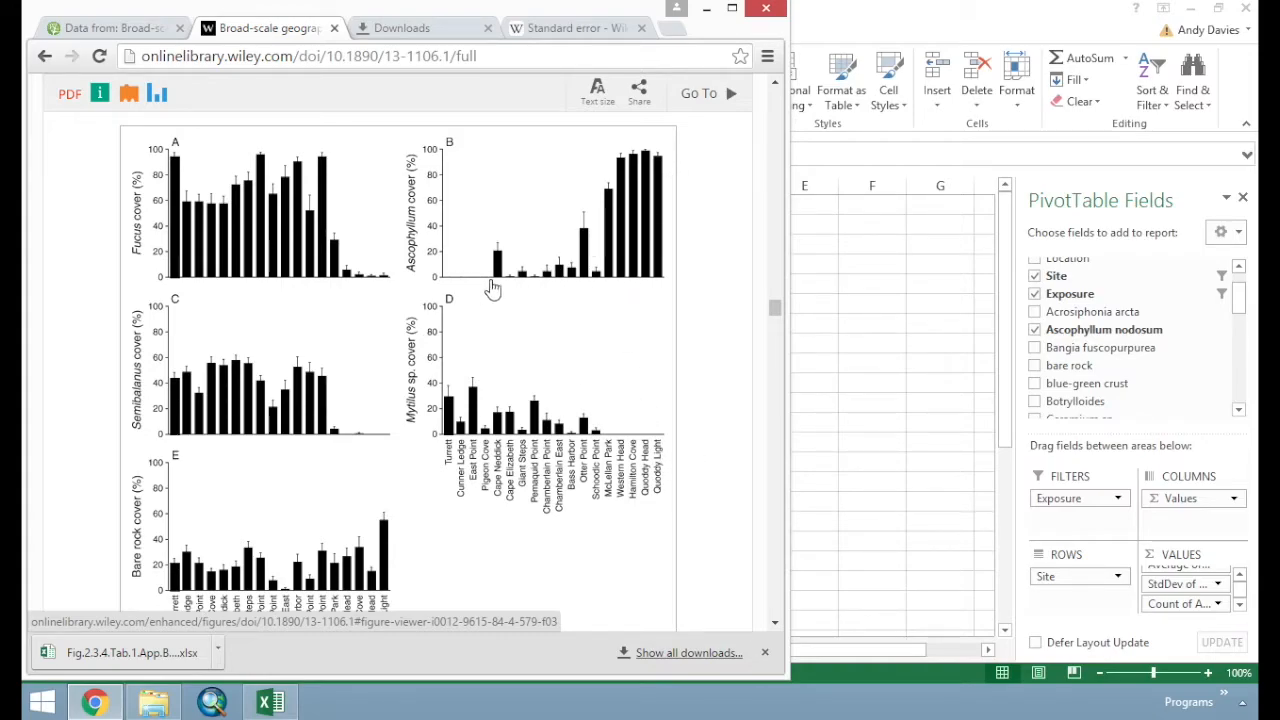
pyautogui.click(832, 314)
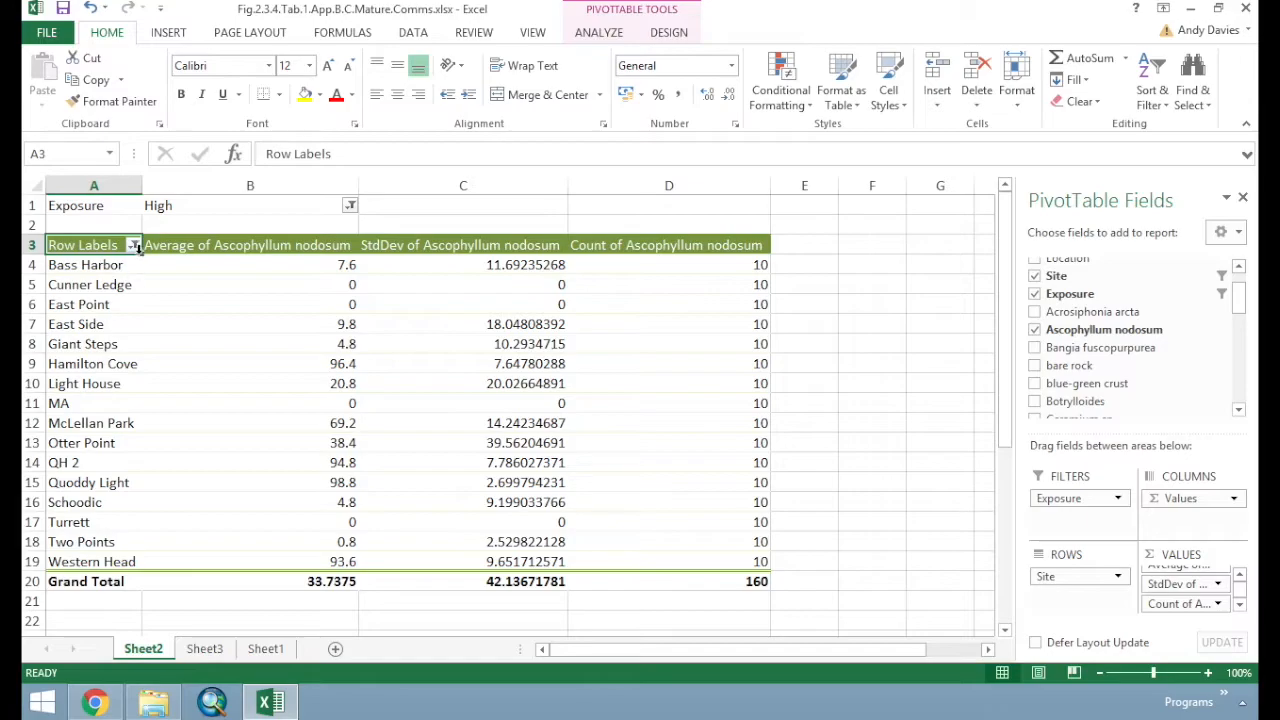
pyautogui.click(134, 247)
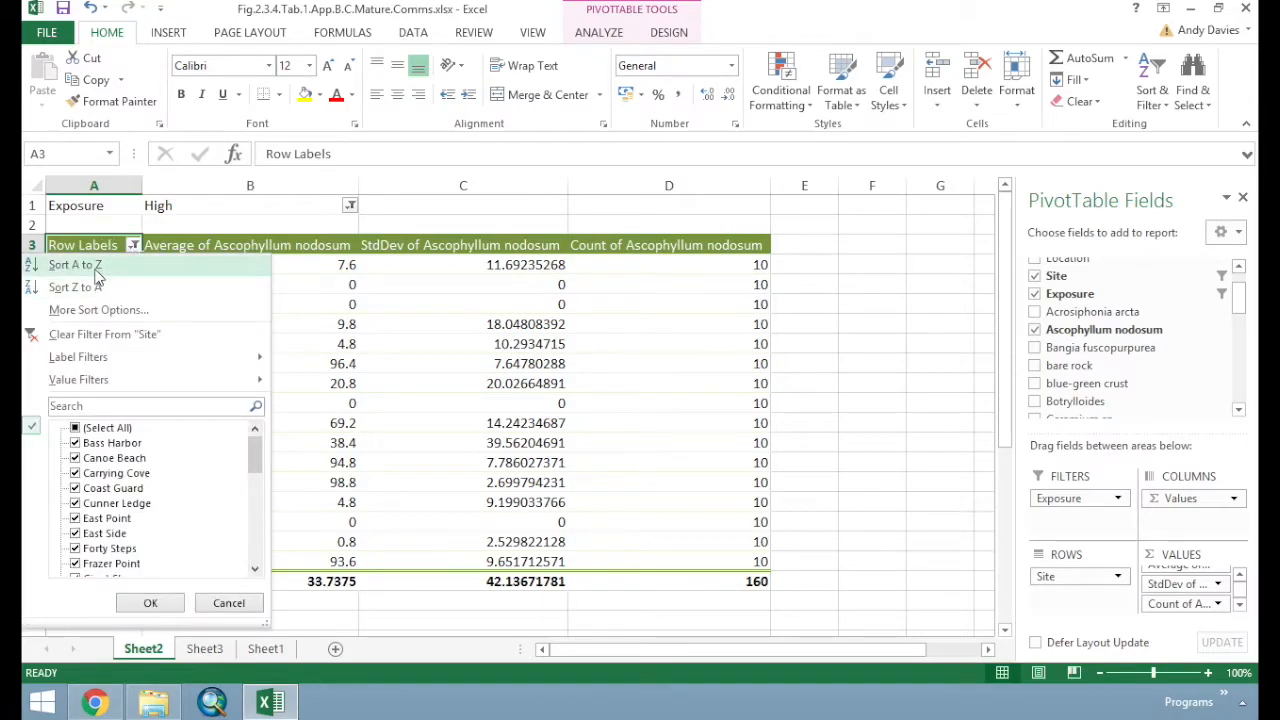
pyautogui.click(242, 250)
pyautogui.click(350, 250)
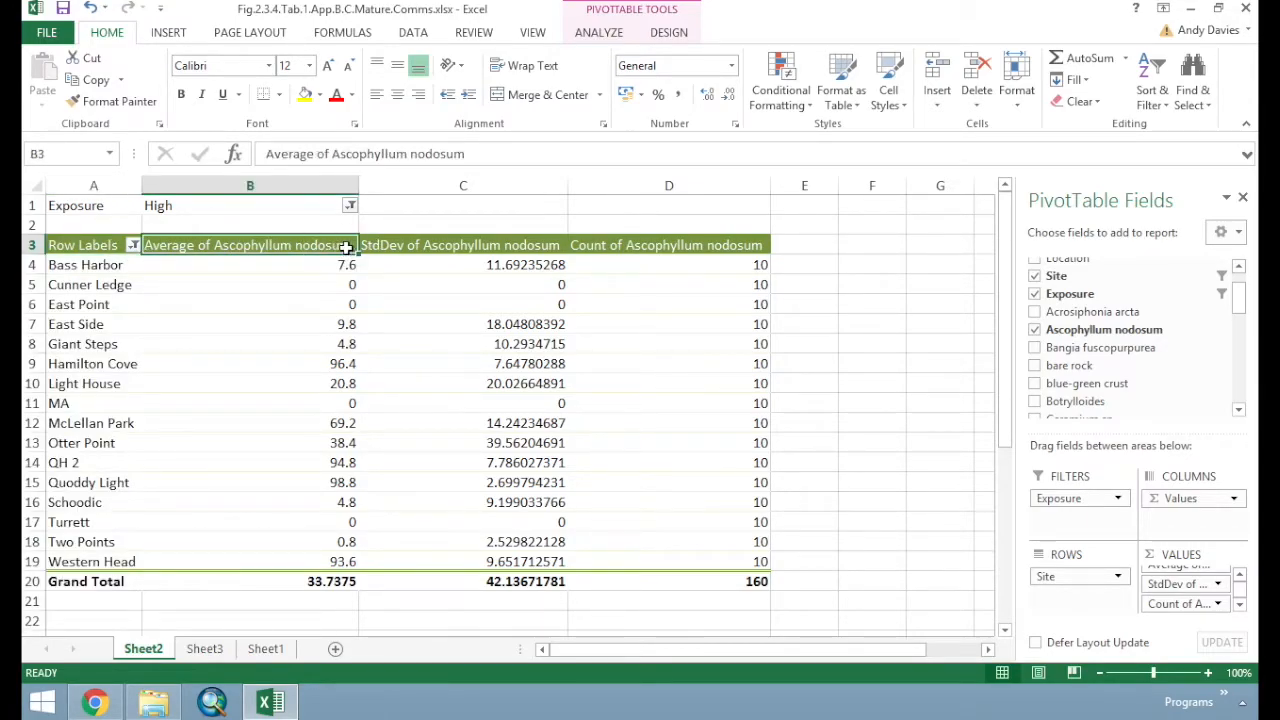
pyautogui.rightClick(340, 256)
pyautogui.moveTo(385, 356)
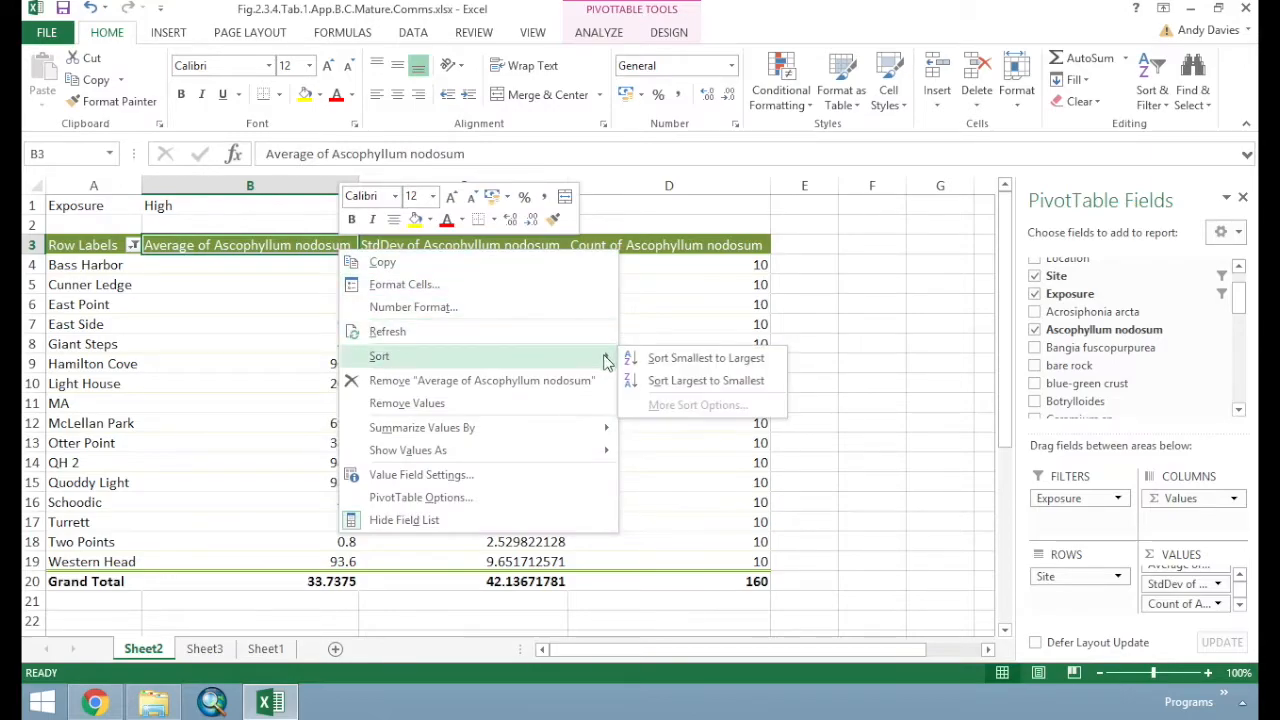
pyautogui.click(694, 358)
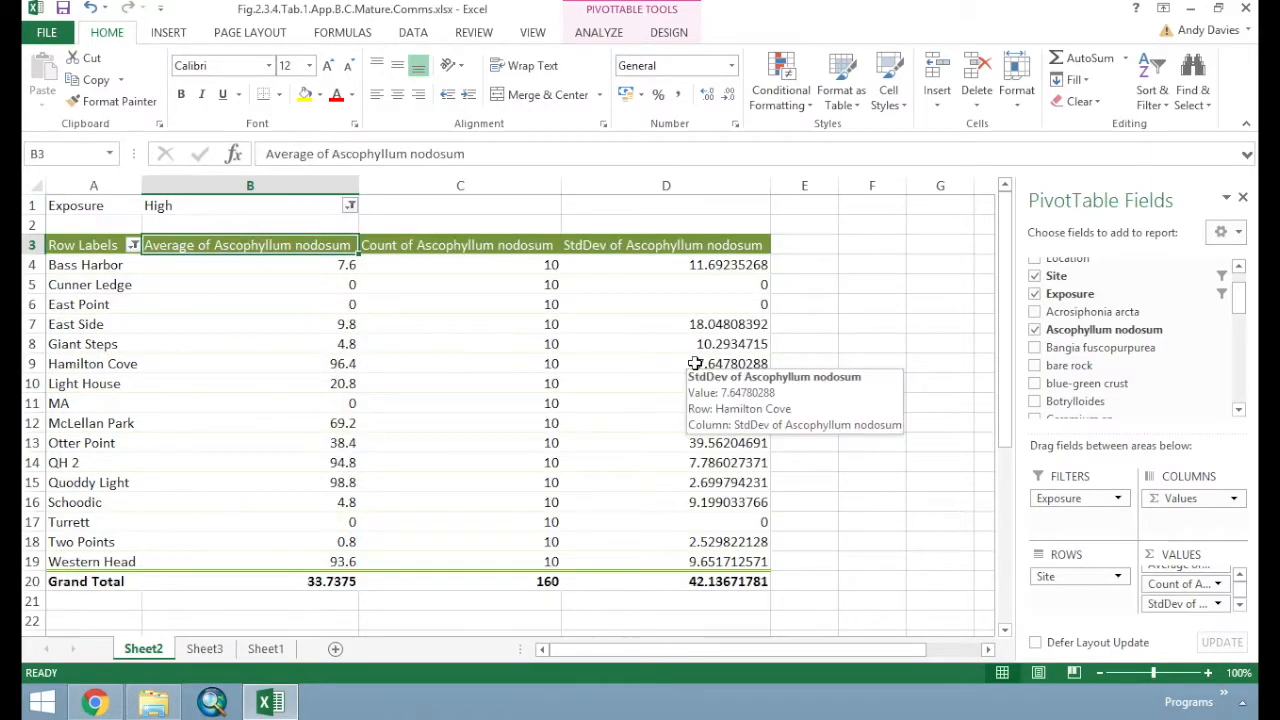
# Sort the PivotTable's sites by their Average of Ascophyllum nodosum values from smallest to largest
pyautogui.rightClick(275, 264)
pyautogui.moveTo(365, 376)
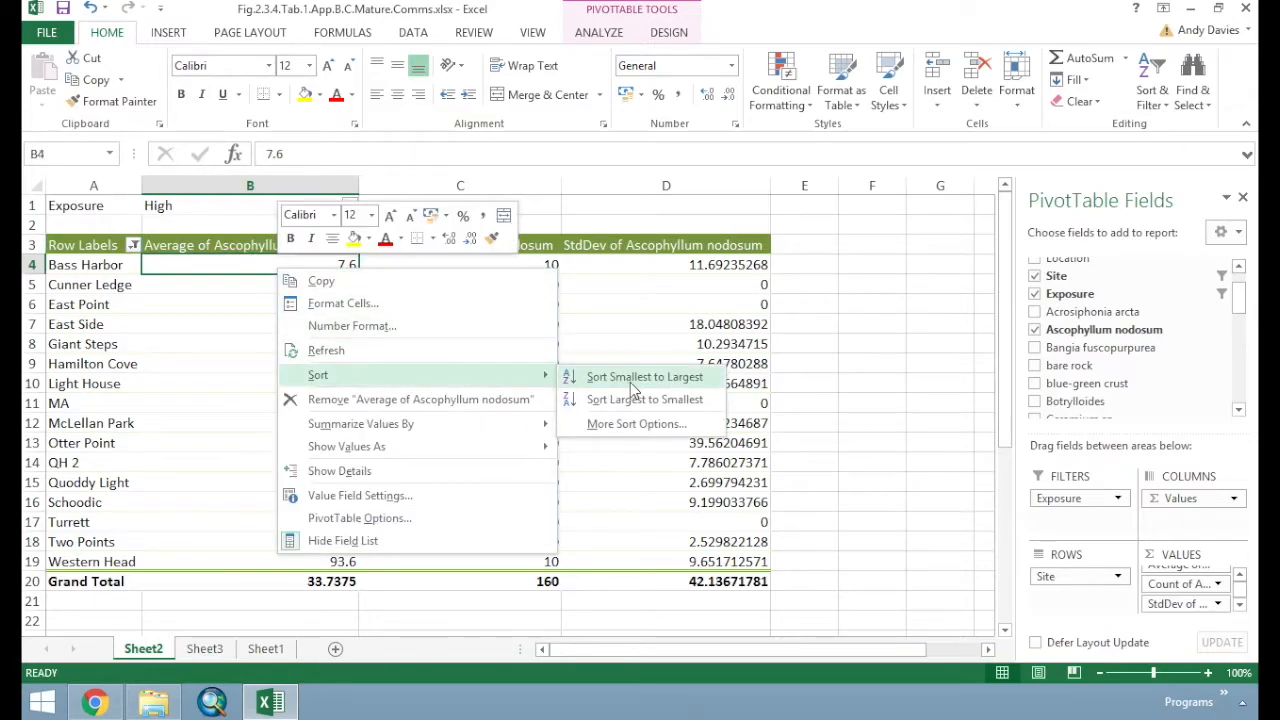
pyautogui.click(626, 376)
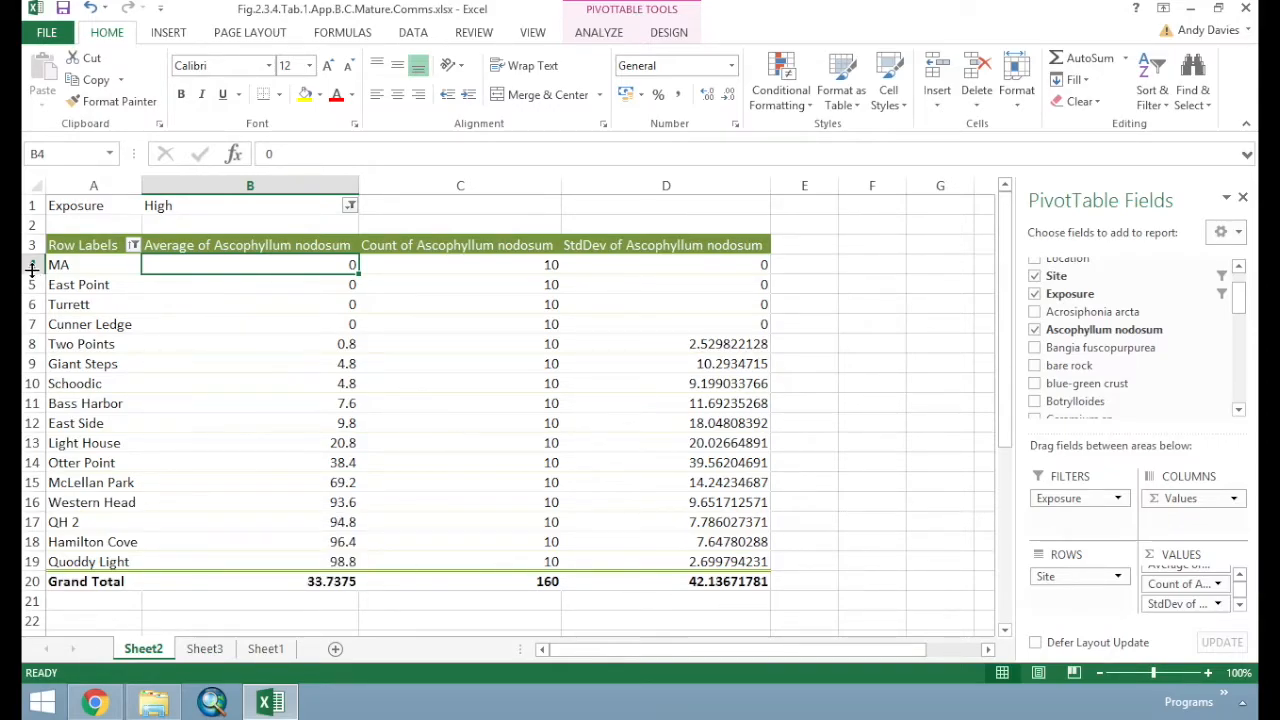
# Copy the PivotTable data in A4:D19 and paste it as values into a new worksheet starting at A1
pyautogui.moveTo(90, 266); pyautogui.dragTo(757, 561)
pyautogui.rightClick(666, 508)
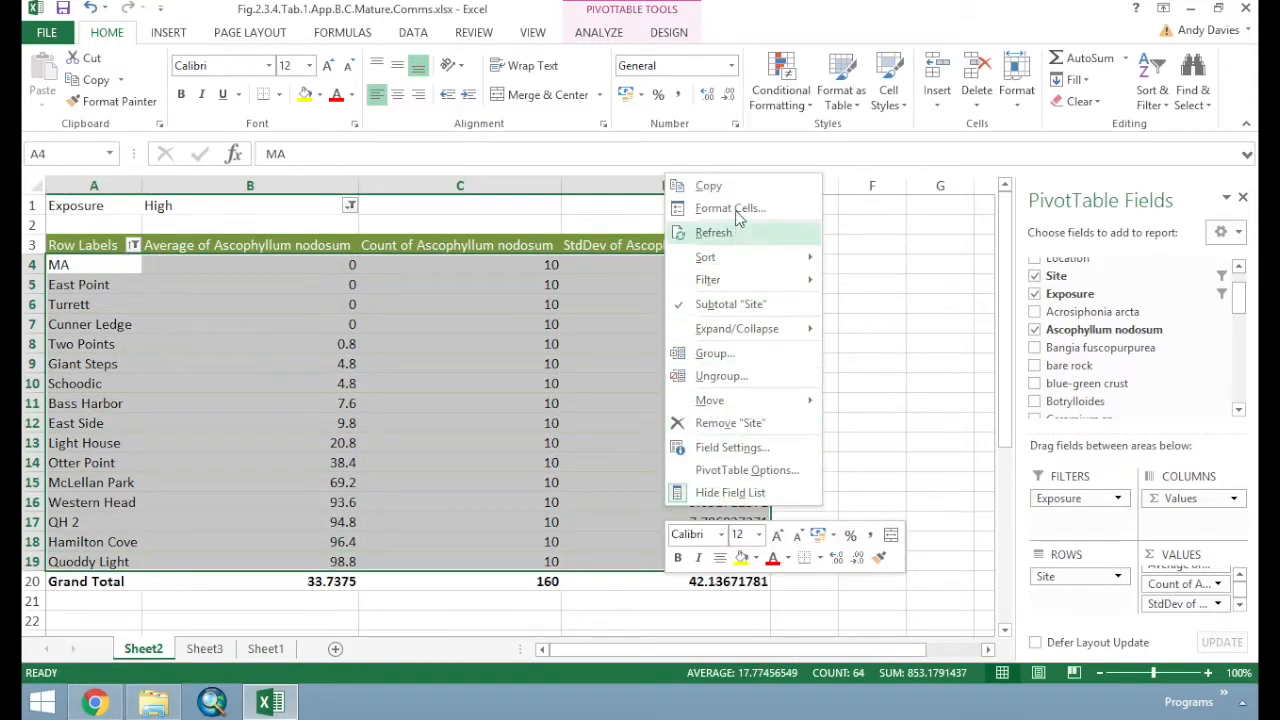
pyautogui.click(710, 186)
pyautogui.click(336, 648)
pyautogui.click(146, 649)
pyautogui.click(192, 648)
pyautogui.rightClick(105, 212)
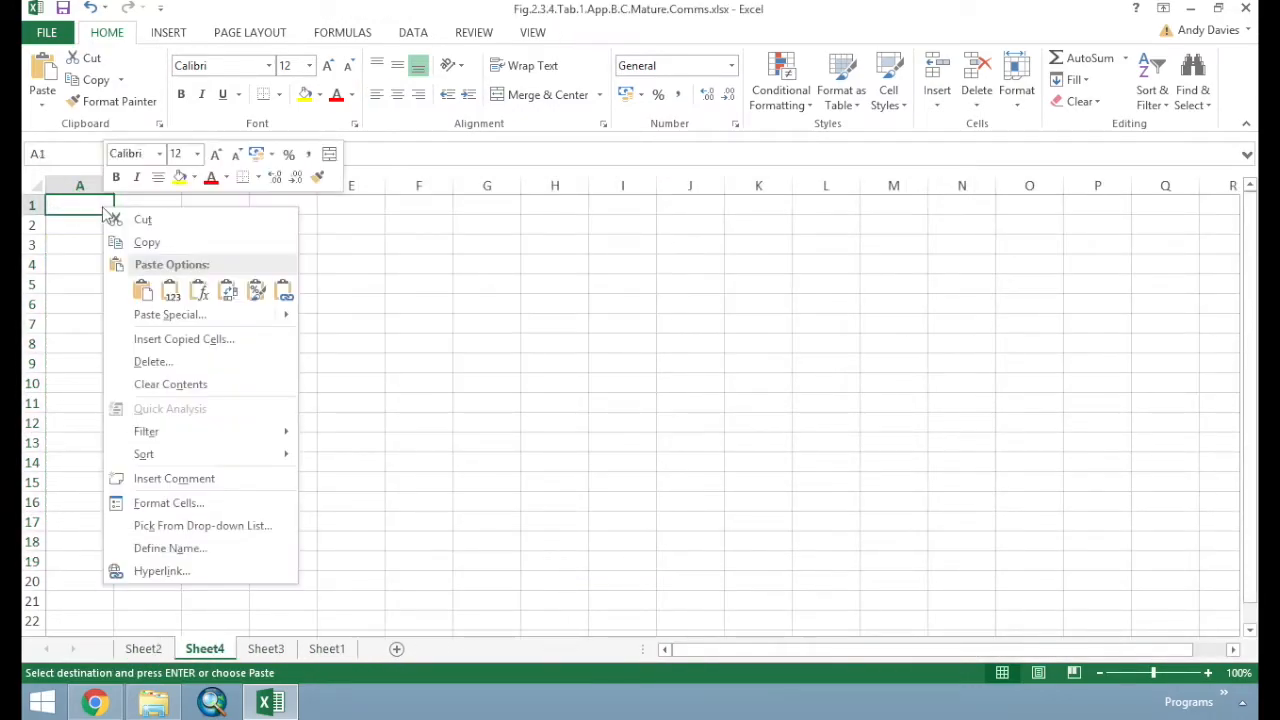
pyautogui.click(170, 290)
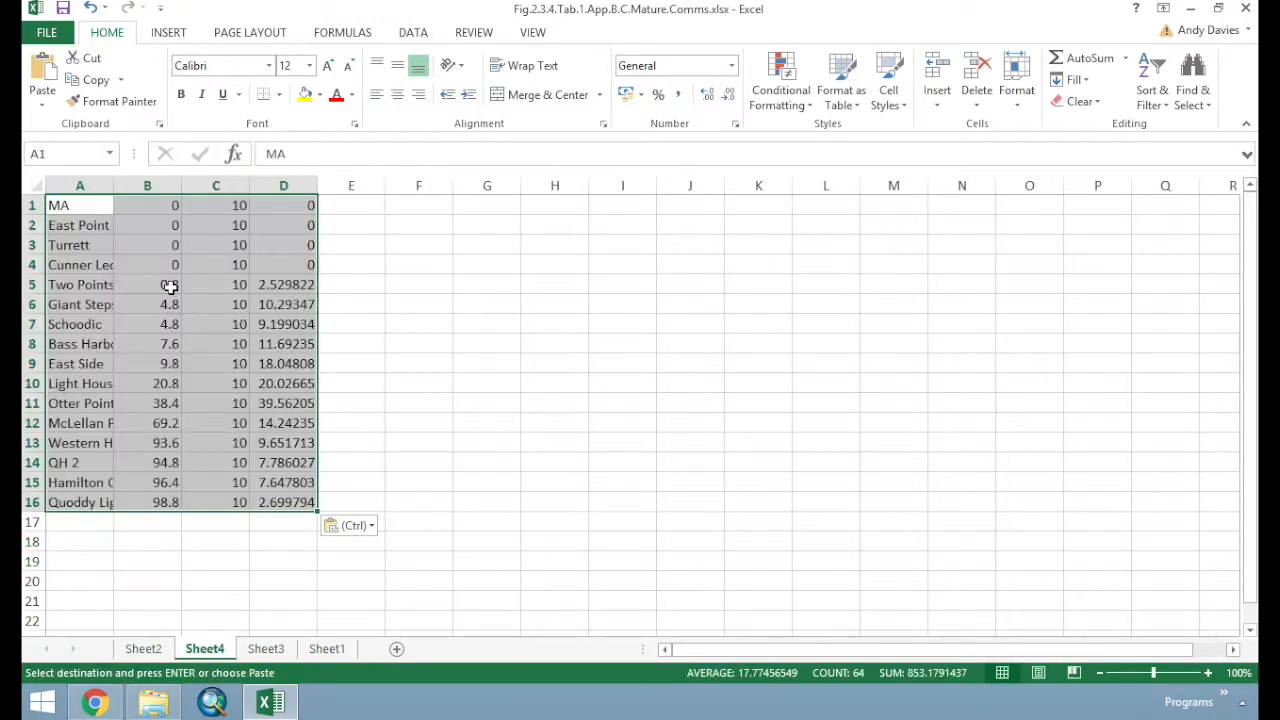
# Insert a row above the pasted data and enter the headings Site, Mean, Count, SD and SE in A1:E1
pyautogui.click(31, 205)
pyautogui.rightClick(43, 215)
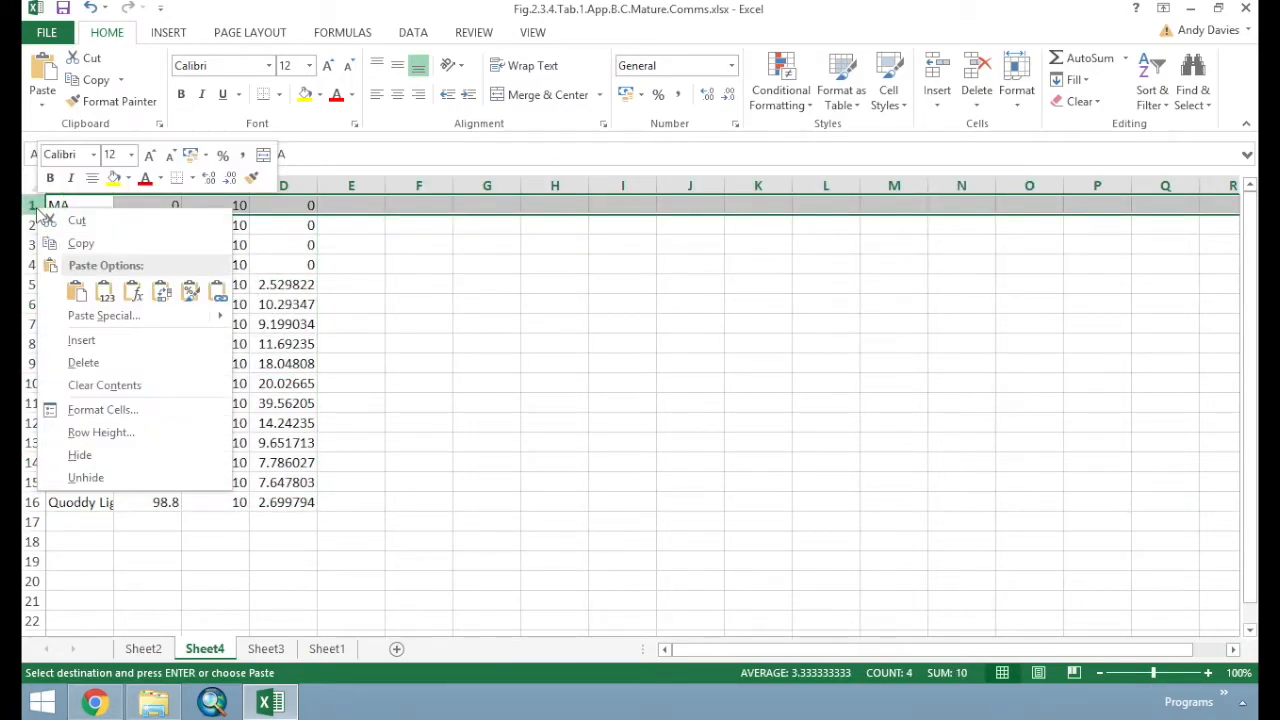
pyautogui.click(71, 334)
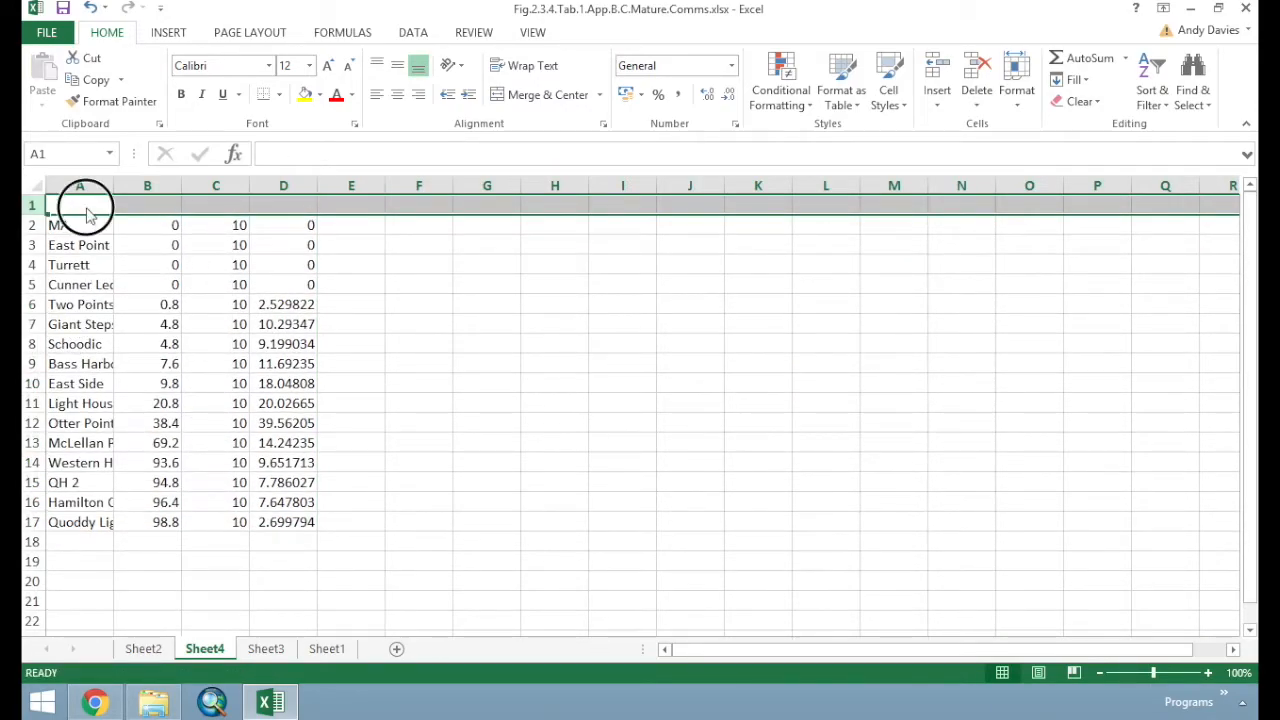
pyautogui.click(86, 206)
pyautogui.write('Site')
pyautogui.press('Tab')
pyautogui.write('Mean')
pyautogui.press('Tab')
pyautogui.write('Count')
pyautogui.press('Tab')
pyautogui.write('SD')
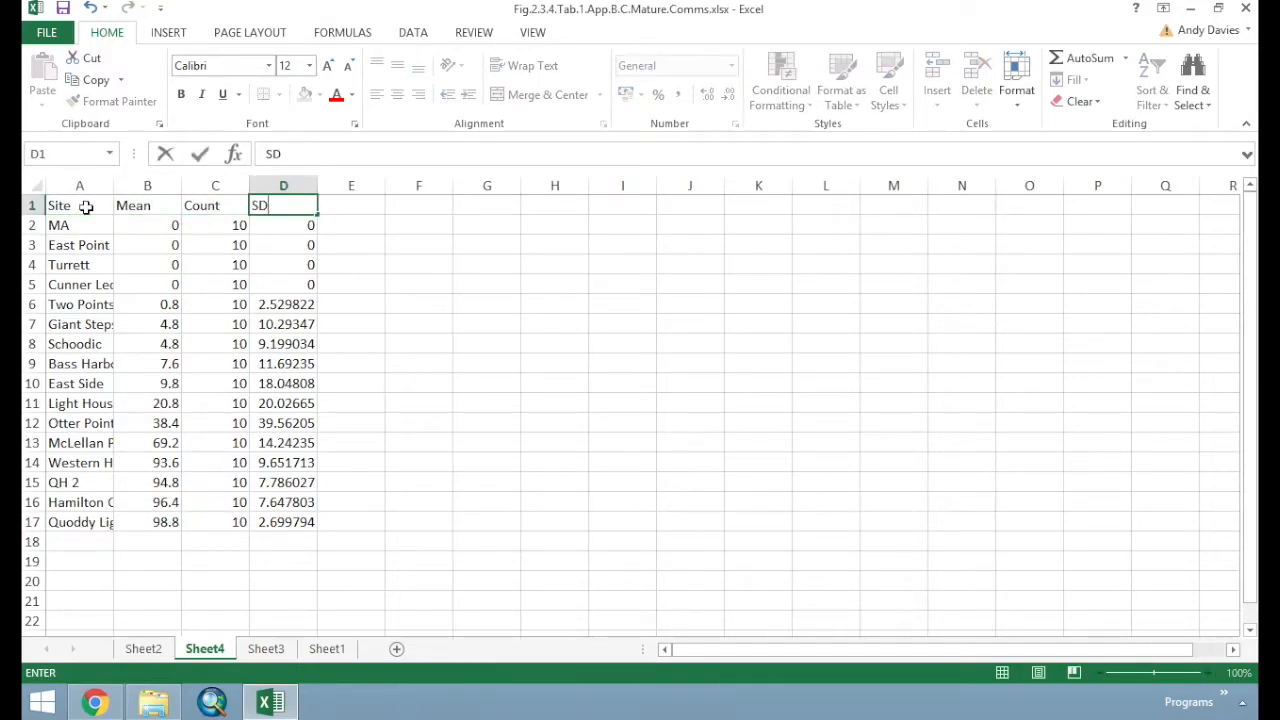
pyautogui.press('Tab')
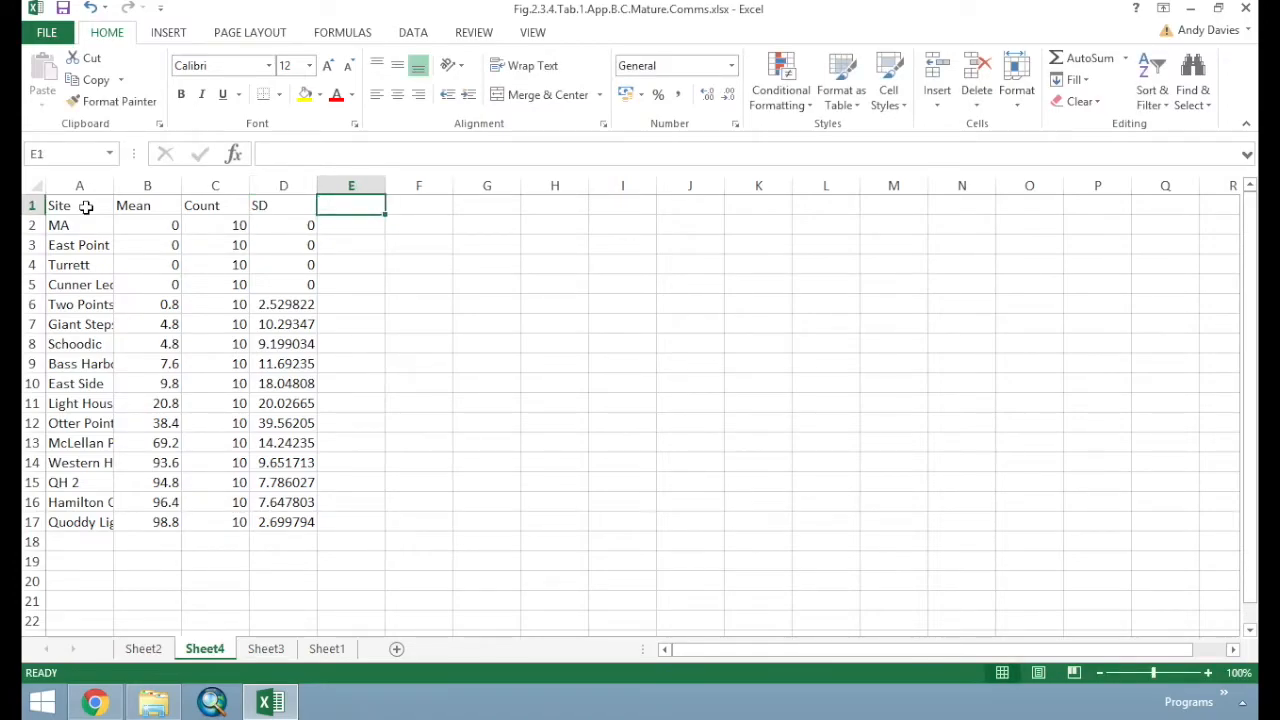
pyautogui.write('SE')
pyautogui.press('Return')
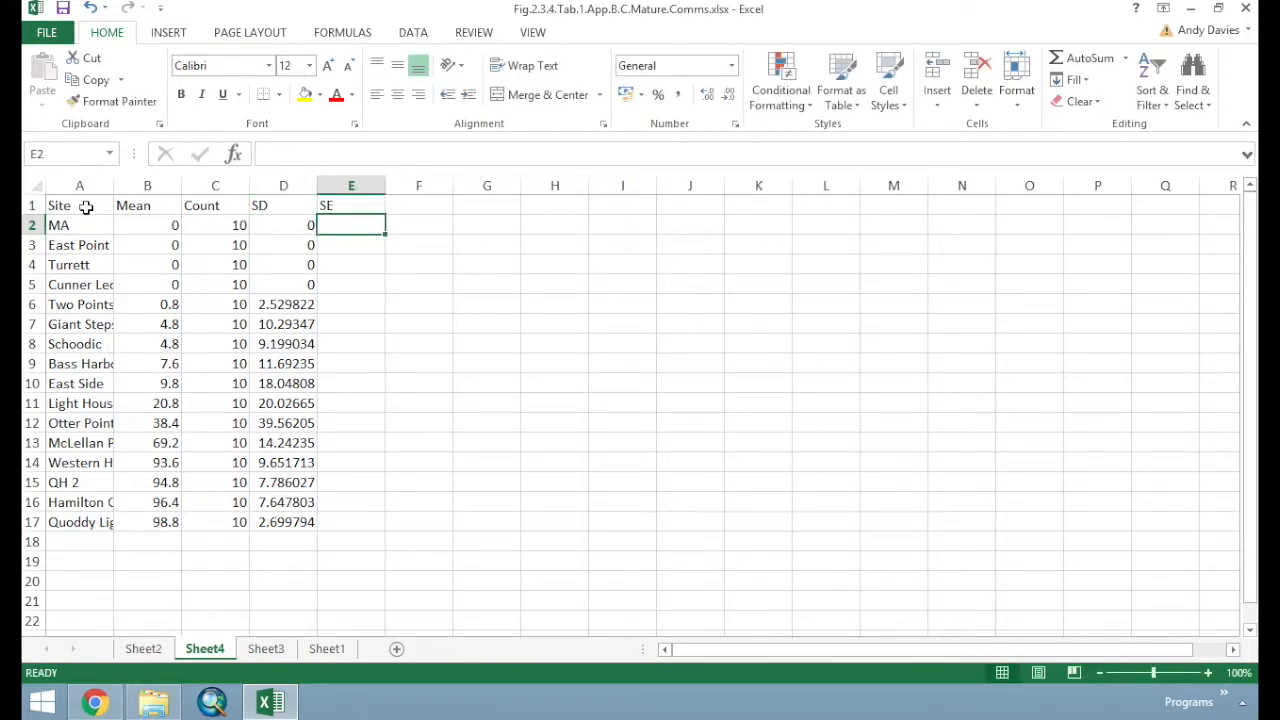
# Calculate the first site's standard error in E2 with the formula =D2/SQRT(C2)
pyautogui.write('=')
pyautogui.press('Left')
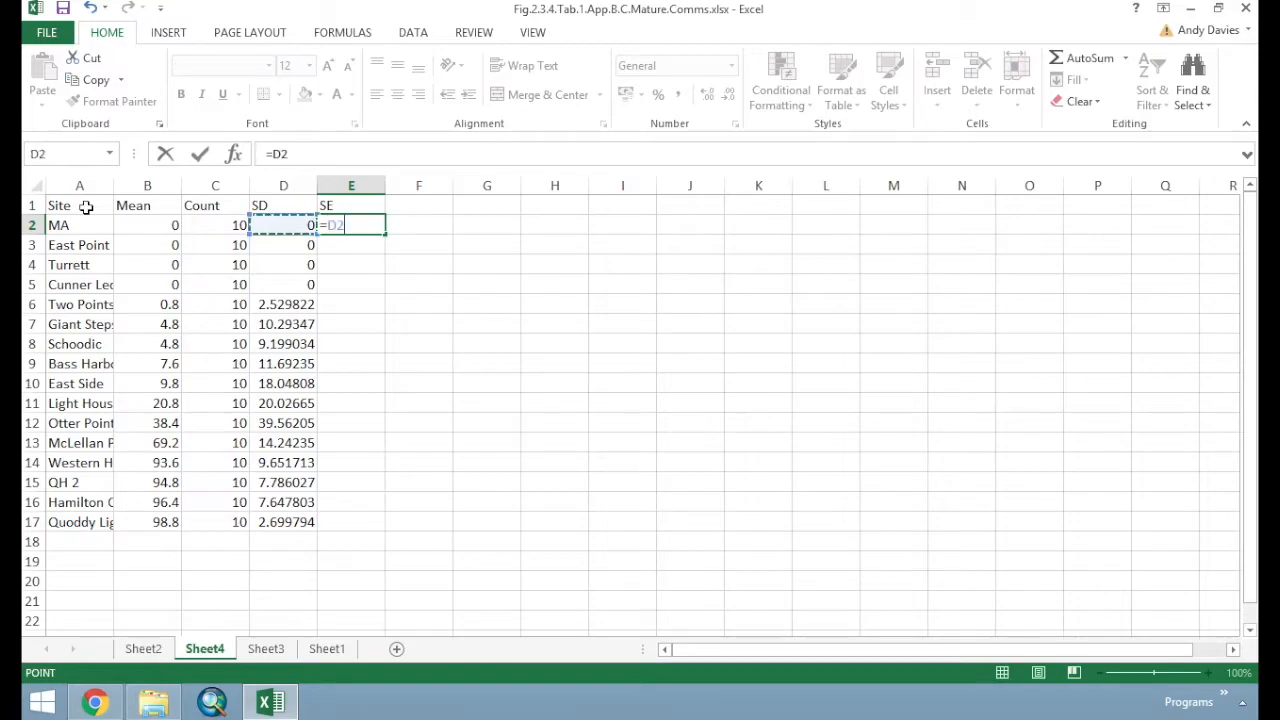
pyautogui.write('/')
pyautogui.press('Left')
pyautogui.press('Left')
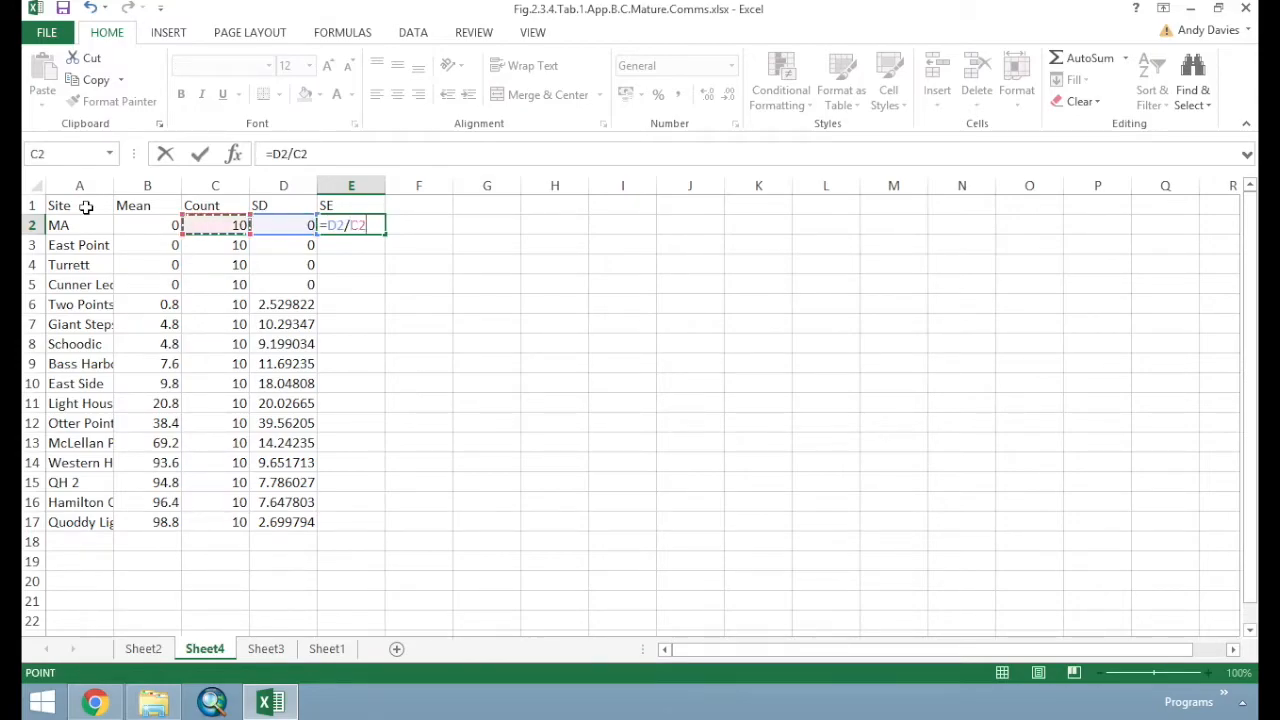
pyautogui.press('BackSpace')
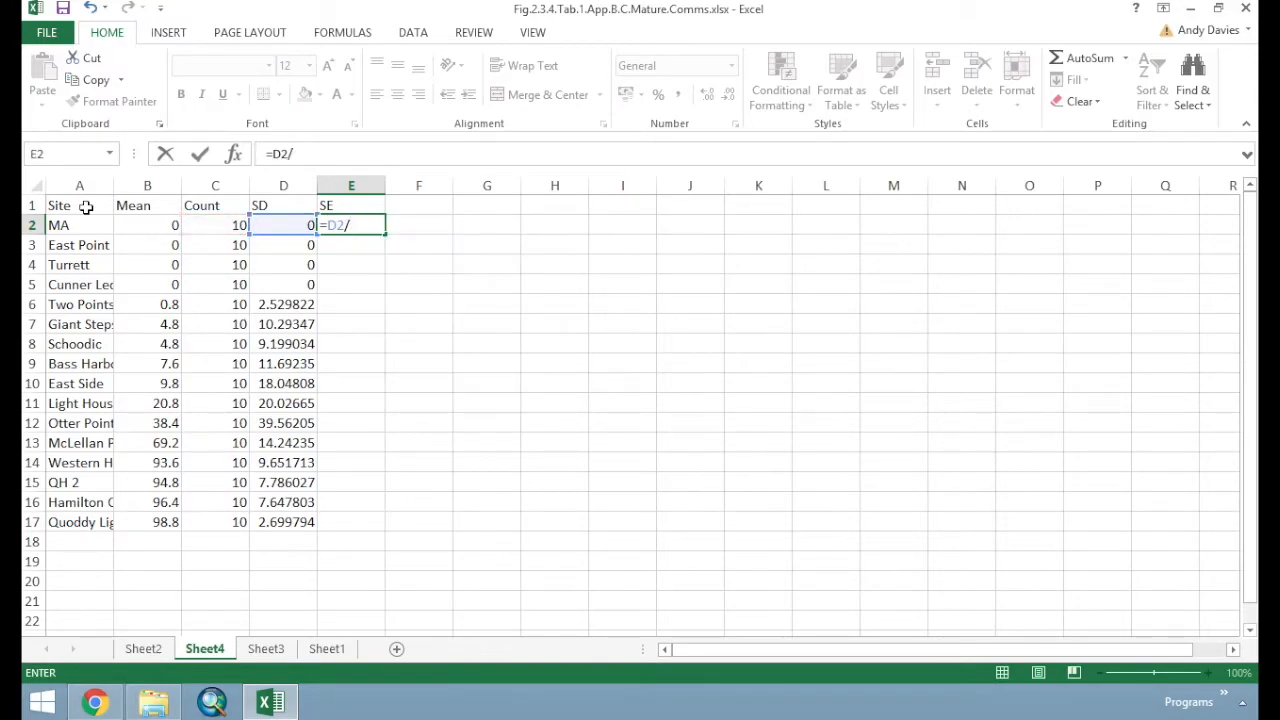
pyautogui.write('sqrt(')
pyautogui.press('Left')
pyautogui.press('Left')
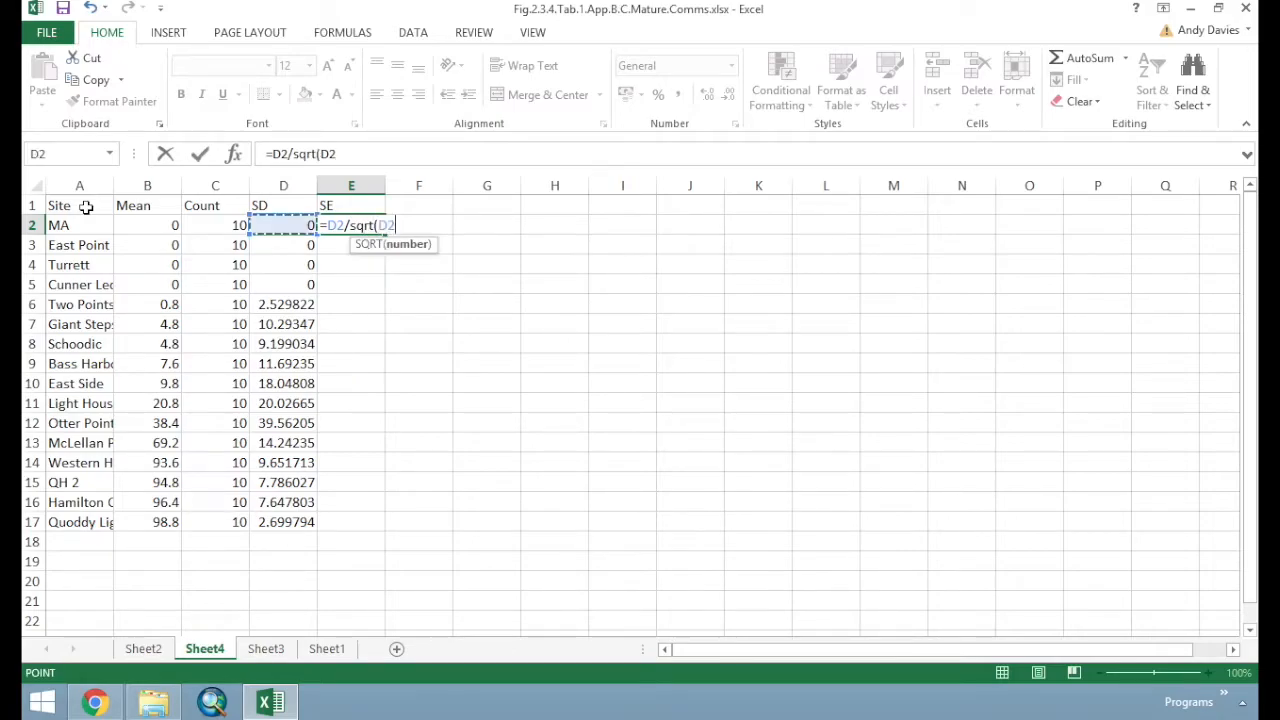
pyautogui.write(')')
pyautogui.press('Return')
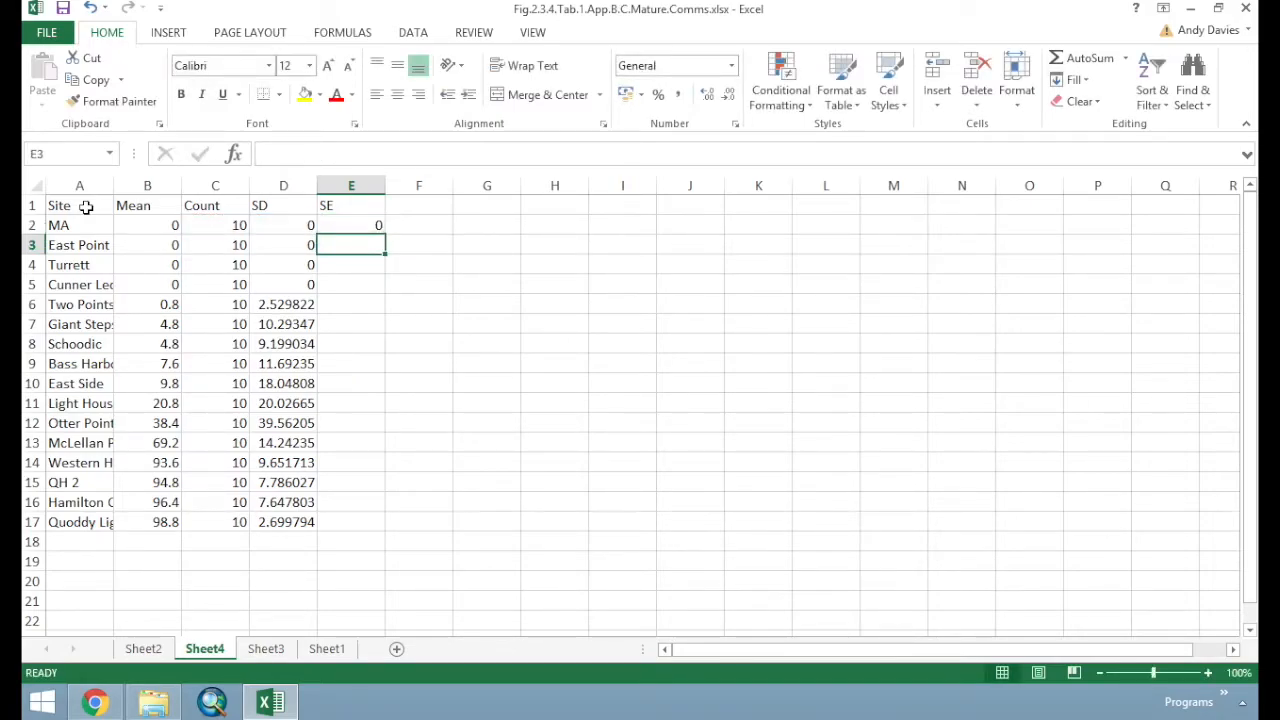
# Fill the standard error formula from E2 down to E17 for all the sites
pyautogui.click(339, 232)
pyautogui.moveTo(384, 234); pyautogui.dragTo(353, 537)
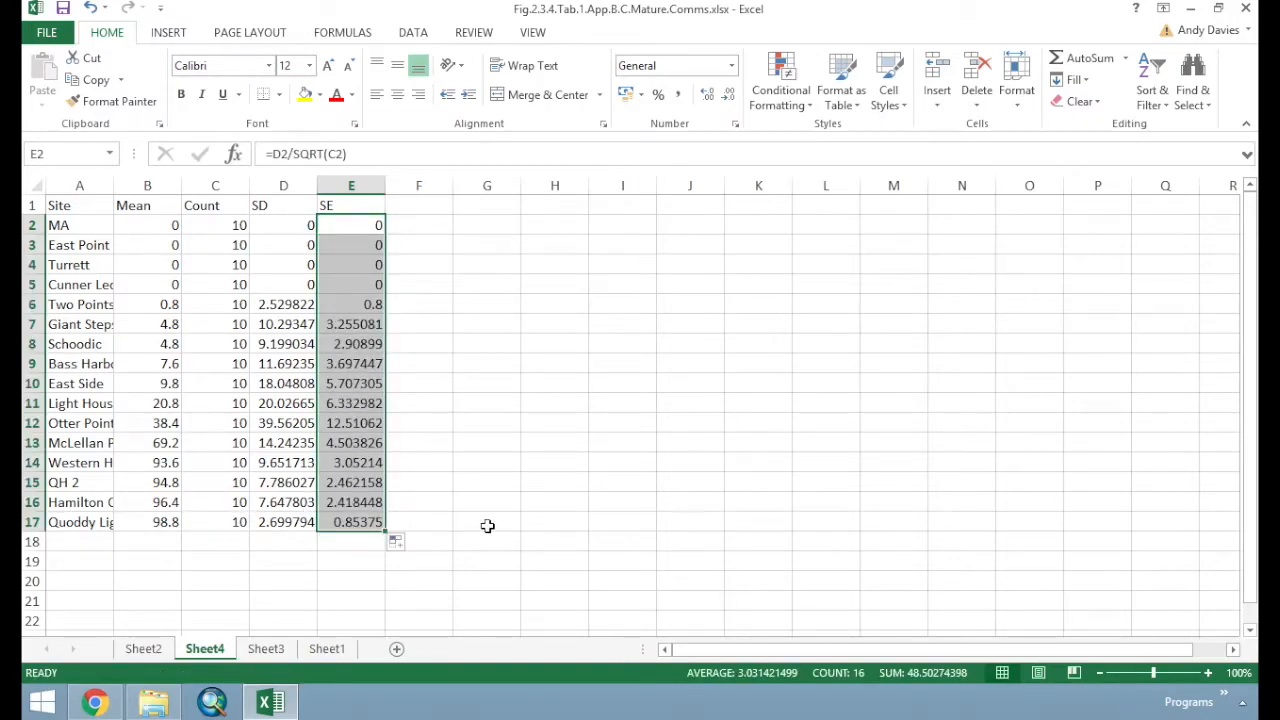
pyautogui.click(487, 526)
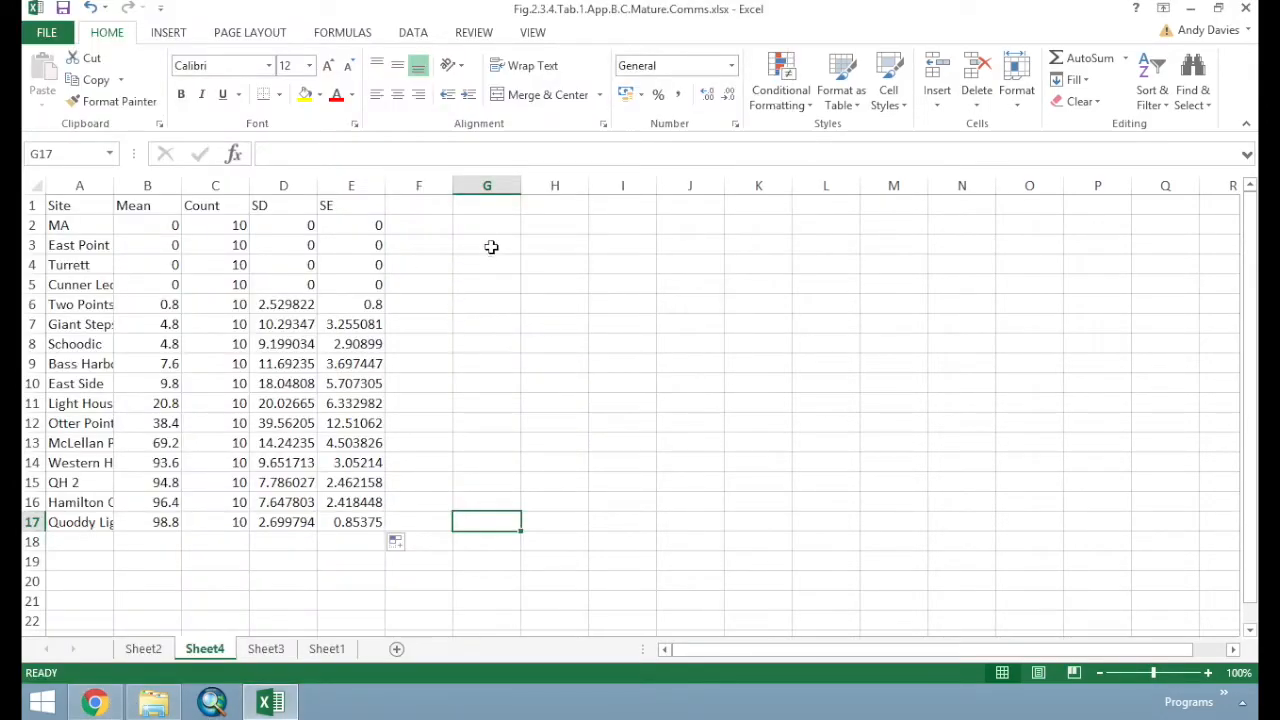
# Insert an empty 2-D clustered column chart on the sheet, starting from blank cell G2
pyautogui.click(492, 219)
pyautogui.click(168, 32)
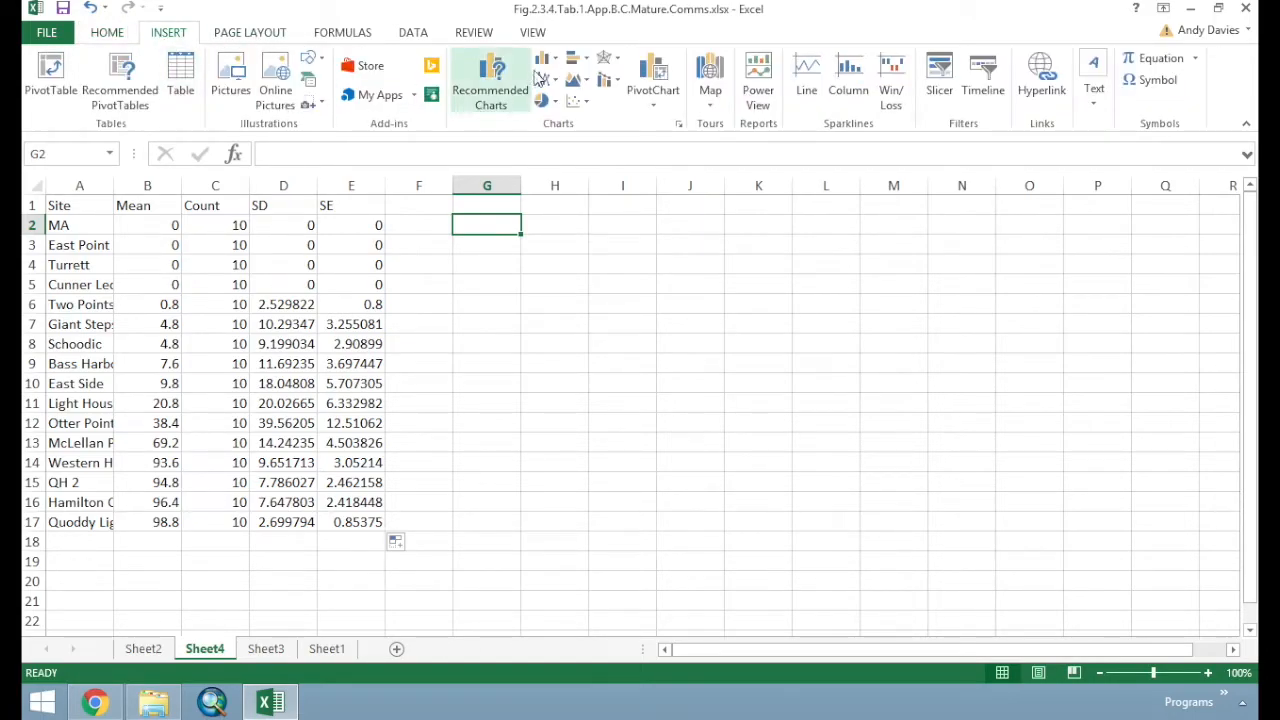
pyautogui.click(552, 60)
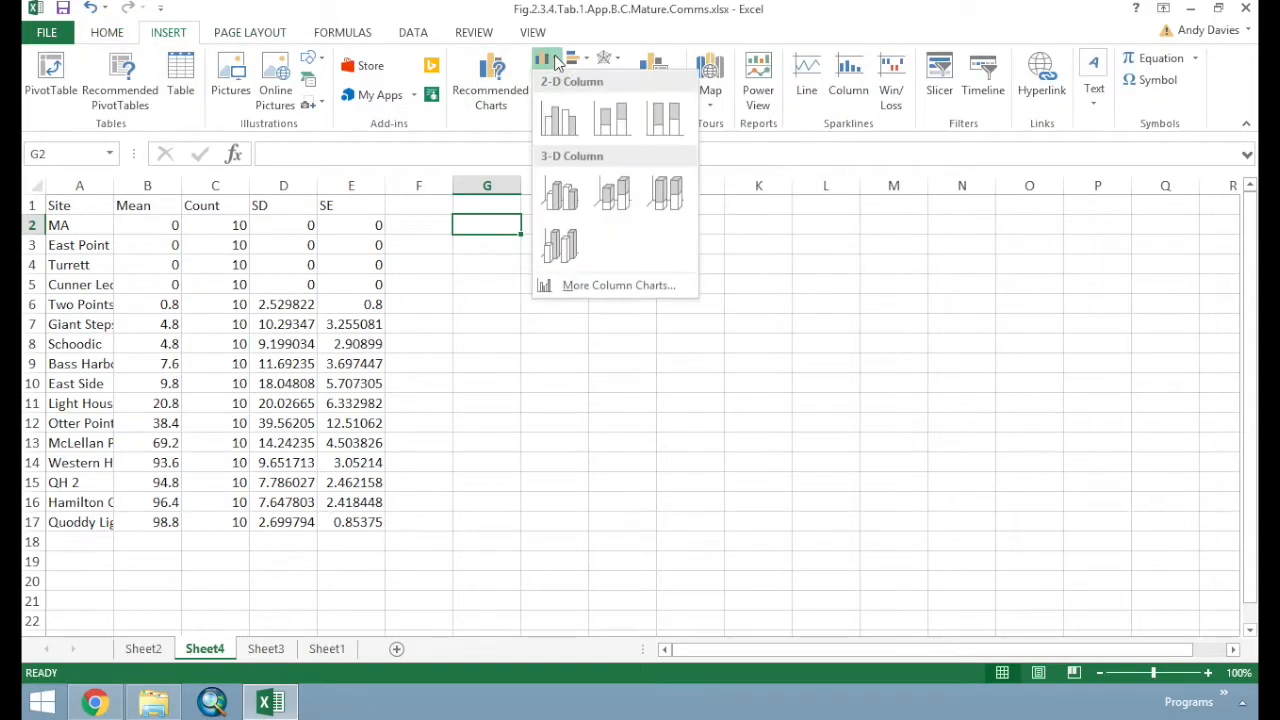
pyautogui.click(570, 140)
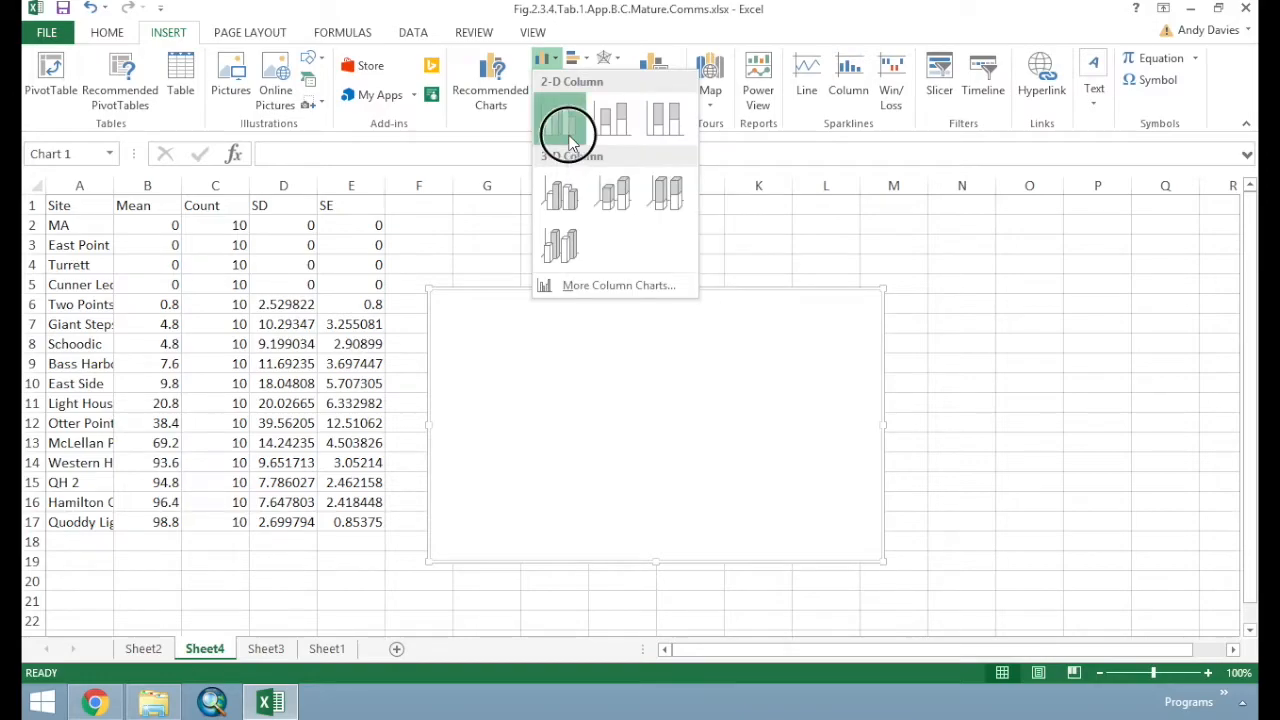
# Set the chart's data range to the site names and means in A2:B17
pyautogui.click(955, 88)
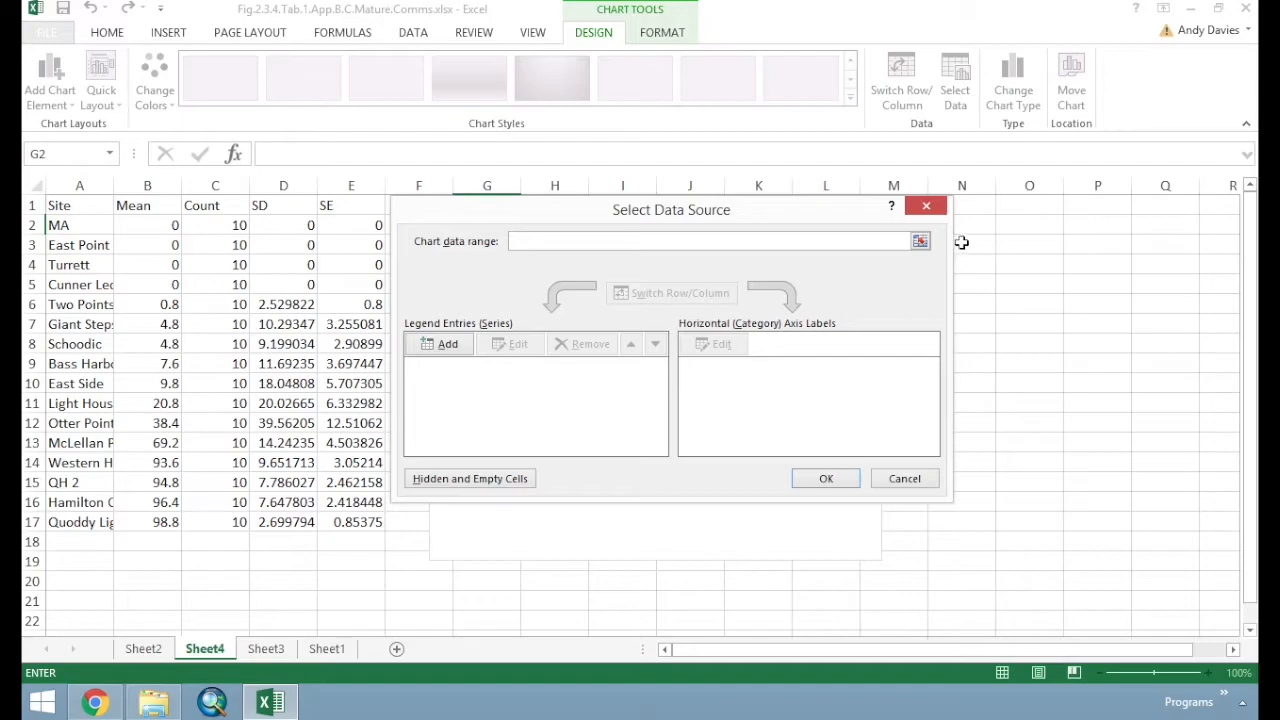
pyautogui.click(919, 241)
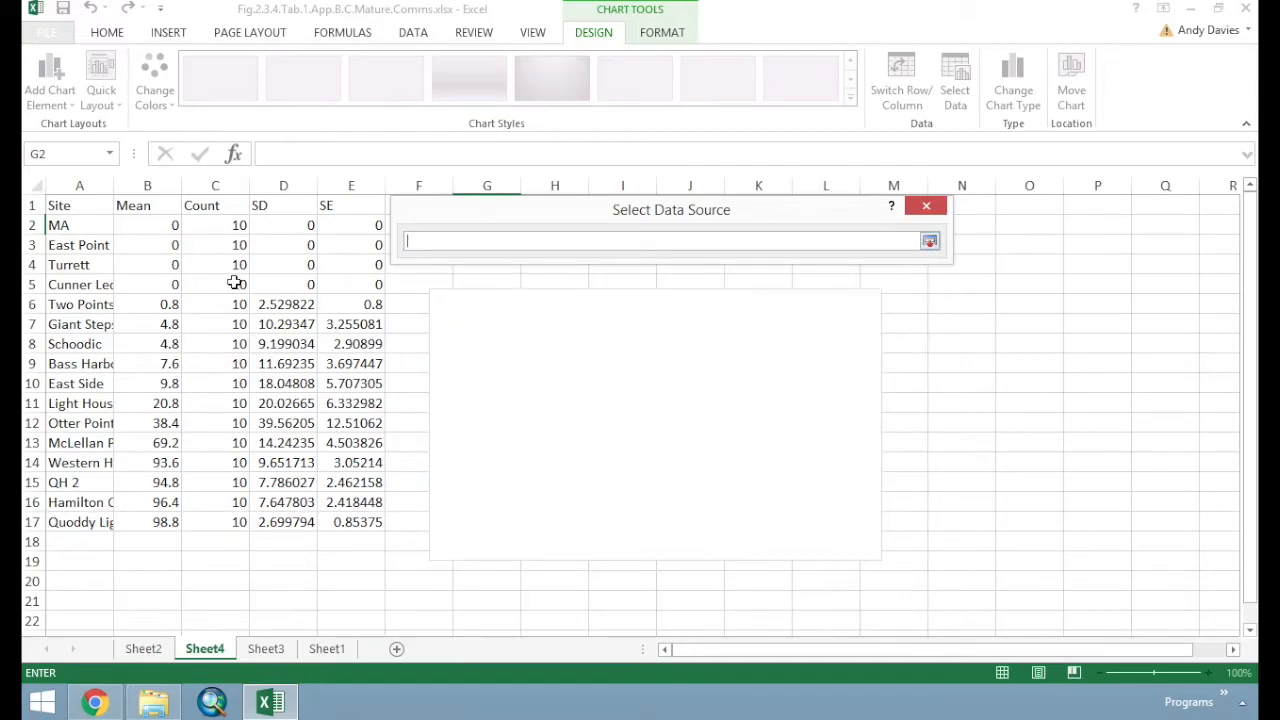
pyautogui.moveTo(75, 228); pyautogui.dragTo(138, 522)
pyautogui.click(934, 246)
pyautogui.click(826, 479)
# Move the chart slightly up and away from the table, and delete its title
pyautogui.moveTo(766, 323); pyautogui.dragTo(806, 264)
pyautogui.click(815, 397)
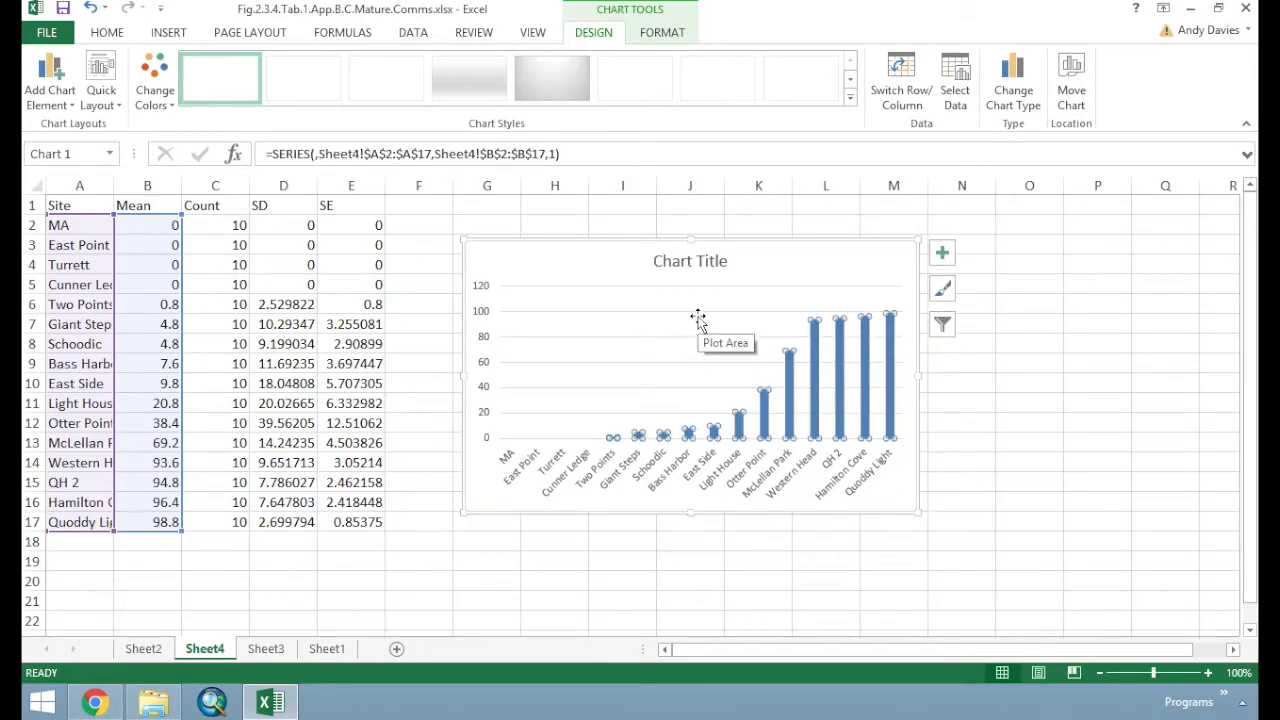
pyautogui.click(699, 264)
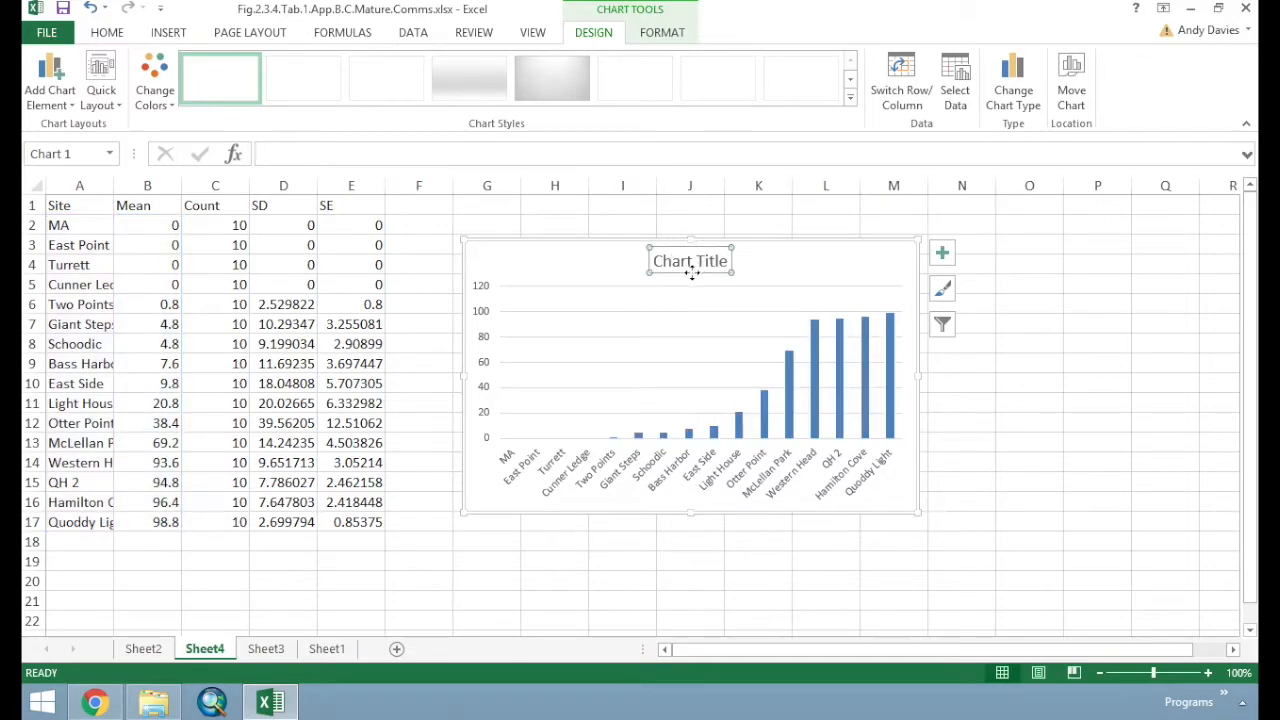
pyautogui.press('Delete')
# Set the maximum bound of the chart's vertical axis to 100
pyautogui.click(481, 285)
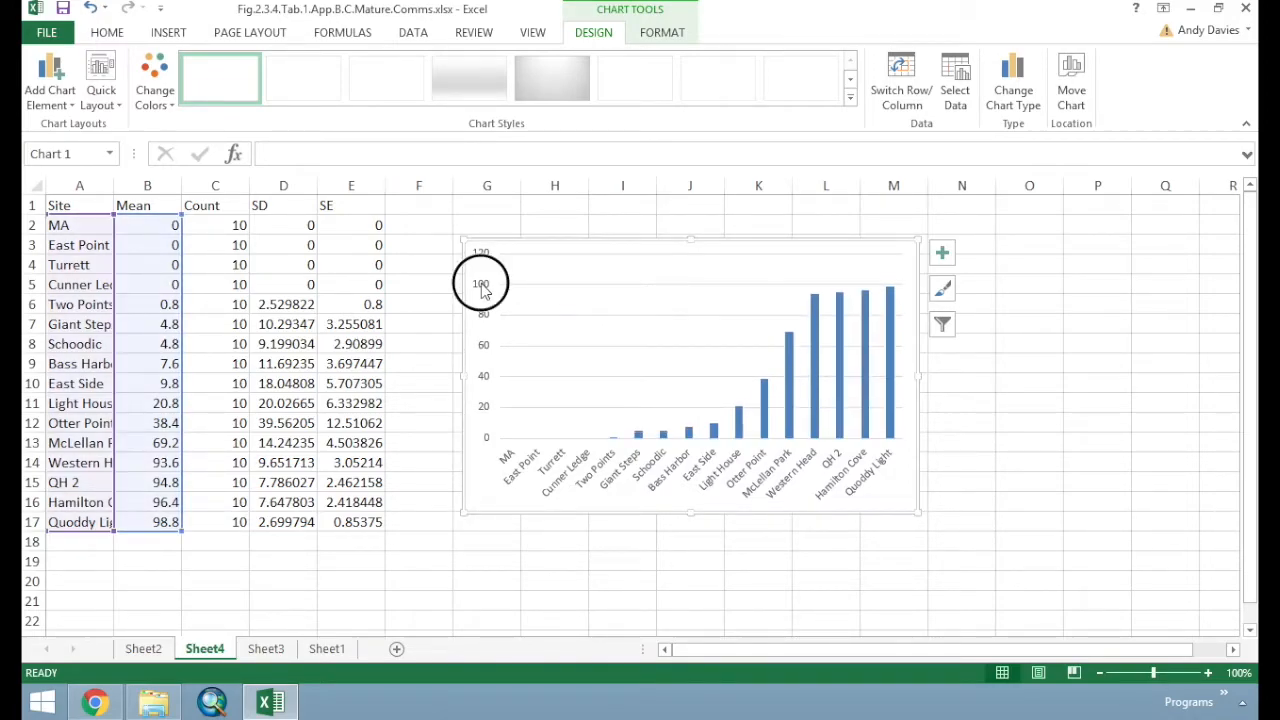
pyautogui.rightClick(481, 285)
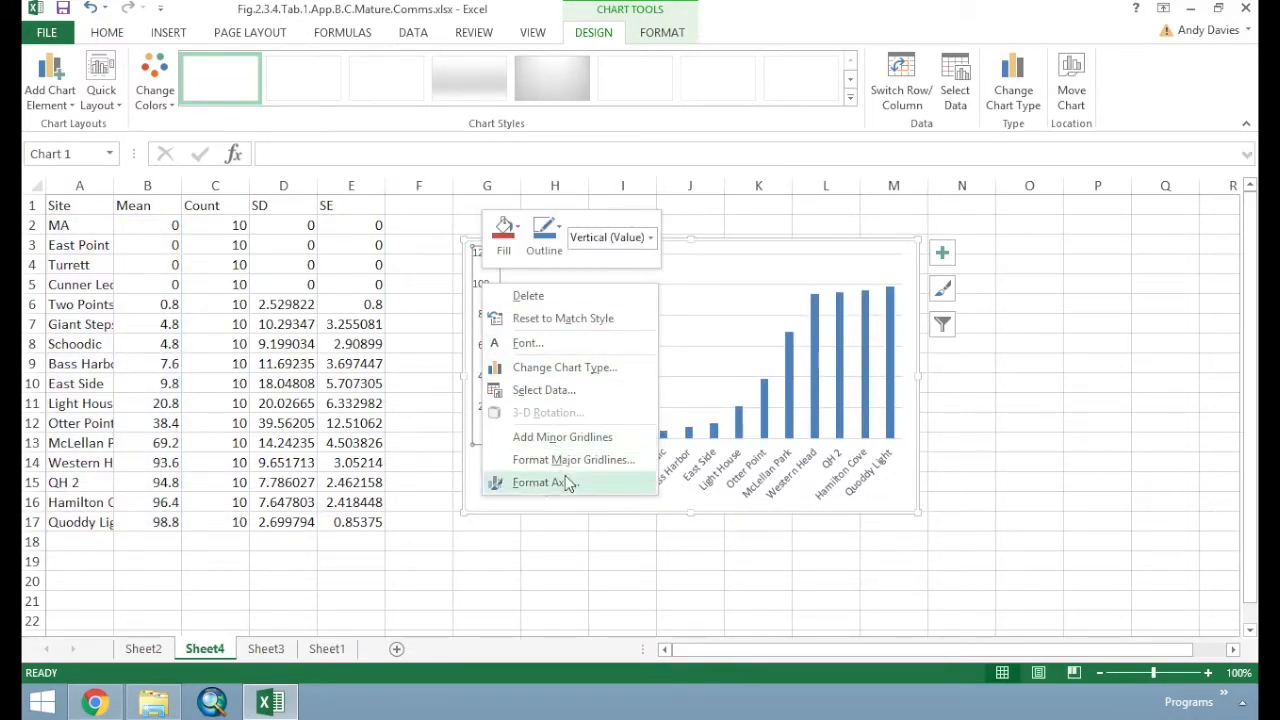
pyautogui.click(568, 483)
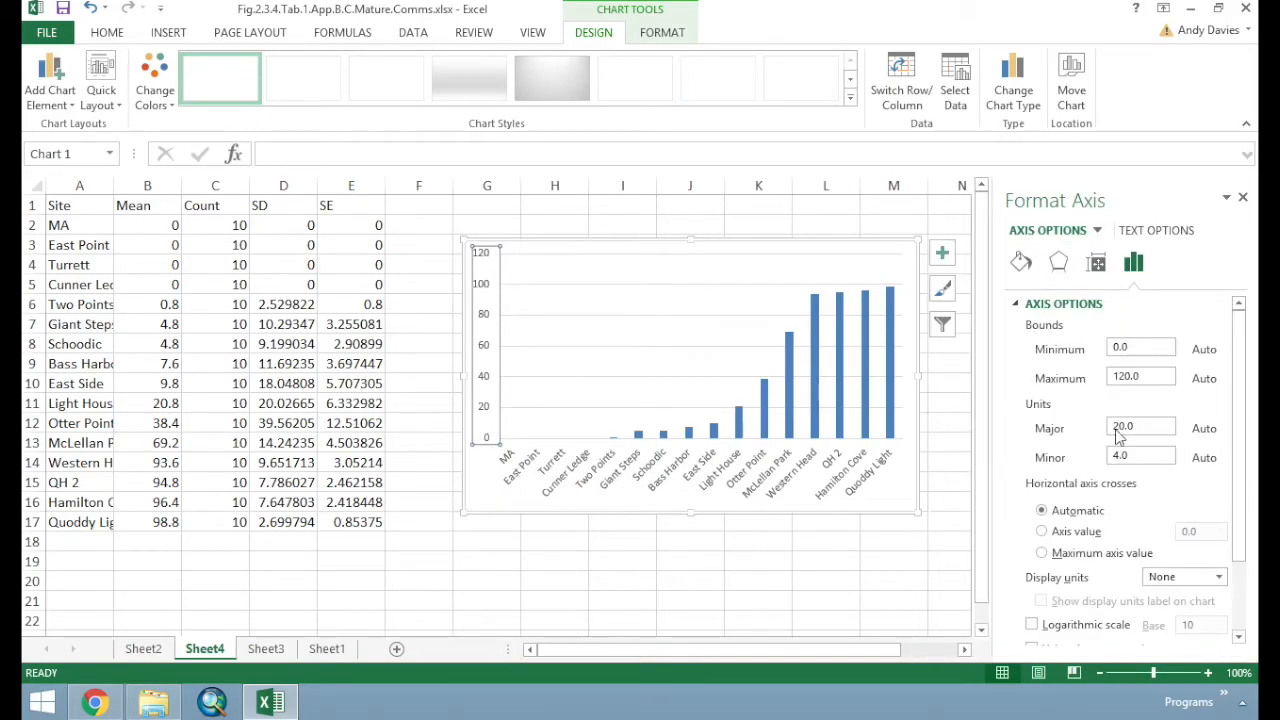
pyautogui.moveTo(1119, 374); pyautogui.dragTo(1129, 374)
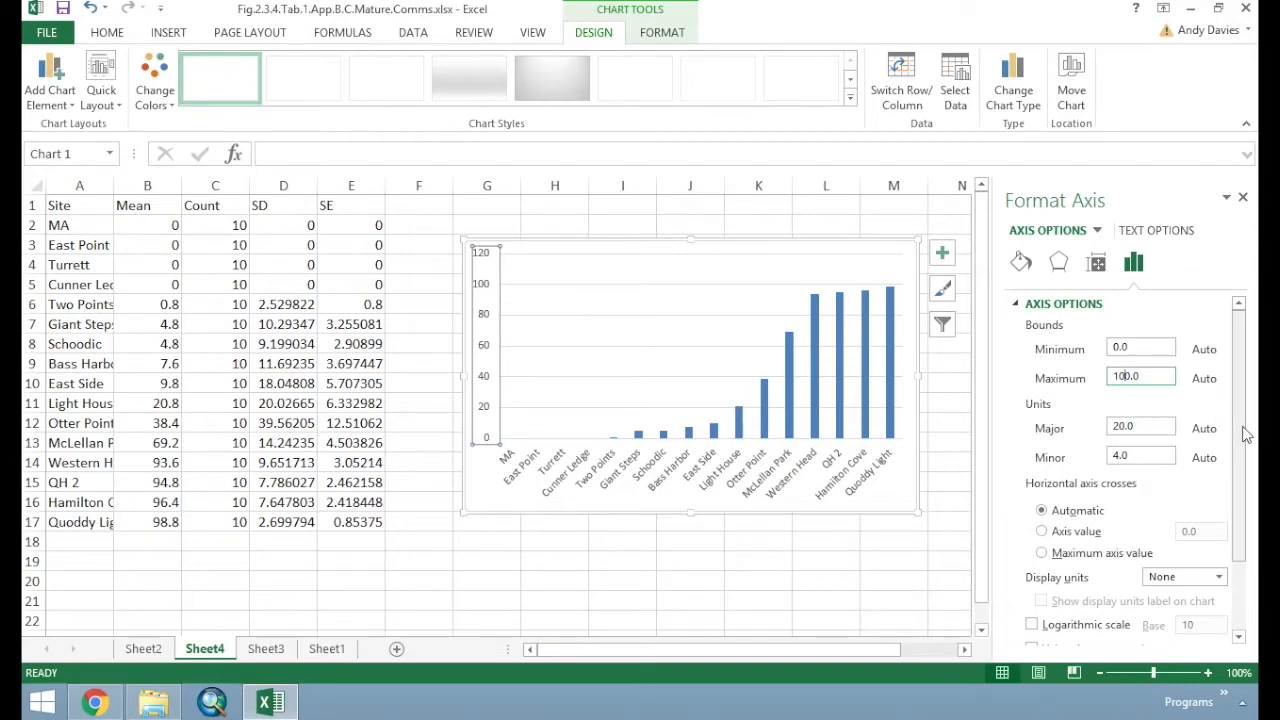
pyautogui.moveTo(1236, 425); pyautogui.dragTo(1234, 545)
pyautogui.click(695, 551)
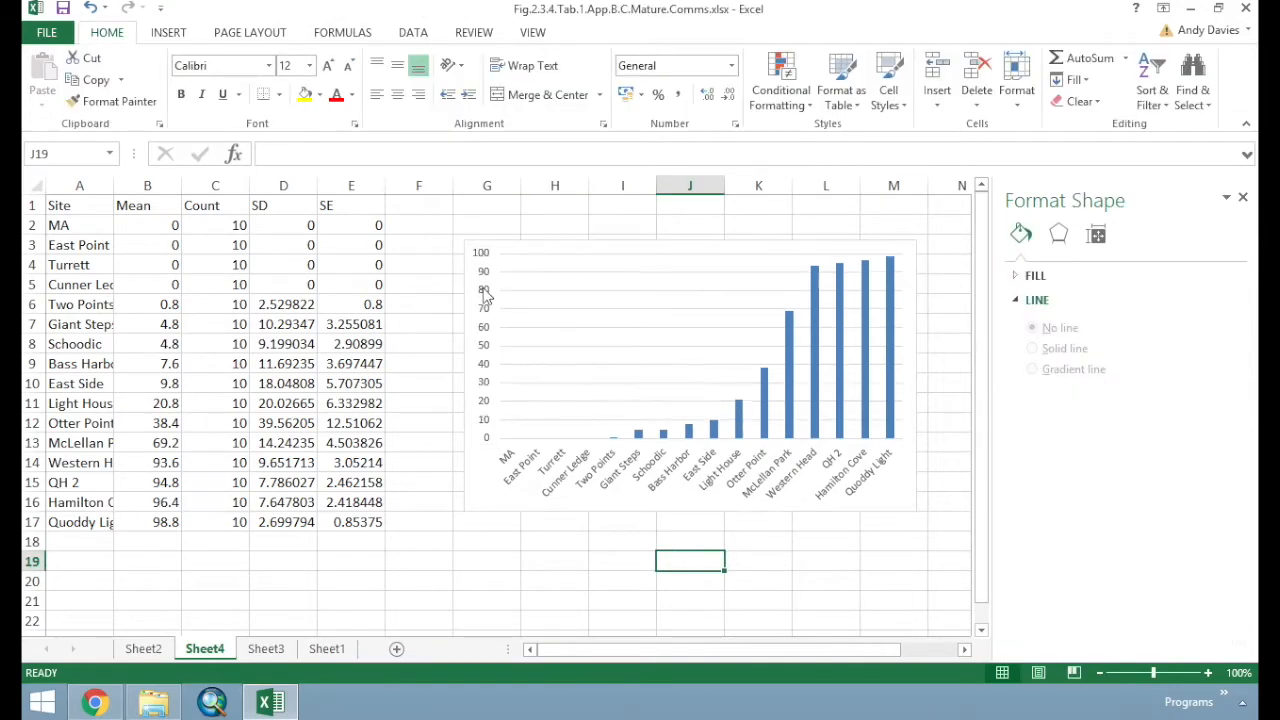
# Delete the major horizontal gridlines from the chart
pyautogui.click(487, 370)
pyautogui.click(544, 274)
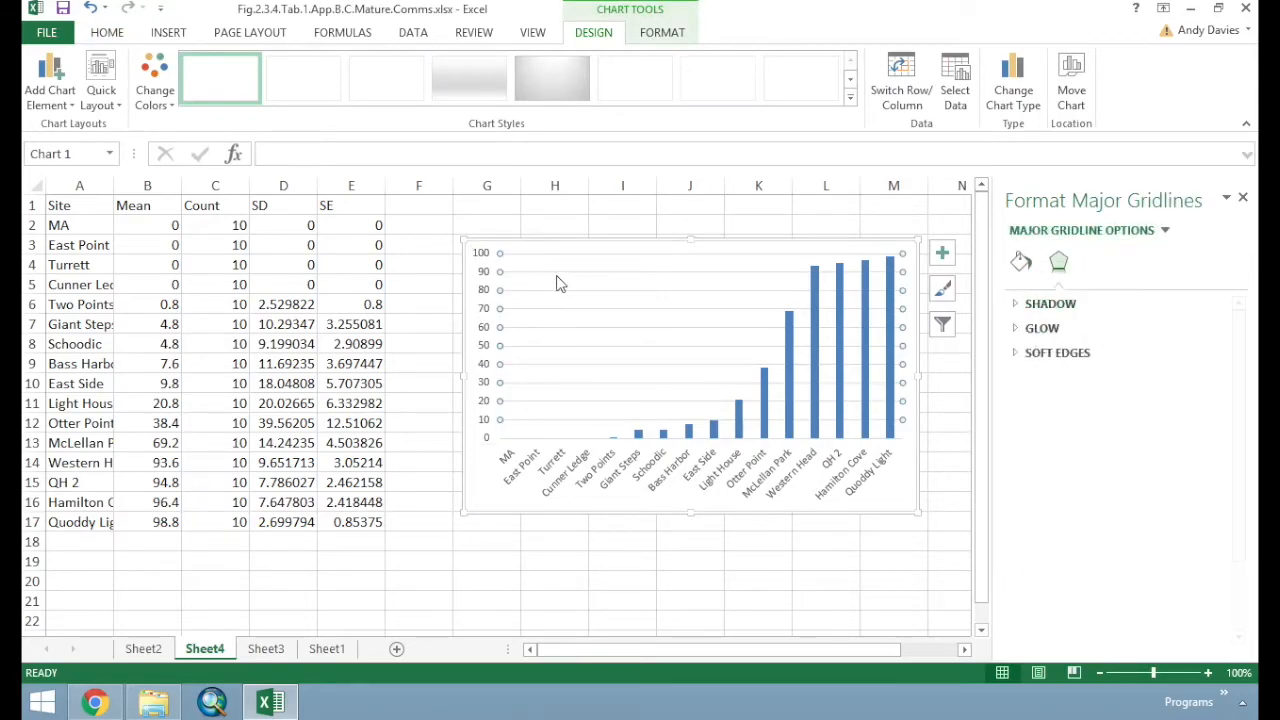
pyautogui.press('Delete')
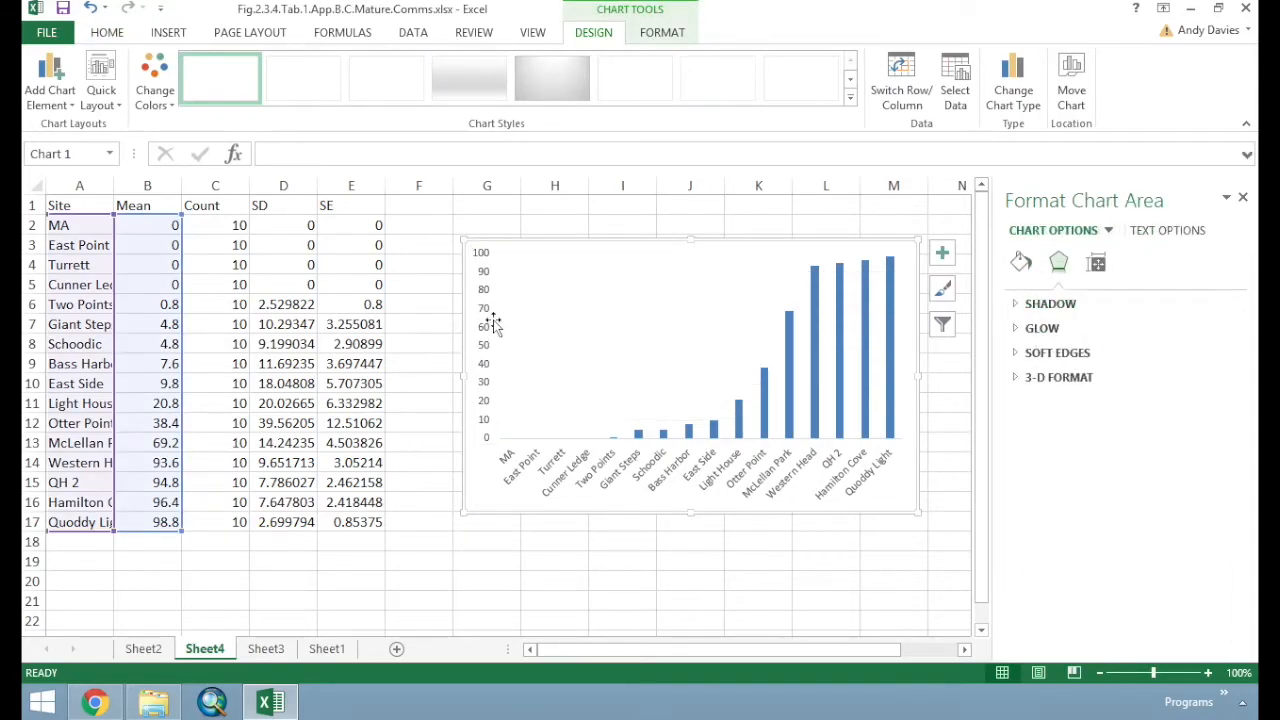
# Rotate all site name labels on the horizontal axis by 270° through the axis text direction
pyautogui.click(573, 485)
pyautogui.rightClick(573, 483)
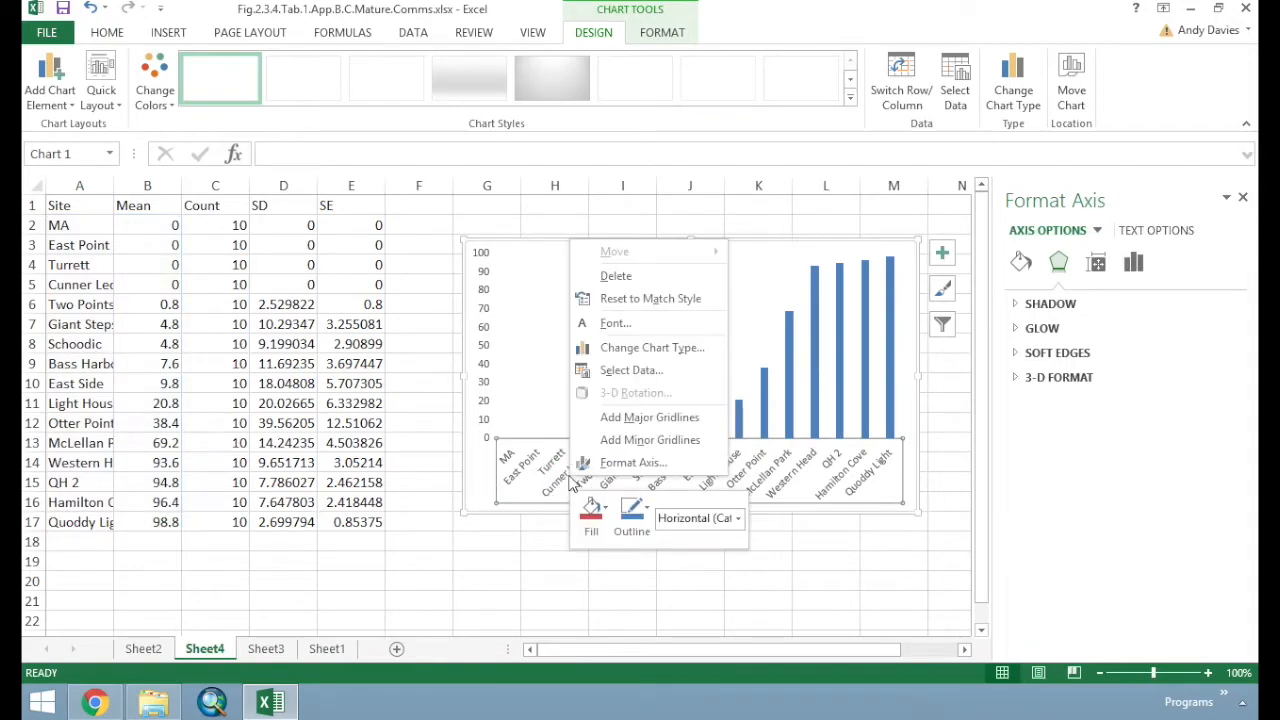
pyautogui.click(633, 462)
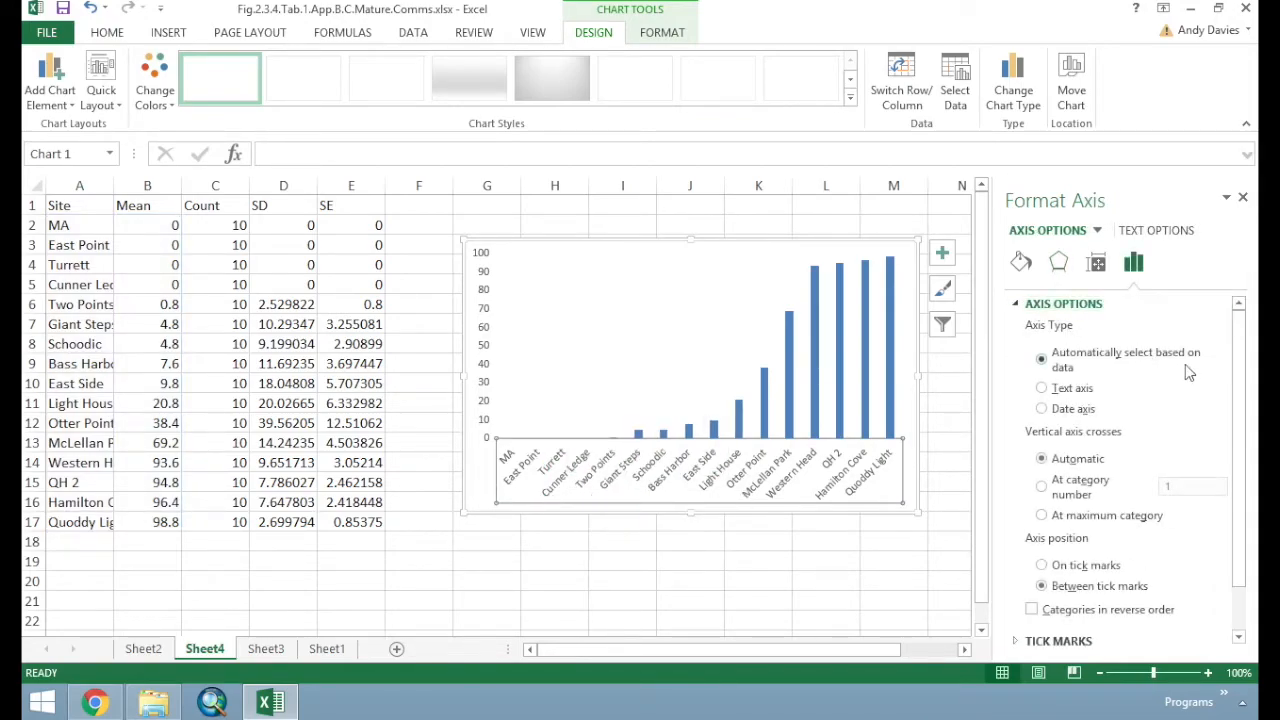
pyautogui.moveTo(1245, 373); pyautogui.dragTo(1234, 420)
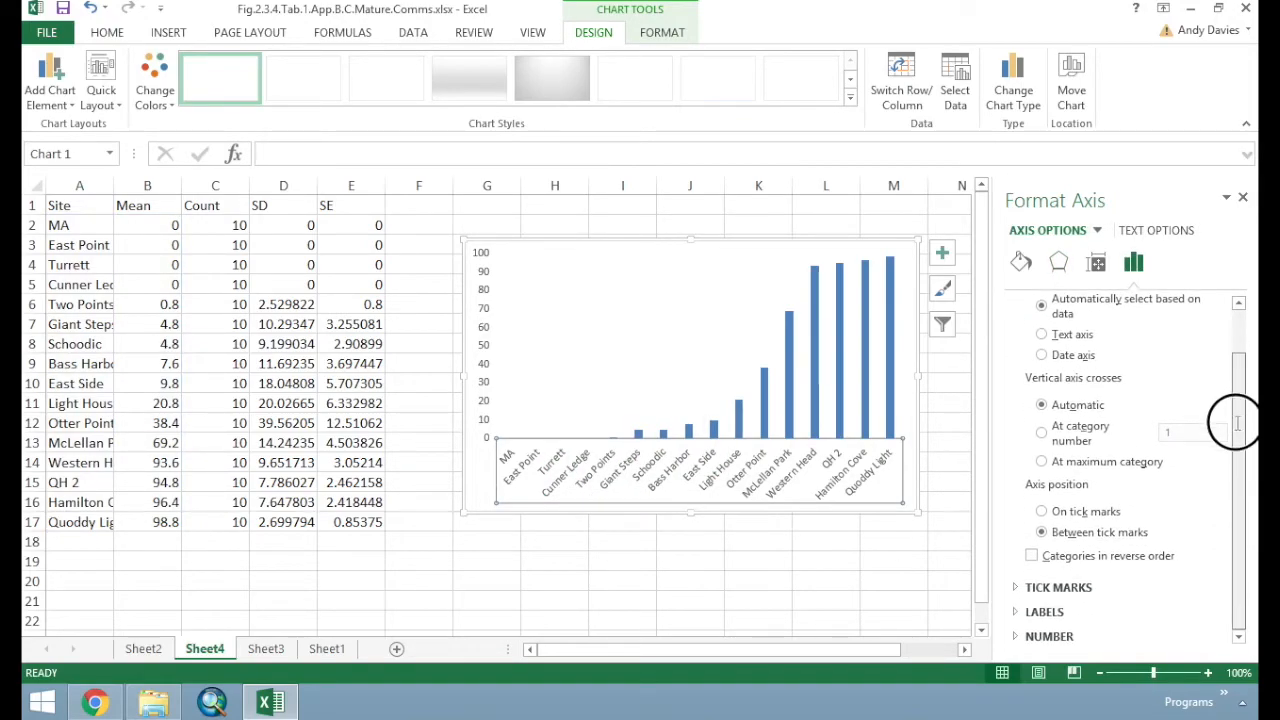
pyautogui.click(1022, 612)
pyautogui.moveTo(1236, 525); pyautogui.dragTo(1233, 620)
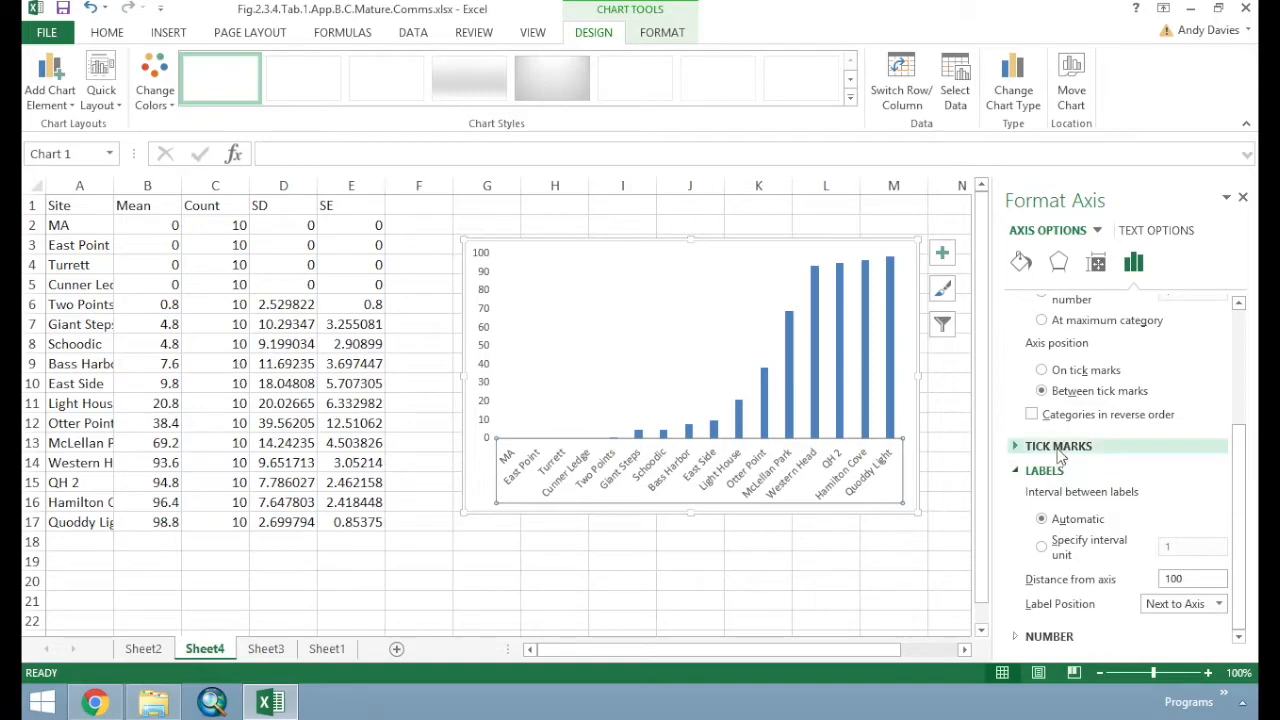
pyautogui.click(1141, 231)
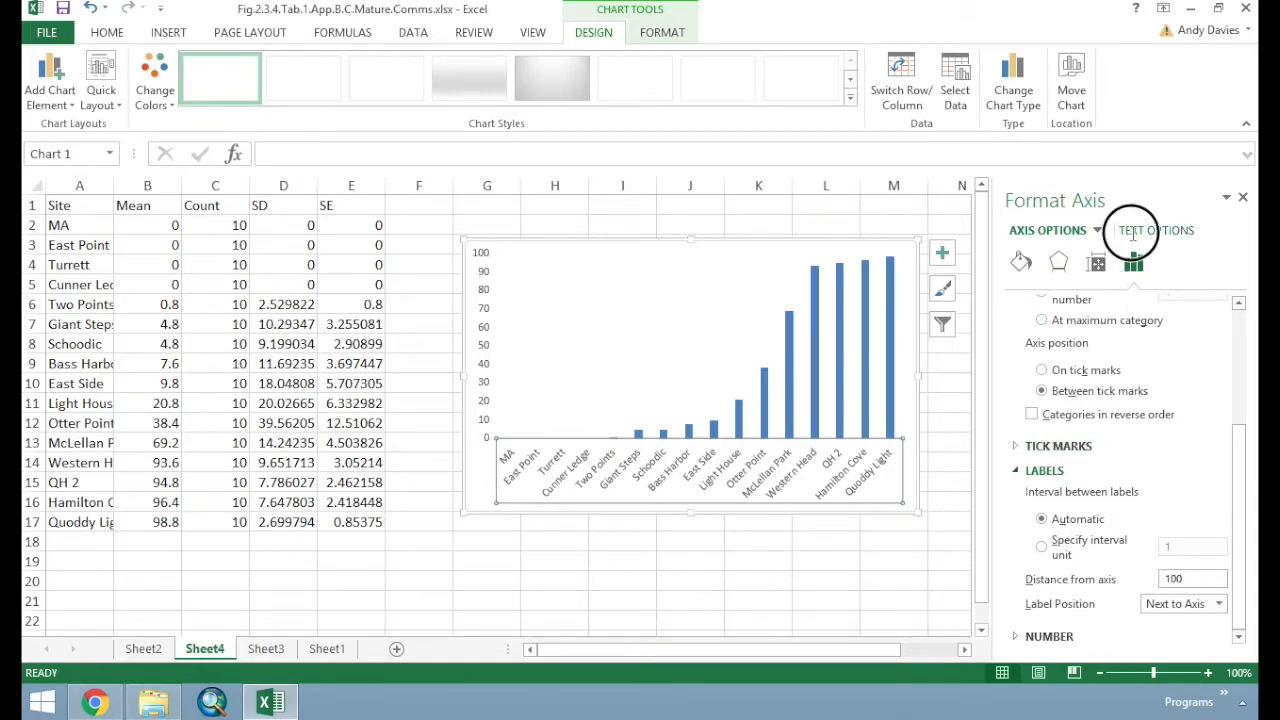
pyautogui.click(1018, 306)
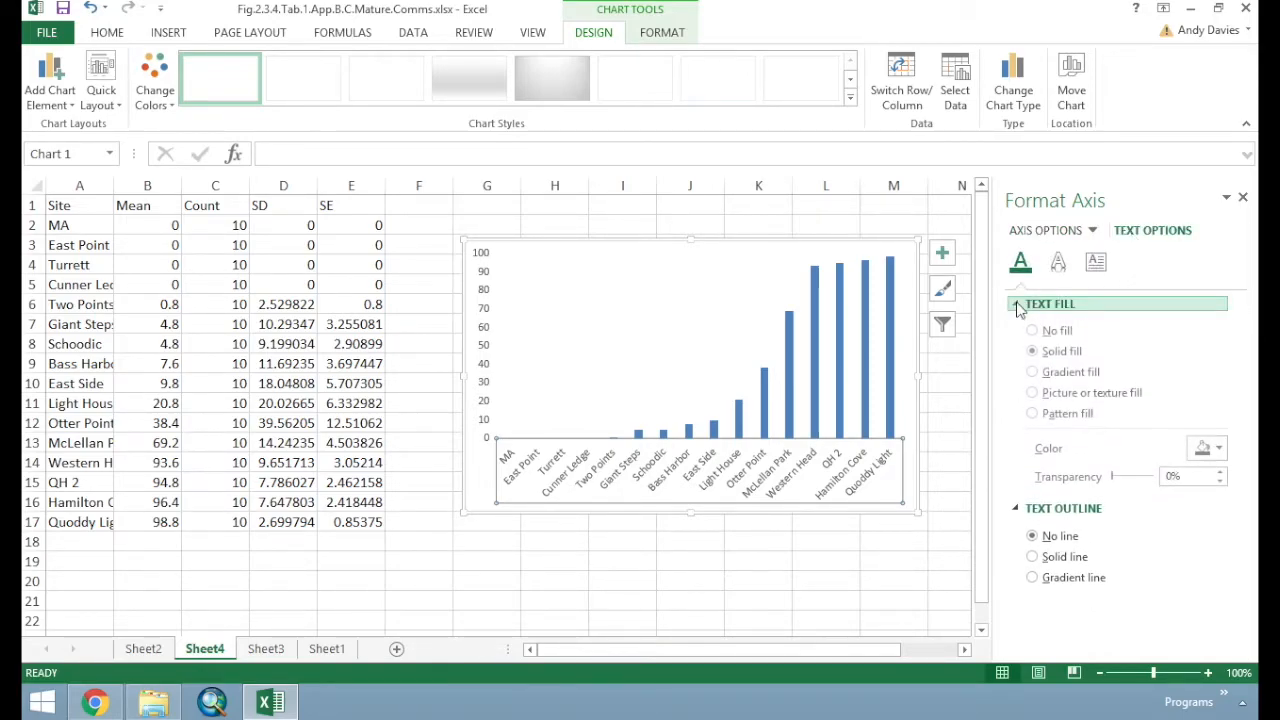
pyautogui.click(1060, 268)
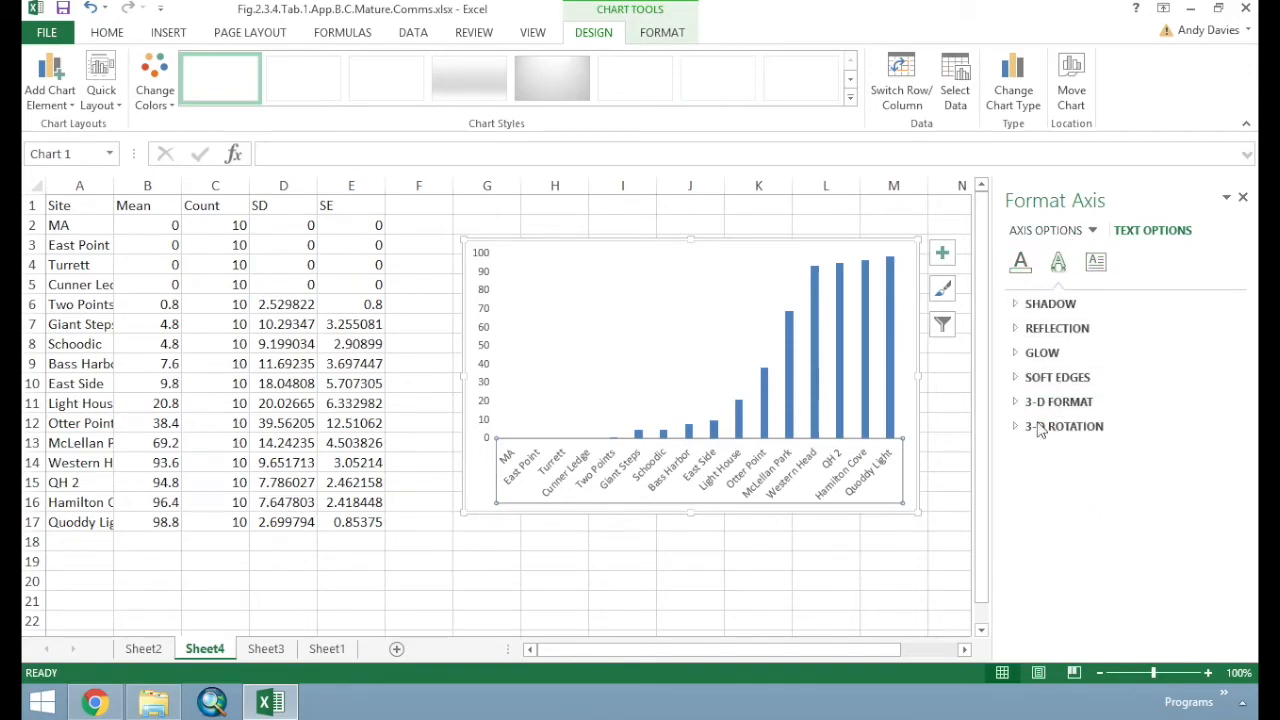
pyautogui.click(1097, 266)
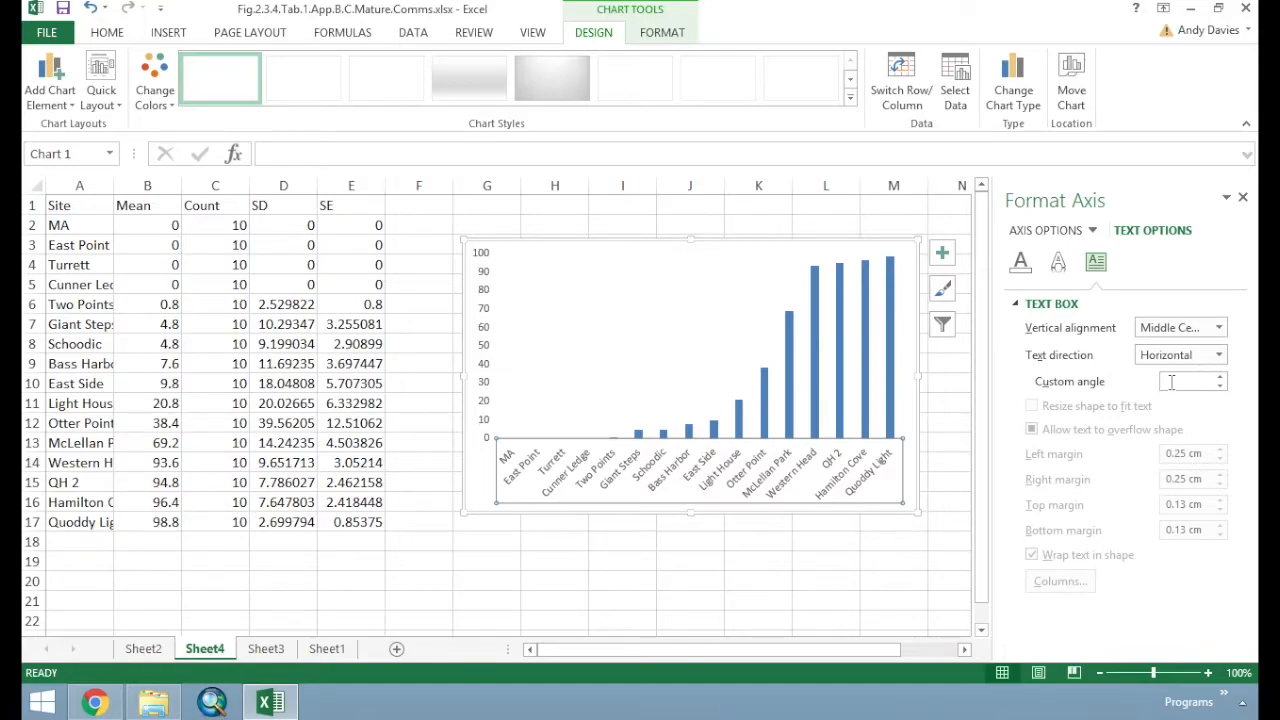
pyautogui.click(1219, 355)
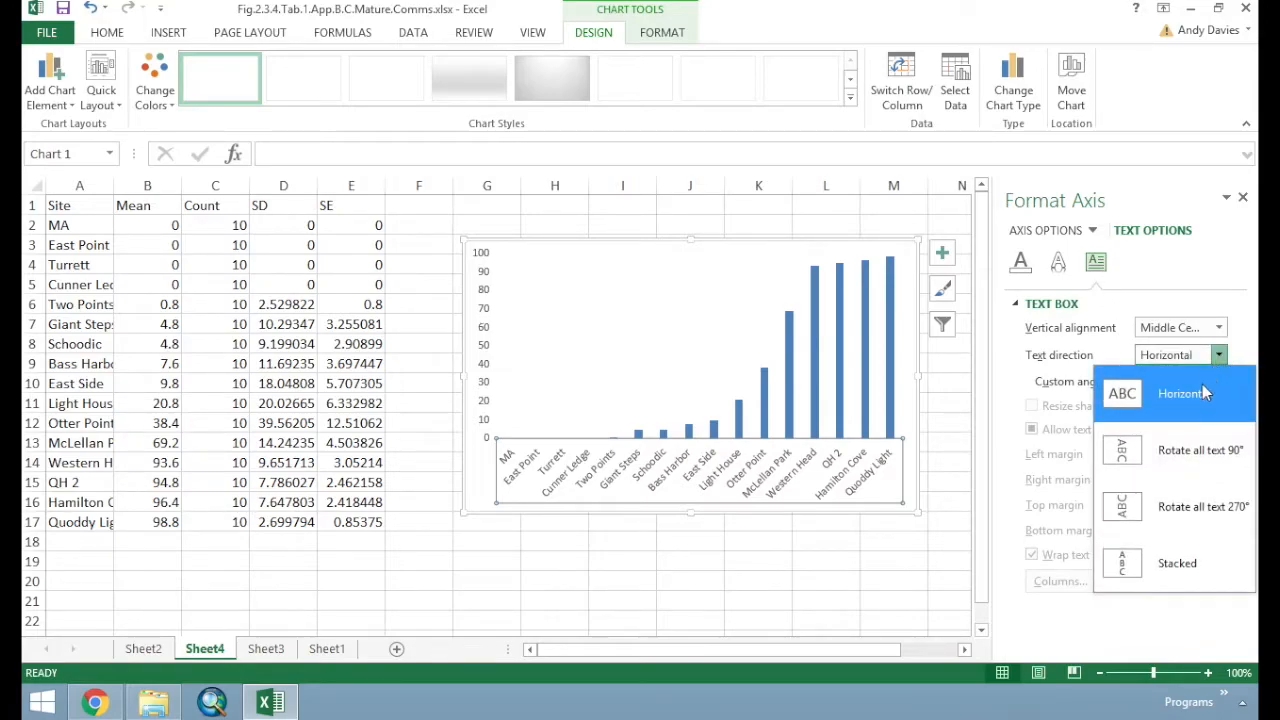
pyautogui.click(1190, 505)
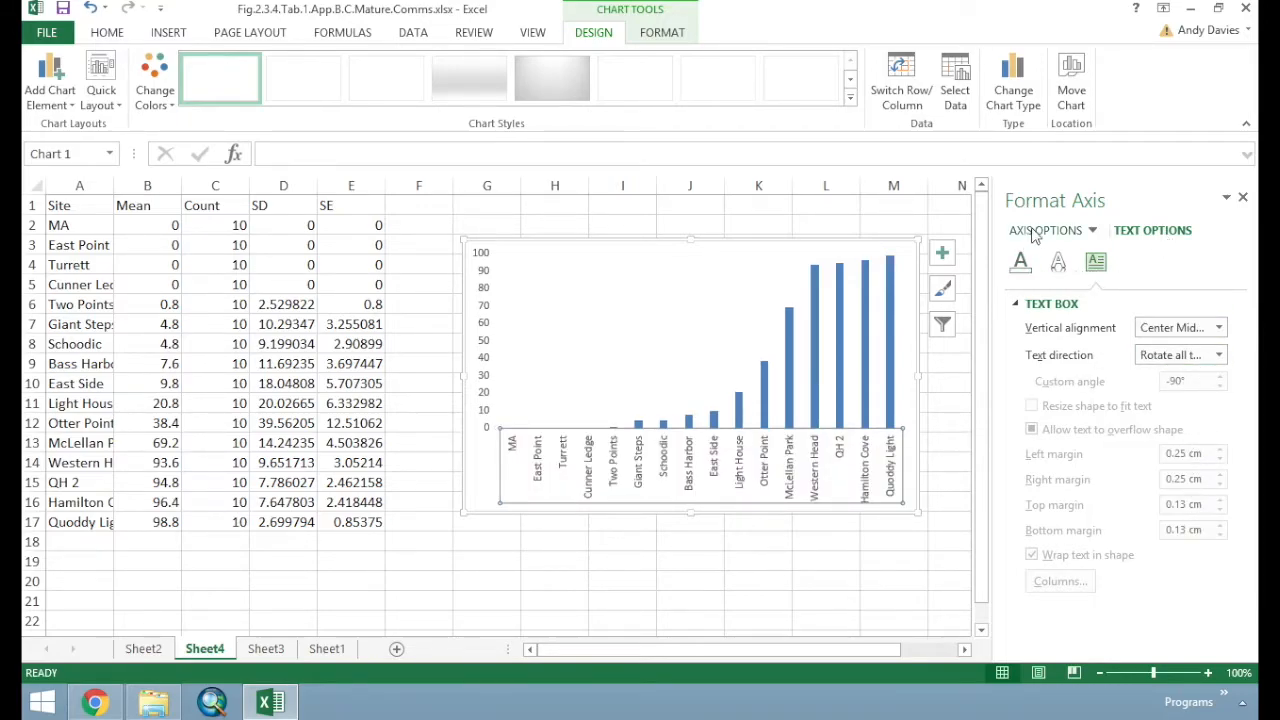
# Give the chart's vertical axis a solid black line
pyautogui.click(486, 430)
pyautogui.click(489, 423)
pyautogui.click(1050, 230)
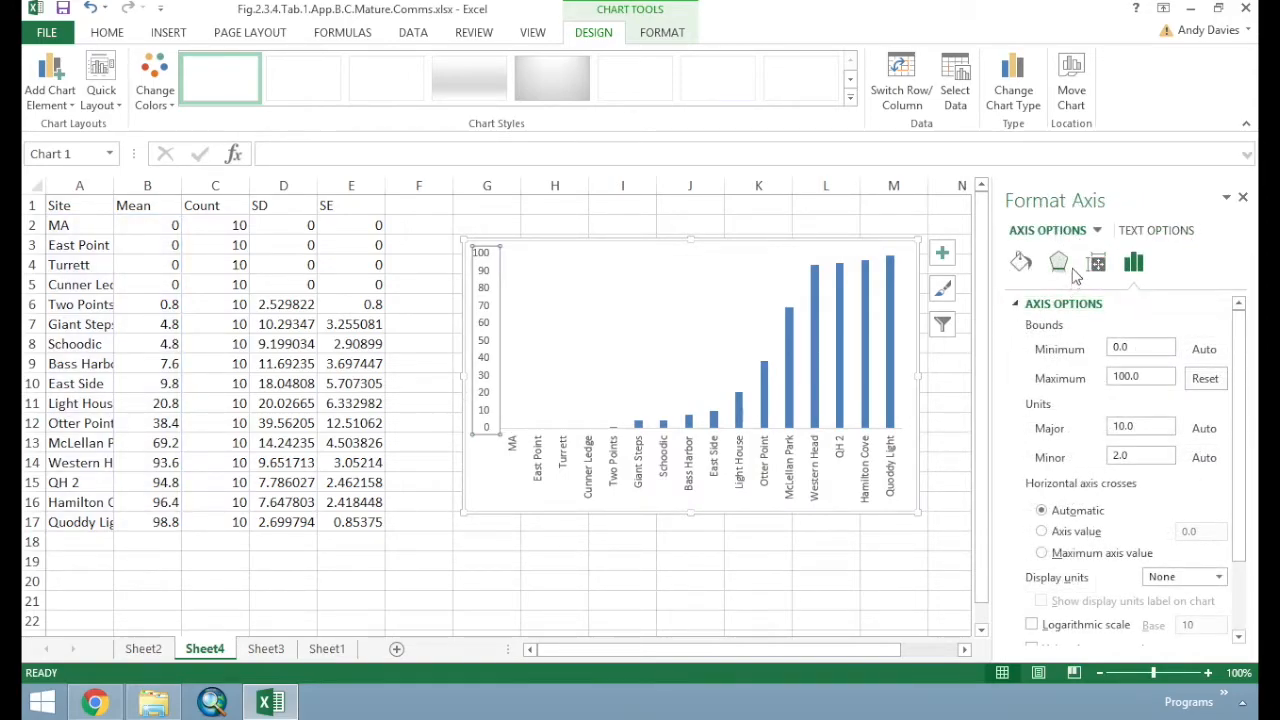
pyautogui.click(1016, 265)
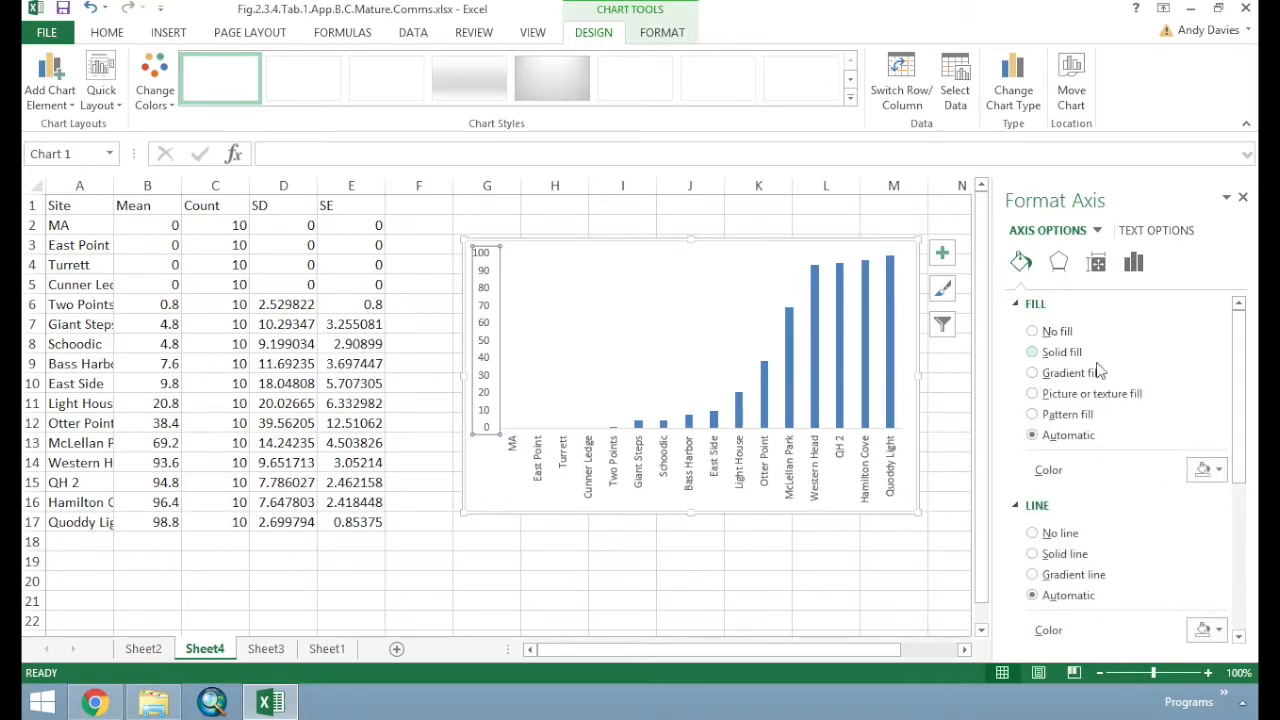
pyautogui.moveTo(1236, 460); pyautogui.dragTo(1236, 498)
pyautogui.click(1043, 481)
pyautogui.click(487, 474)
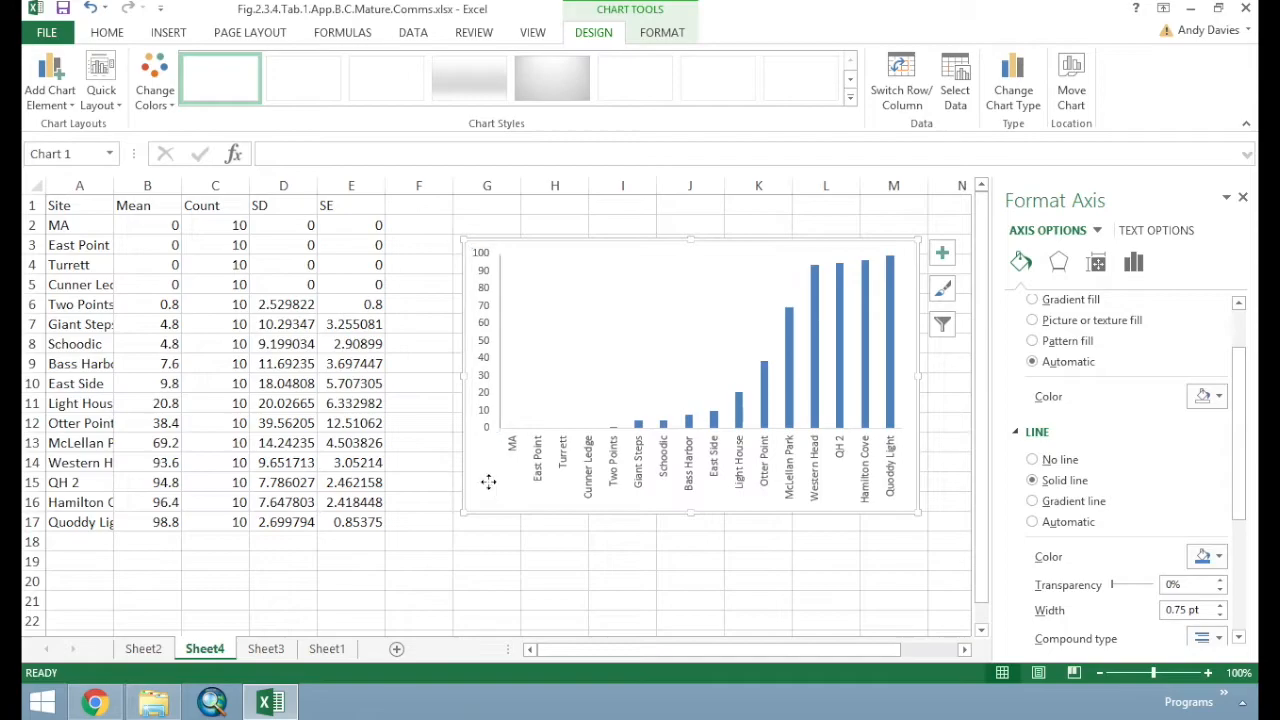
pyautogui.click(497, 397)
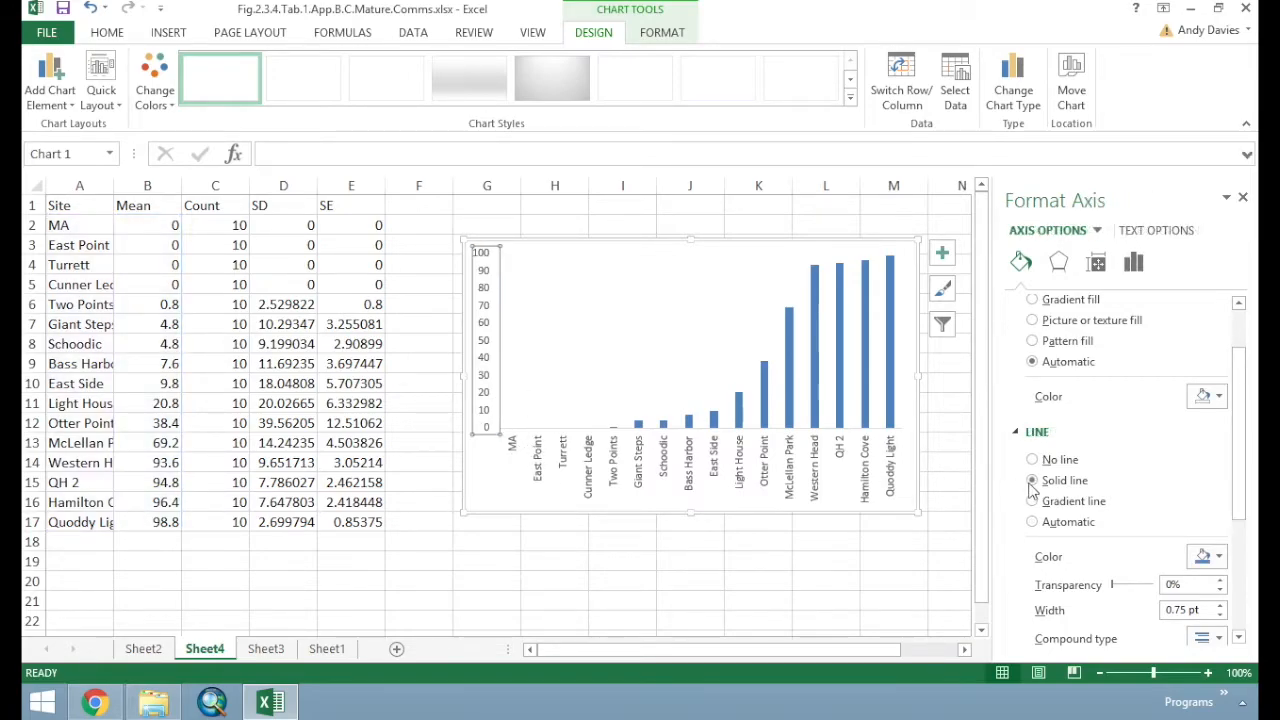
pyautogui.click(1210, 556)
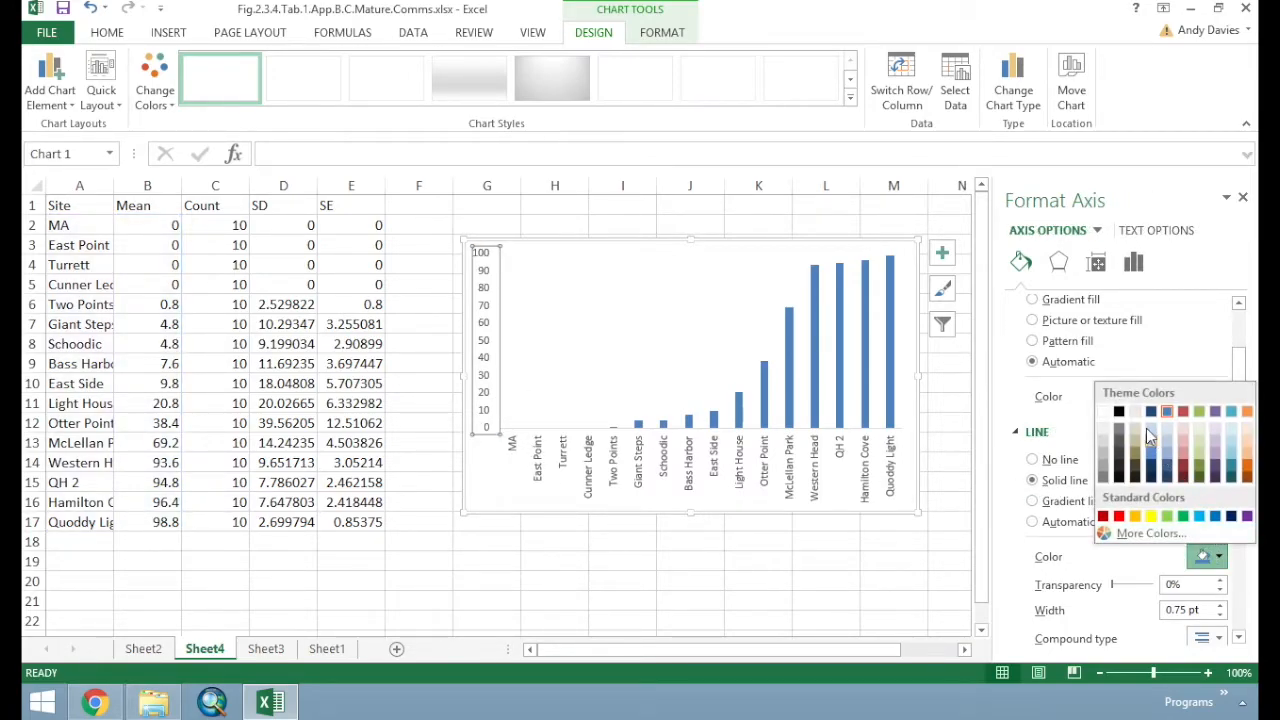
pyautogui.click(1118, 412)
pyautogui.click(506, 482)
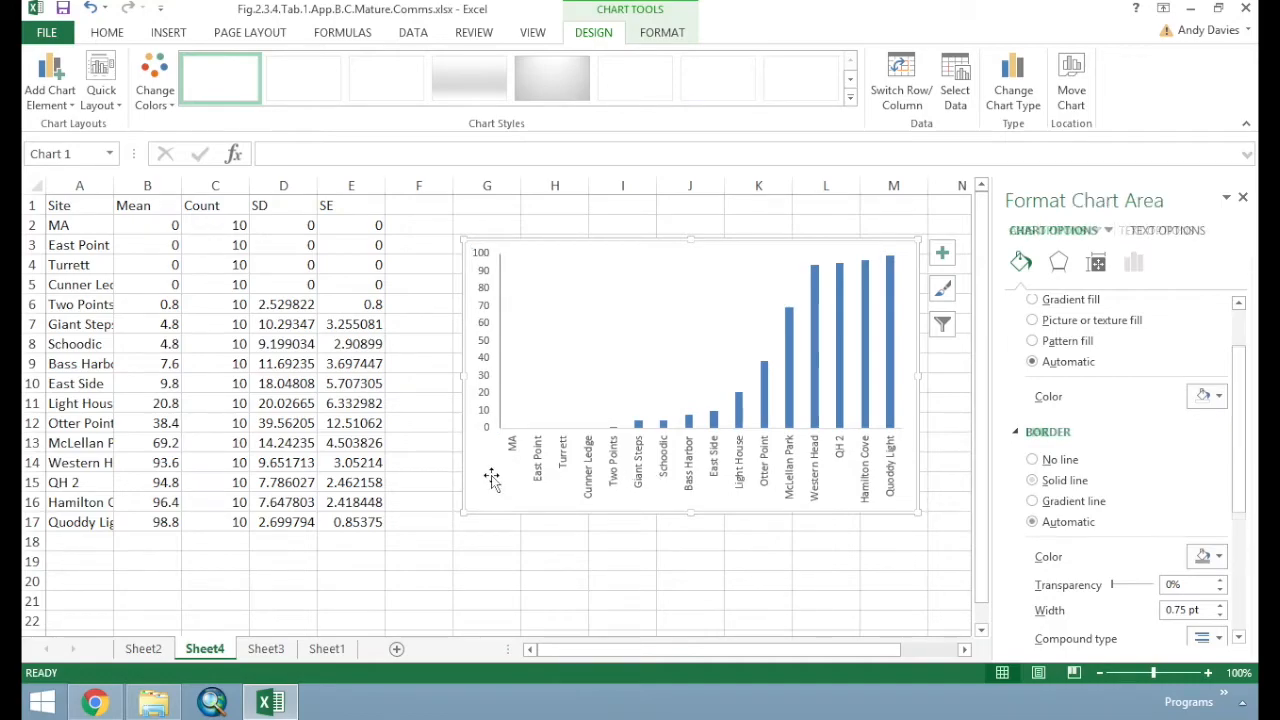
# Set the major tick marks of the vertical axis to Outside
pyautogui.click(489, 320)
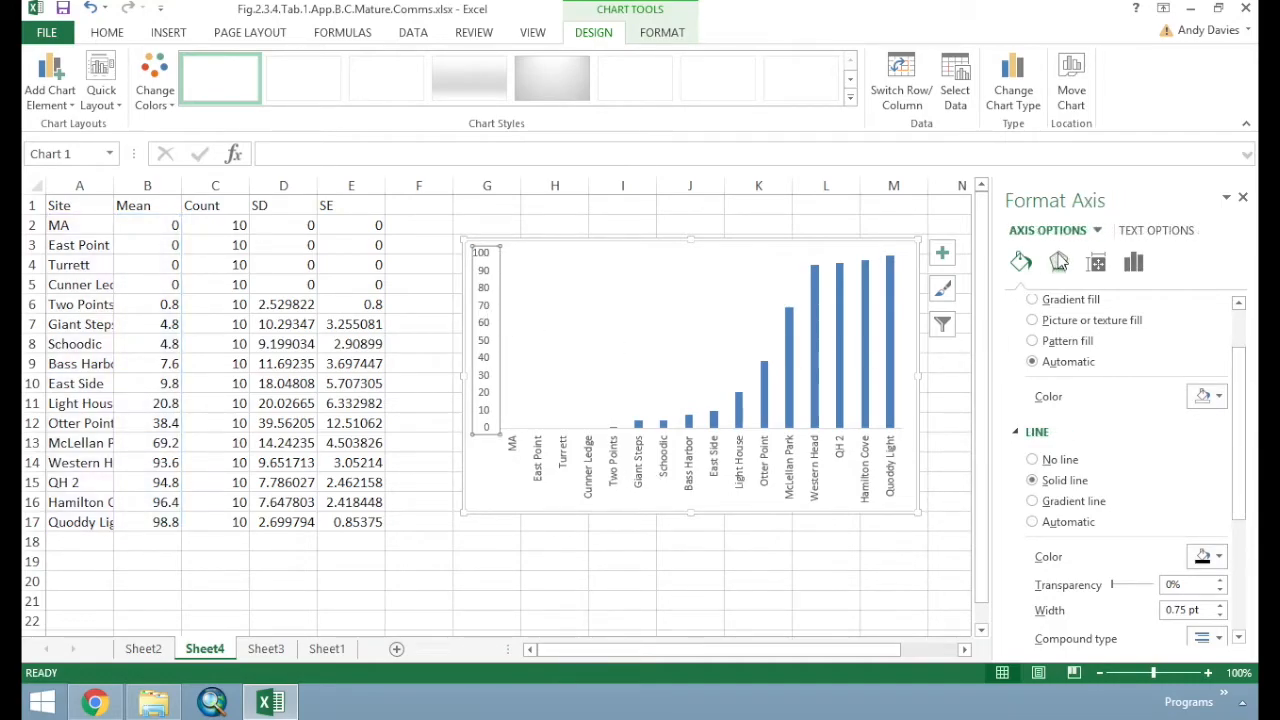
pyautogui.click(1016, 431)
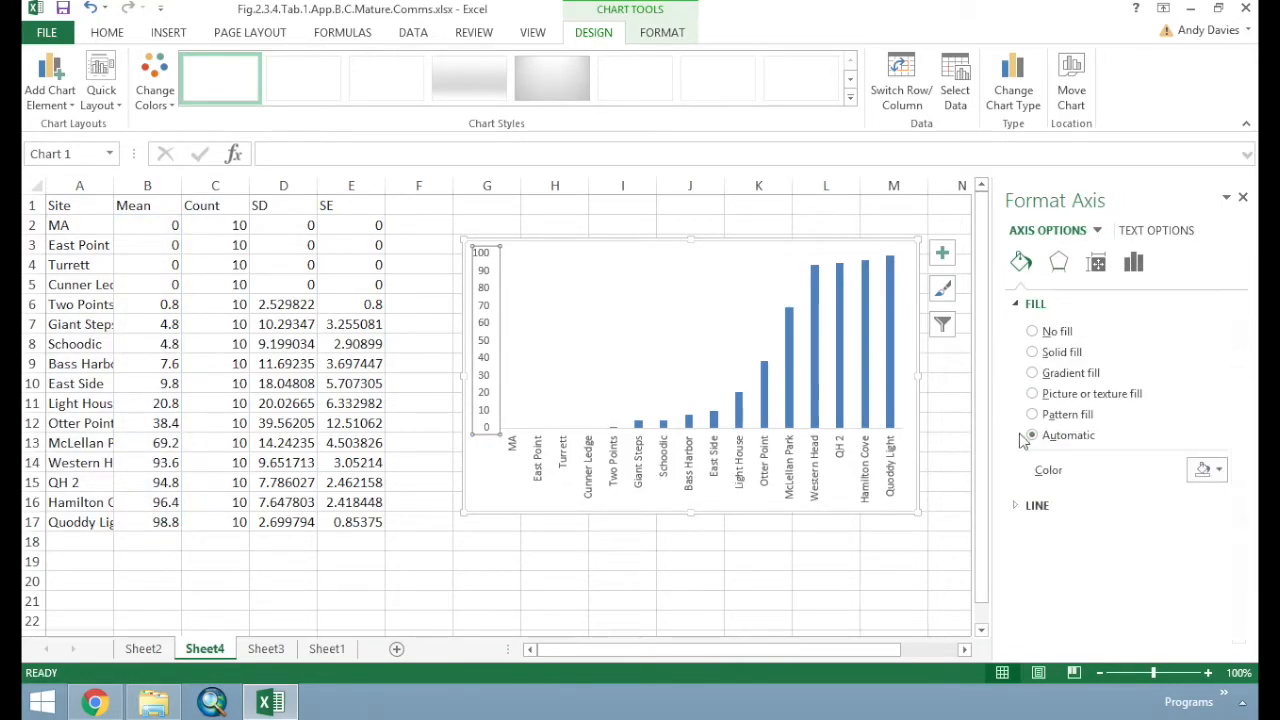
pyautogui.click(1059, 263)
pyautogui.click(1096, 263)
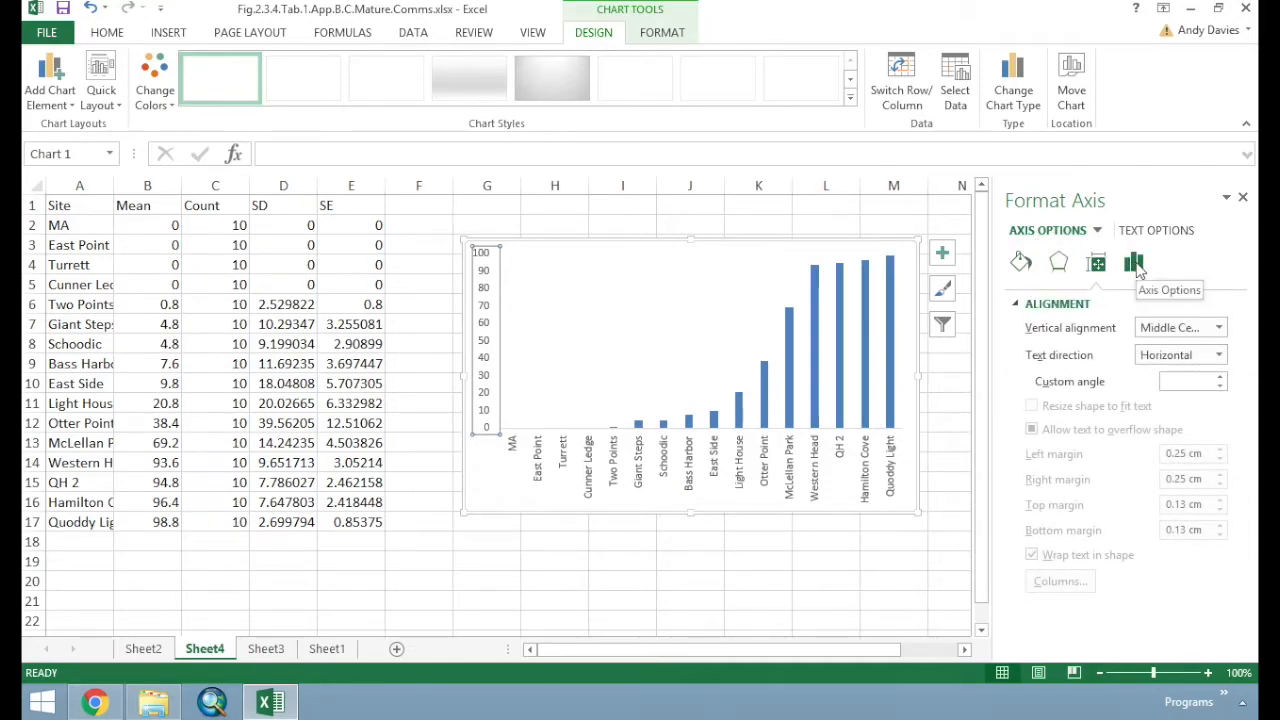
pyautogui.click(1135, 265)
pyautogui.click(1018, 330)
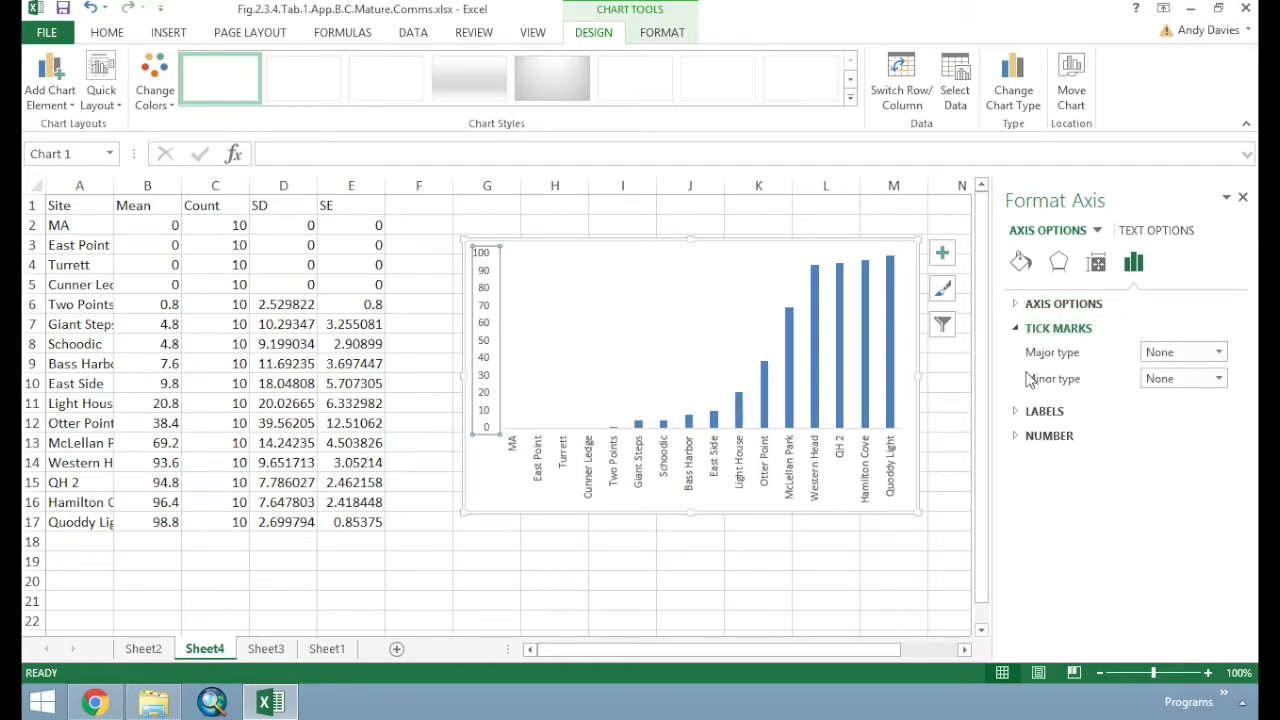
pyautogui.click(1163, 353)
pyautogui.click(1165, 356)
pyautogui.click(1165, 353)
pyautogui.click(1166, 407)
# Set the major tick marks of the horizontal axis to Outside
pyautogui.click(590, 483)
pyautogui.click(1215, 377)
pyautogui.click(1180, 432)
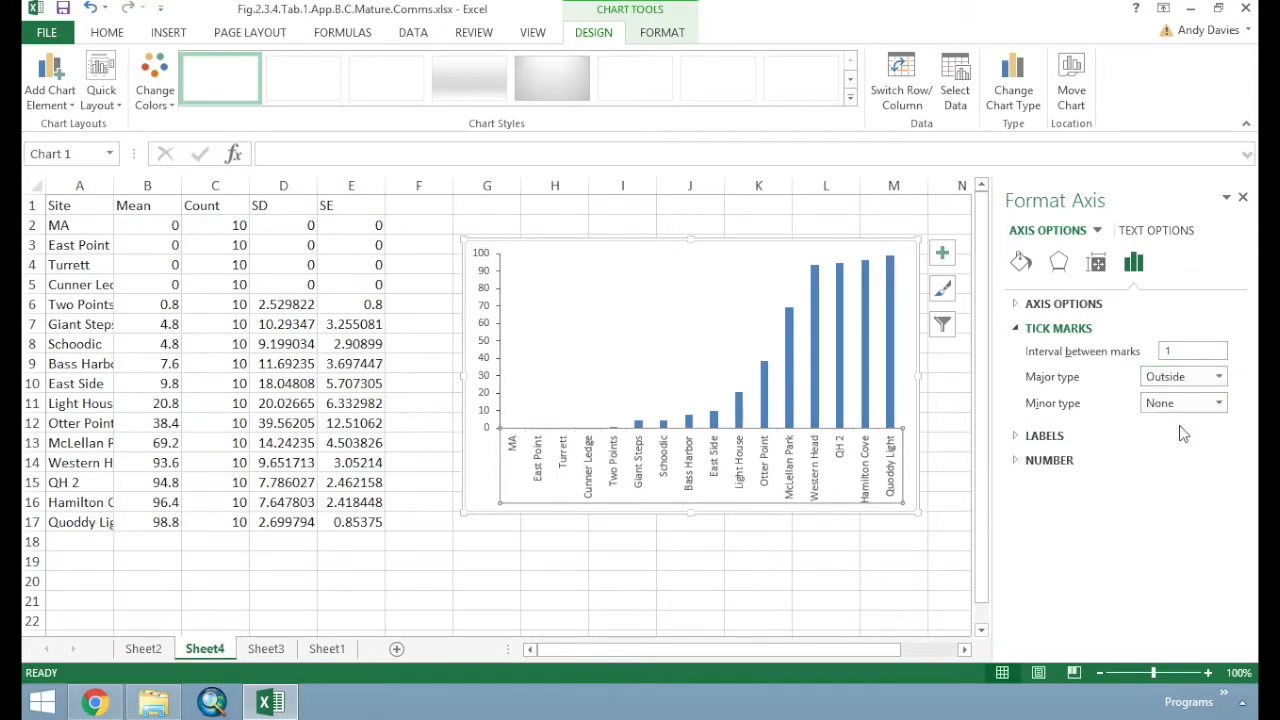
# Change the horizontal axis line color to black, keeping it solid
pyautogui.click(1021, 262)
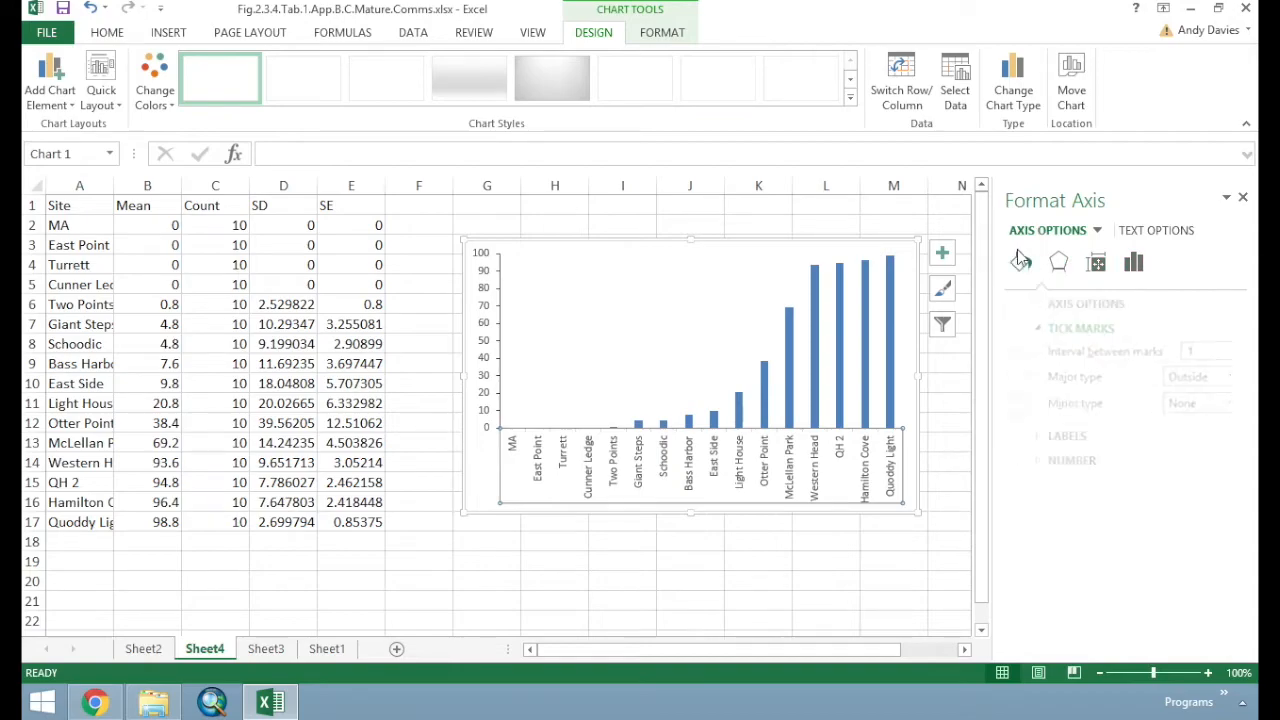
pyautogui.click(1040, 505)
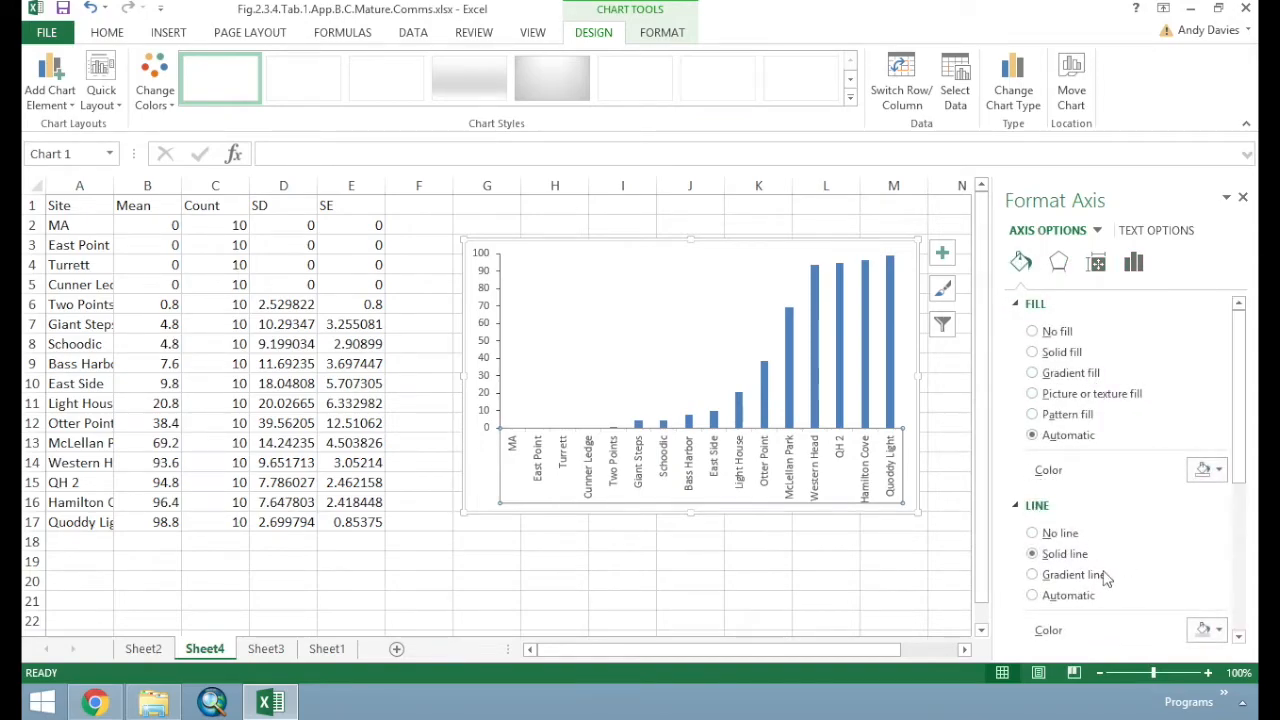
pyautogui.moveTo(1237, 451); pyautogui.dragTo(1238, 510)
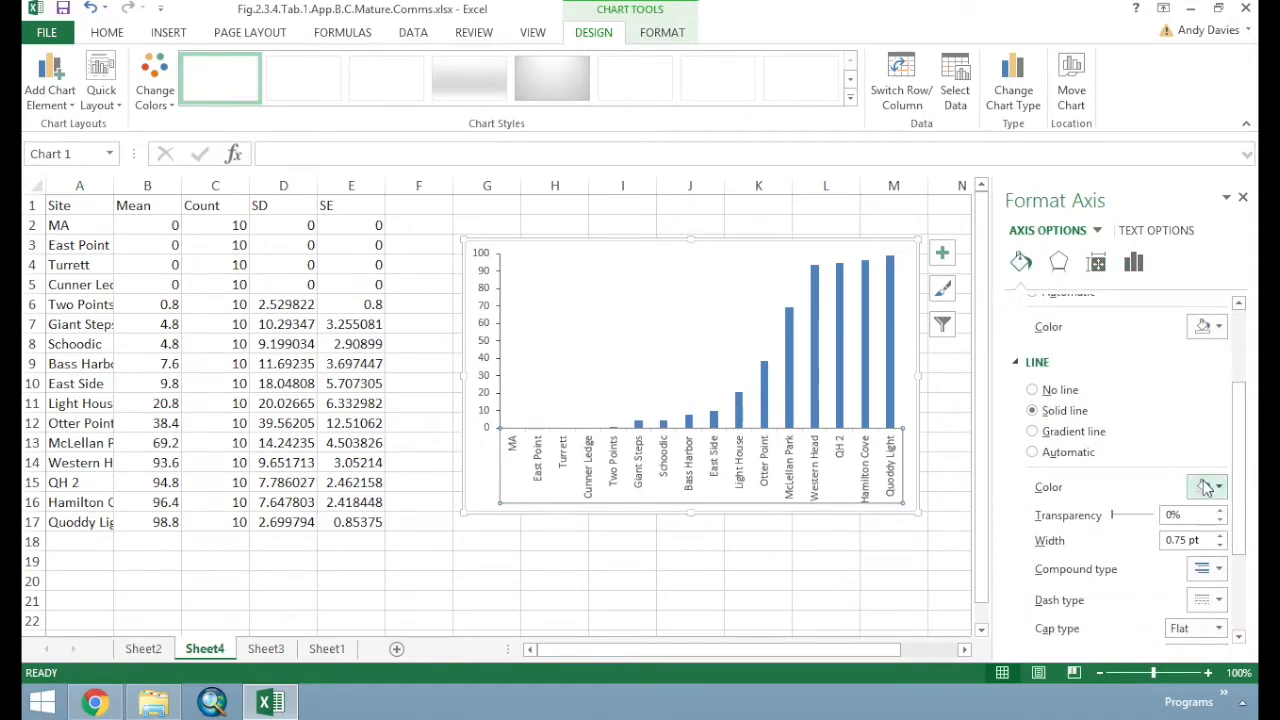
pyautogui.click(1214, 488)
pyautogui.click(1121, 533)
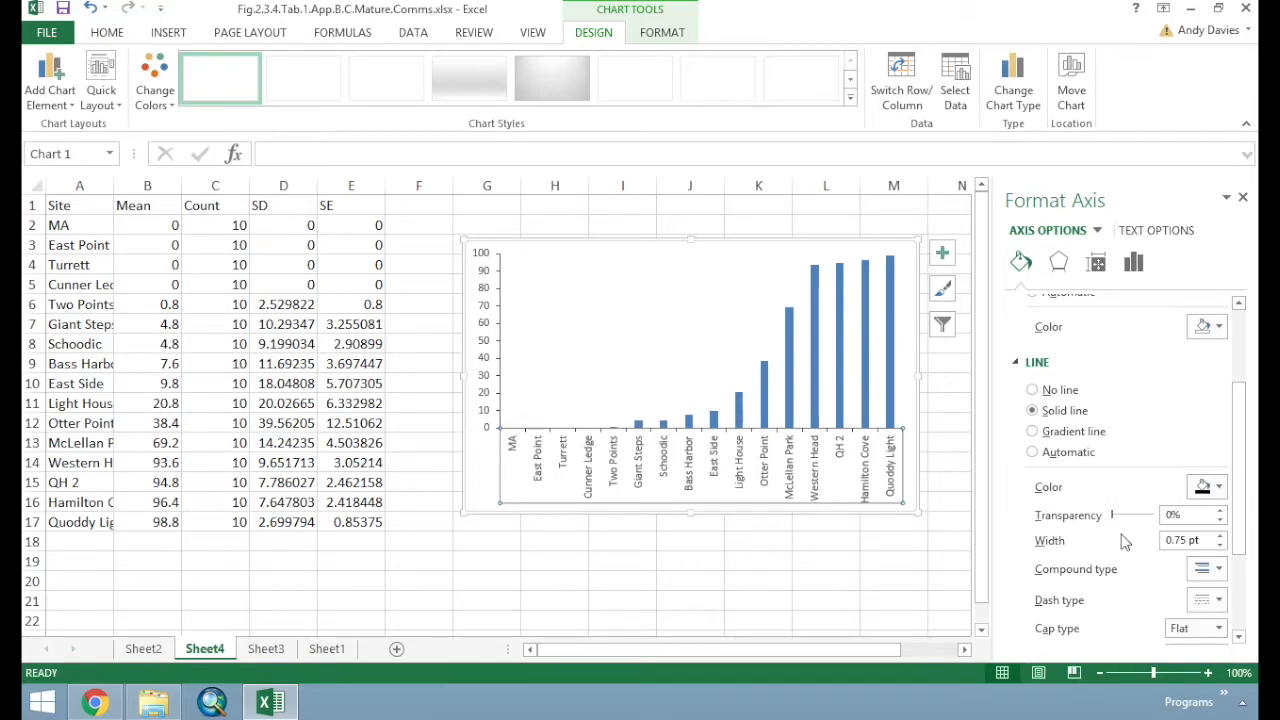
# Check the article's Figure 3B in Chrome and set the major unit of the Excel chart's vertical axis to 20
pyautogui.click(116, 705)
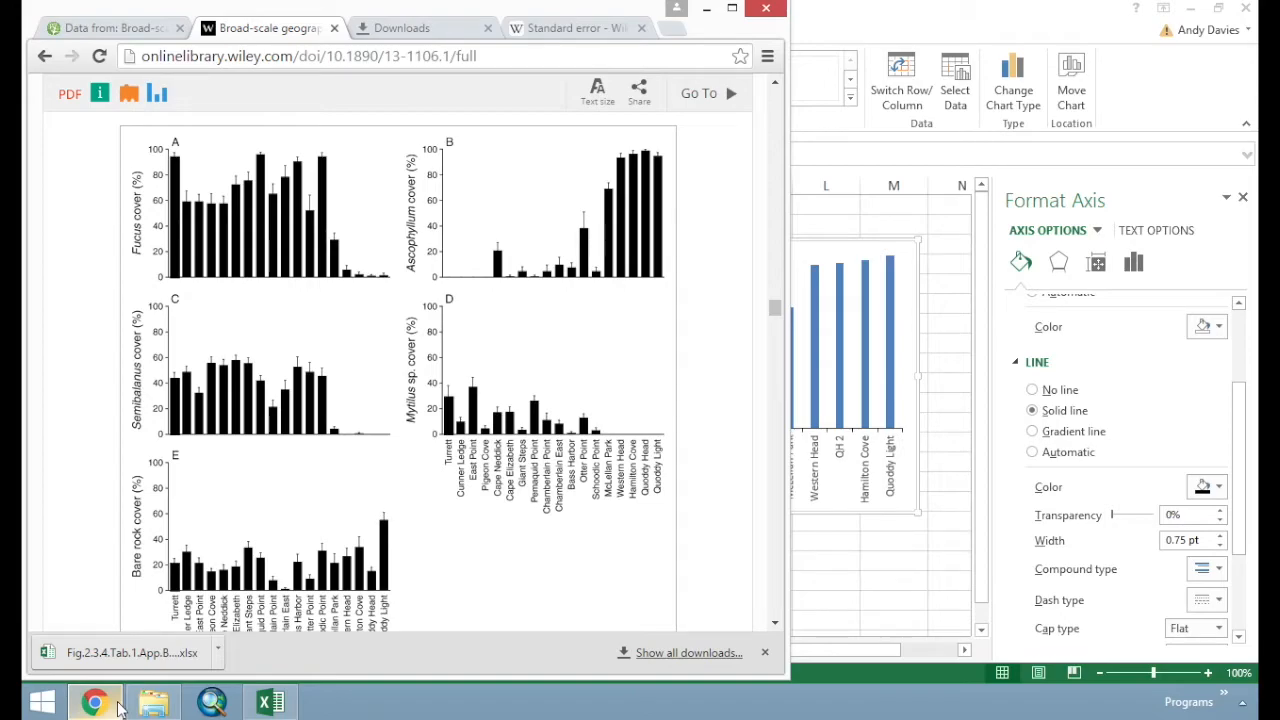
pyautogui.click(116, 705)
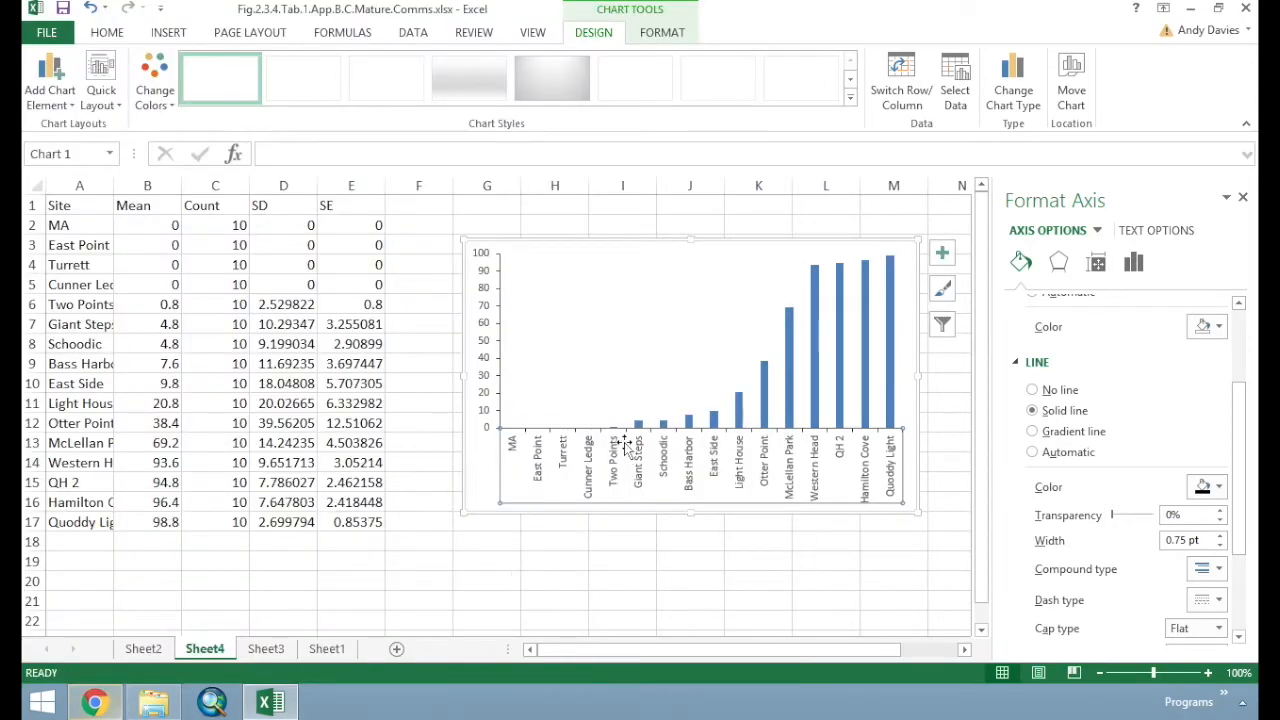
pyautogui.click(486, 366)
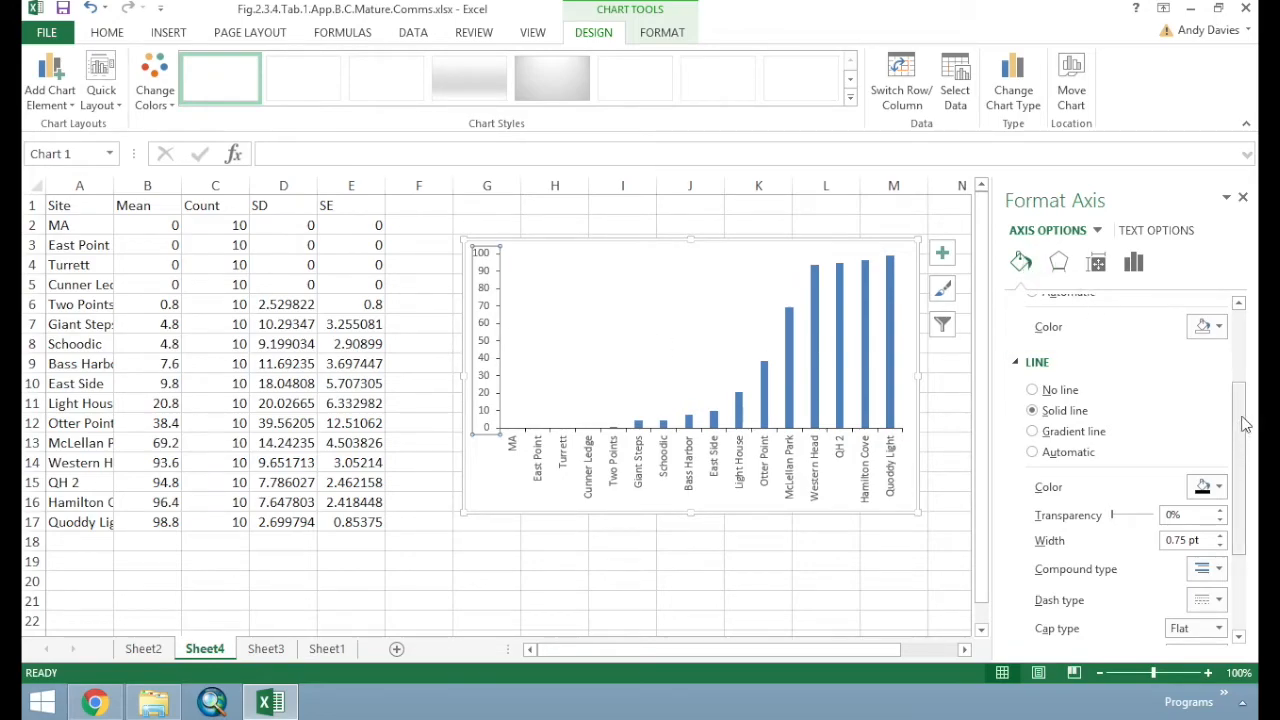
pyautogui.moveTo(1241, 430); pyautogui.dragTo(1241, 360)
pyautogui.click(1017, 302)
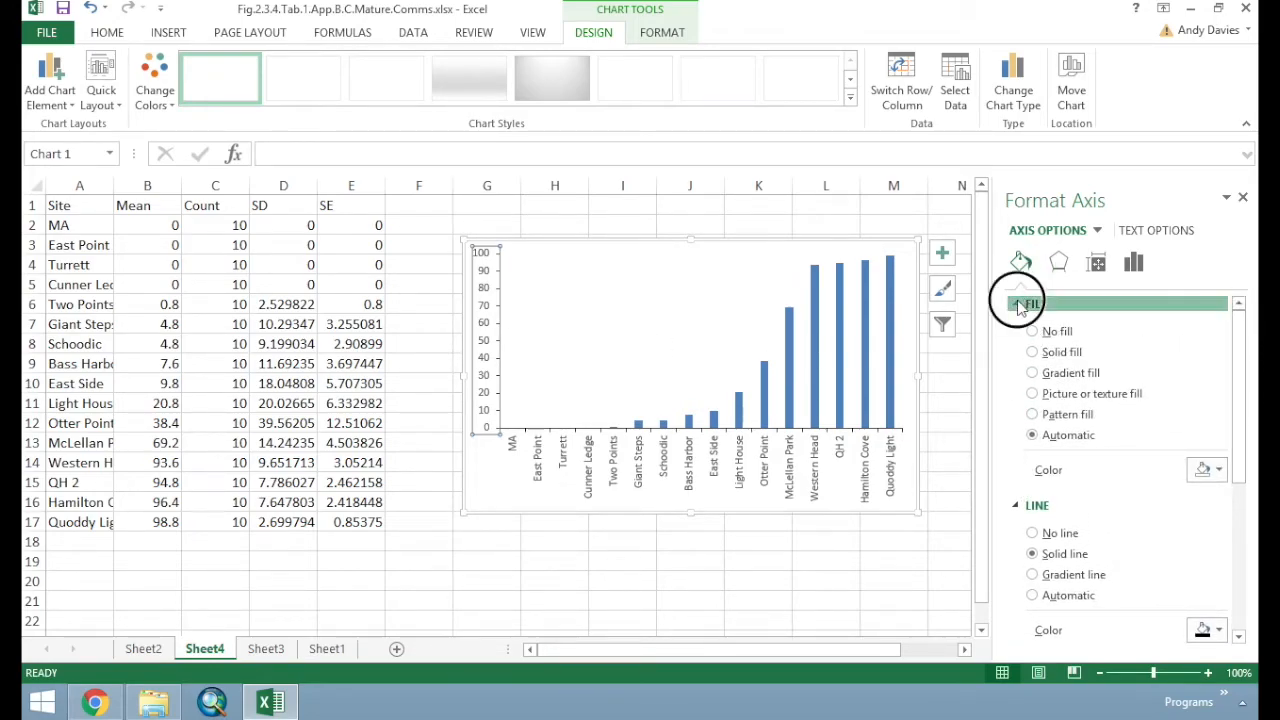
pyautogui.click(1030, 329)
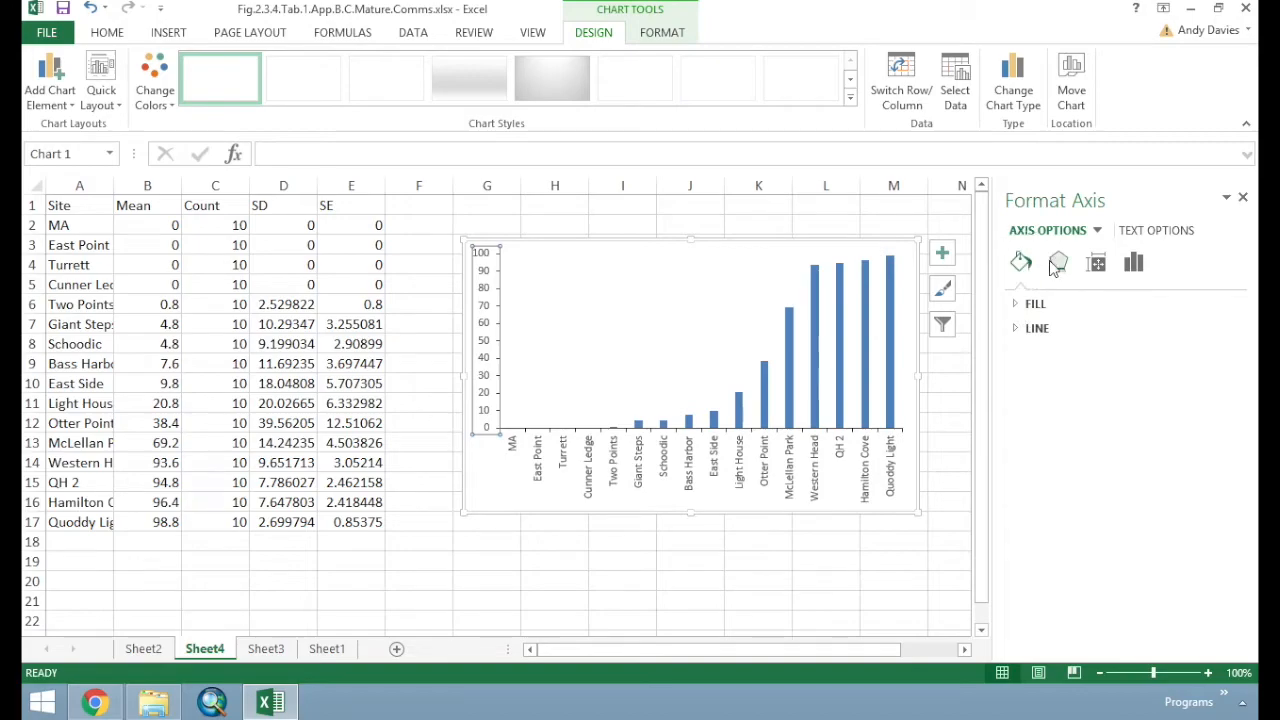
pyautogui.click(1097, 231)
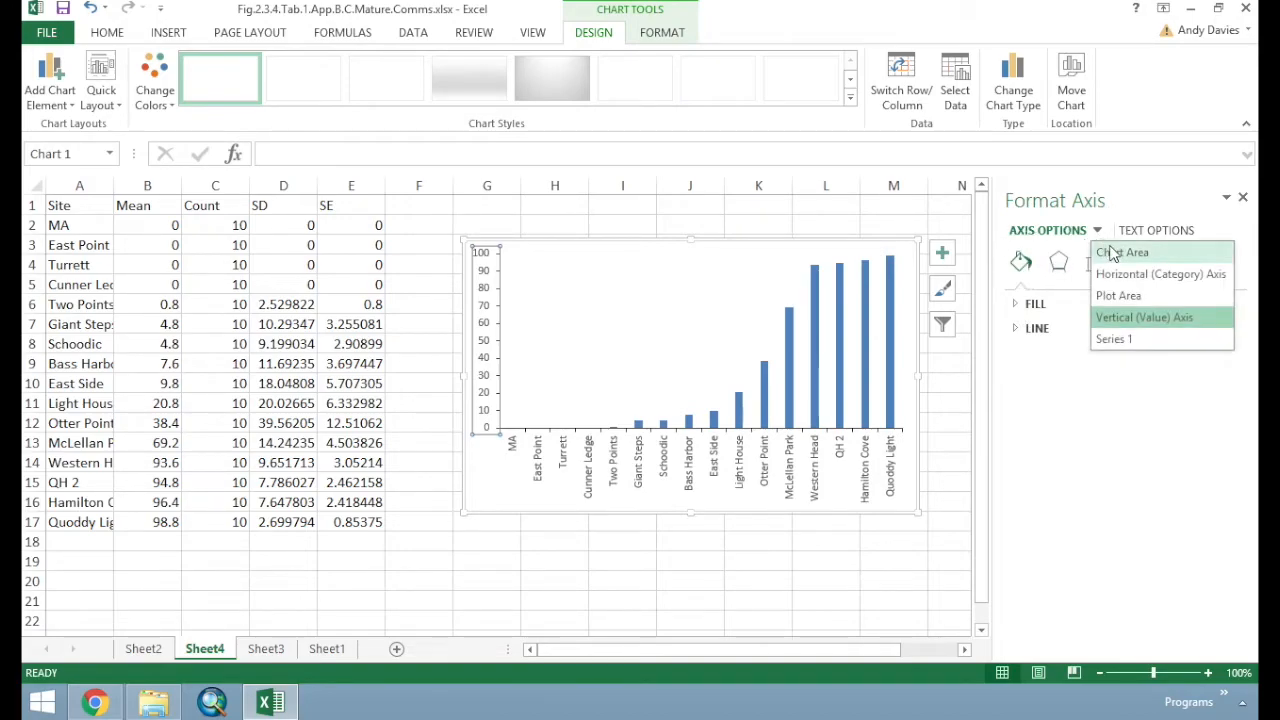
pyautogui.click(1034, 329)
pyautogui.click(1096, 262)
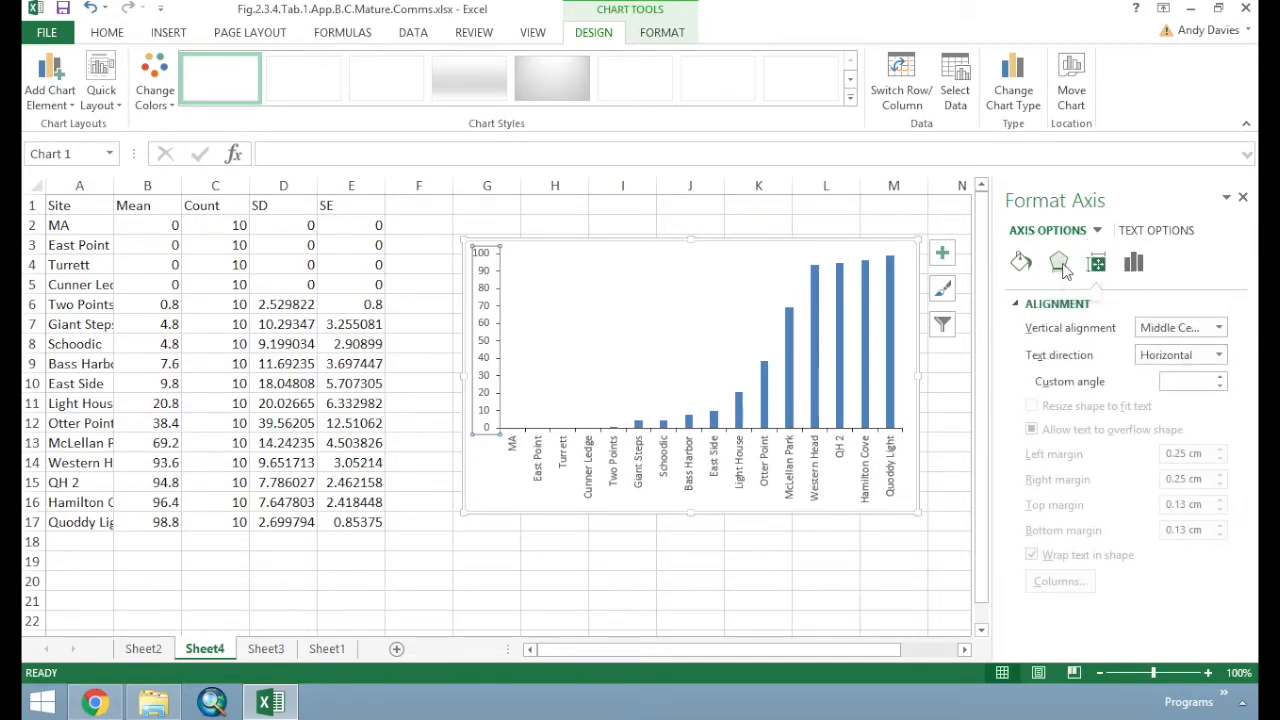
pyautogui.click(1059, 262)
pyautogui.click(1133, 262)
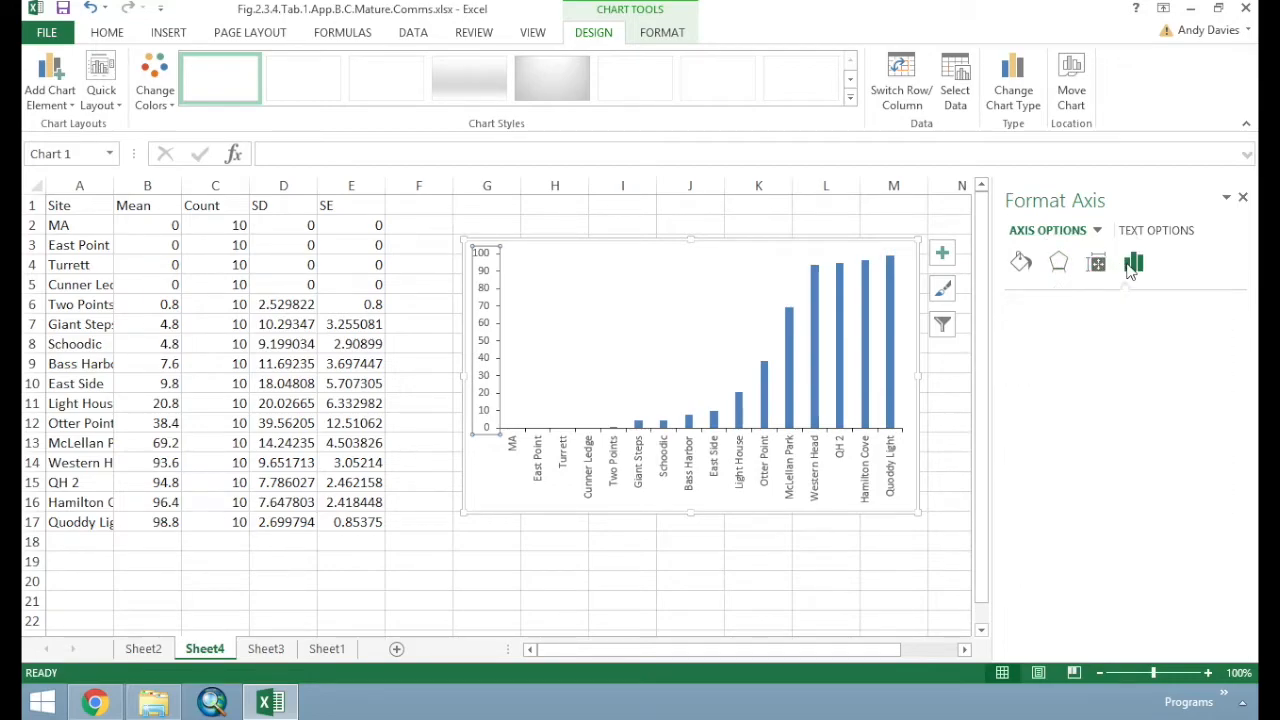
pyautogui.click(1130, 329)
pyautogui.click(1110, 304)
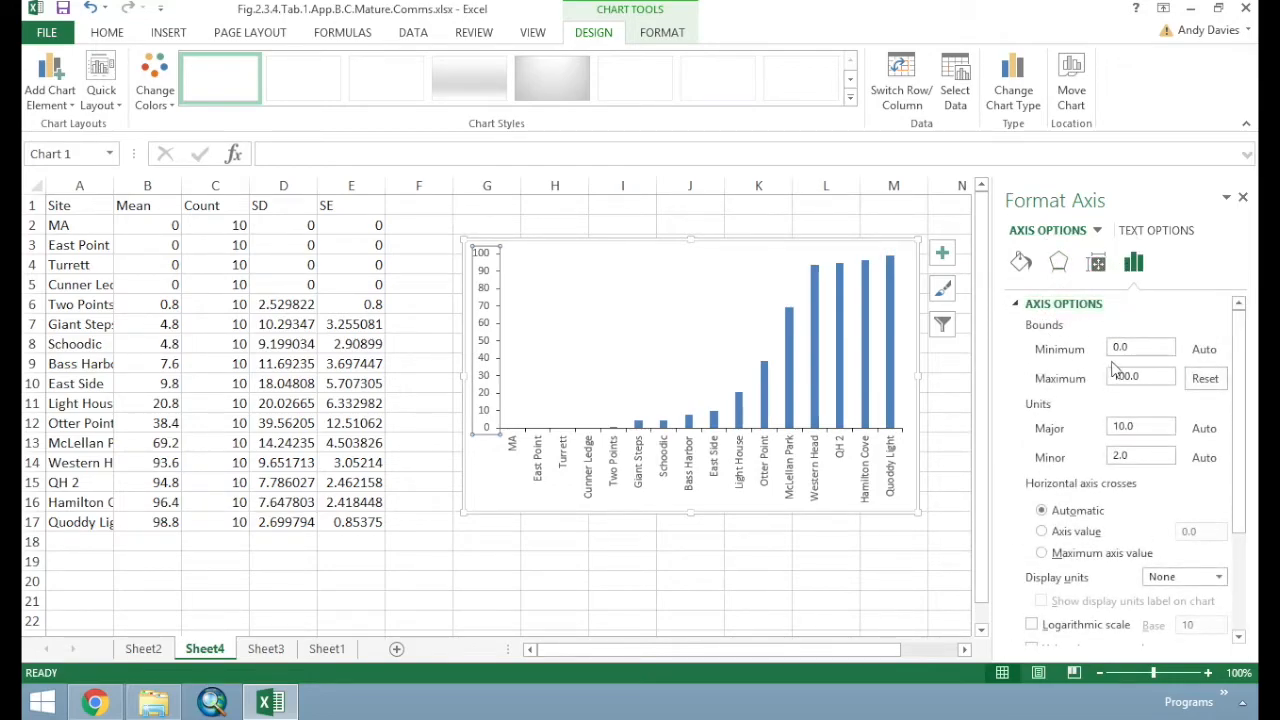
pyautogui.click(1140, 457)
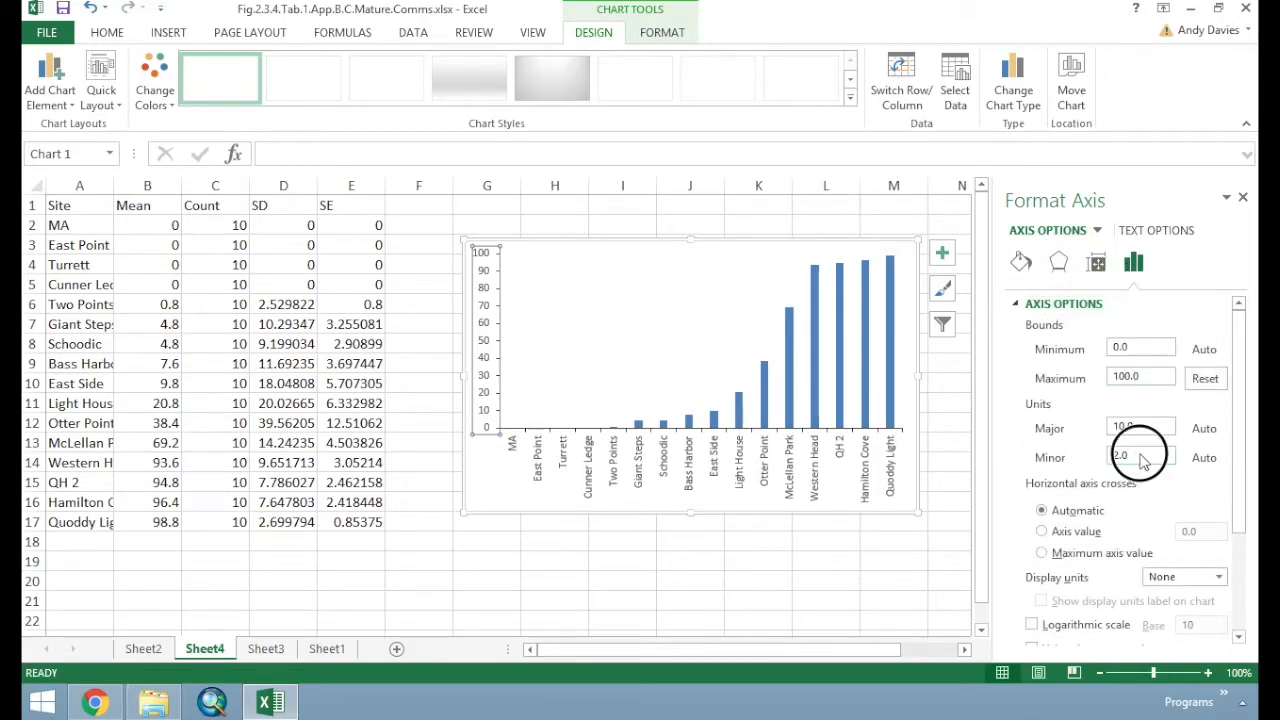
pyautogui.click(1122, 426)
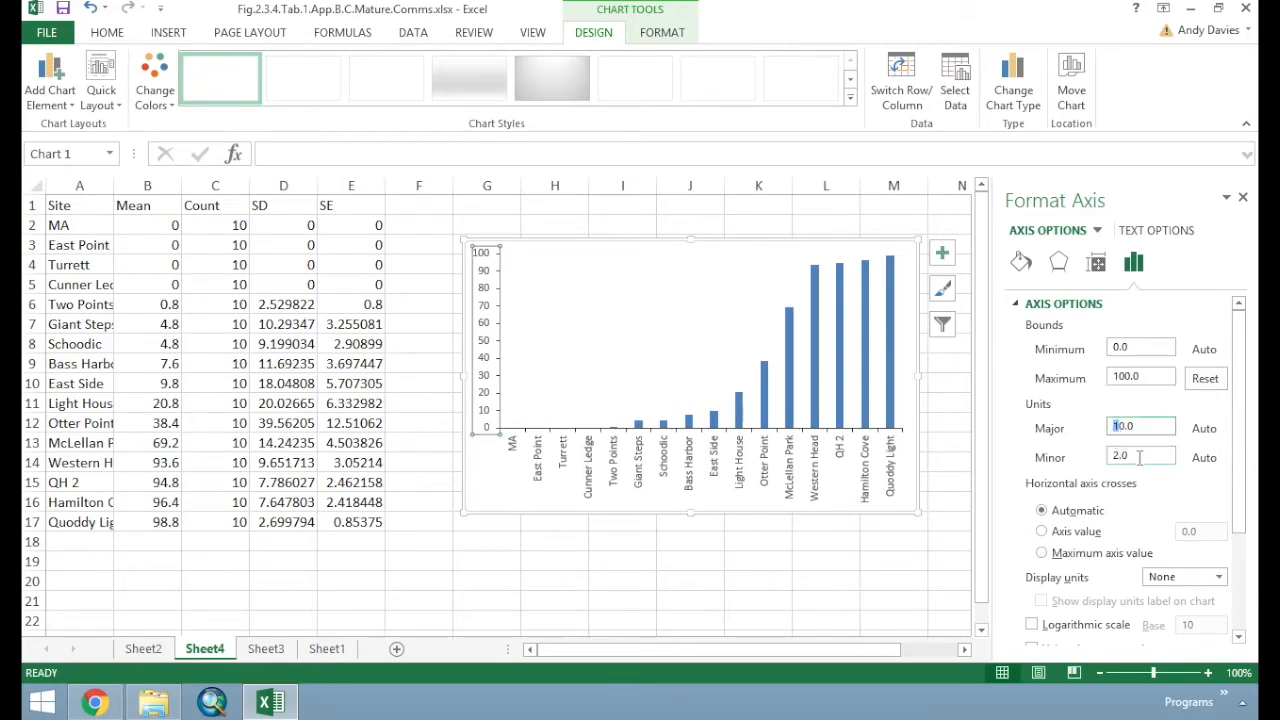
pyautogui.click(1142, 457)
pyautogui.write('4.0')
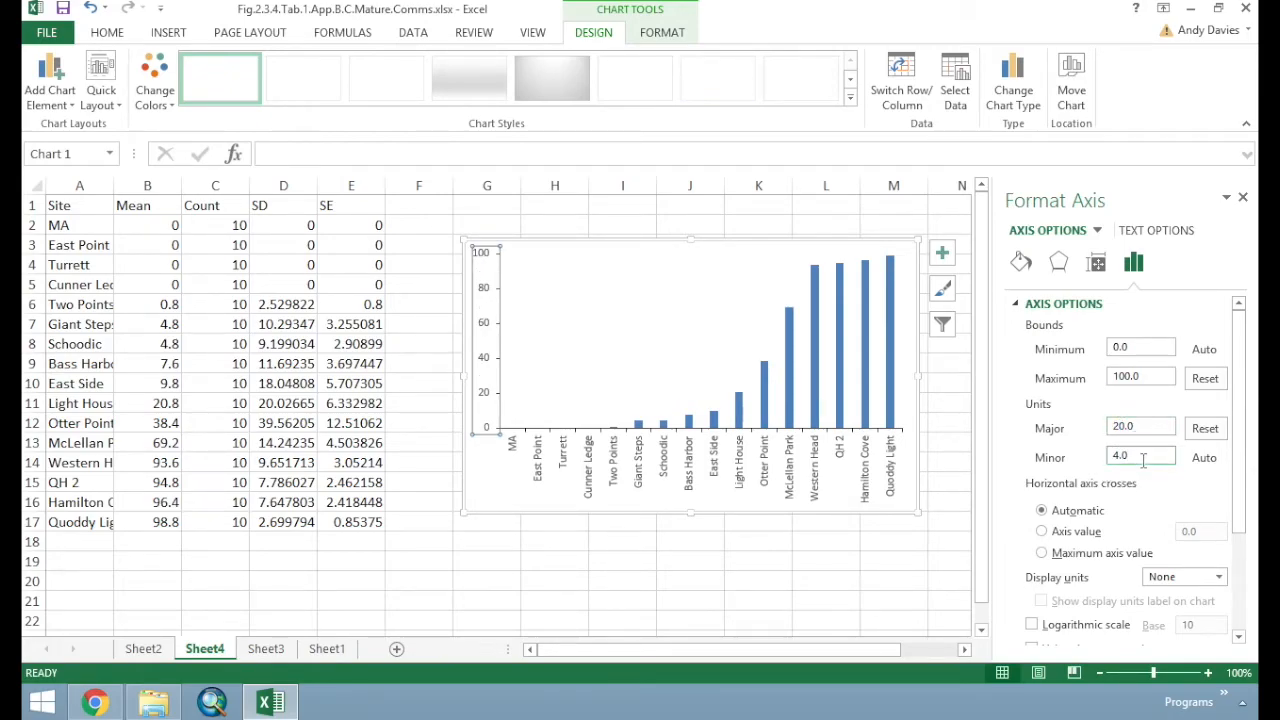
# Give the chart's data series a solid black fill
pyautogui.click(890, 383)
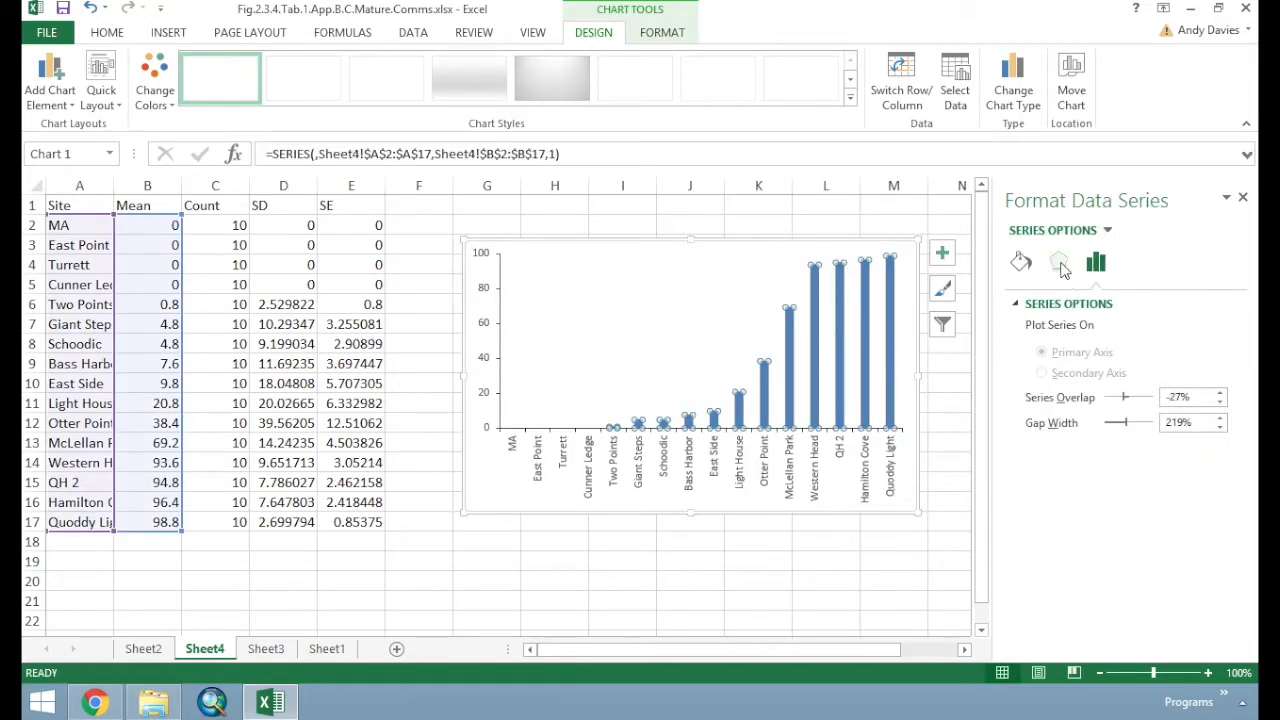
pyautogui.click(1021, 262)
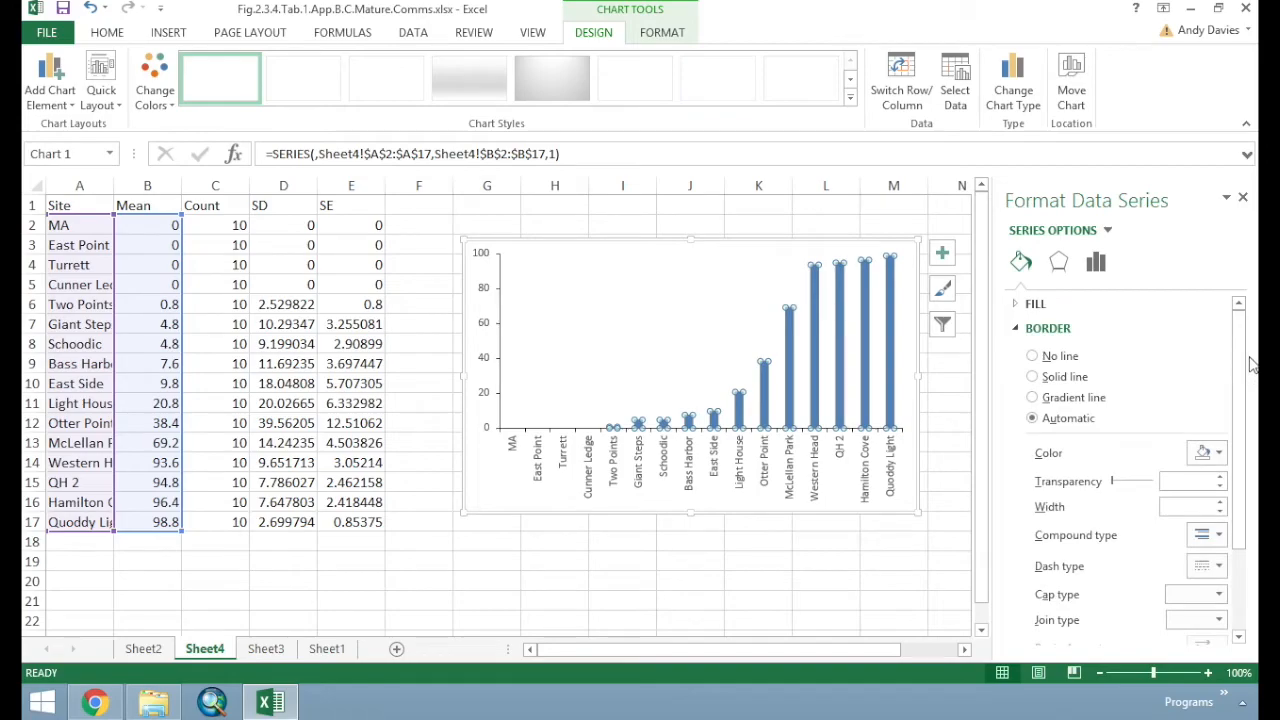
pyautogui.click(1040, 328)
pyautogui.click(1035, 303)
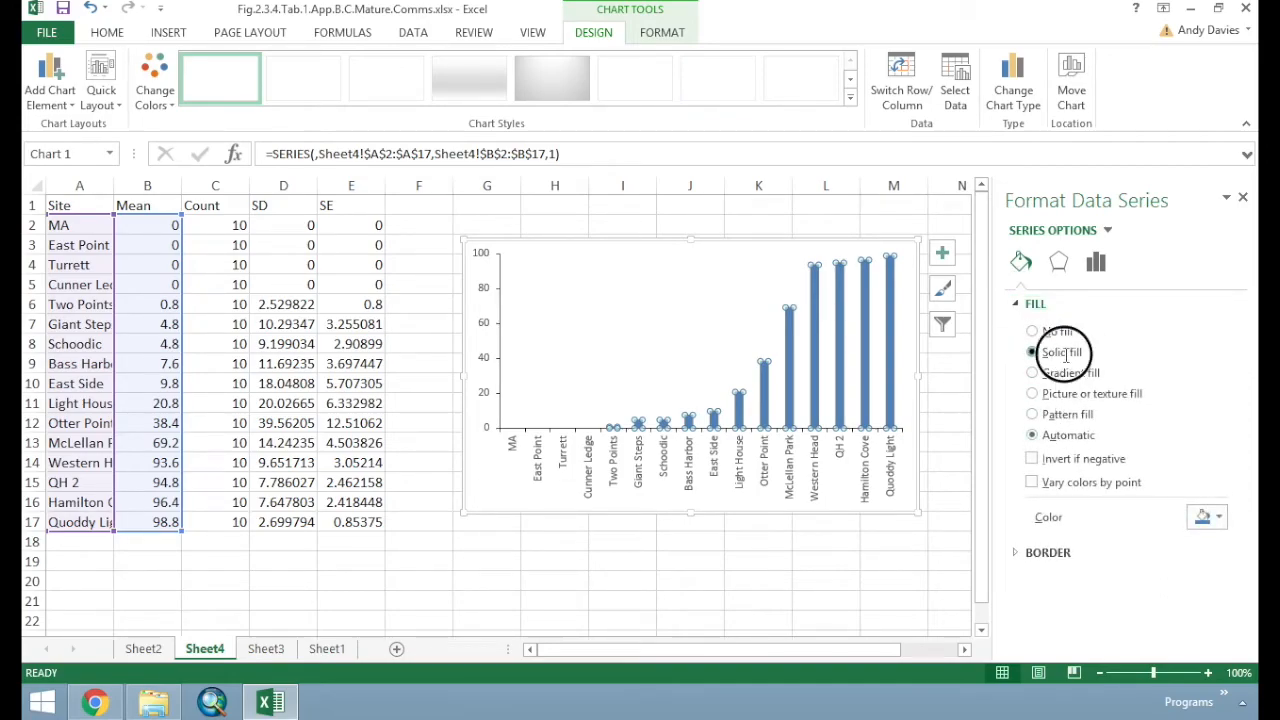
pyautogui.click(1033, 352)
pyautogui.click(1210, 517)
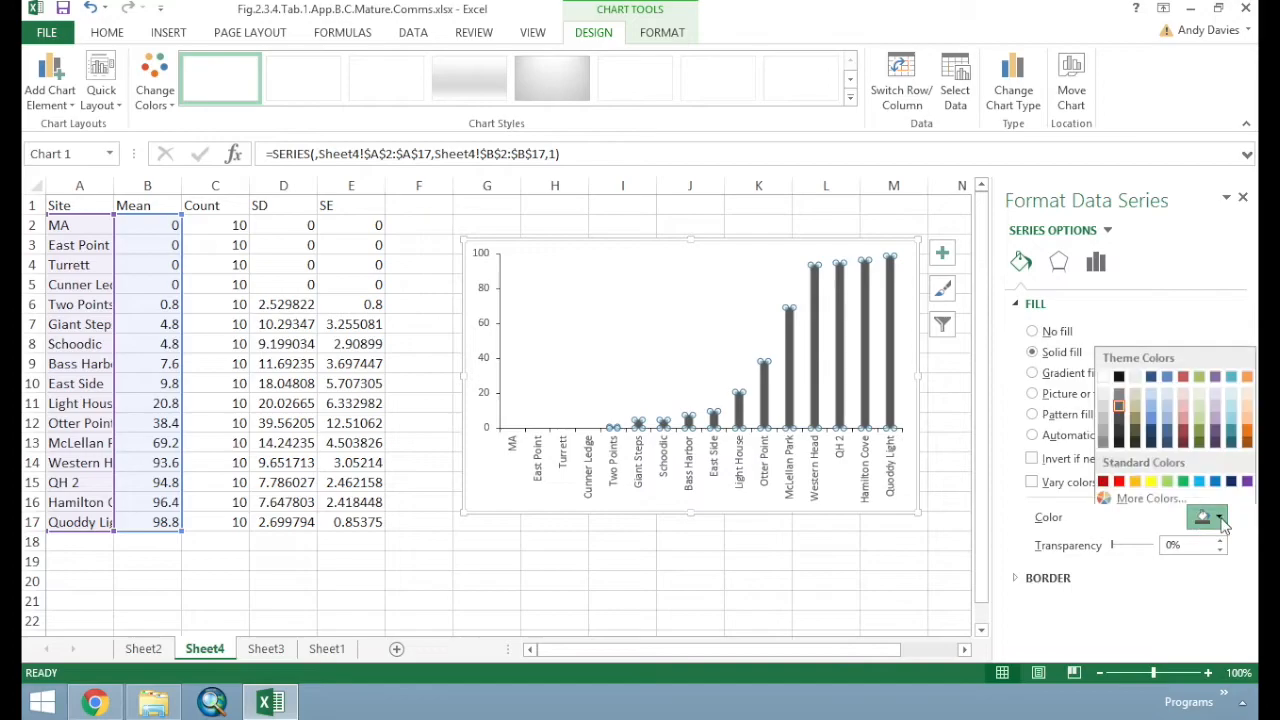
pyautogui.click(1119, 373)
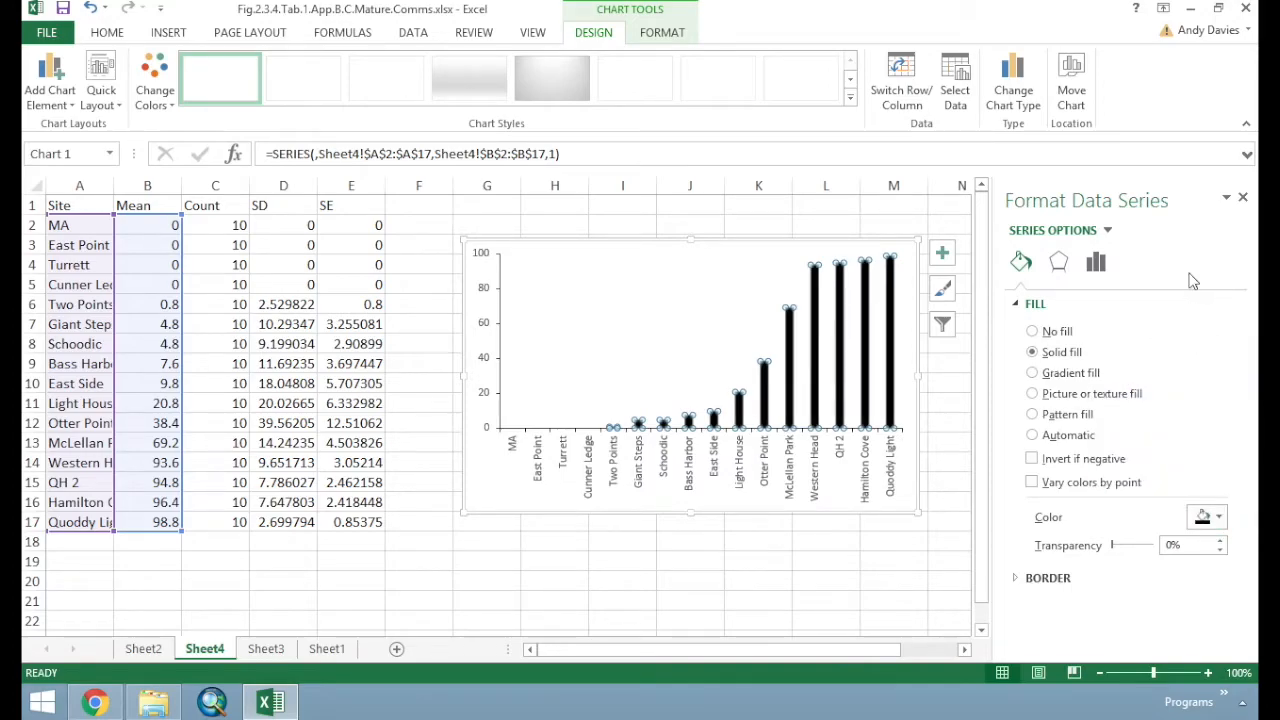
# Add error bars to the chart and open their detailed formatting options
pyautogui.click(506, 484)
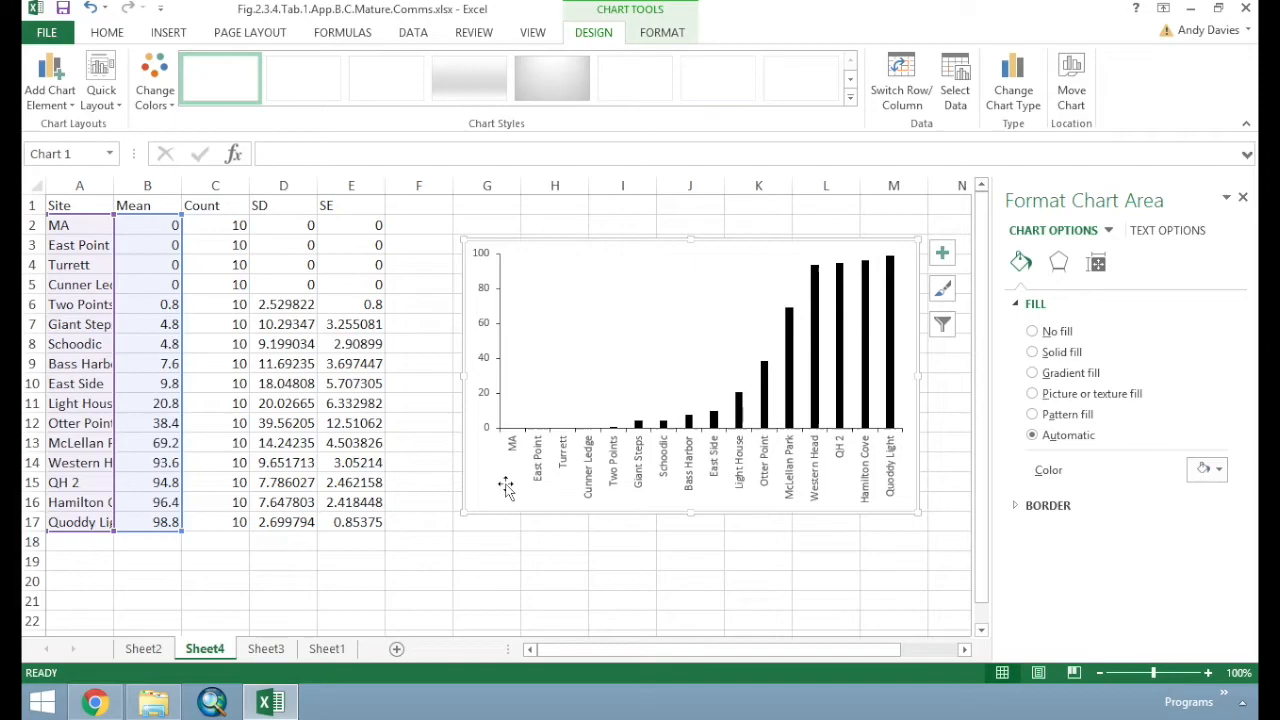
pyautogui.click(68, 105)
pyautogui.moveTo(136, 250)
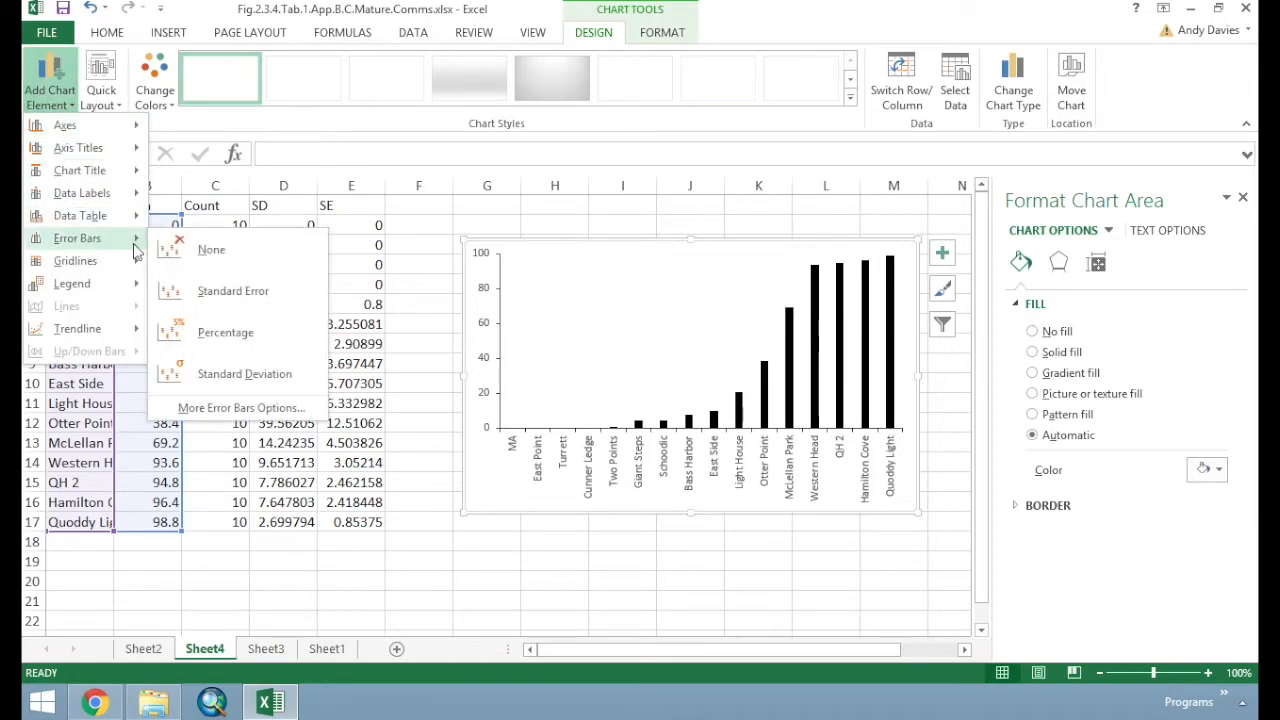
pyautogui.click(241, 407)
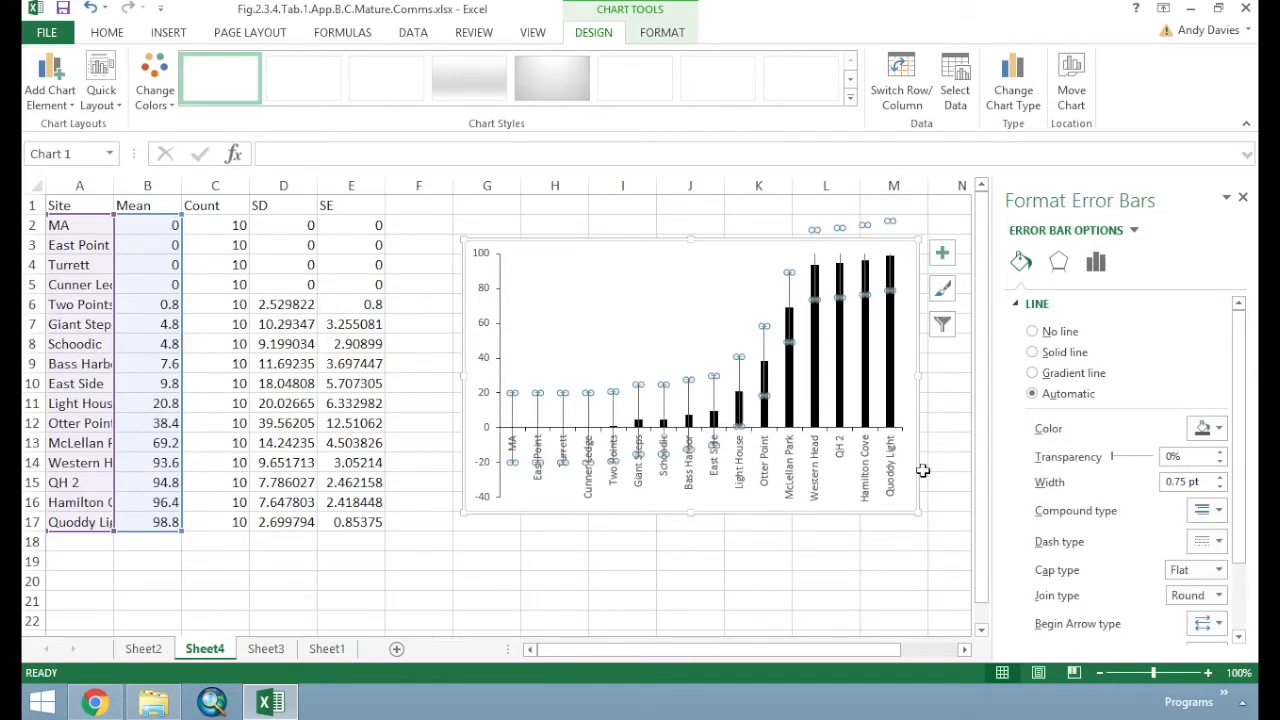
# Switch the error amount to Custom and use the SE values in Sheet4 E2:E17 as positive error values
pyautogui.moveTo(1245, 352); pyautogui.dragTo(1250, 290)
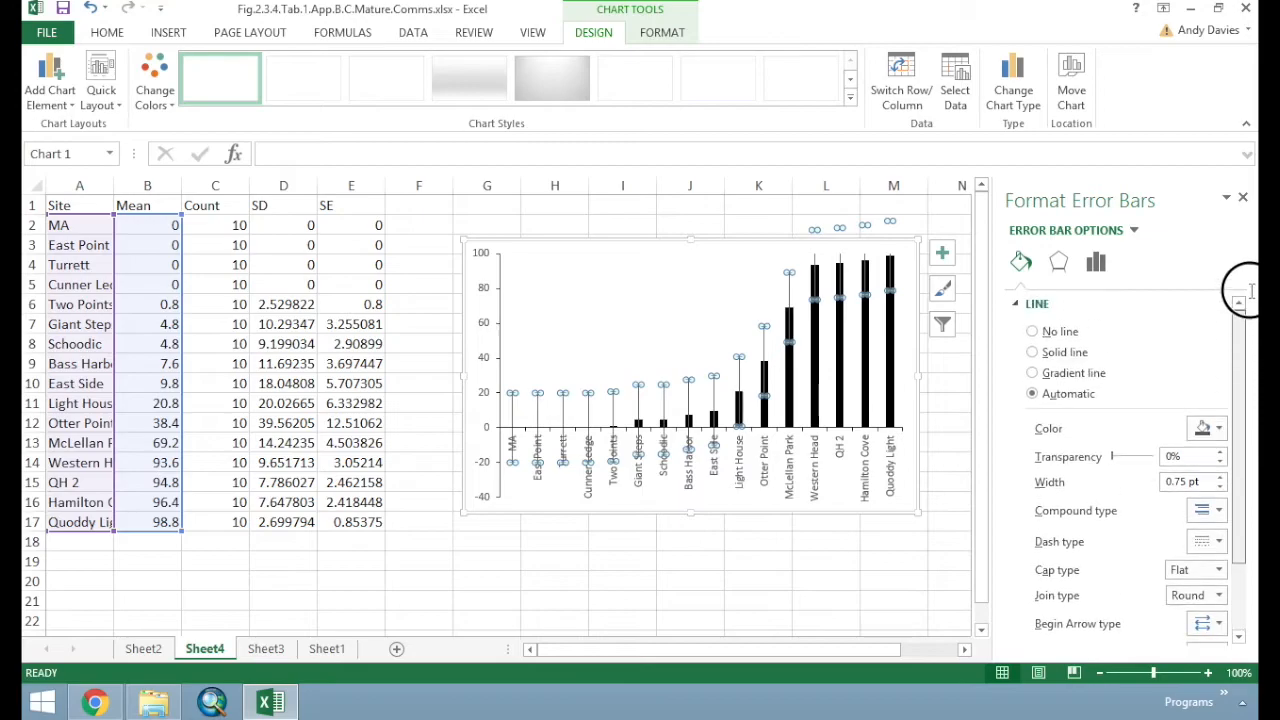
pyautogui.click(1094, 264)
pyautogui.moveTo(1237, 380); pyautogui.dragTo(1238, 440)
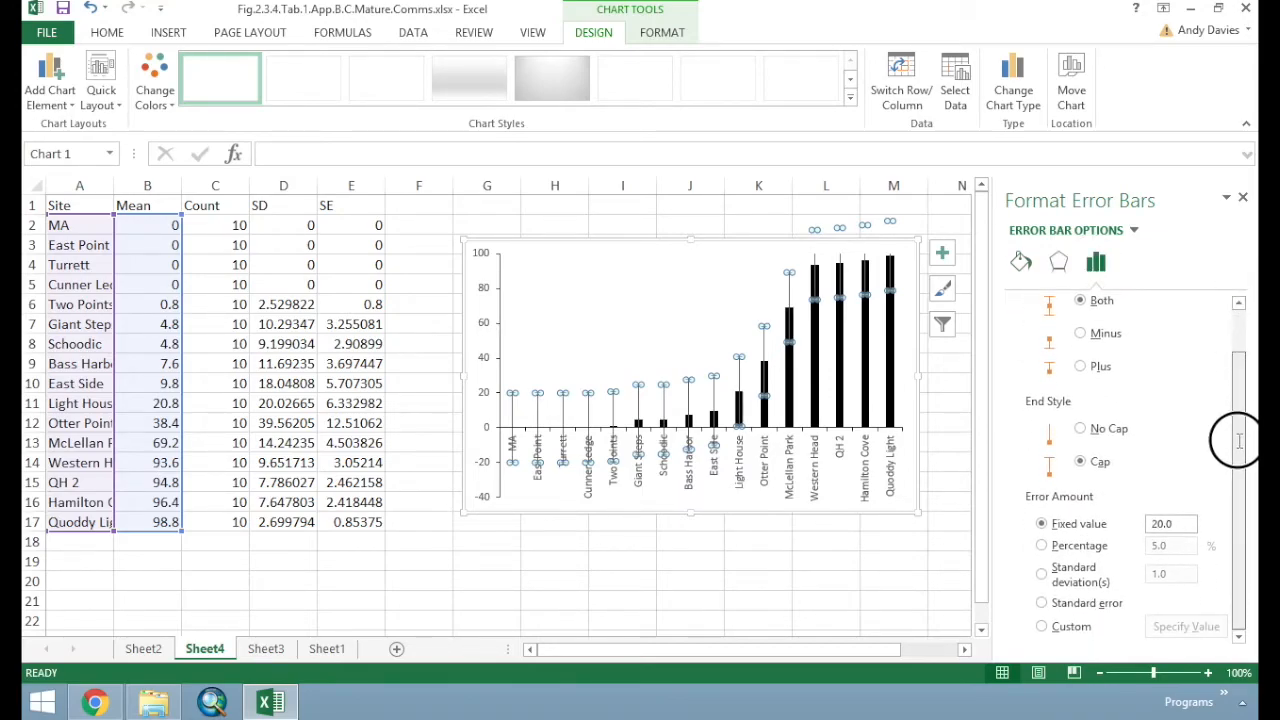
pyautogui.click(1058, 626)
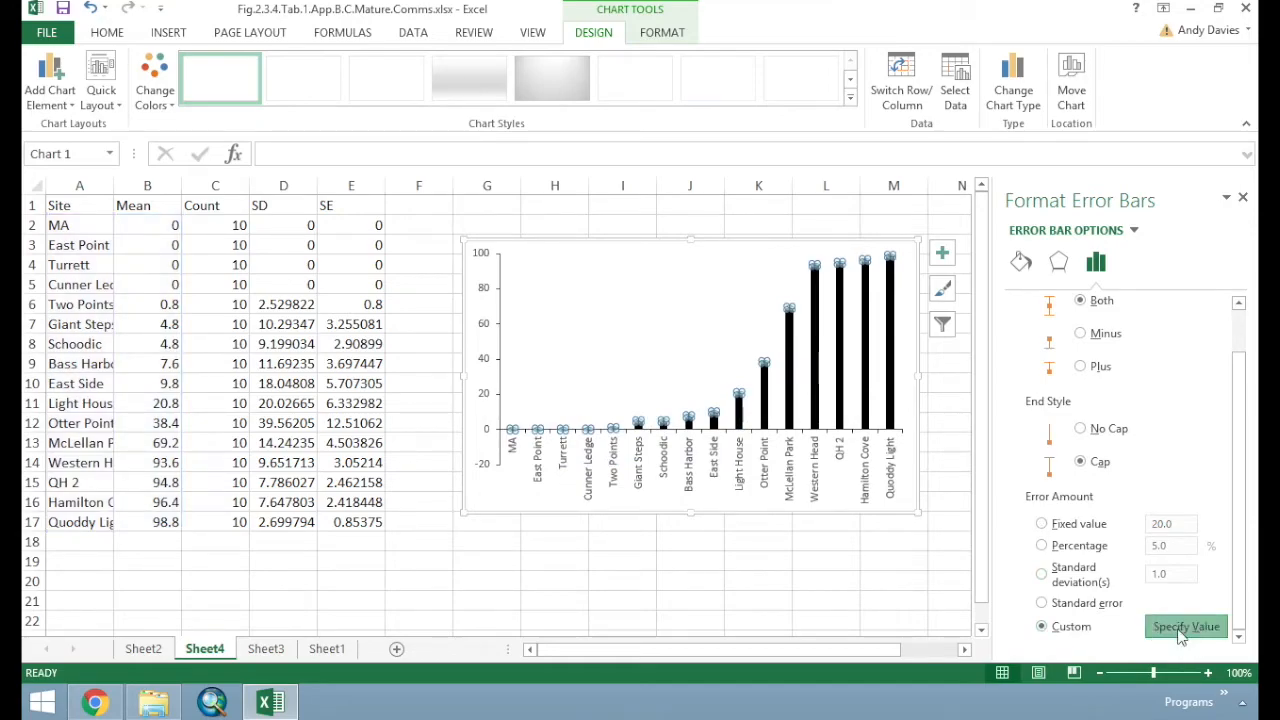
pyautogui.click(1183, 627)
pyautogui.click(668, 337)
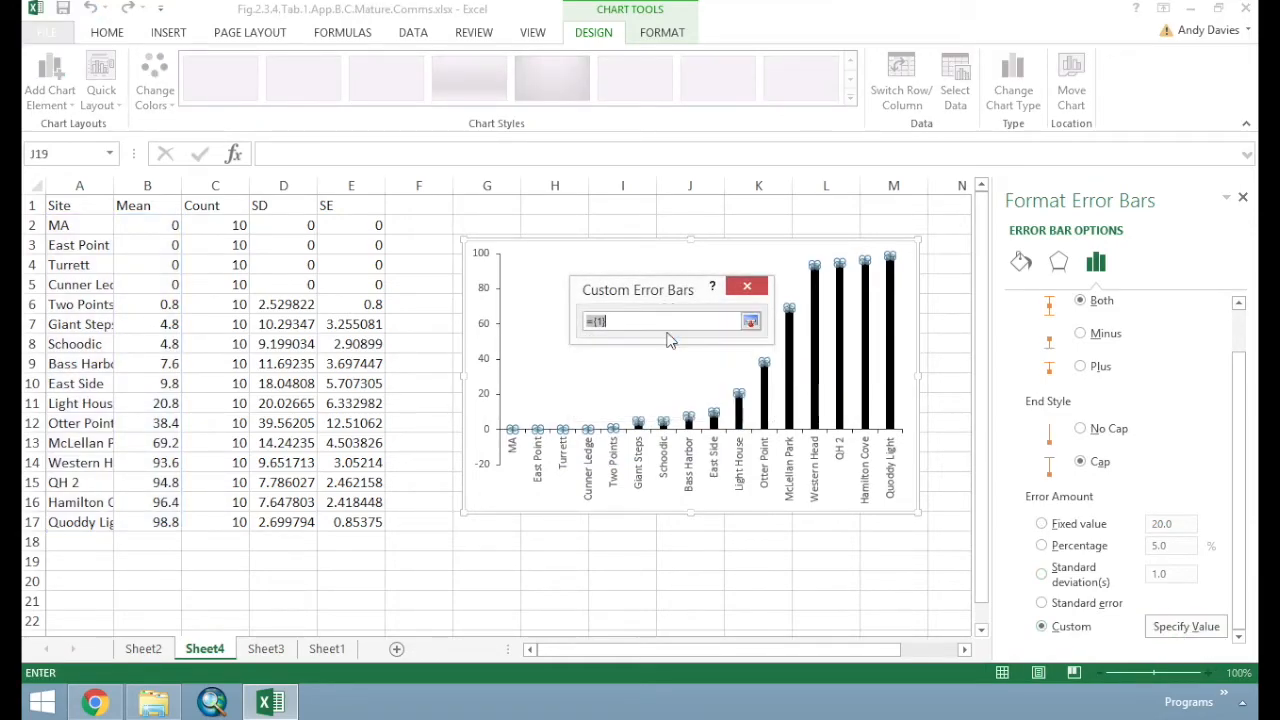
pyautogui.moveTo(342, 225); pyautogui.dragTo(343, 522)
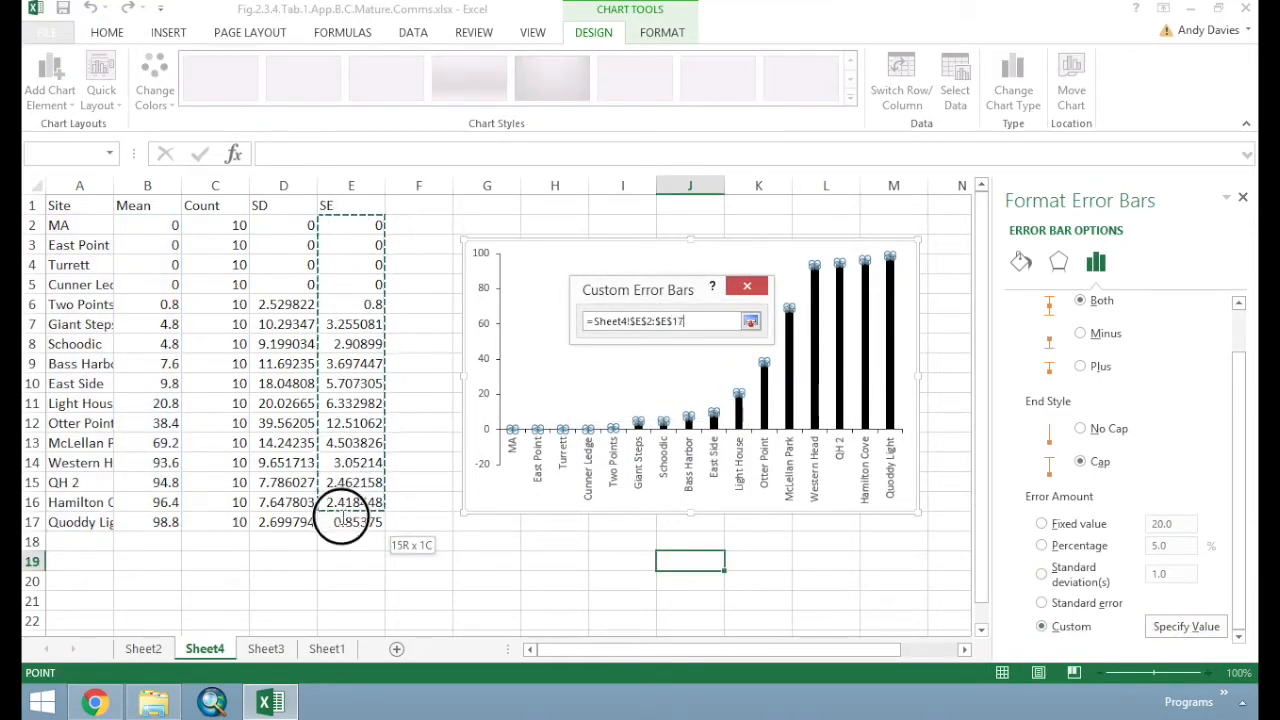
pyautogui.click(751, 321)
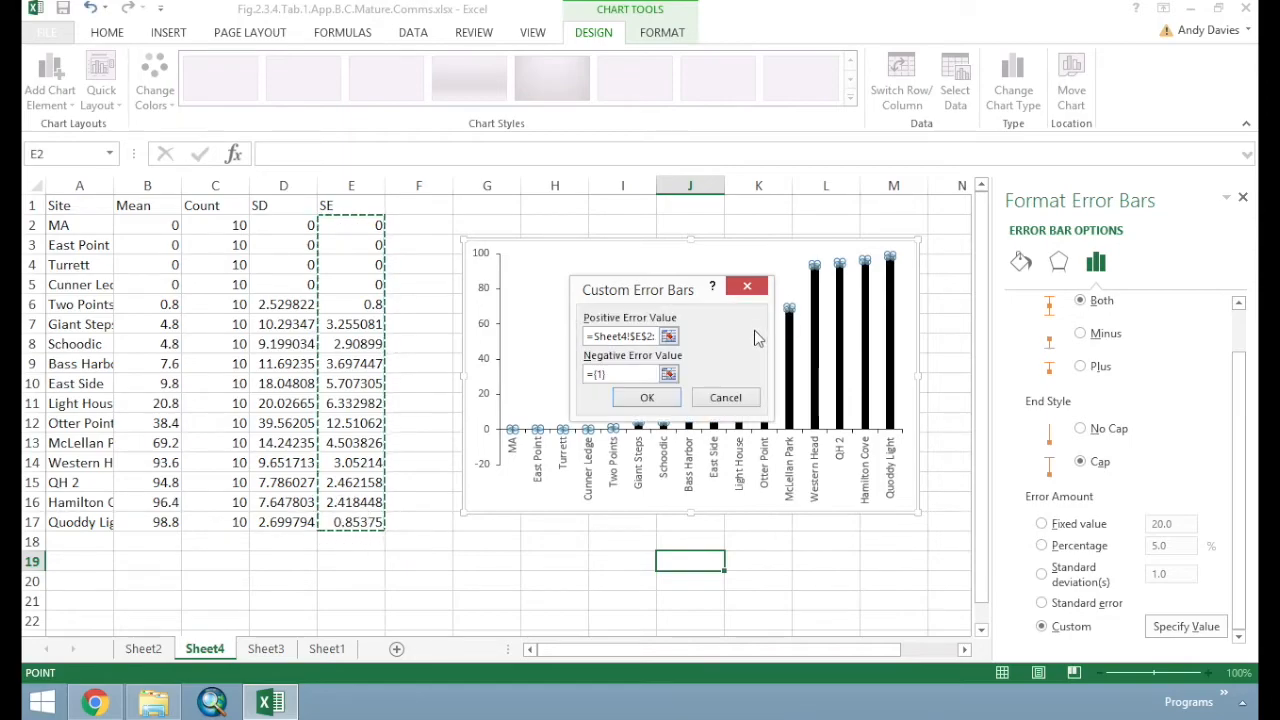
# Use the SE values in Sheet4 E2:E17 as negative error values, apply the custom error bars and deselect the chart
pyautogui.click(669, 371)
pyautogui.moveTo(359, 225); pyautogui.dragTo(352, 522)
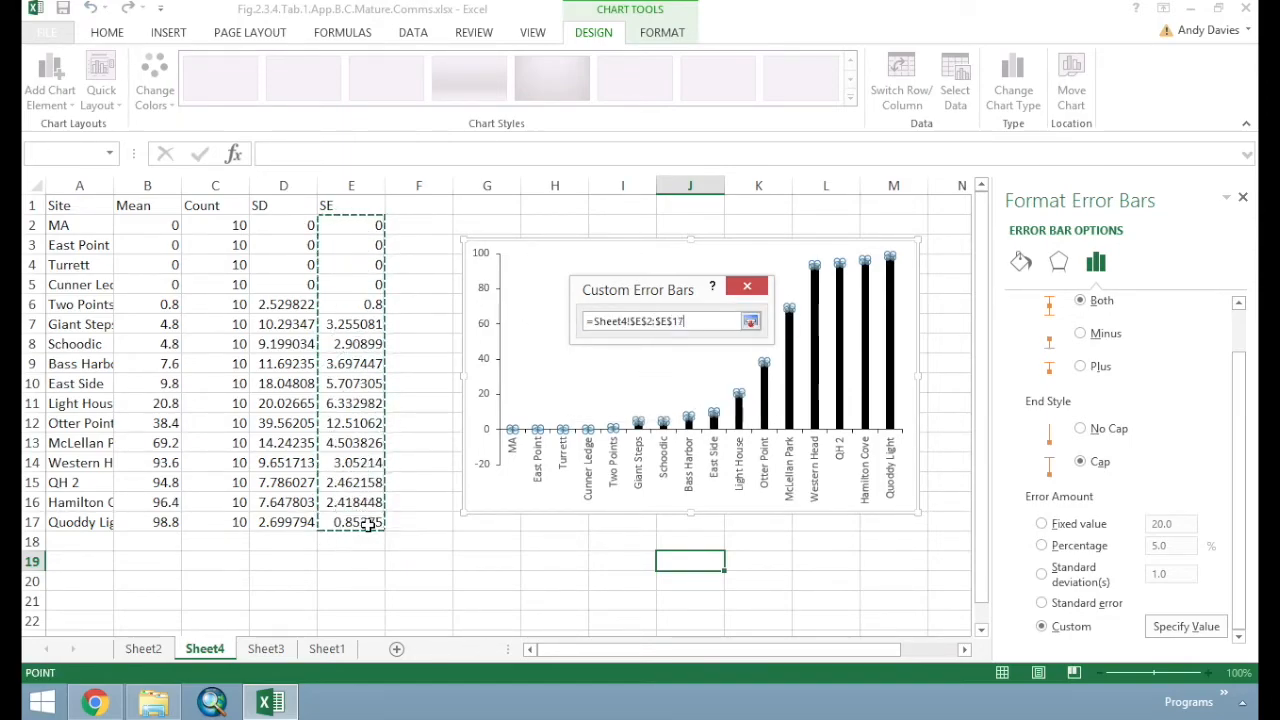
pyautogui.click(751, 321)
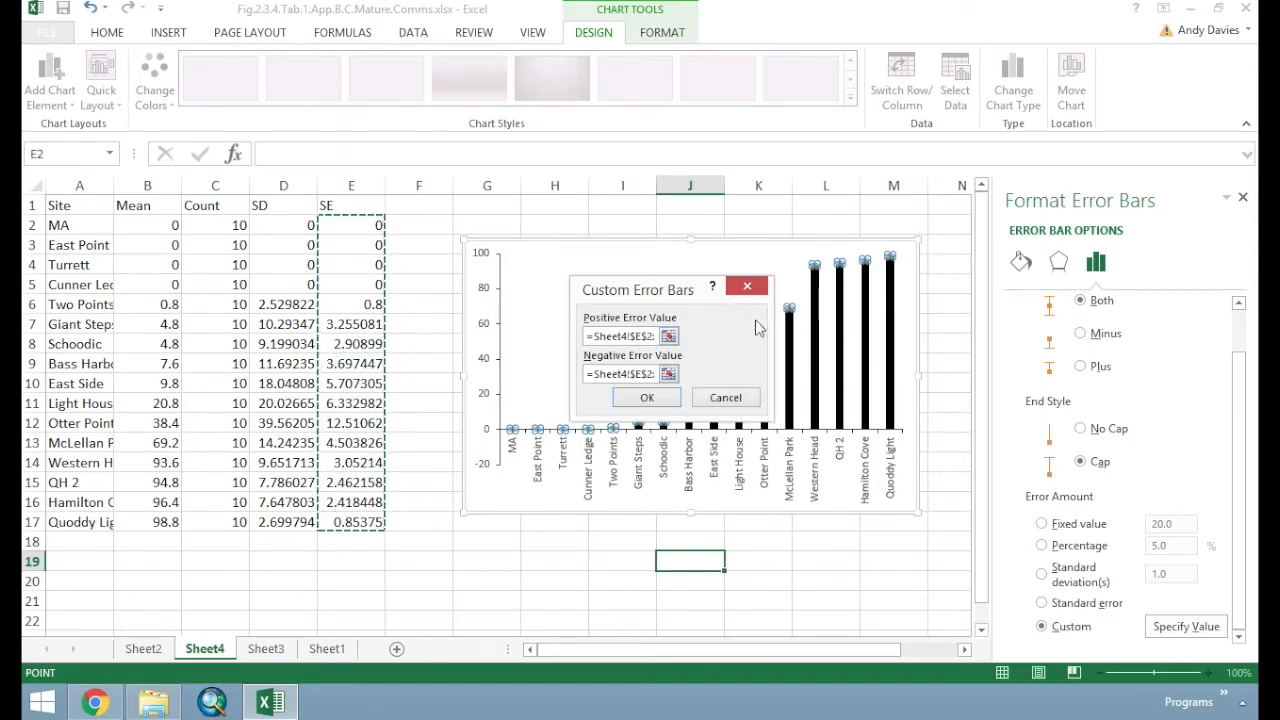
pyautogui.click(658, 398)
pyautogui.click(839, 592)
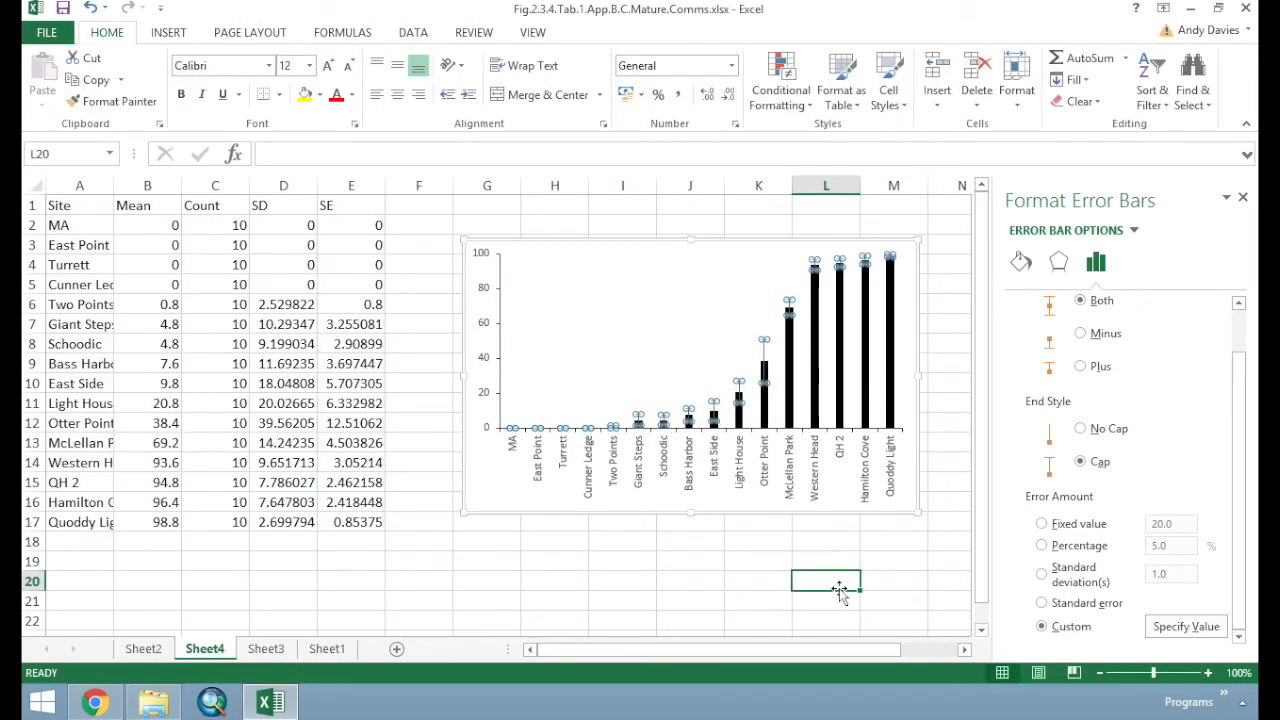
pyautogui.click(955, 343)
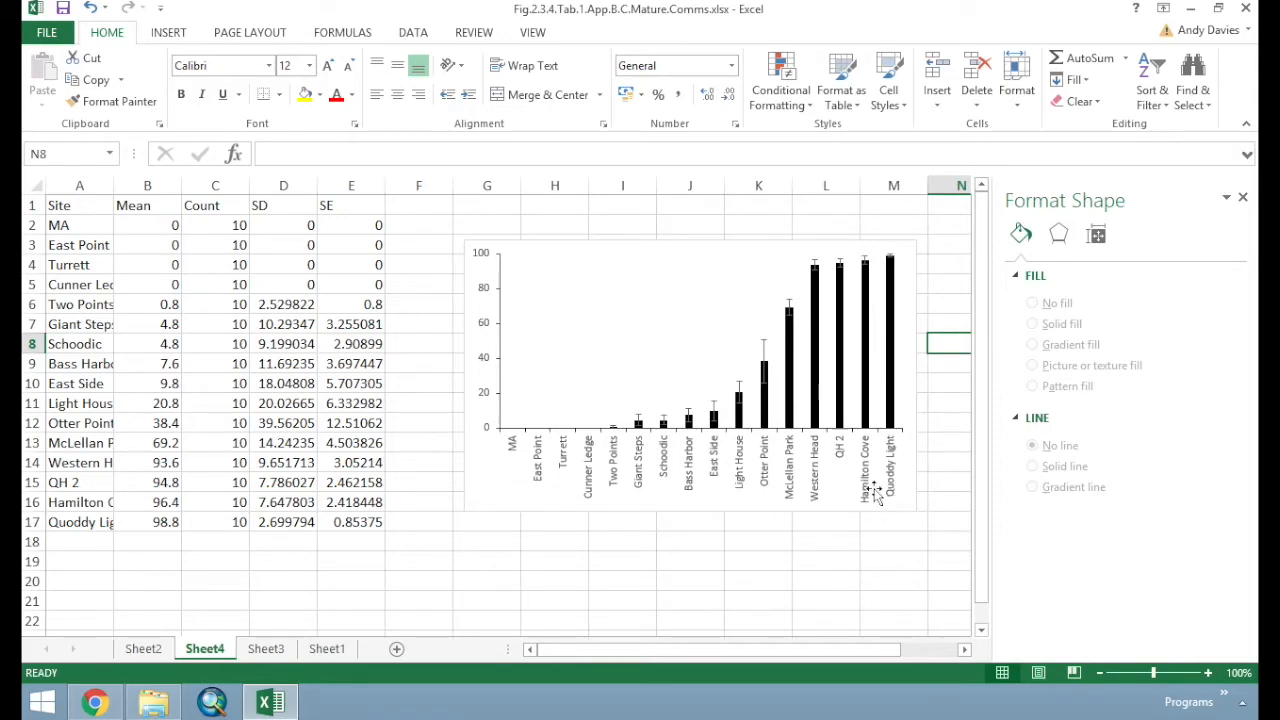
# Arrange the article in Chrome and the Excel workbook side by side to compare Figure 3B with the chart
pyautogui.click(94, 702)
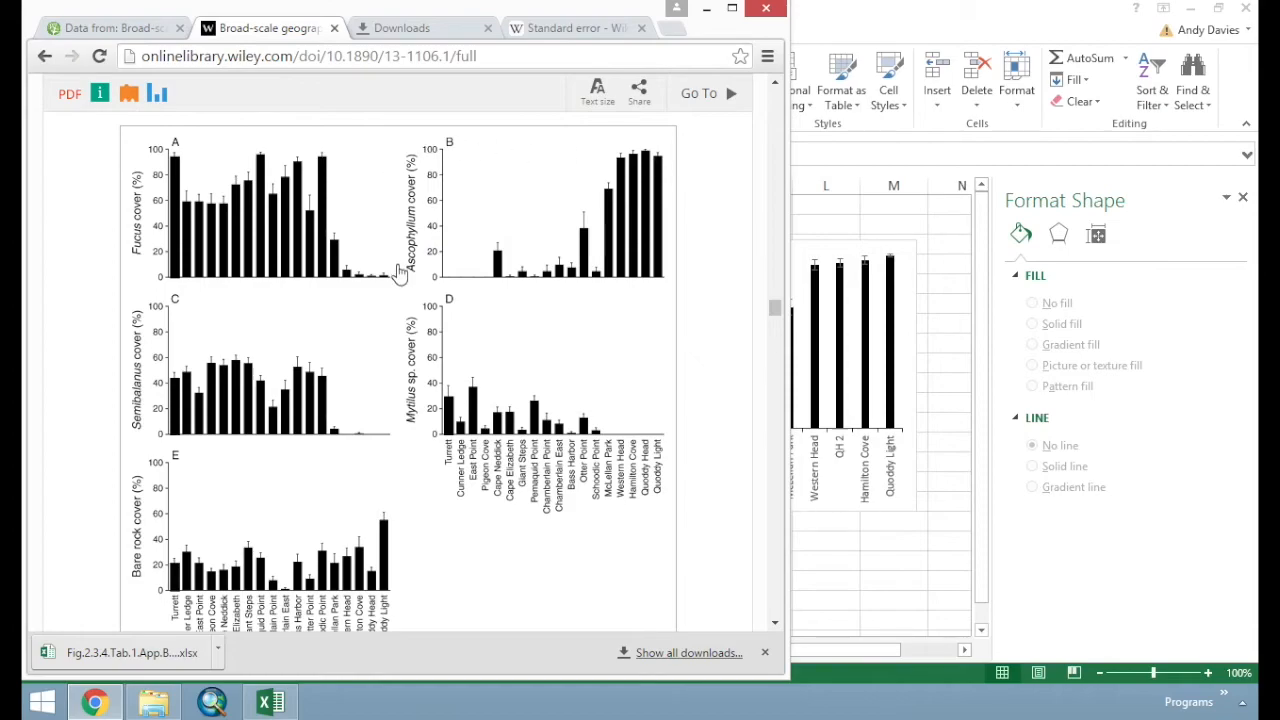
pyautogui.moveTo(784, 371); pyautogui.dragTo(682, 380)
pyautogui.scroll(6, 535, 357)
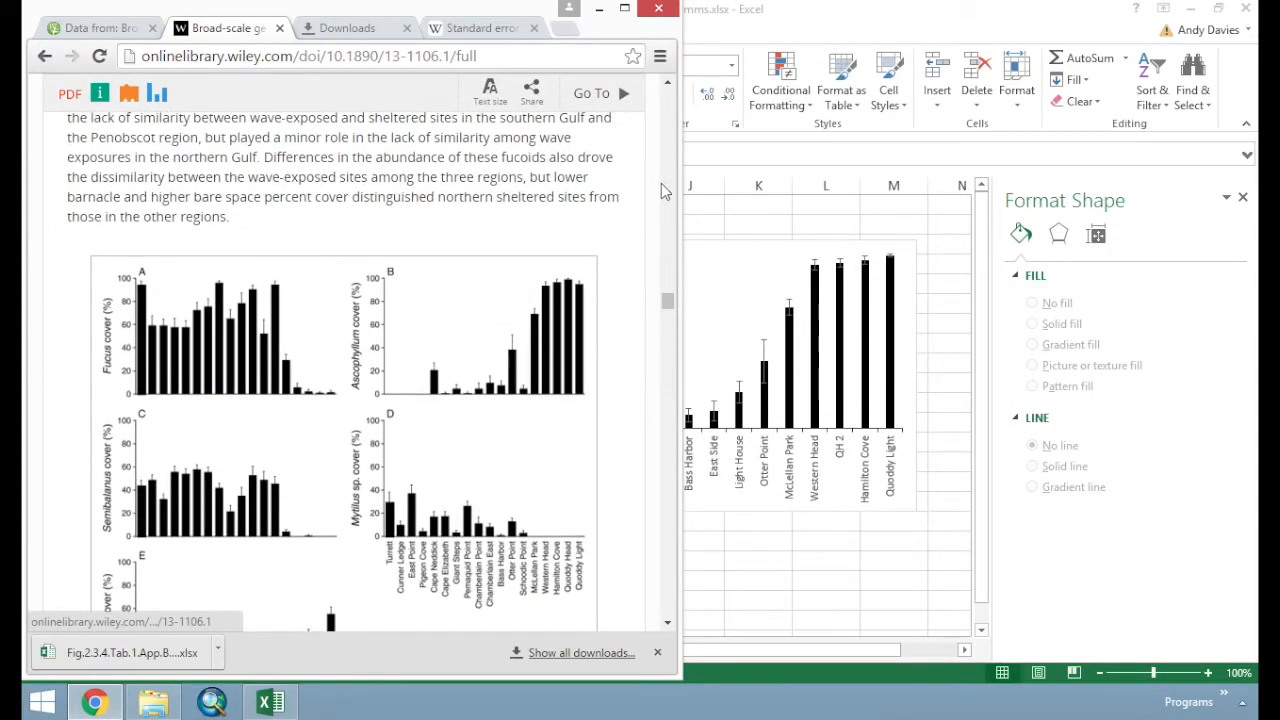
pyautogui.moveTo(851, 14); pyautogui.dragTo(910, 17)
pyautogui.click(118, 250)
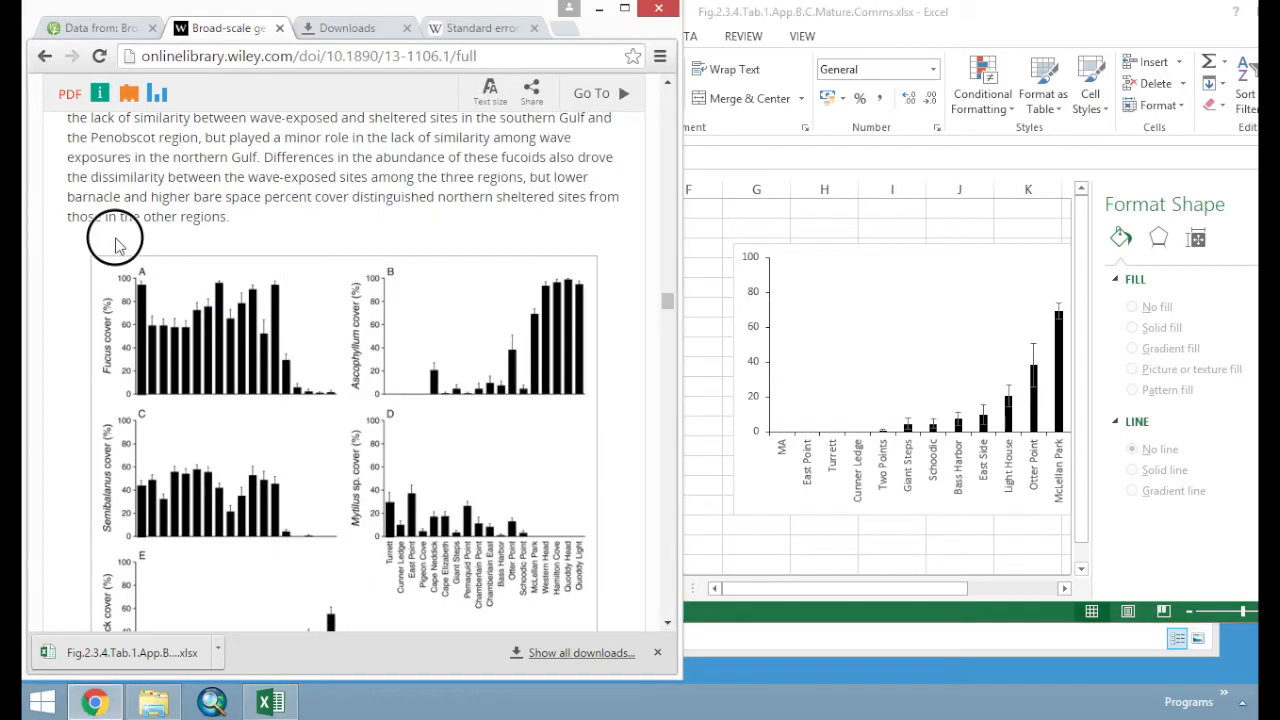
pyautogui.click(849, 597)
pyautogui.moveTo(849, 597); pyautogui.dragTo(908, 592)
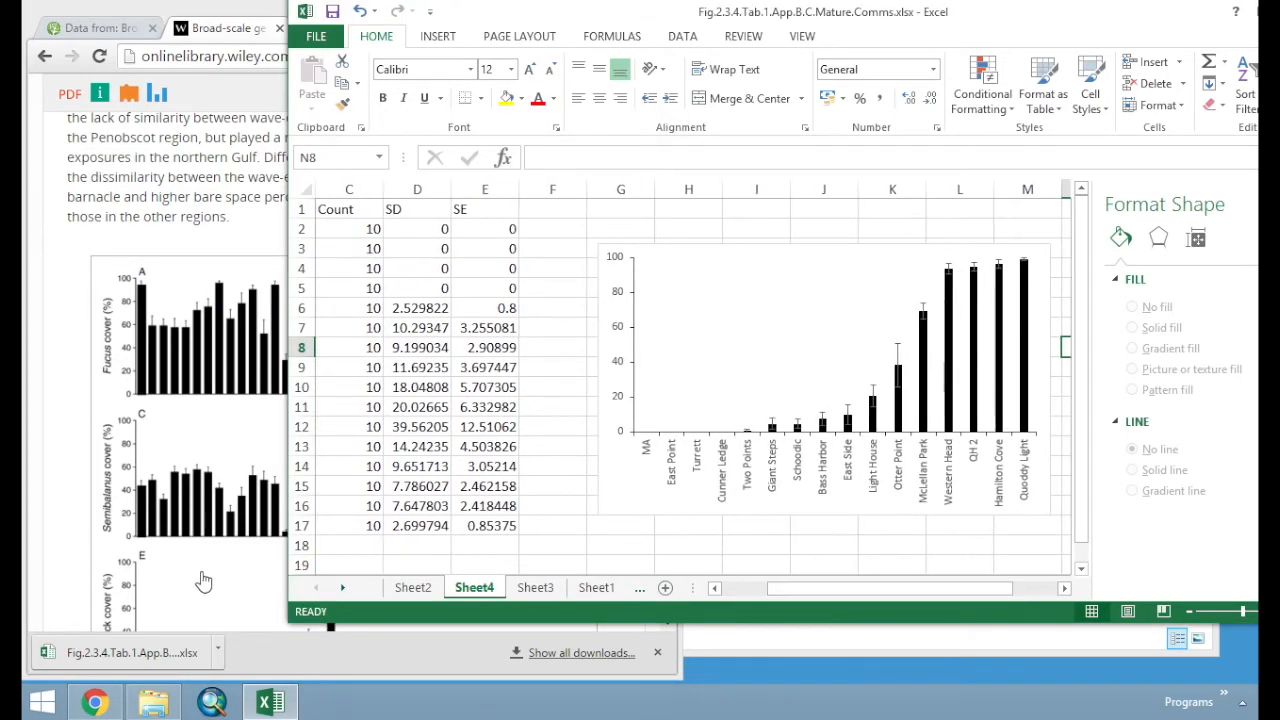
pyautogui.click(63, 551)
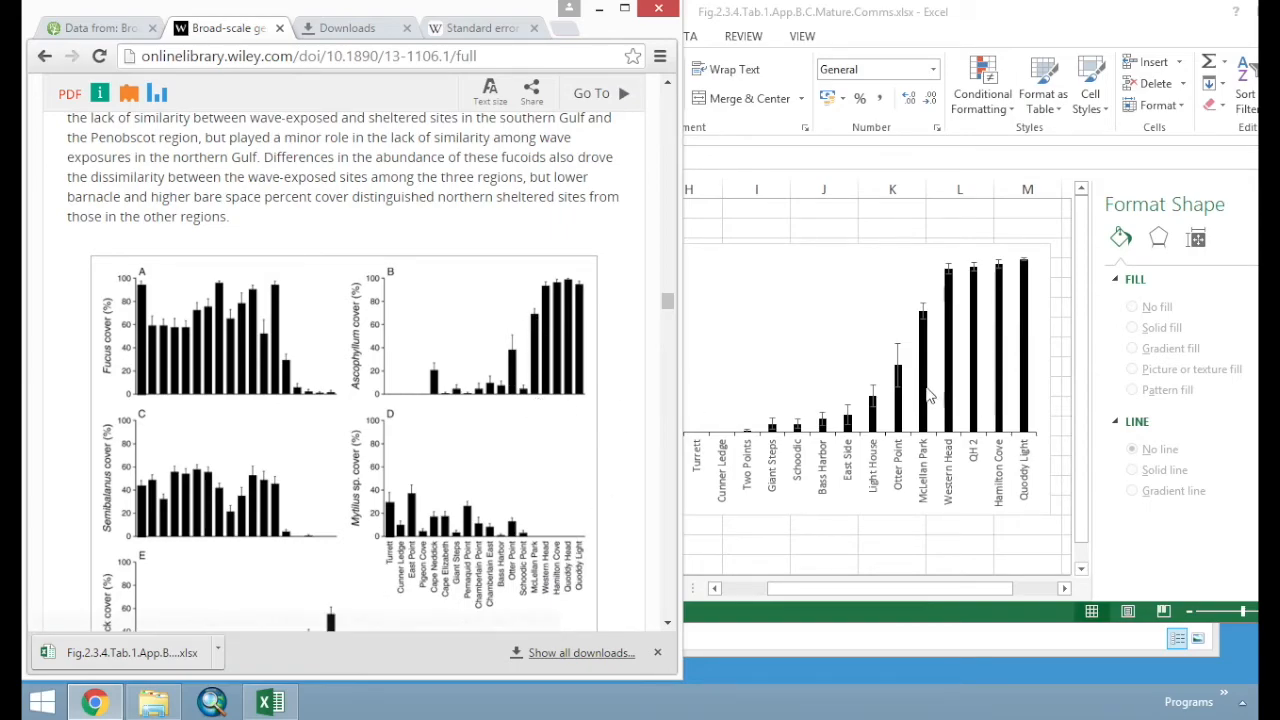
# Switch to the Excel workbook, select the chart's bar series and display its overlap and gap width settings
pyautogui.click(905, 422)
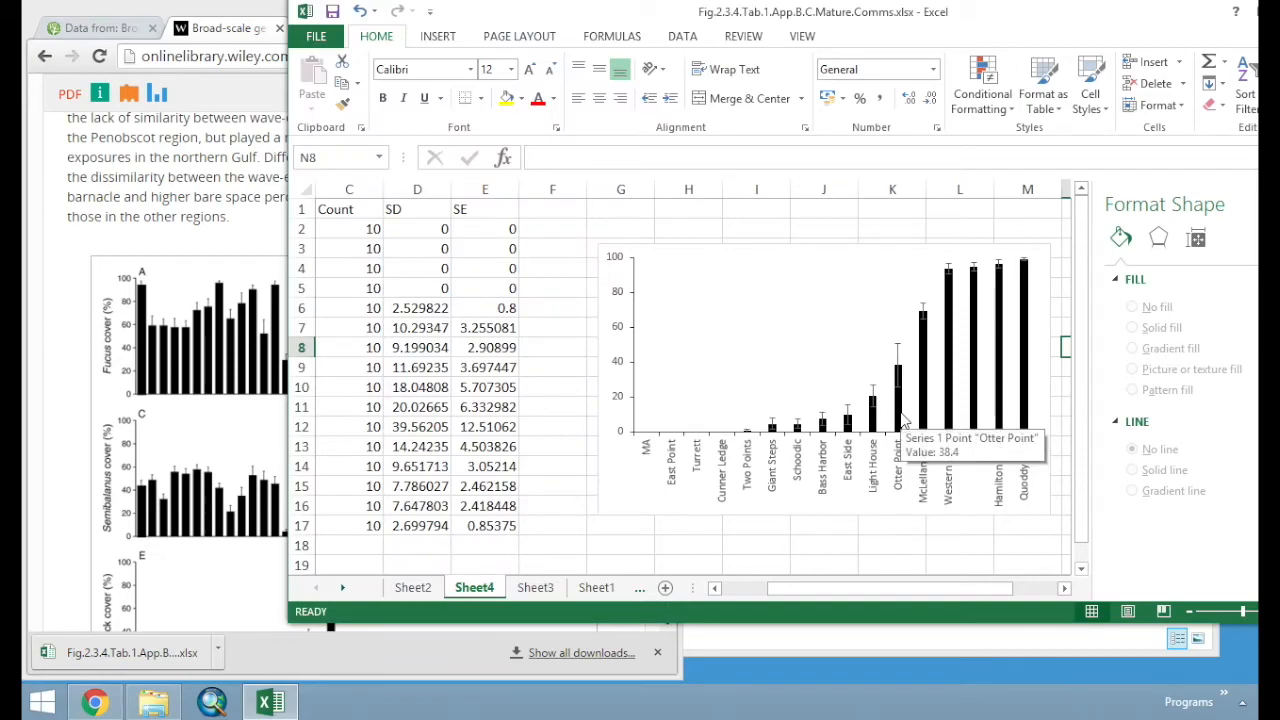
pyautogui.click(905, 422)
pyautogui.click(1120, 266)
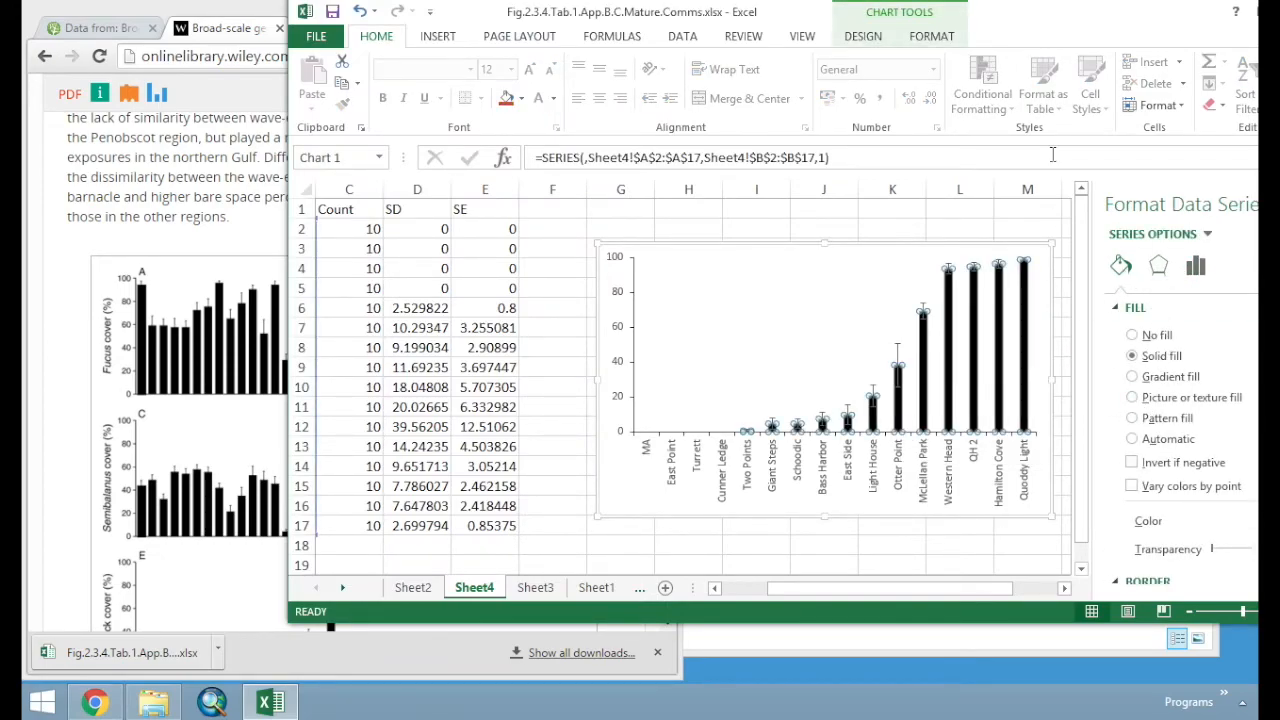
pyautogui.moveTo(1045, 14); pyautogui.dragTo(879, 38)
pyautogui.click(1175, 420)
pyautogui.moveTo(1175, 420); pyautogui.dragTo(1172, 536)
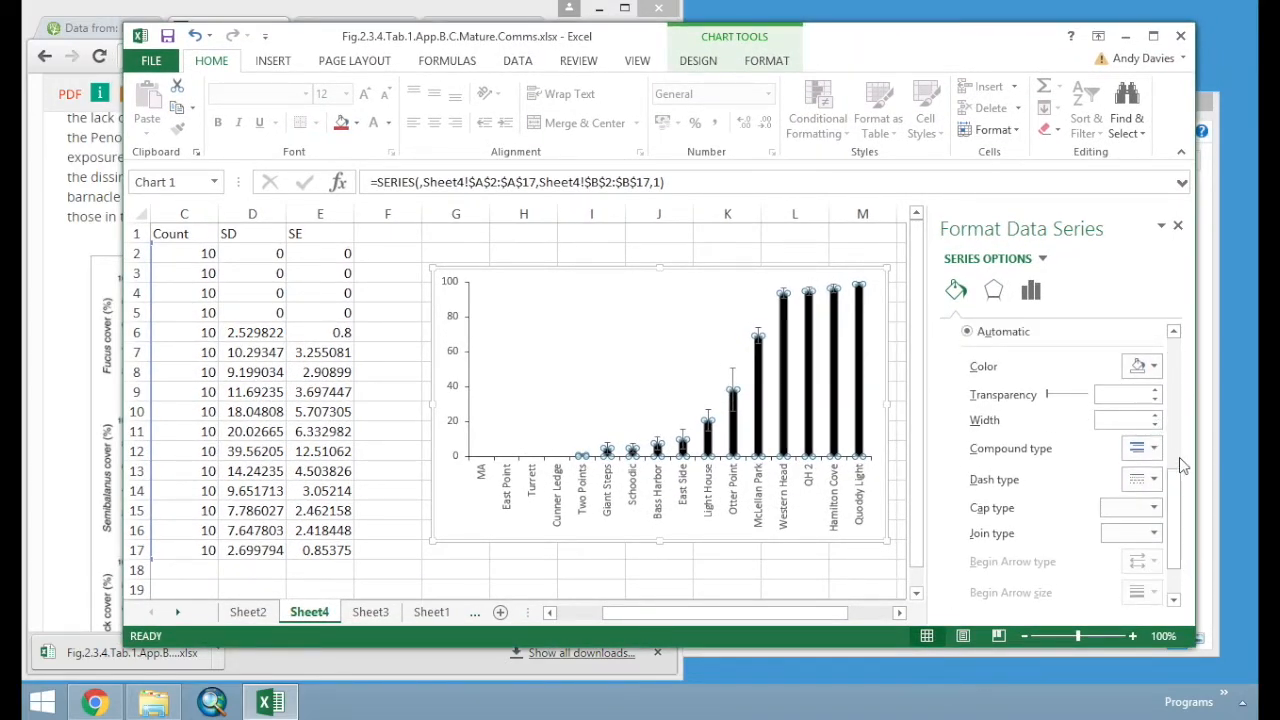
pyautogui.moveTo(1178, 476); pyautogui.dragTo(1188, 376)
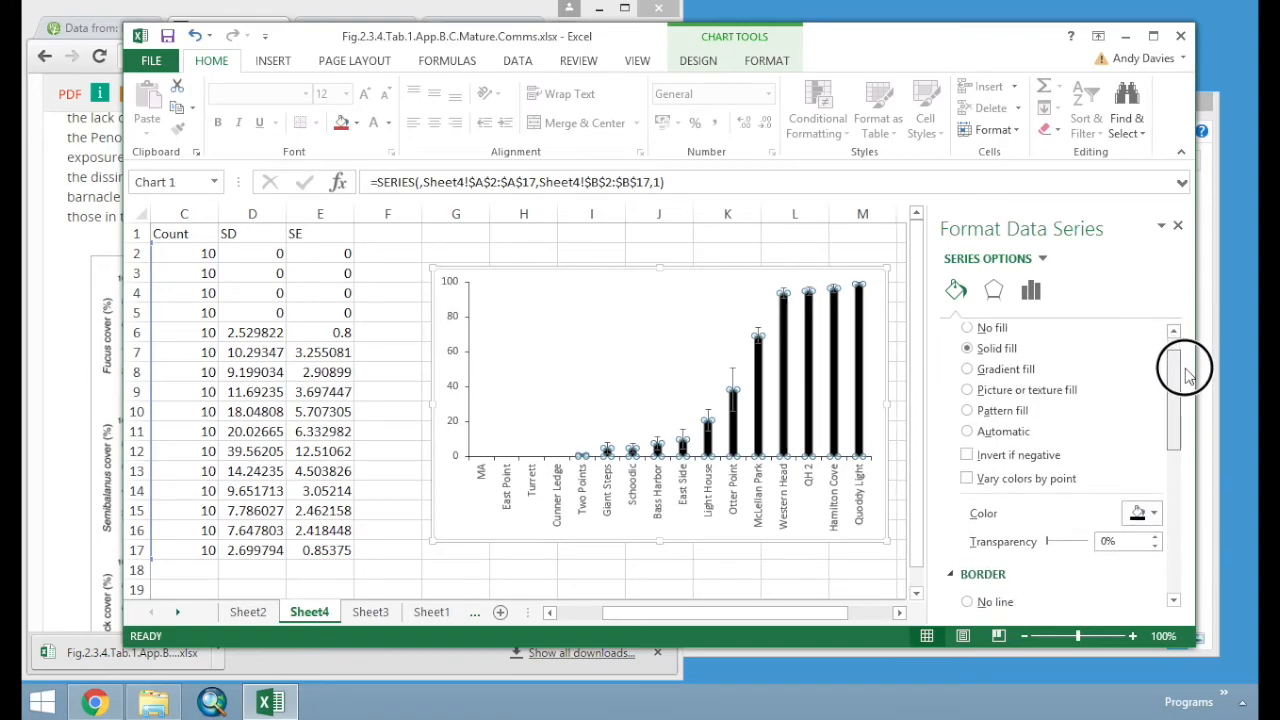
pyautogui.click(993, 290)
pyautogui.click(1030, 292)
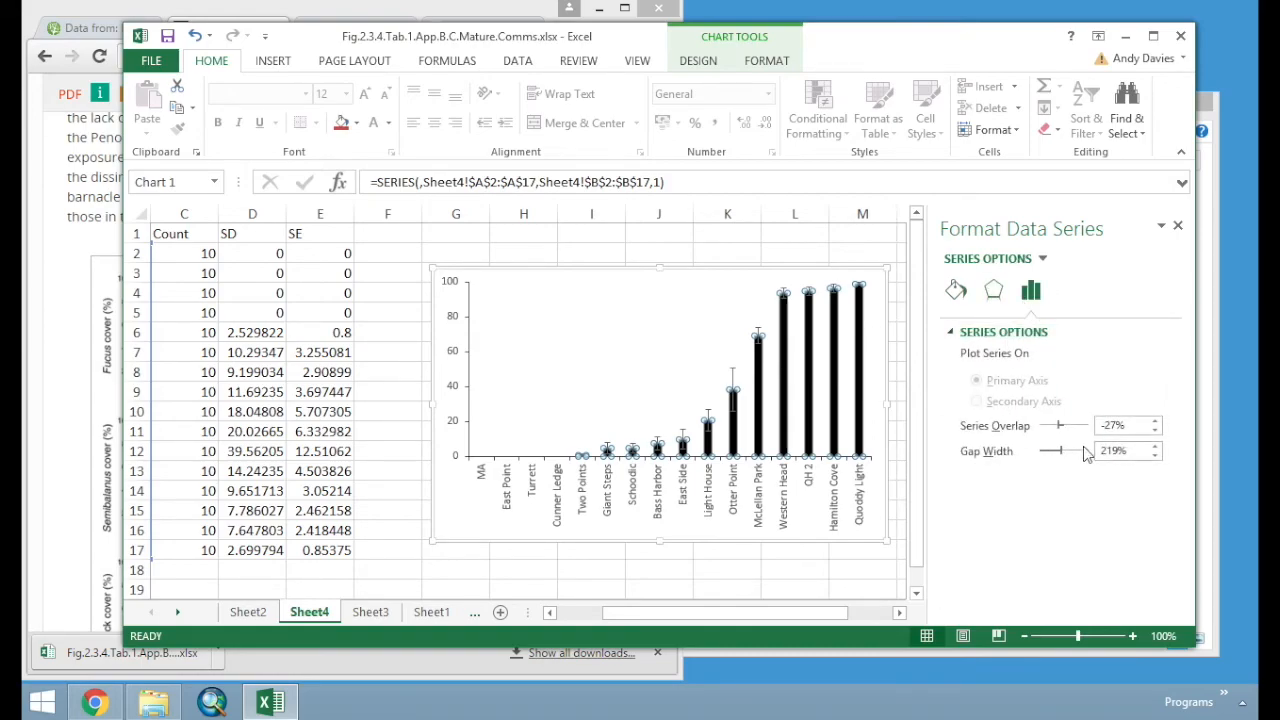
# Widen the chart's bars by reducing the series gap width to just below 100%, and deselect the chart
pyautogui.click(1155, 456)
pyautogui.click(1155, 456)
pyautogui.click(1155, 456)
pyautogui.click(1155, 456)
pyautogui.click(1117, 452)
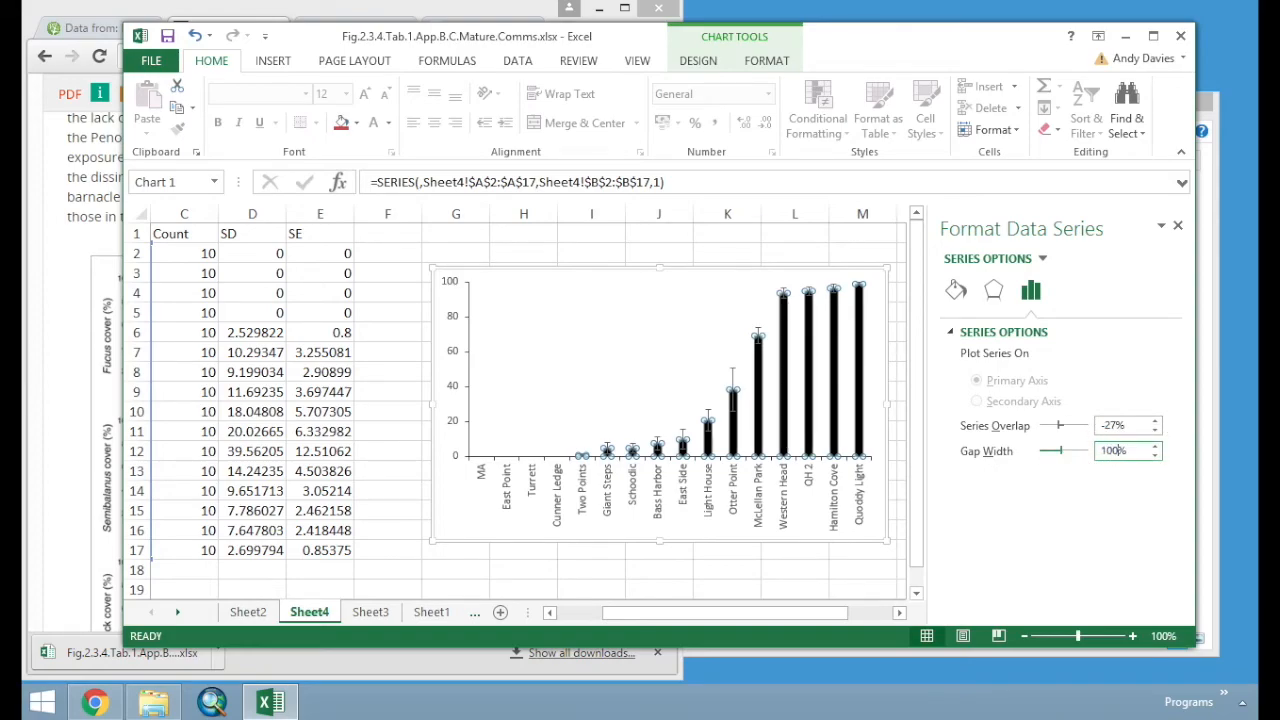
pyautogui.click(1135, 424)
pyautogui.click(1155, 456)
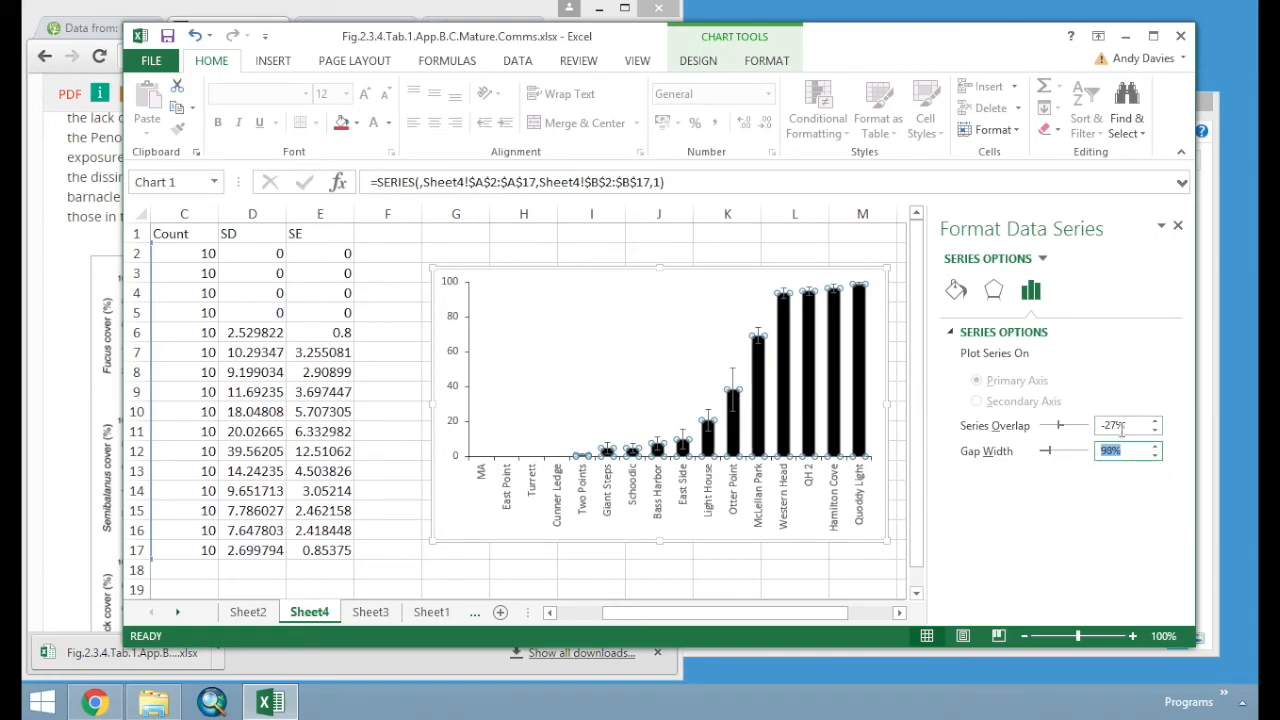
pyautogui.click(826, 530)
pyautogui.click(812, 566)
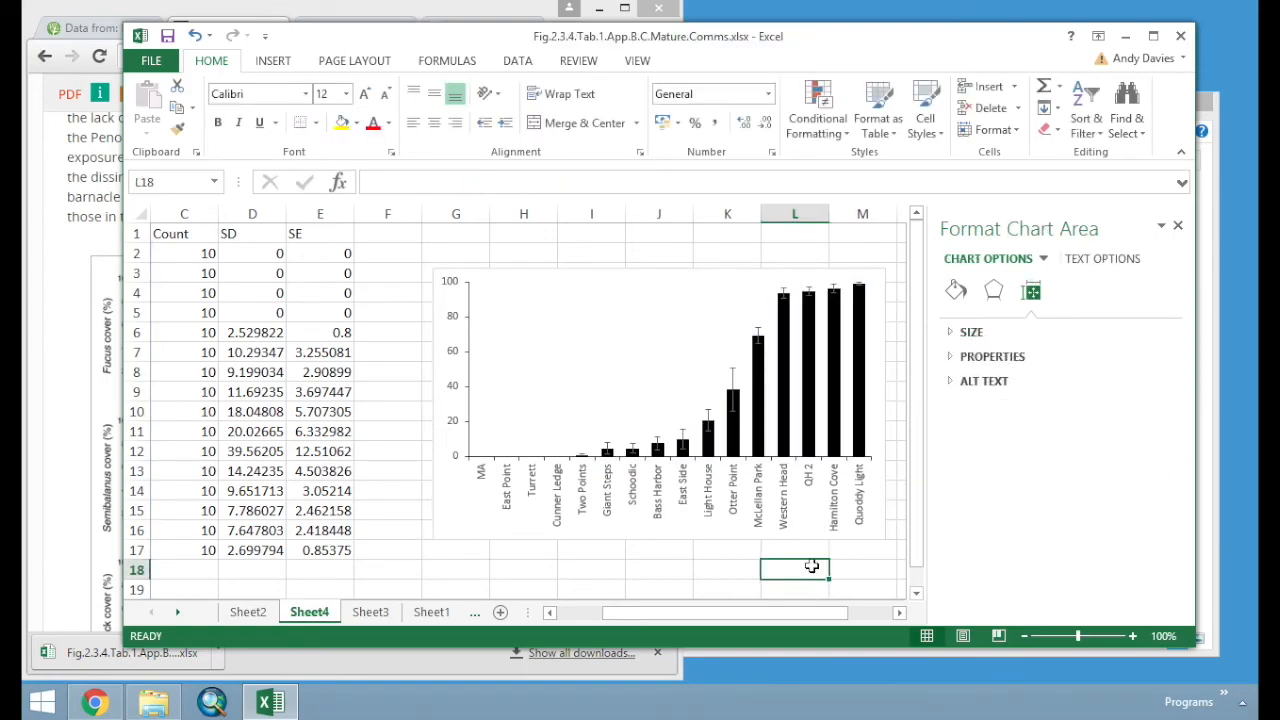
# Review the raw data in Sheet1 and the exposure summary in Sheet3, and return to the site chart in Sheet4
pyautogui.moveTo(752, 37); pyautogui.dragTo(772, 36)
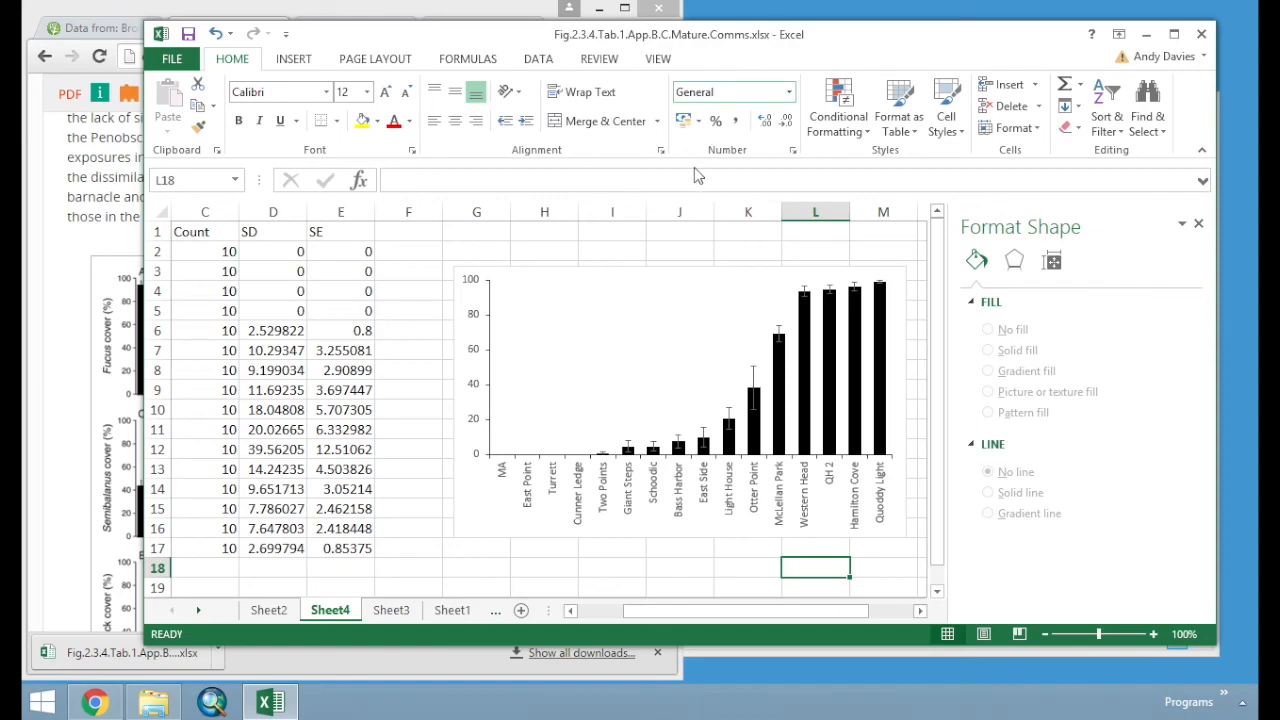
pyautogui.click(452, 610)
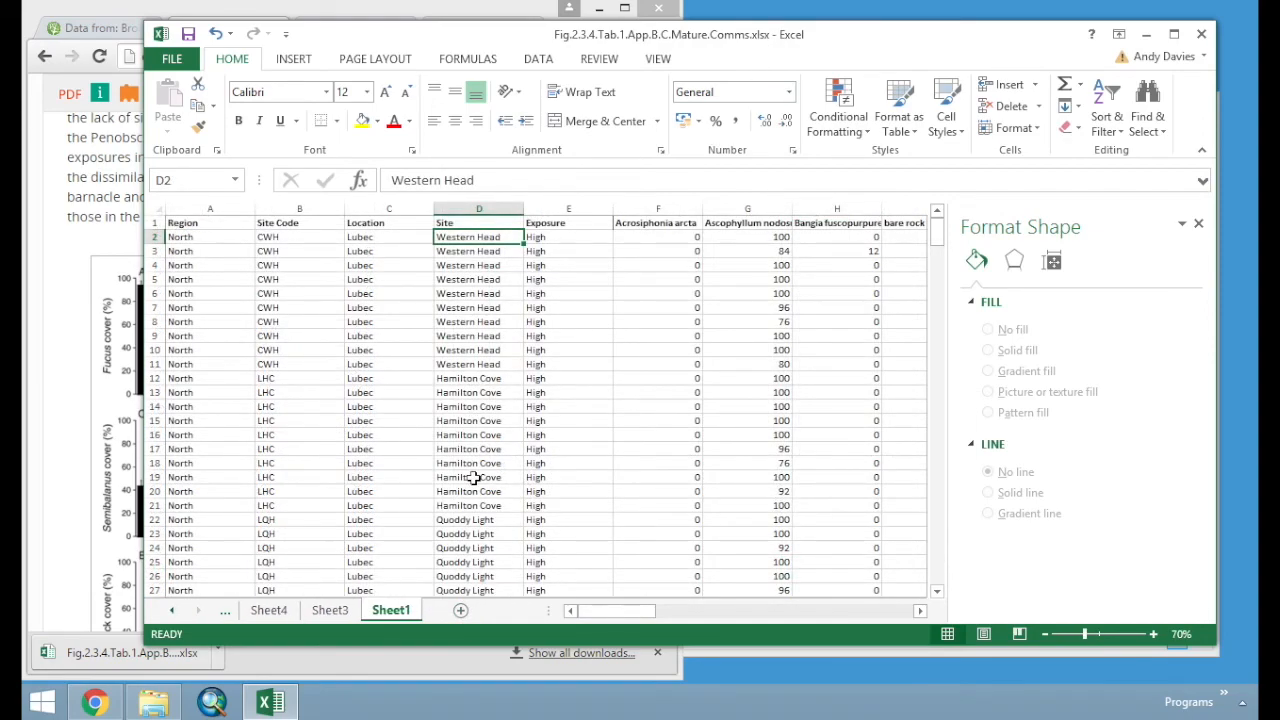
pyautogui.click(329, 610)
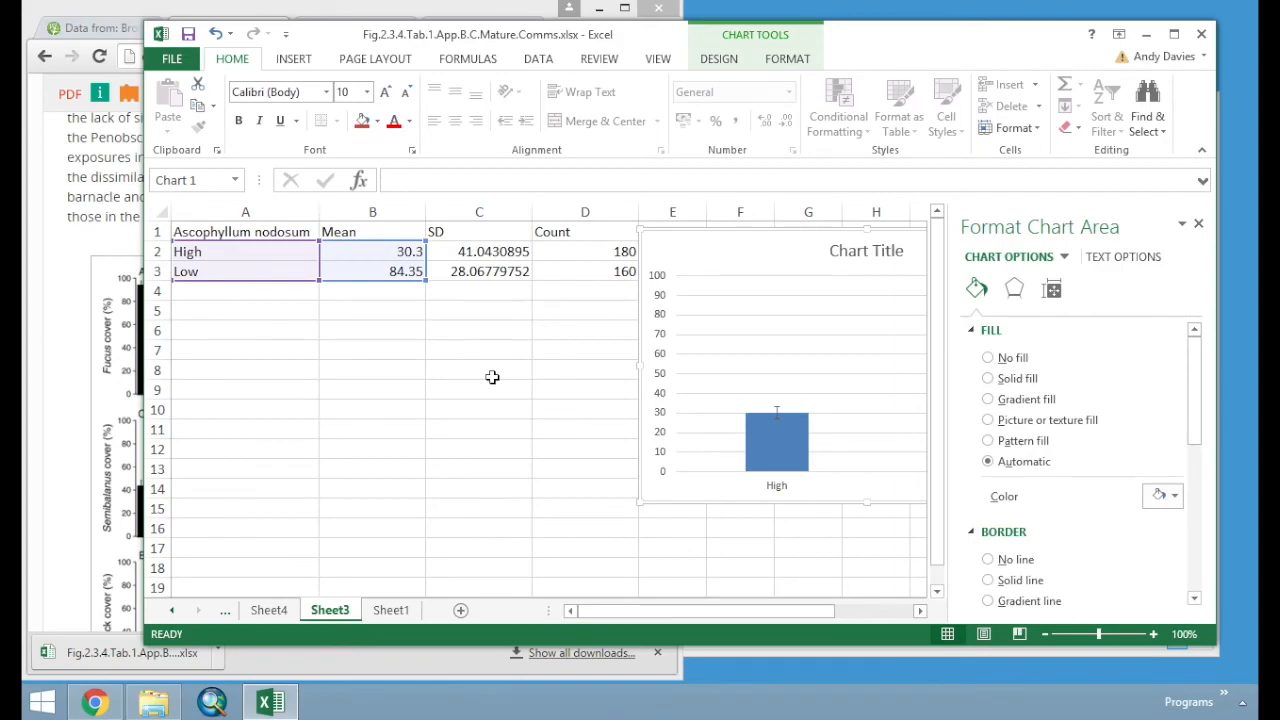
pyautogui.click(268, 611)
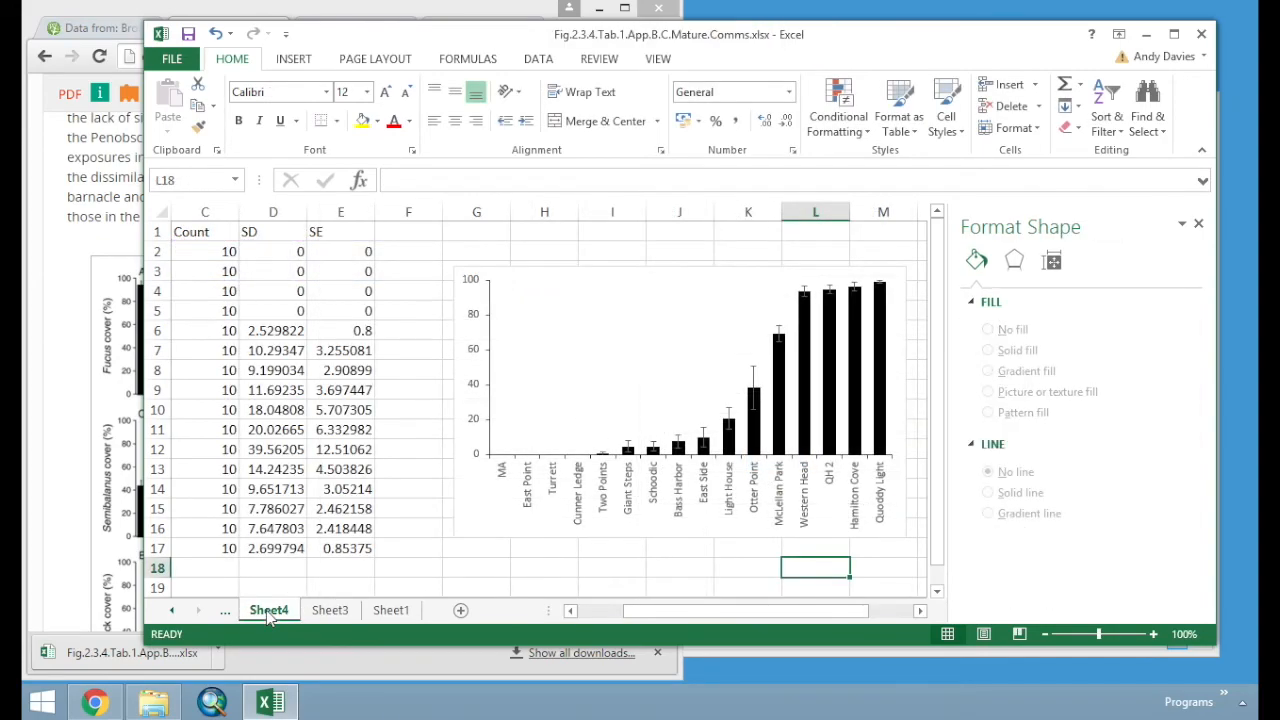